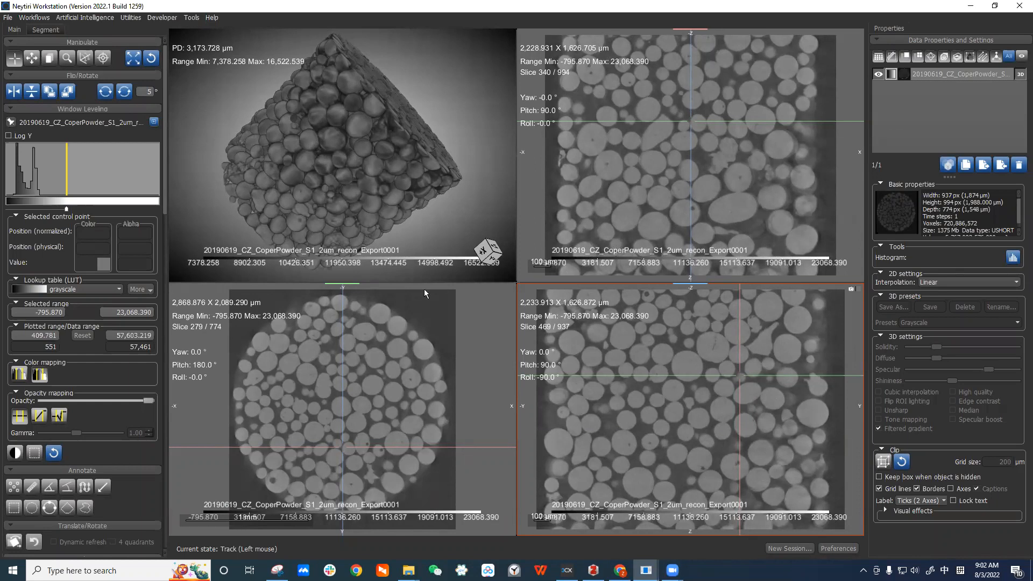
Open the segmentation tools for the selected copper powder dataset, dismissing the new ROI dialog.
left_click(939, 75)
left_click(47, 30)
left_click(26, 60)
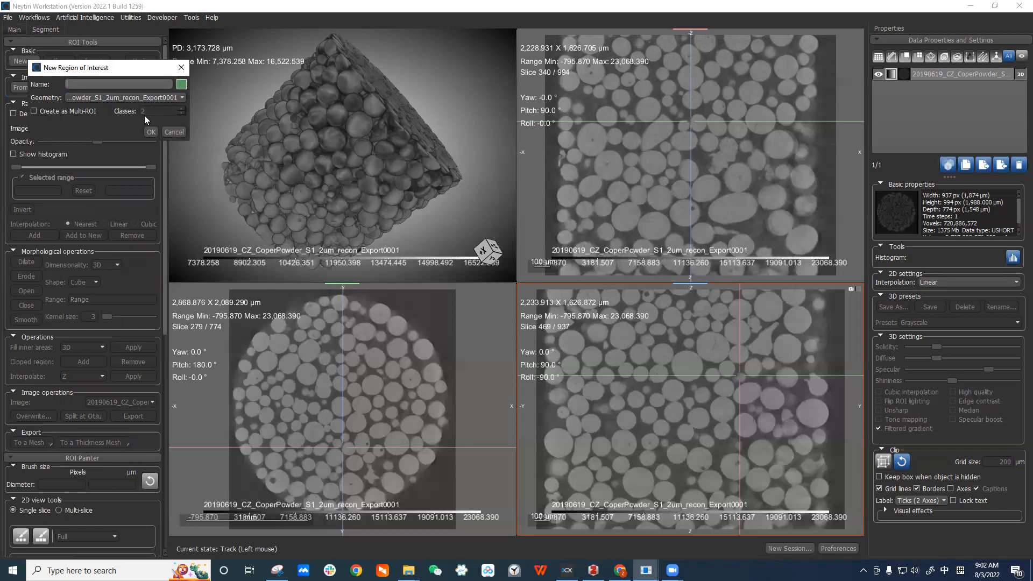
left_click(174, 132)
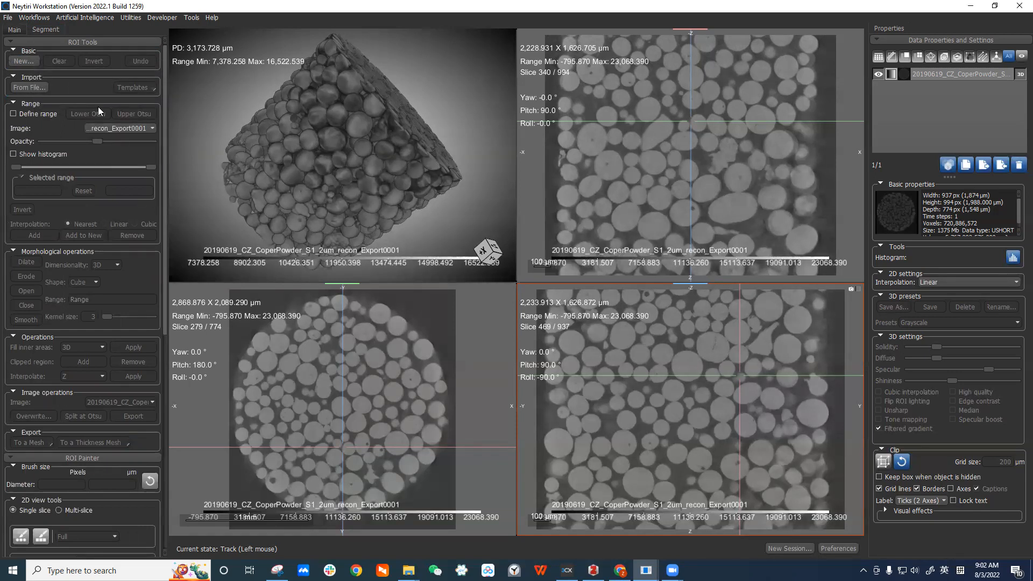
Enable the clip box and shrink it around the centre of the powder volume.
mouse_move(691, 121)
left_mouse_down()
mouse_move(693, 143)
mouse_move(686, 135)
left_mouse_up()
right_click_drag(773, 199, 780, 133)
right_click_drag(816, 355, 816, 330)
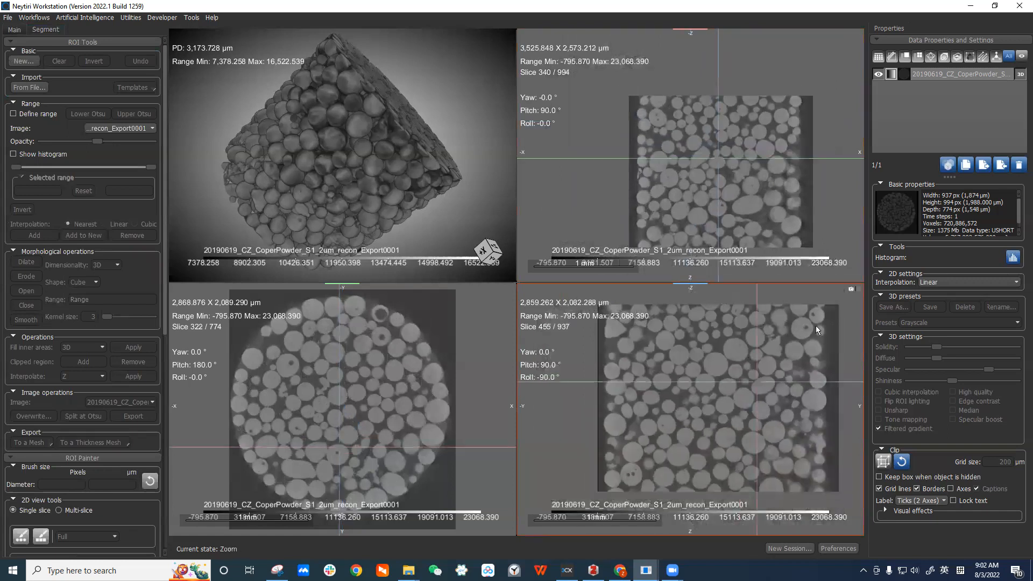
right_click_drag(429, 376, 431, 351)
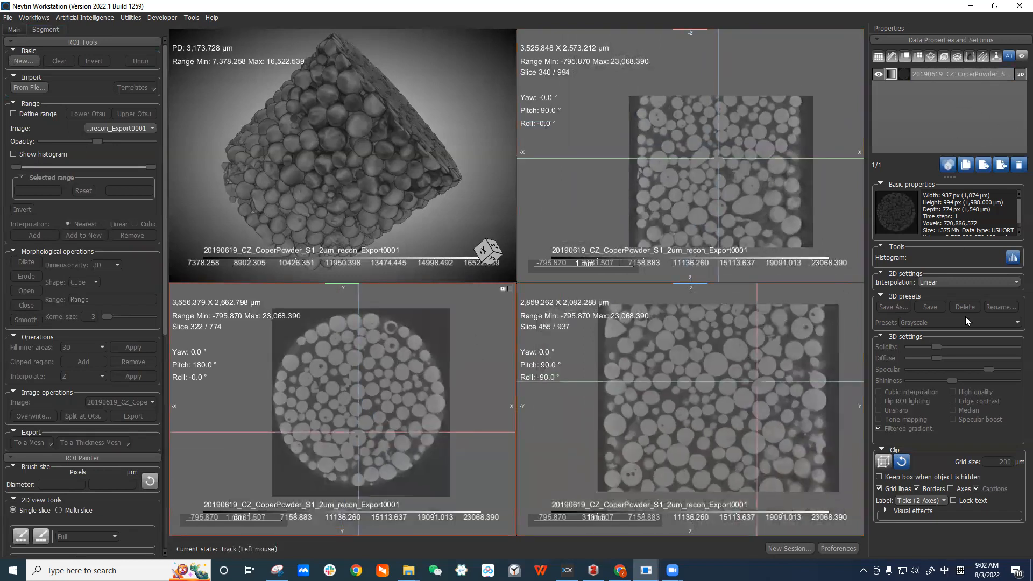
left_click(883, 461)
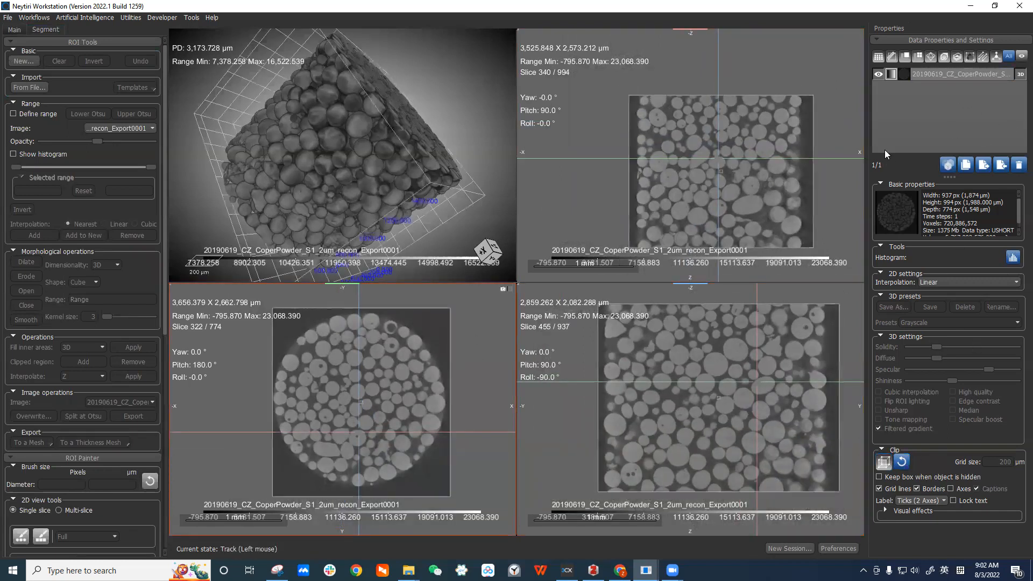
left_click_drag(432, 133, 403, 160)
left_click_drag(425, 212, 395, 168)
left_click_drag(486, 82, 476, 58)
left_click_drag(415, 77, 402, 119)
left_click_drag(480, 70, 405, 135)
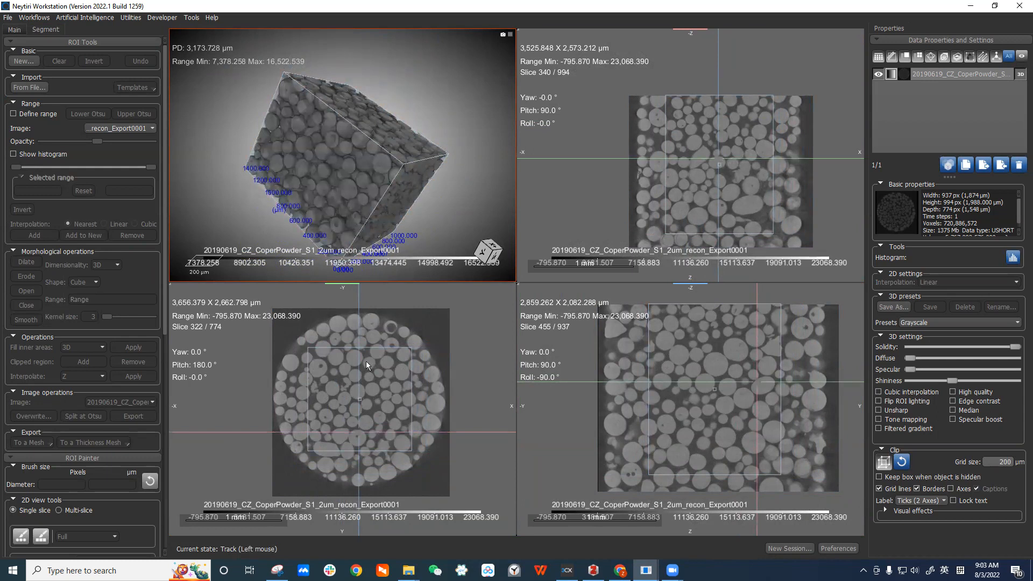
Adjust the clip box edges in the slice views to frame a central region.
left_click(703, 306)
left_click_drag(715, 305, 695, 328)
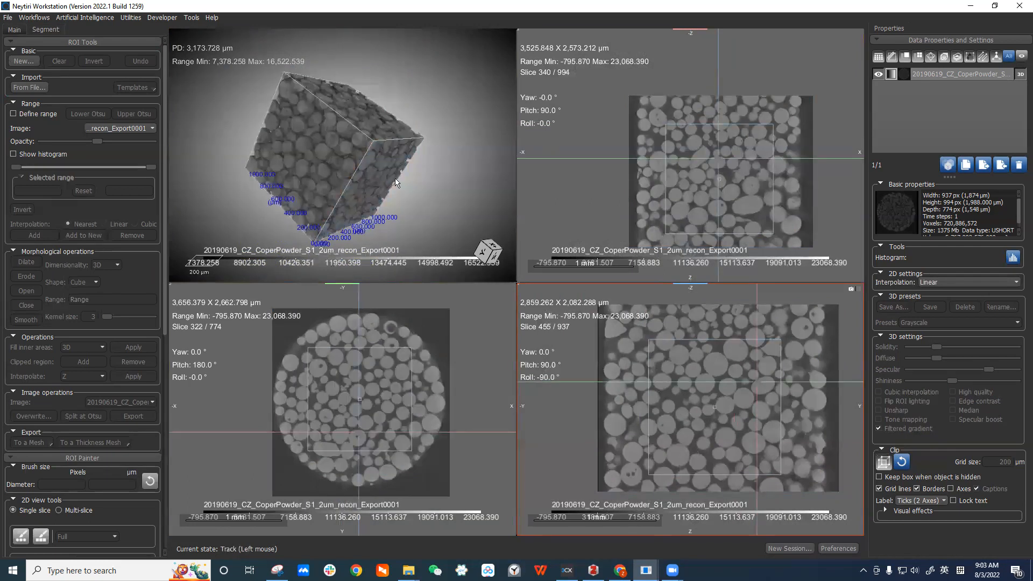
left_click_drag(698, 341, 702, 349)
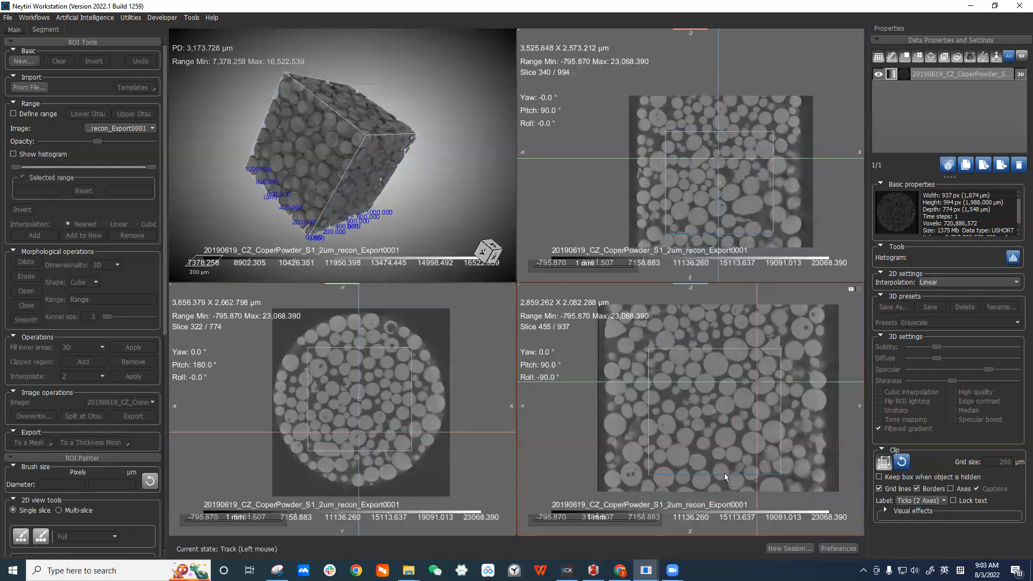
mouse_move(724, 473)
left_mouse_down()
mouse_move(766, 459)
mouse_move(720, 458)
left_mouse_up()
left_click_drag(358, 430, 373, 381)
Open the Crop tool for the copper powder dataset.
left_click(924, 74)
right_click(923, 74)
mouse_move(947, 91)
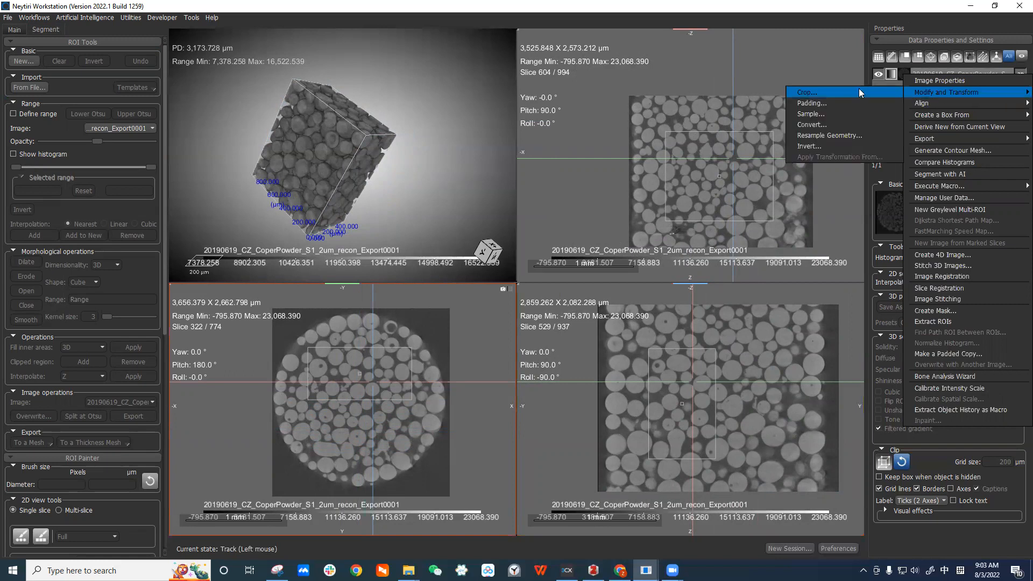
left_click(858, 88)
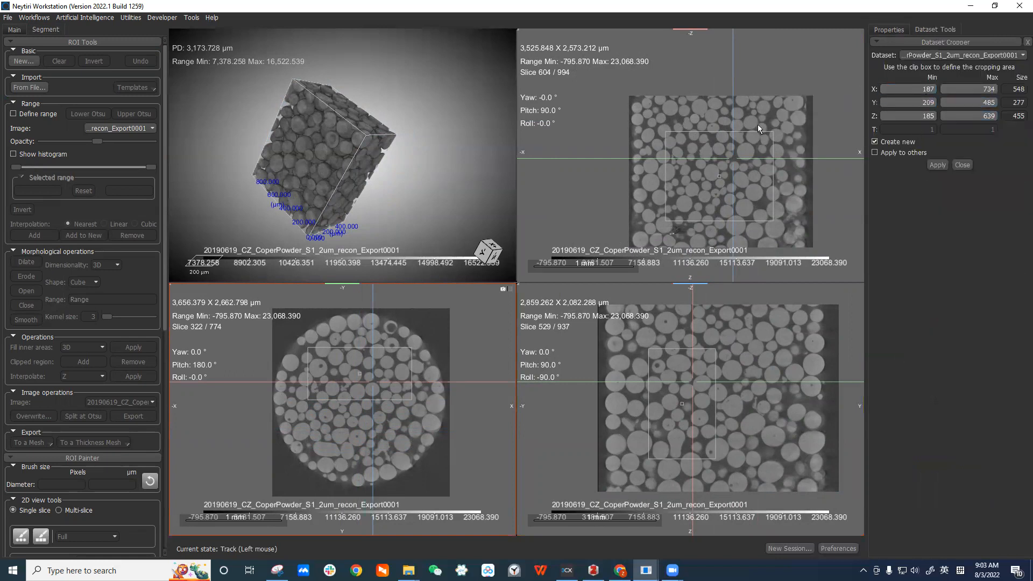
middle_click_drag(800, 131, 774, 87)
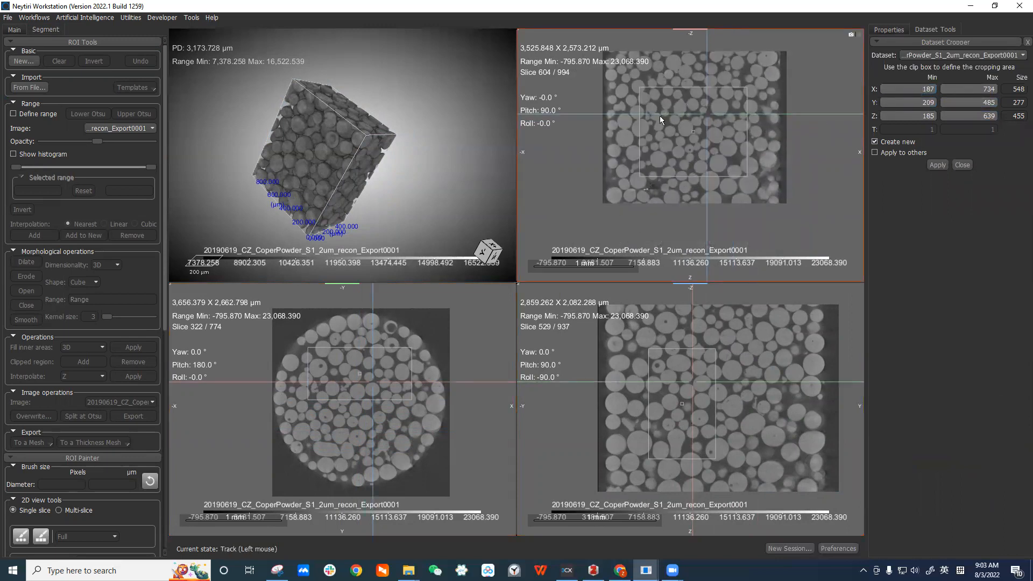
Set the crop X maximum to 677 and apply the crop as a new dataset, then close the cropper.
left_click_drag(917, 90, 937, 90)
left_click_drag(746, 141, 738, 147)
left_click(987, 116)
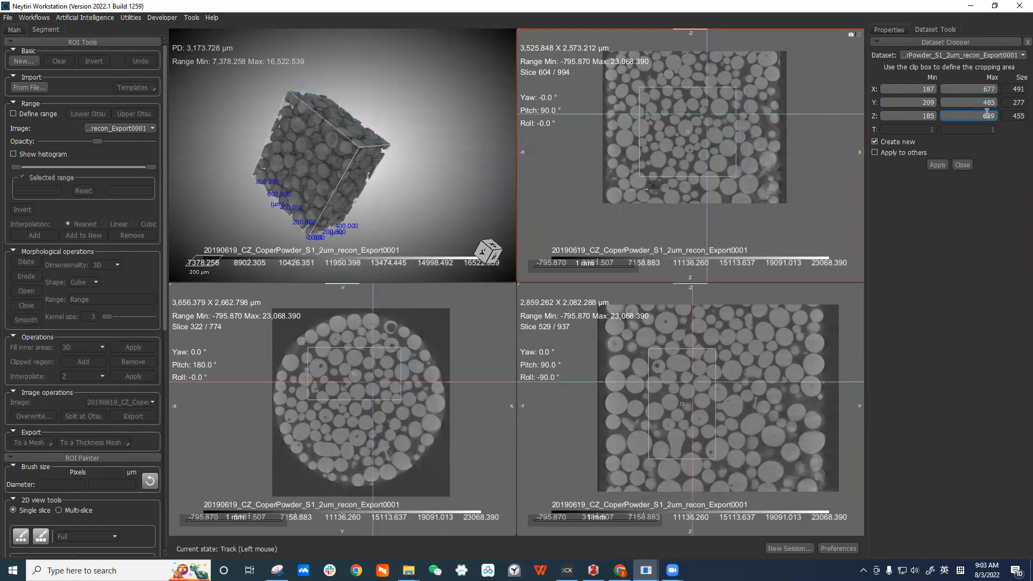
left_click(918, 90)
left_click(938, 165)
left_click(961, 165)
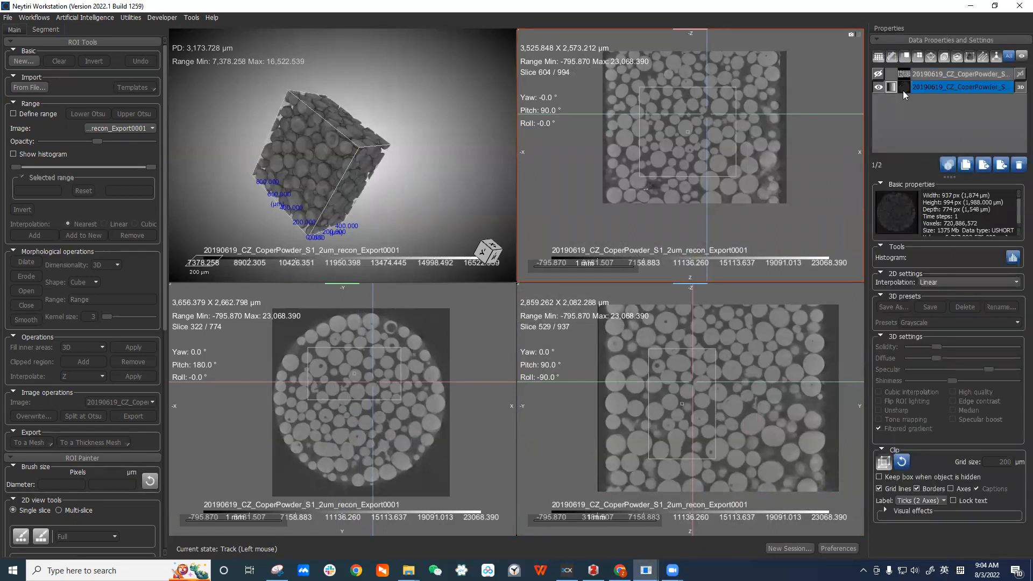
Hide the original dataset and display the cropped dataset instead.
left_click(879, 76)
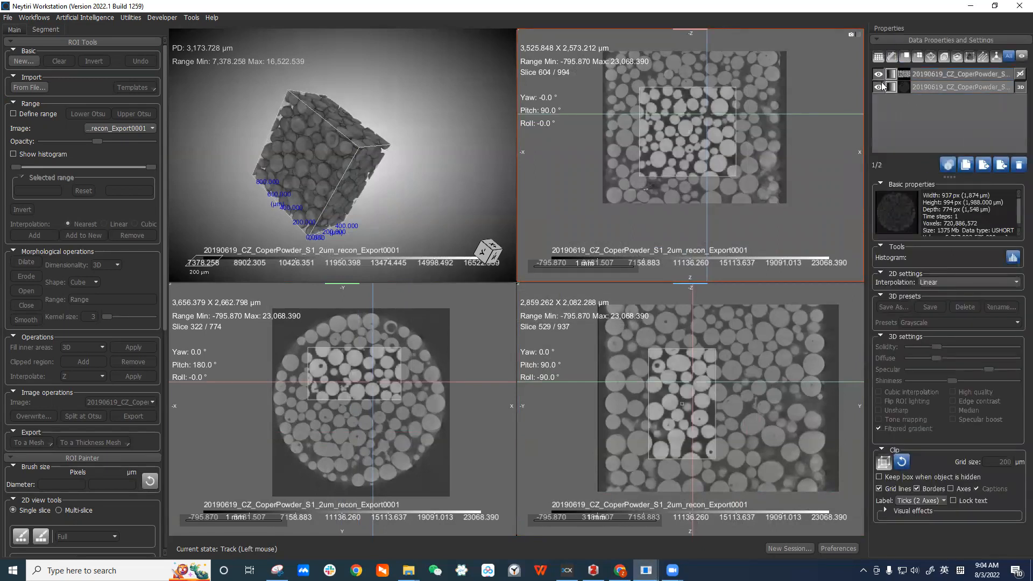
left_click(879, 87)
left_click(946, 77)
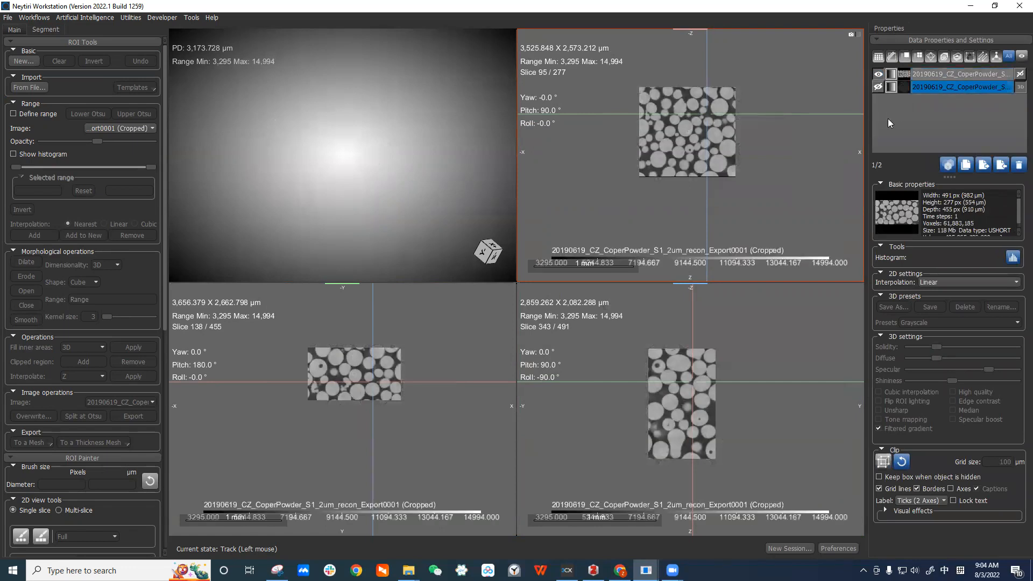
left_click_drag(708, 389, 681, 416)
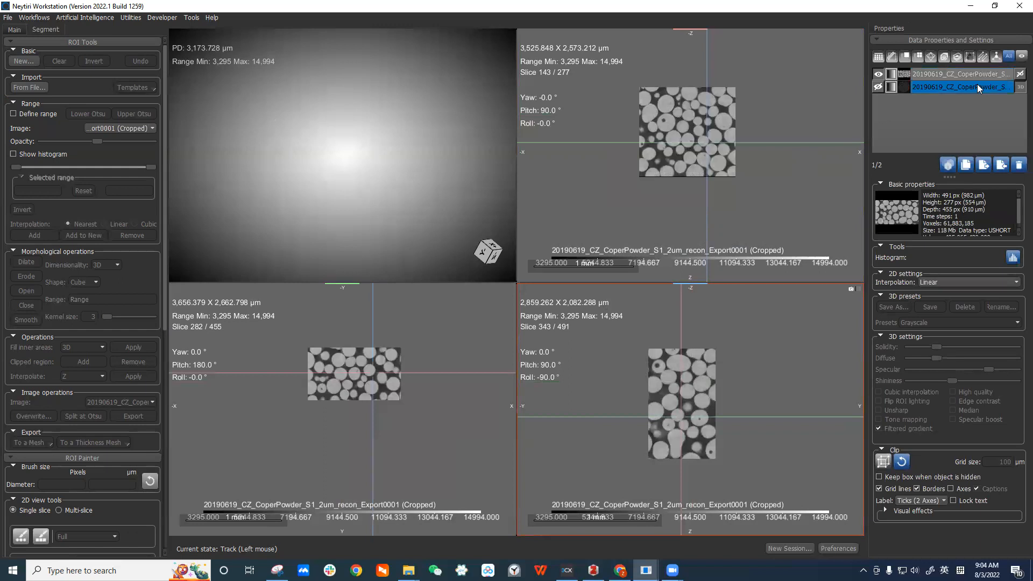
left_click(946, 71)
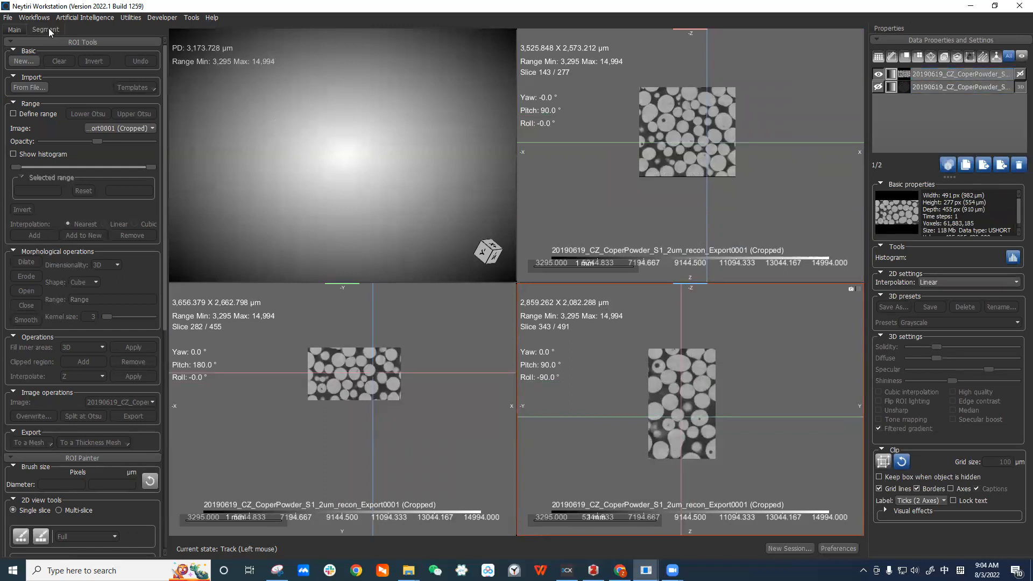
Create a new region of interest using the cropped dataset as its geometry.
left_click(25, 61)
left_click_drag(113, 70, 244, 81)
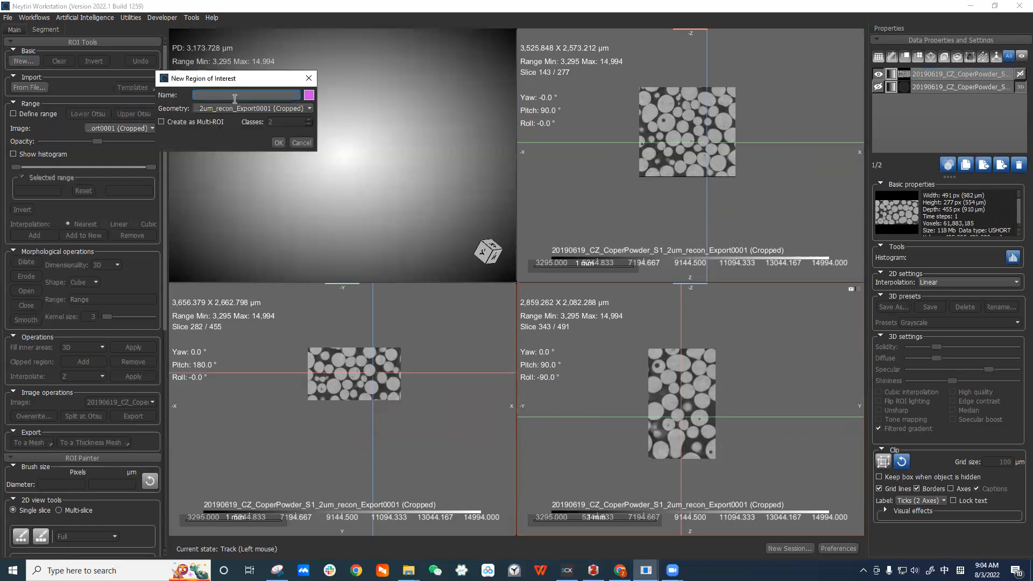
left_click(228, 108)
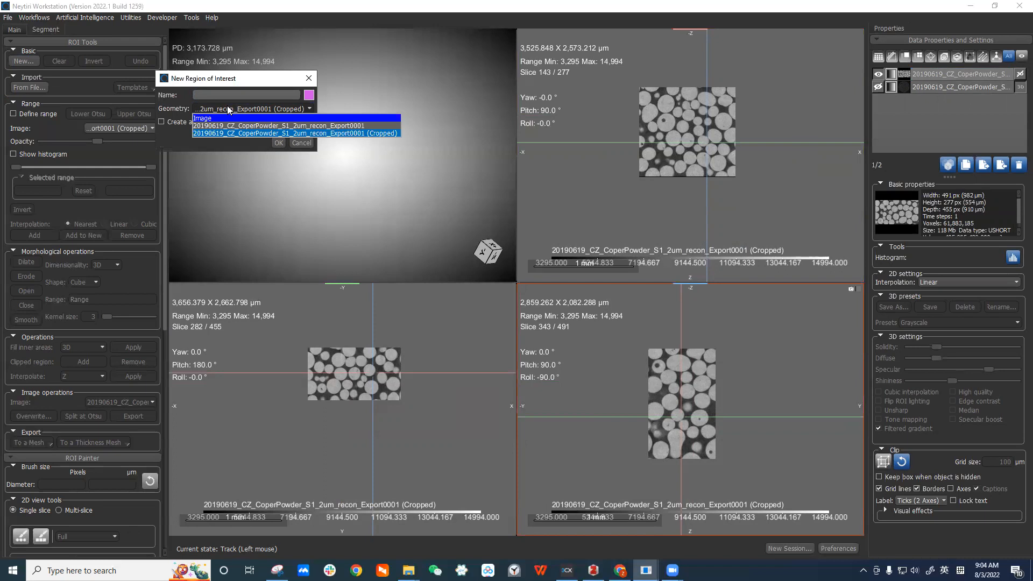
left_click(382, 132)
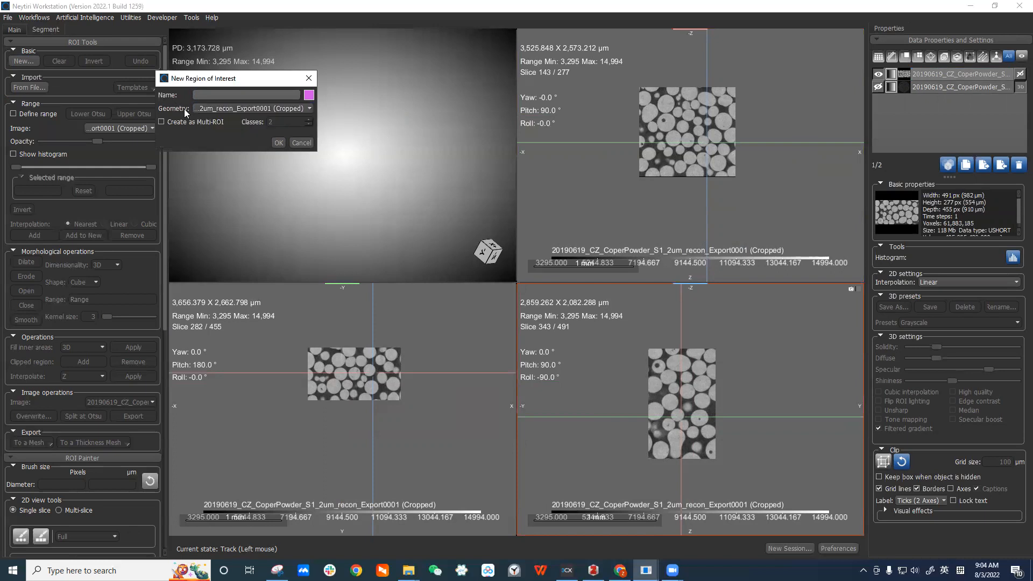
left_click(261, 109)
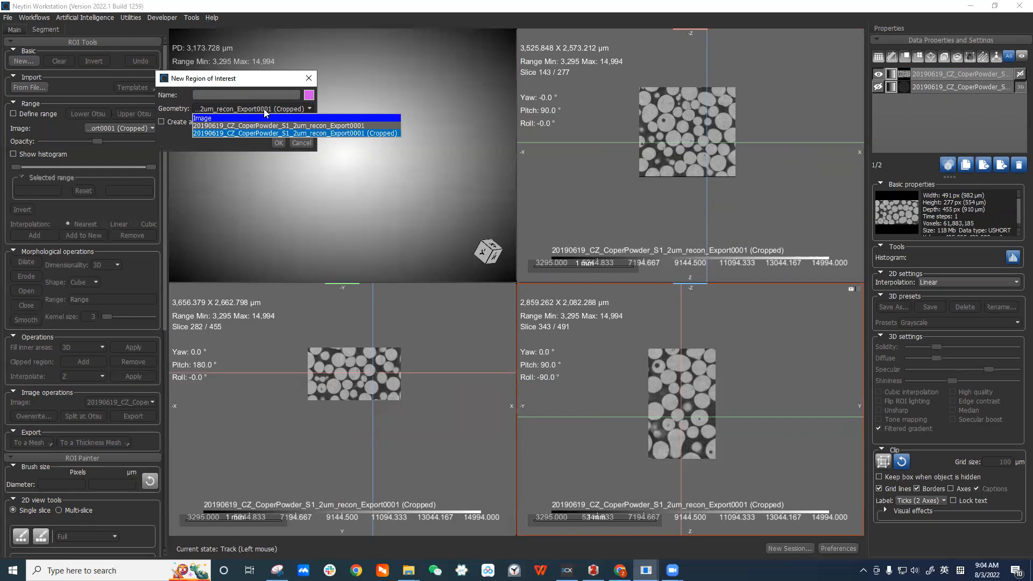
left_click(391, 138)
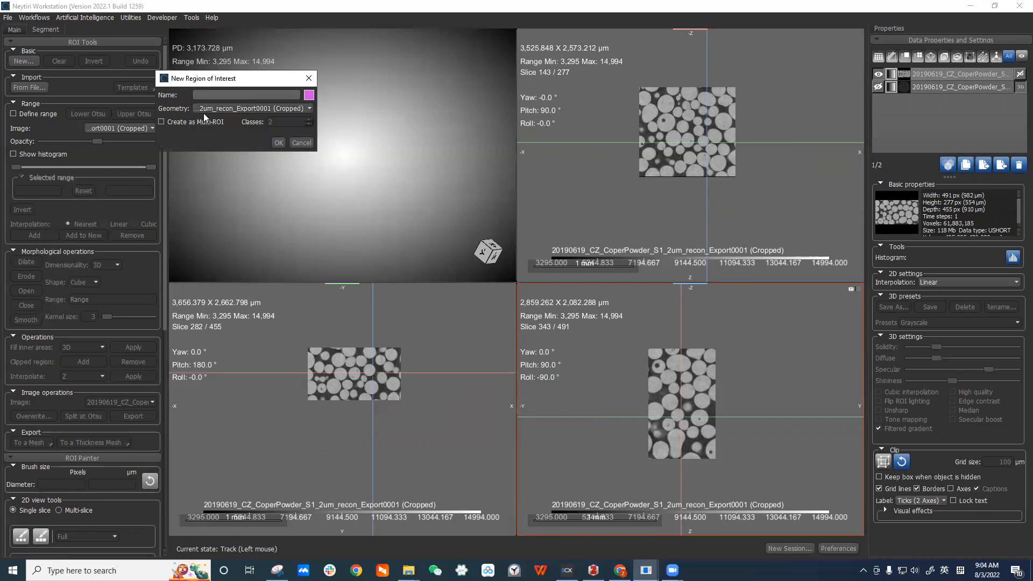
left_click(212, 97)
left_click(282, 144)
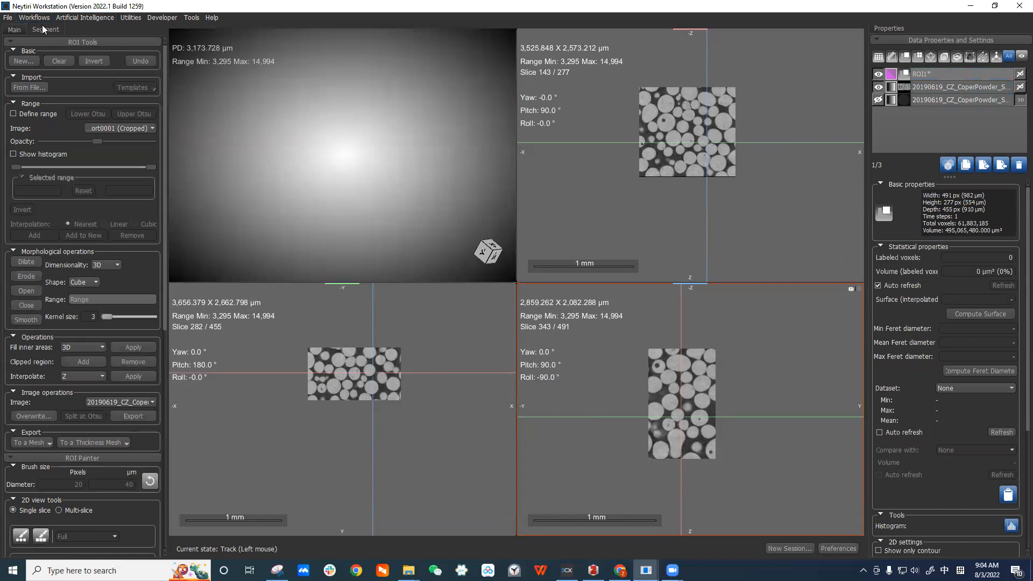
Enable range thresholding on the cropped image and raise the lower threshold to about 6,162.
scroll(165, 212, "down", 2)
scroll(164, 273, "up", 2)
scroll(421, 340, "up", 3)
left_click(29, 115)
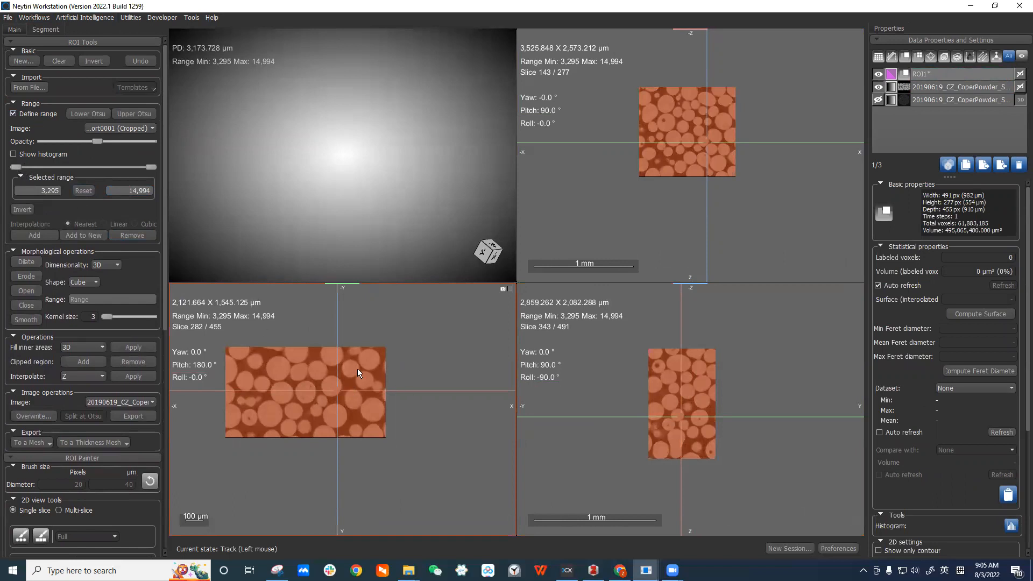
middle_click_drag(360, 373, 373, 368)
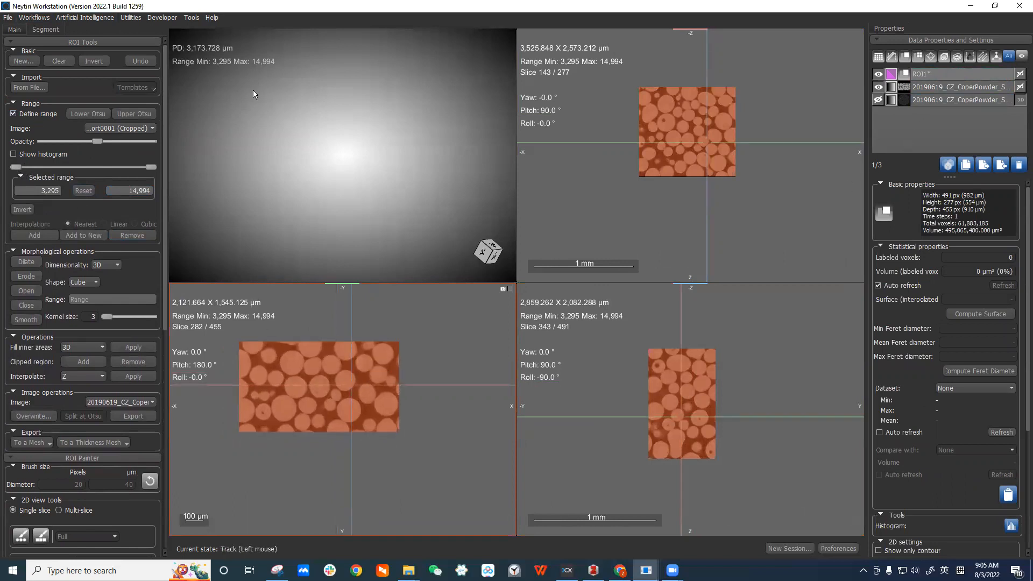
left_click(144, 128)
left_click_drag(16, 167, 46, 170)
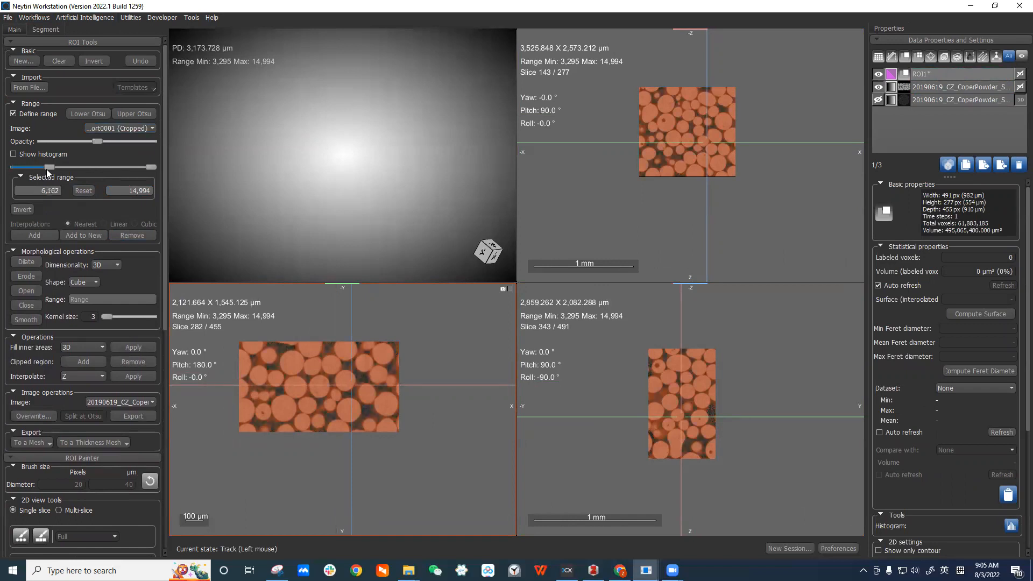
Fine-tune the lower threshold of the range while inspecting an enlarged slice view.
double_click(423, 359)
scroll(577, 260, "up", 2)
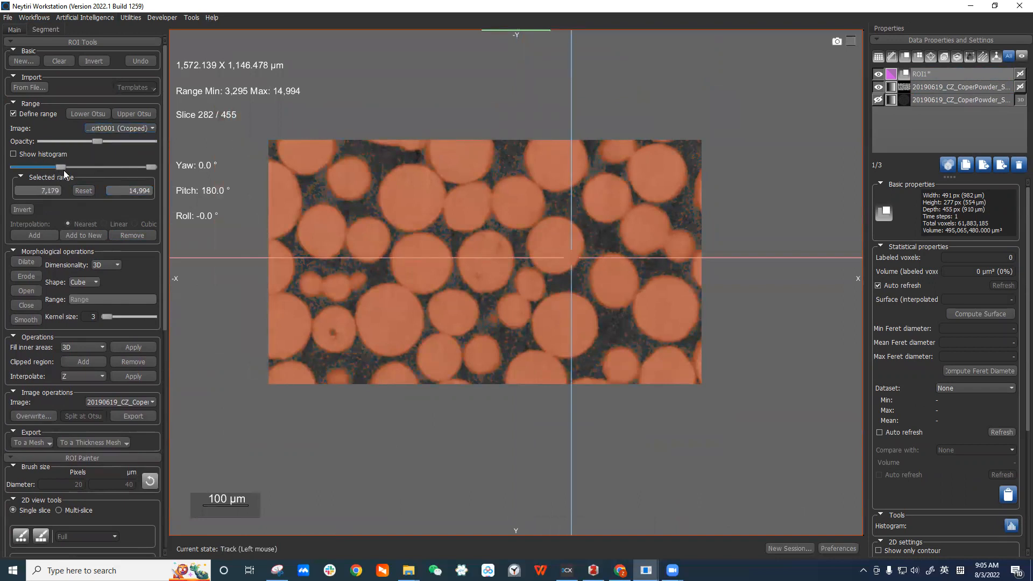
left_click_drag(64, 170, 65, 170)
scroll(659, 199, "down", 10)
scroll(658, 201, "down", 11)
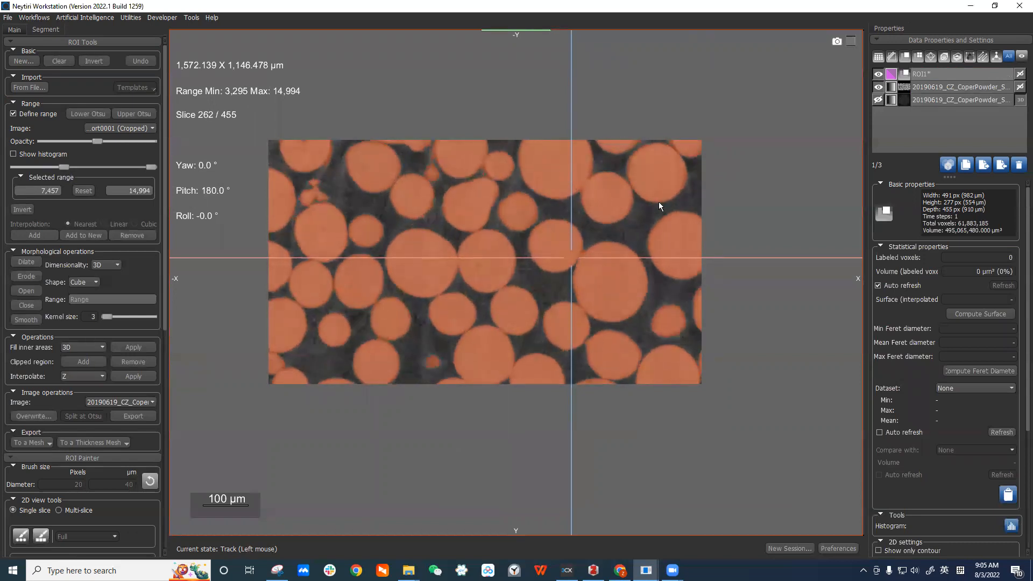
left_click_drag(67, 169, 71, 169)
right_click_drag(517, 192, 540, 281)
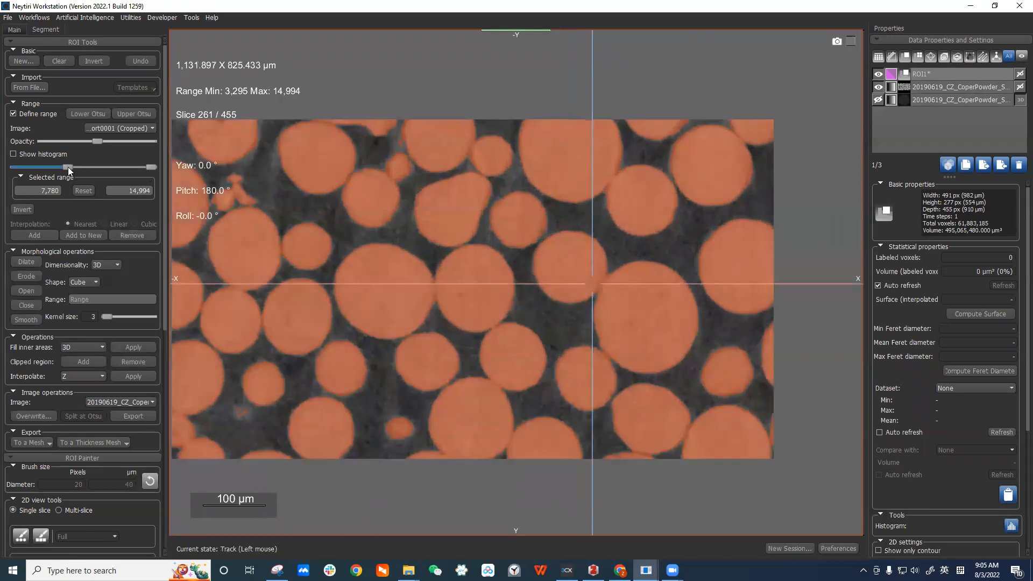
left_click_drag(77, 168, 55, 167)
Select ROI1, re-enable the range, set it to 3,295–14,994 and add it to the ROI.
left_click(14, 113)
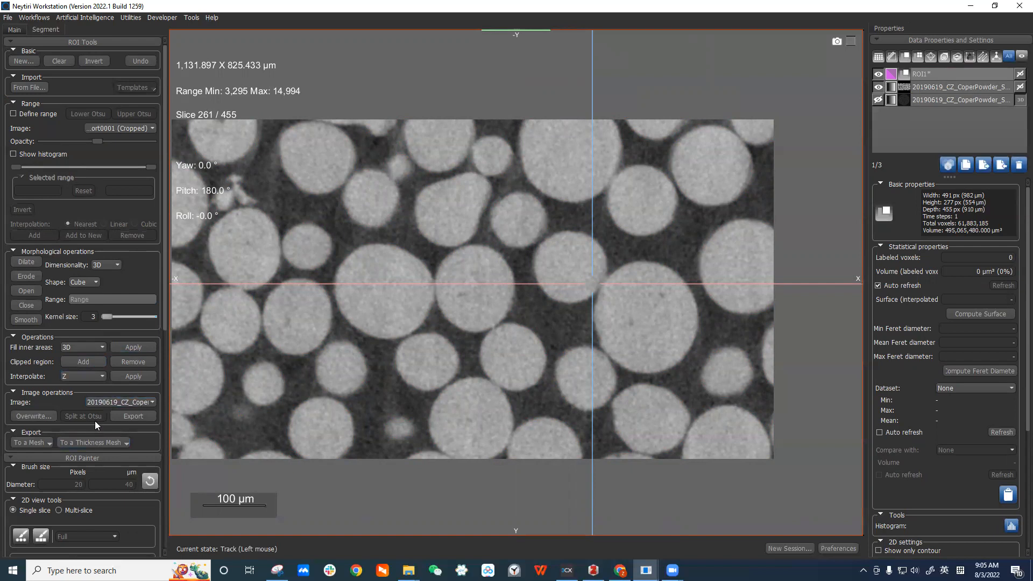
mouse_move(165, 309)
left_mouse_down()
mouse_move(159, 334)
mouse_move(158, 305)
left_mouse_up()
left_click(951, 76)
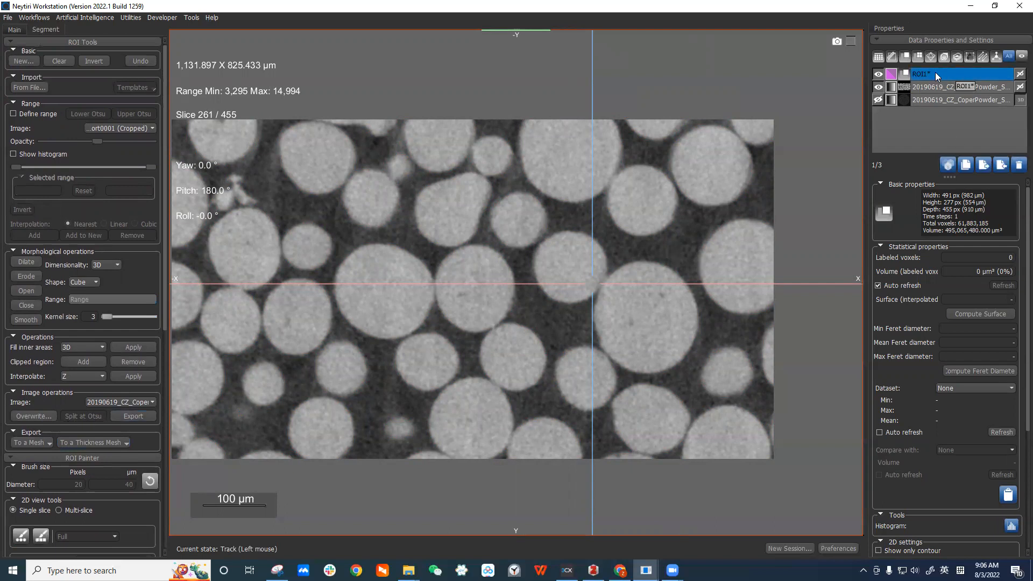
left_click(45, 113)
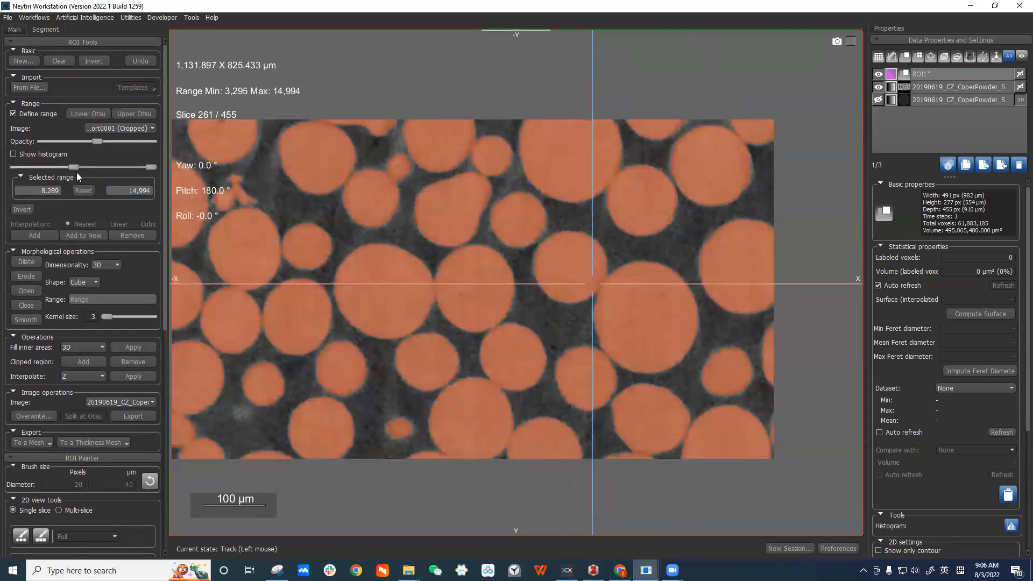
left_click_drag(73, 166, 16, 166)
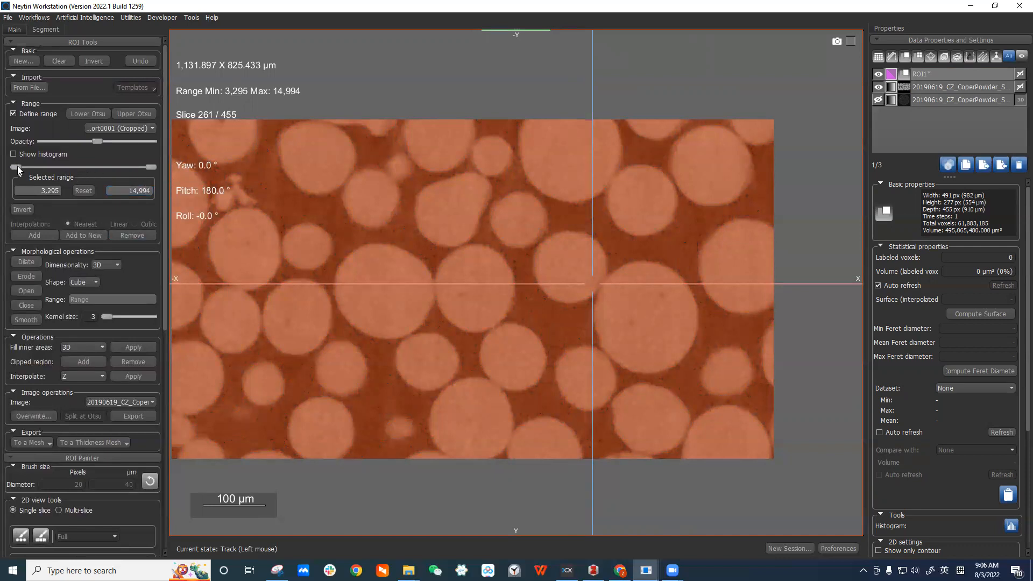
left_click(41, 235)
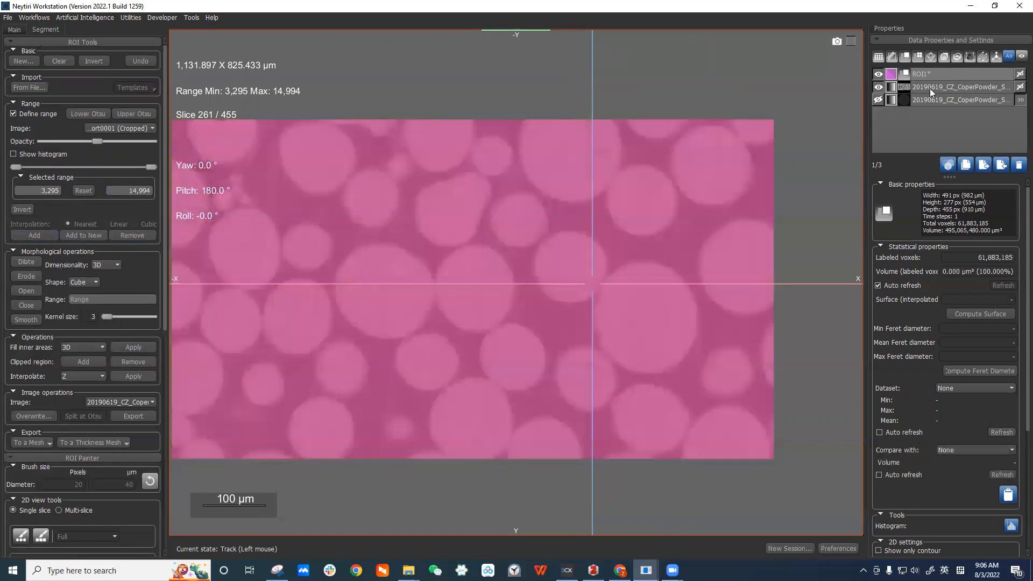
Turn off the range definition preview.
left_click(32, 115)
right_click_drag(697, 296, 689, 311)
middle_click_drag(689, 310, 722, 310)
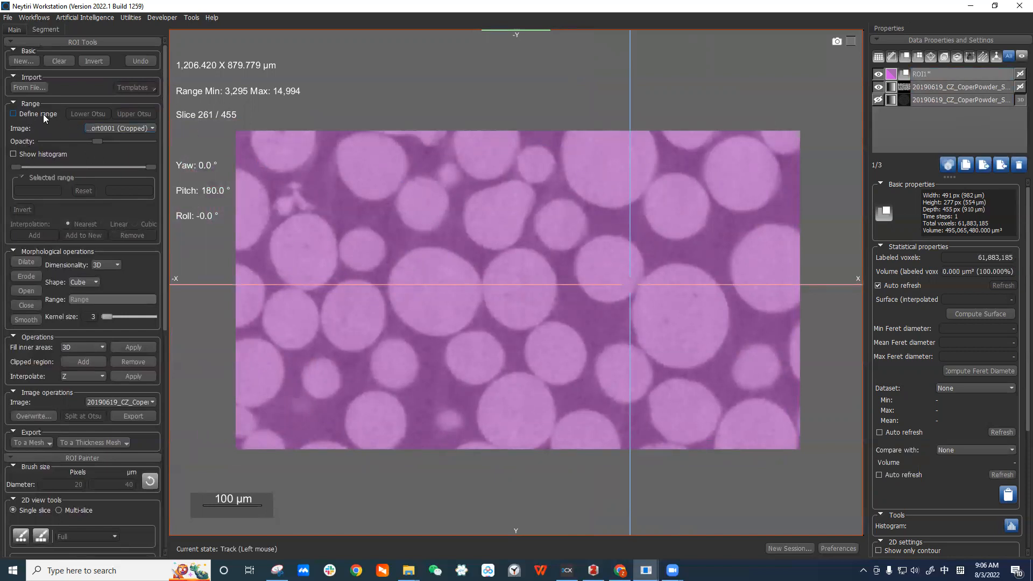
Undo the last ROI change and invert ROI1.
left_click(153, 62)
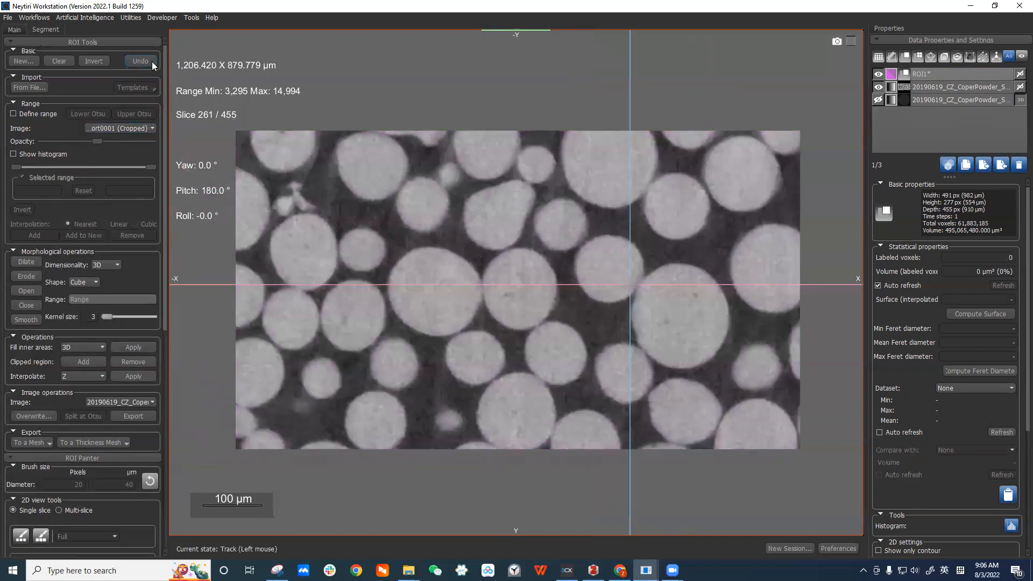
left_click(94, 61)
left_click(921, 75)
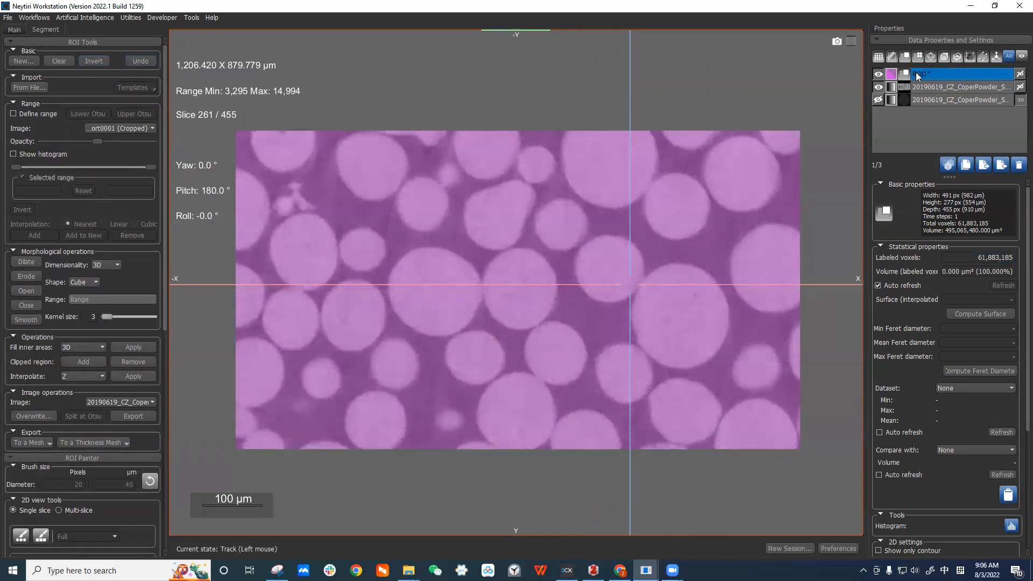
Choose the cropped dataset as the image for image operations.
scroll(705, 227, "up", 4)
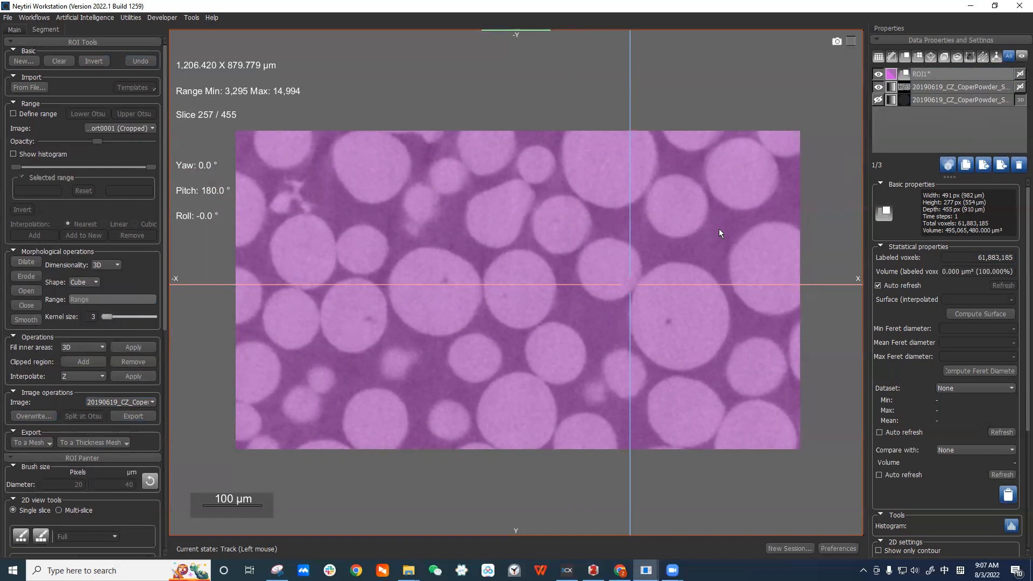
left_click_drag(629, 284, 613, 279)
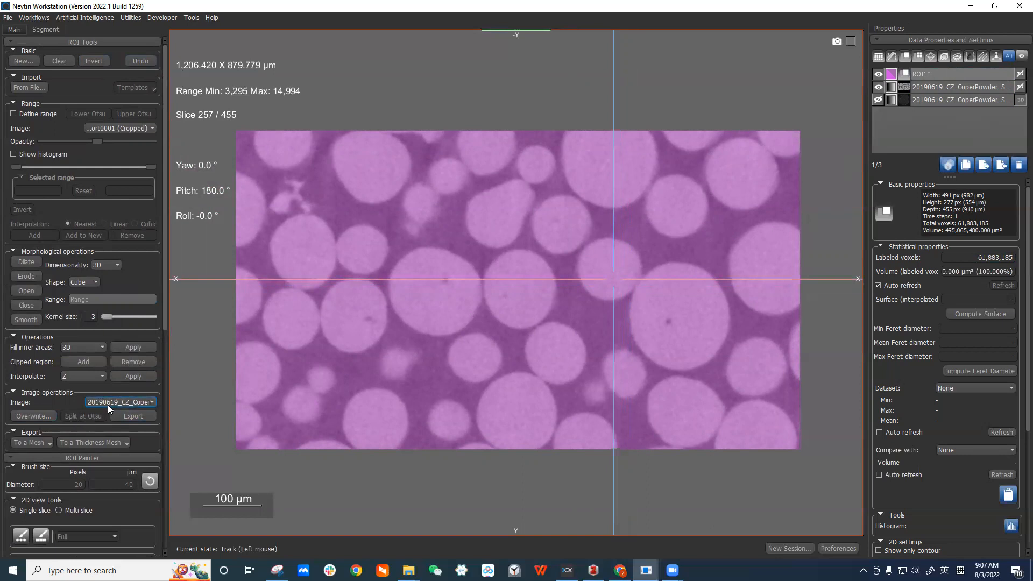
left_click(121, 402)
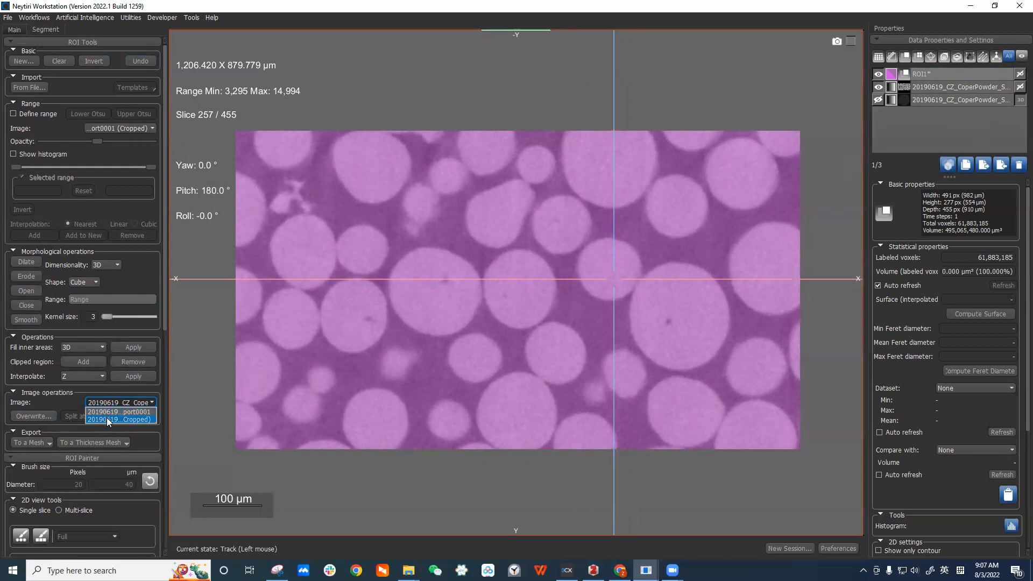
left_click(140, 420)
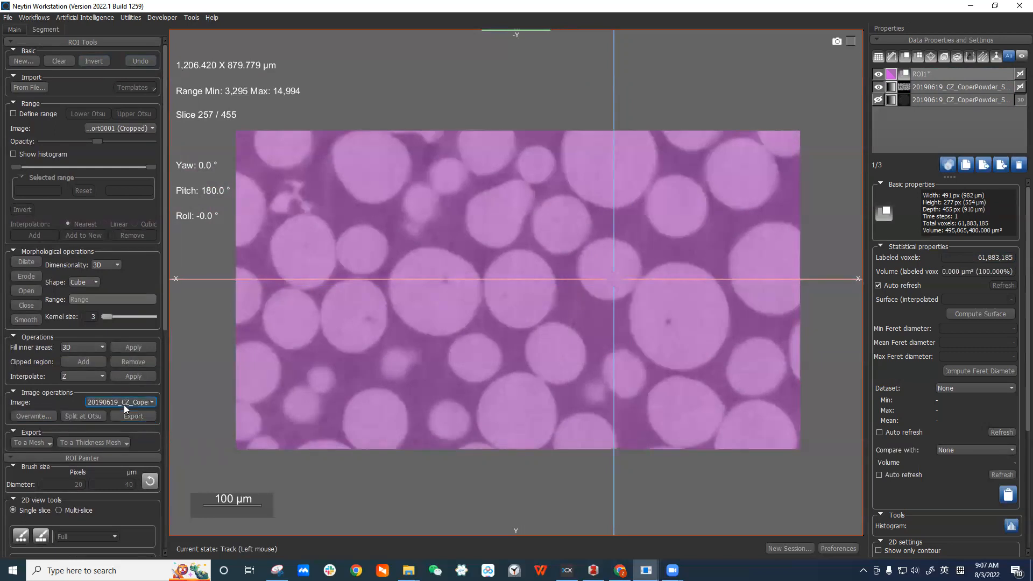
Compare the ROI1 overlay with the underlying grayscale slices by toggling its visibility across slices.
right_click_drag(366, 358, 340, 377)
middle_click_drag(340, 376, 365, 321)
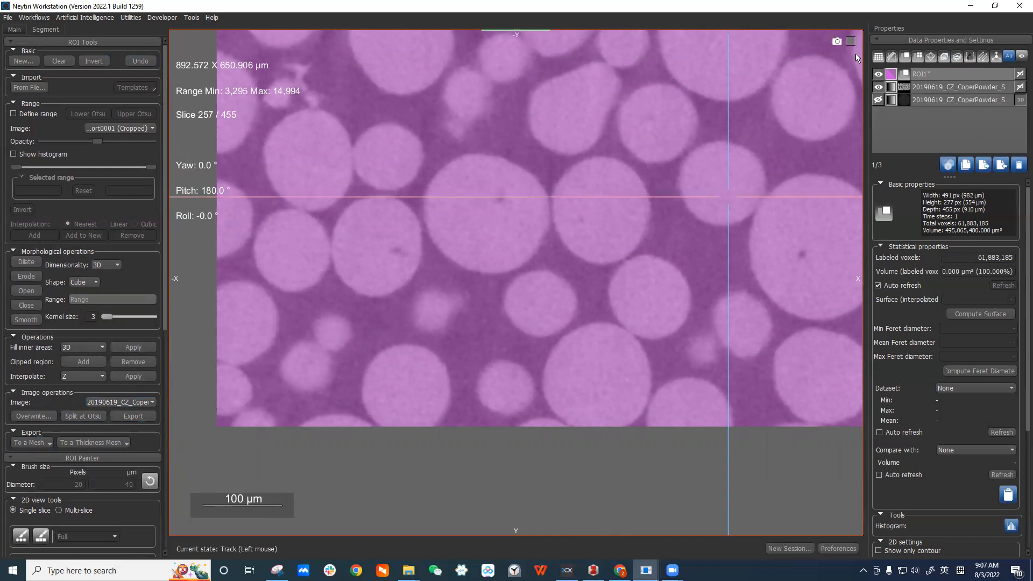
left_click(879, 74)
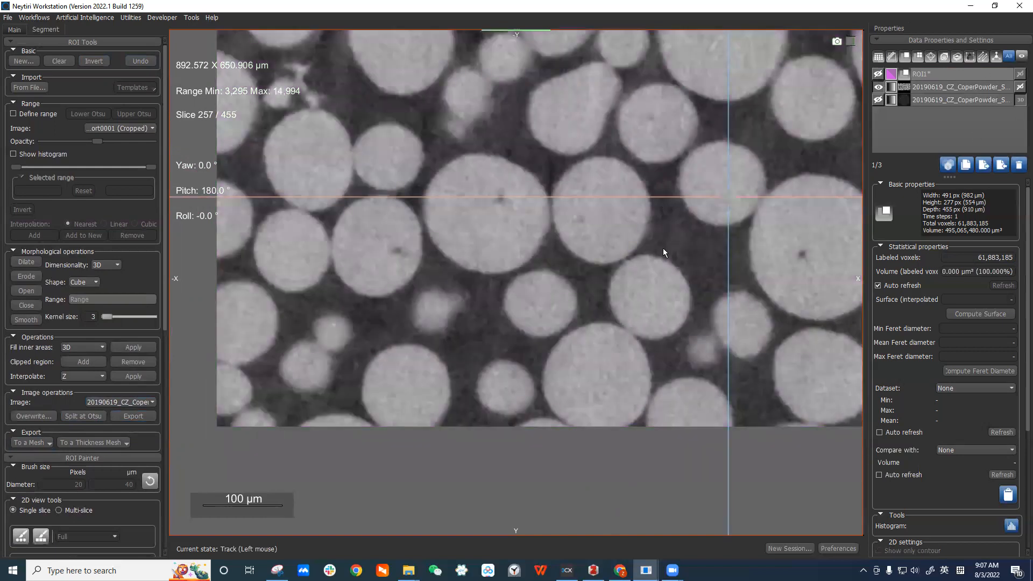
scroll(662, 247, "down", 5)
scroll(663, 249, "down", 4)
middle_click_drag(663, 248, 591, 287)
middle_click_drag(808, 286, 707, 289)
scroll(706, 288, "down", 3)
middle_click_drag(646, 199, 671, 155)
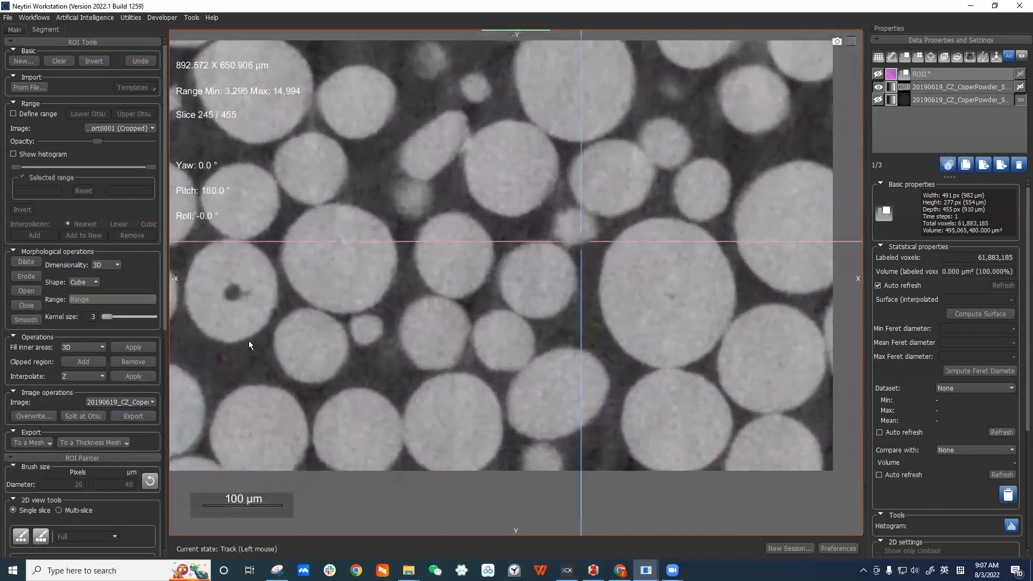
left_click(878, 74)
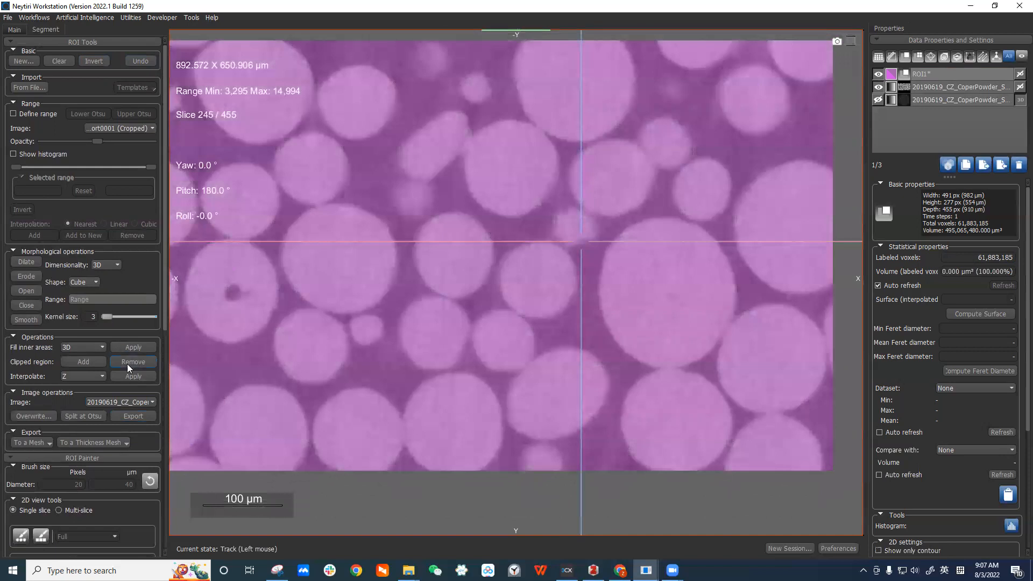
Split ROI1 at the Otsu threshold and display only the resulting foreground ROI over the image.
left_click(145, 420)
left_click(76, 417)
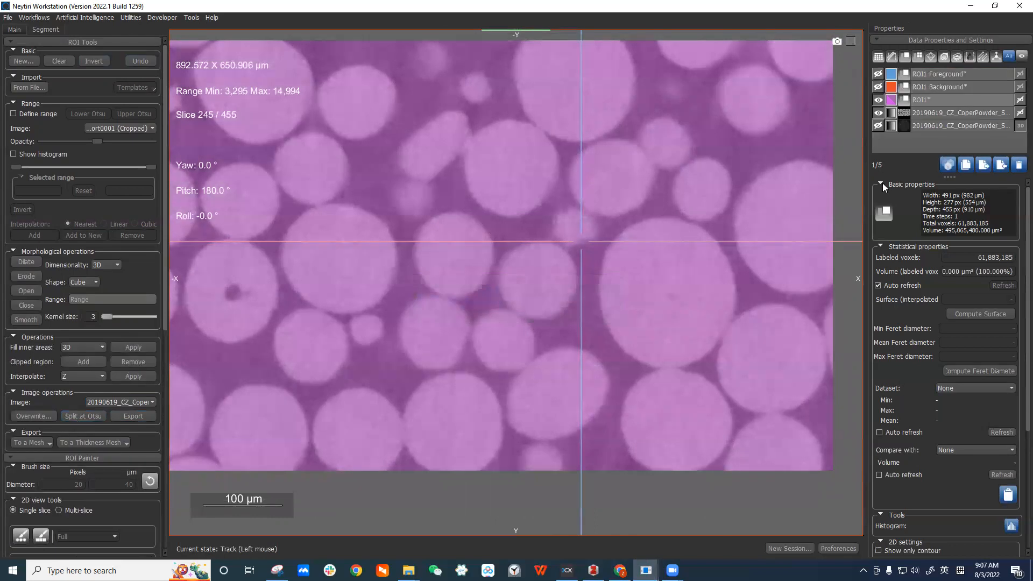
left_click(968, 86)
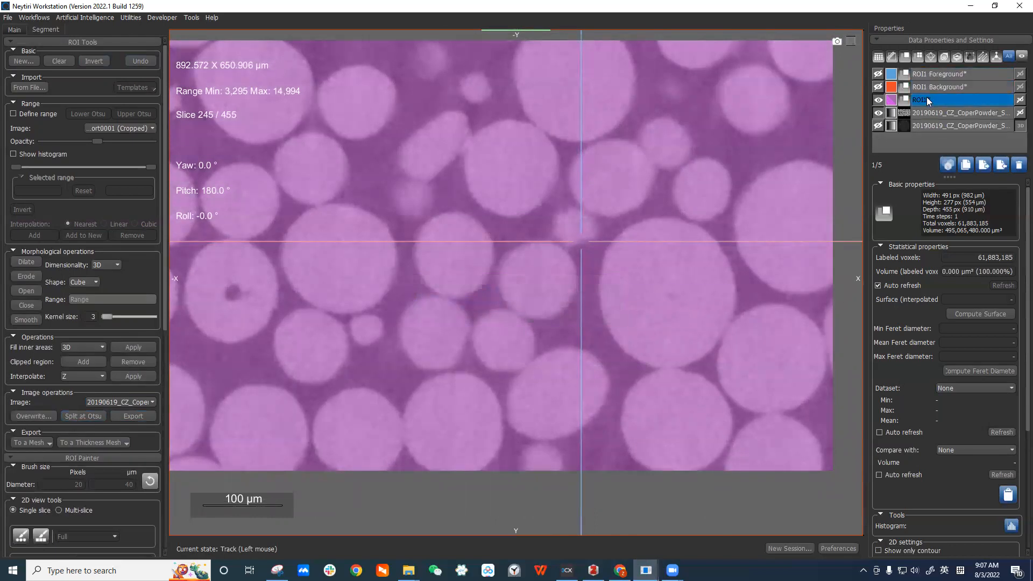
left_click(877, 99)
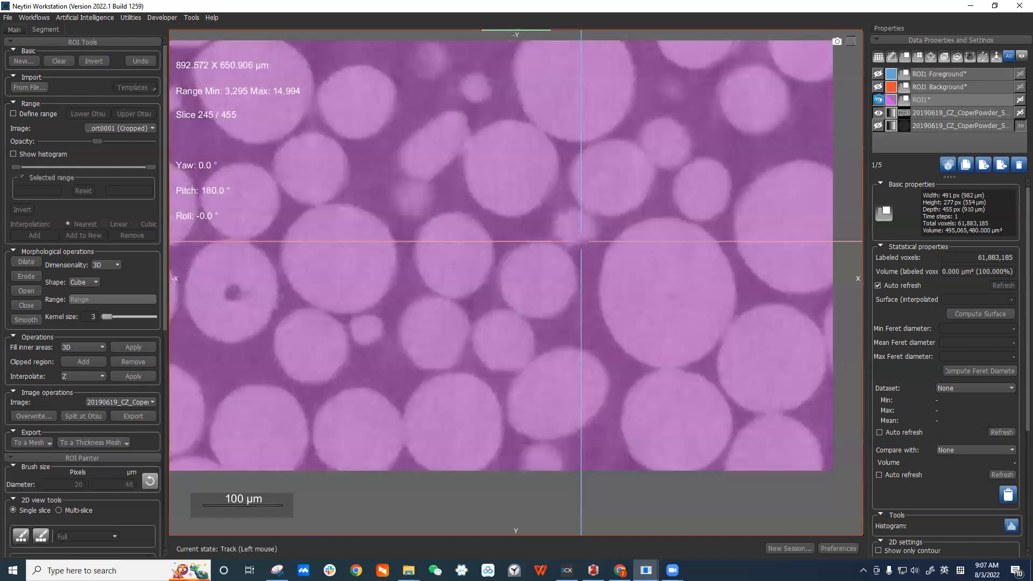
left_click(878, 74)
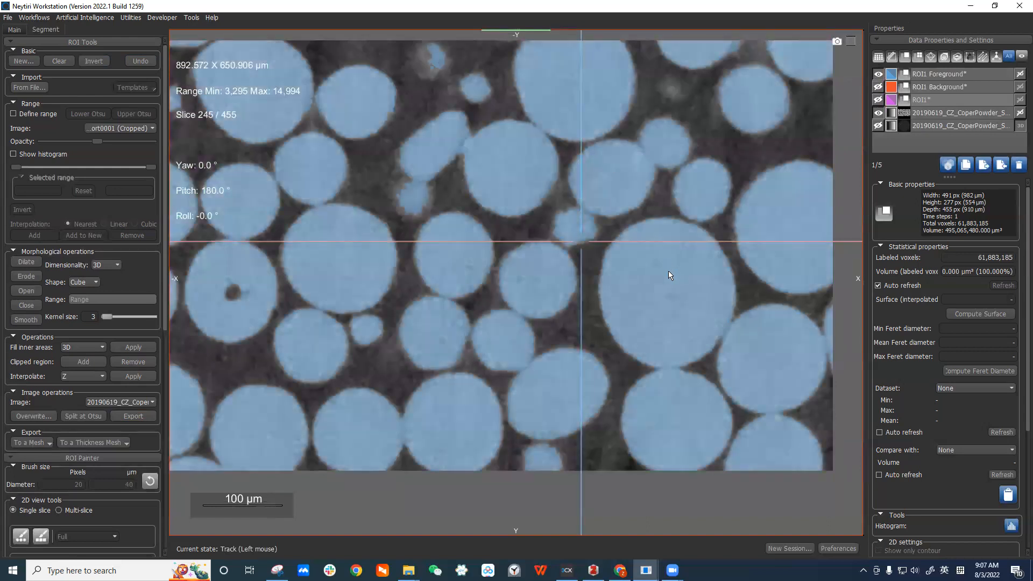
left_click(879, 88)
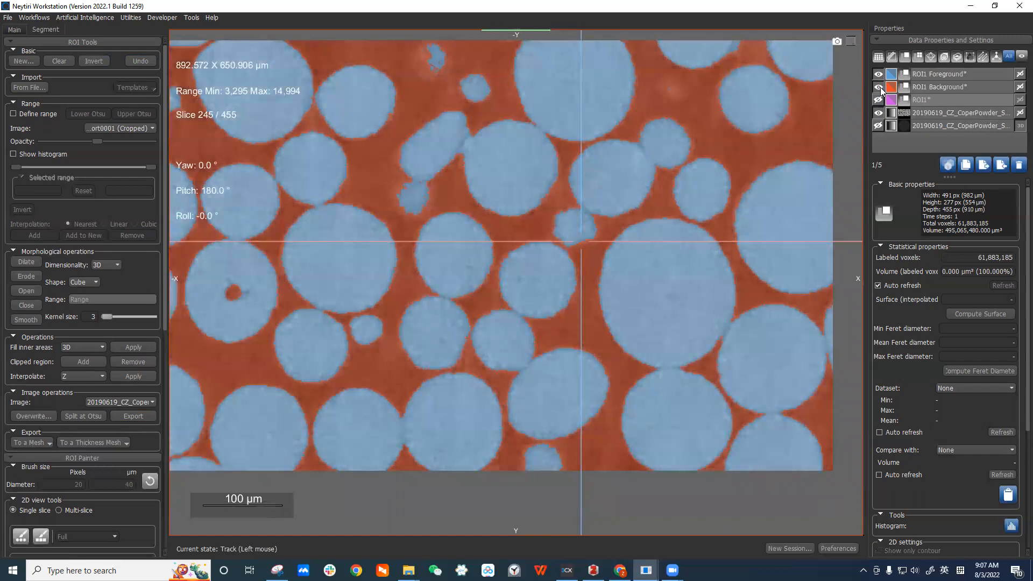
left_click(880, 87)
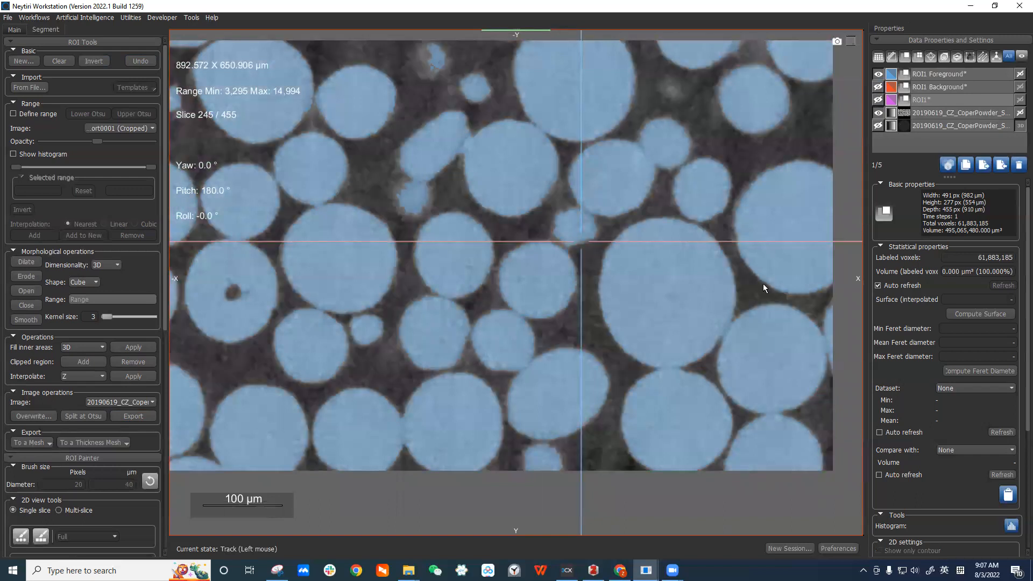
Select the ROI1 Foreground and inspect its coverage of the particles across several slices.
scroll(752, 328, "down", 2)
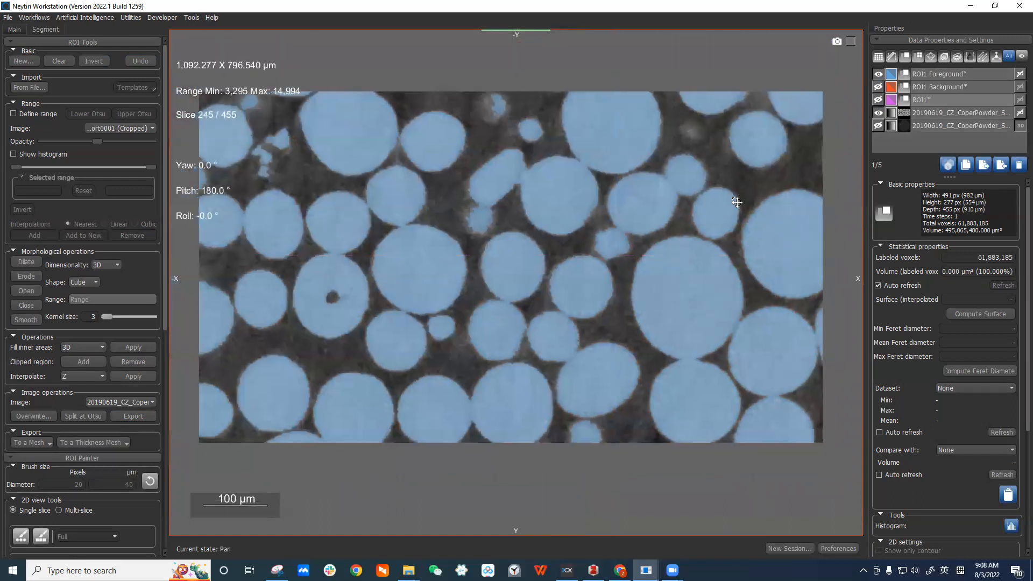
left_click(957, 75)
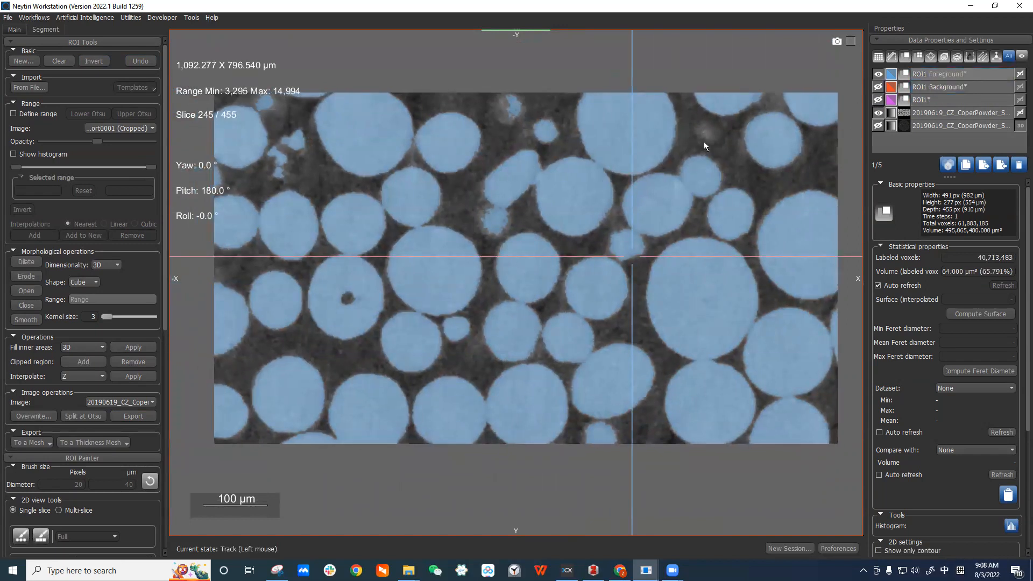
scroll(701, 150, "down", 3)
scroll(702, 151, "down", 1)
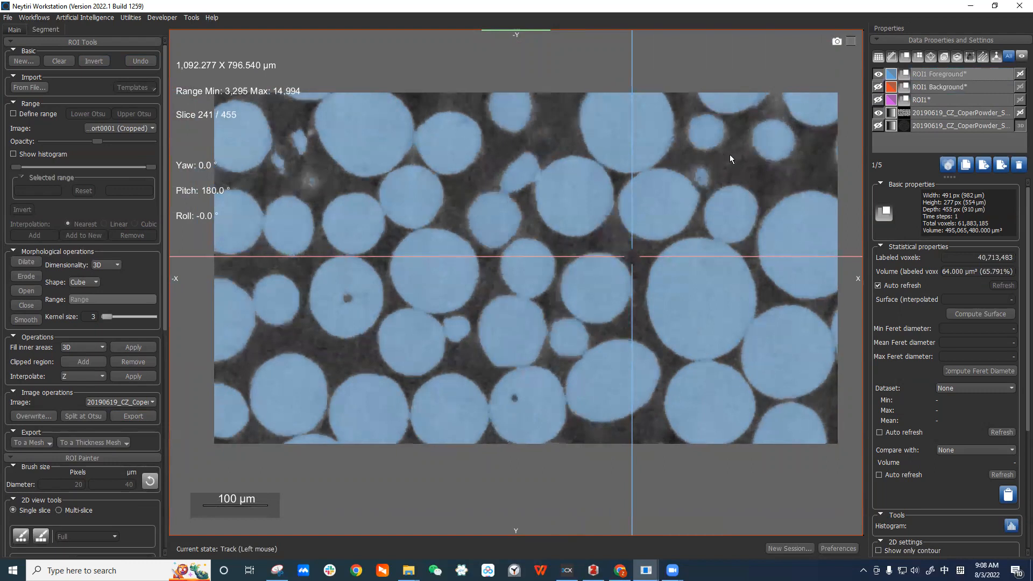
scroll(730, 153, "down", 3)
left_click(968, 75)
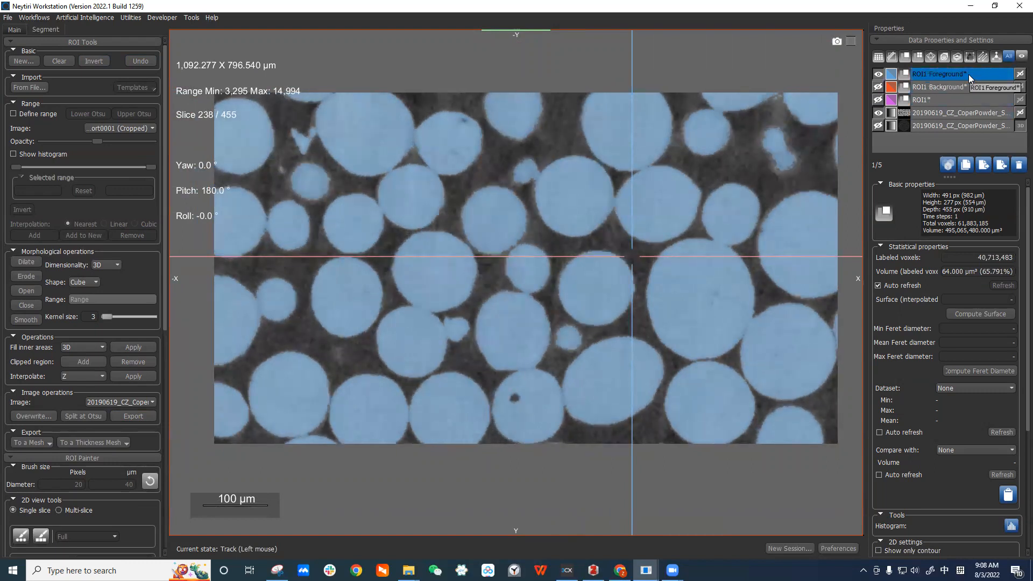
left_click(952, 129)
left_click(957, 100)
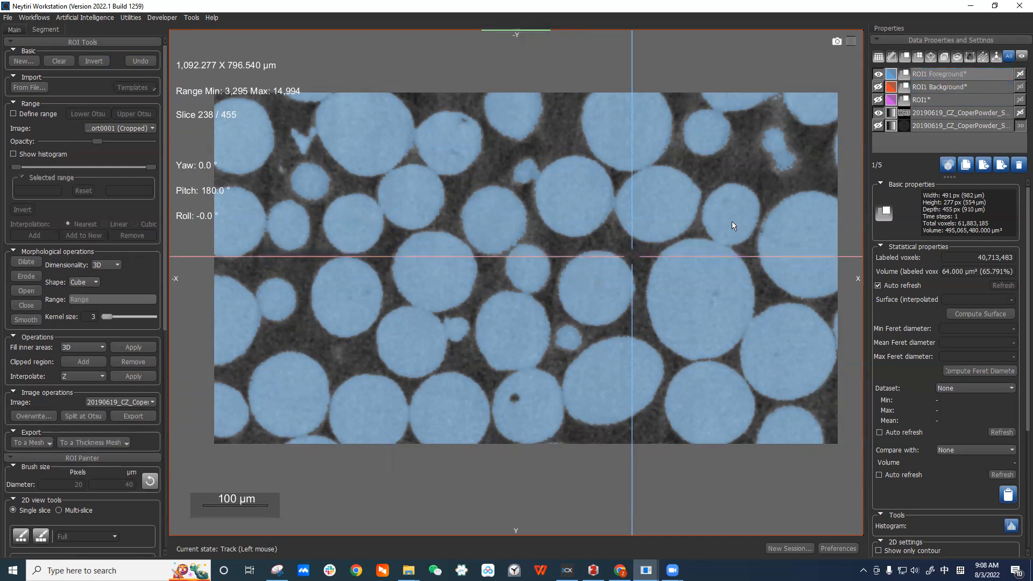
scroll(710, 203, "down", 1)
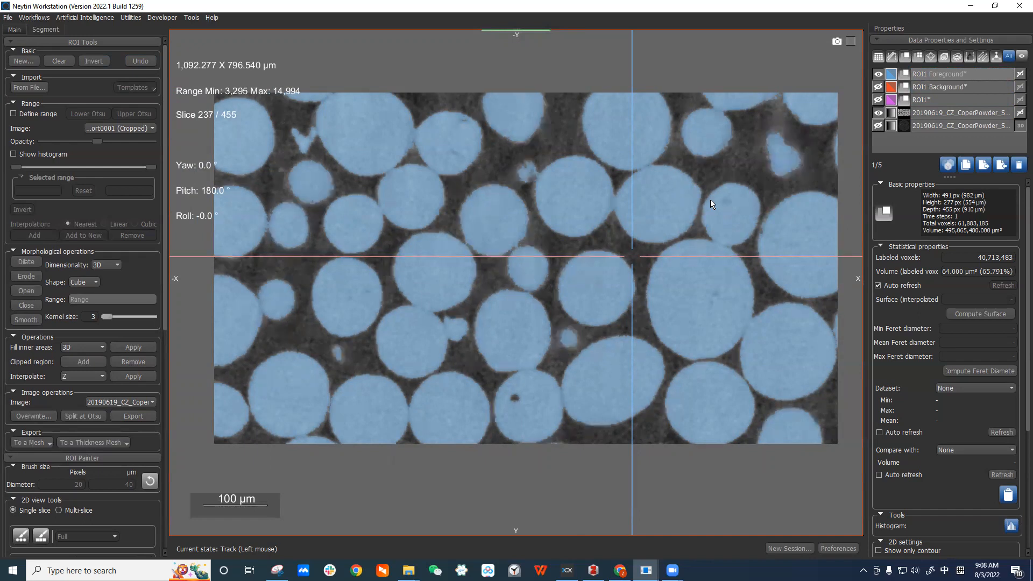
scroll(710, 200, "down", 2)
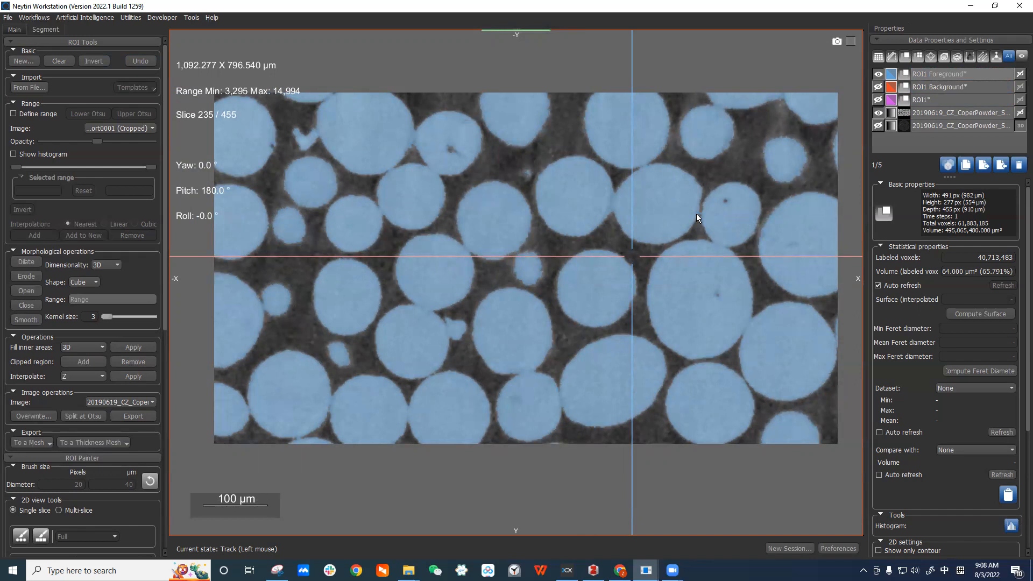
scroll(696, 217, "down", 1)
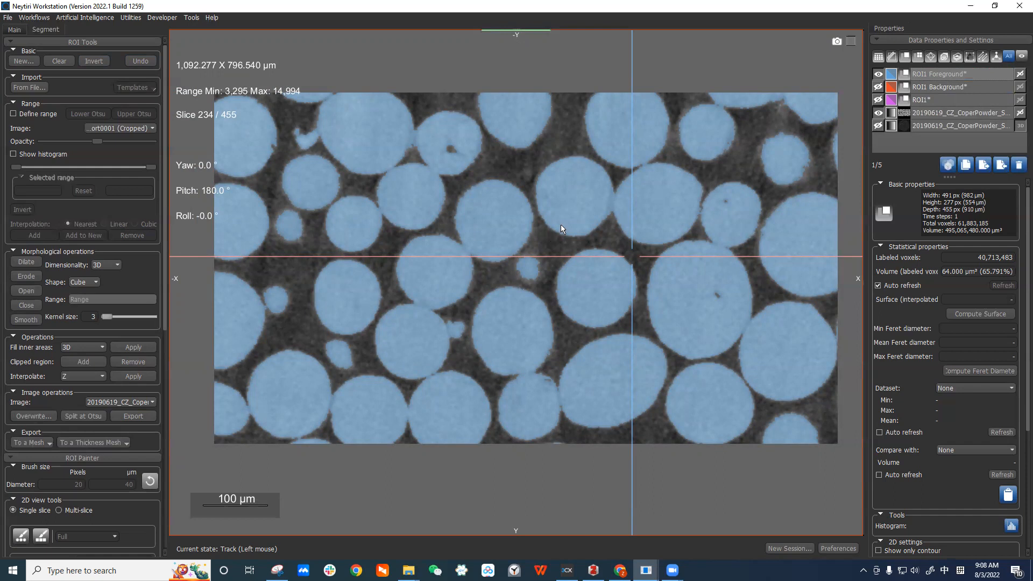
left_click(951, 76)
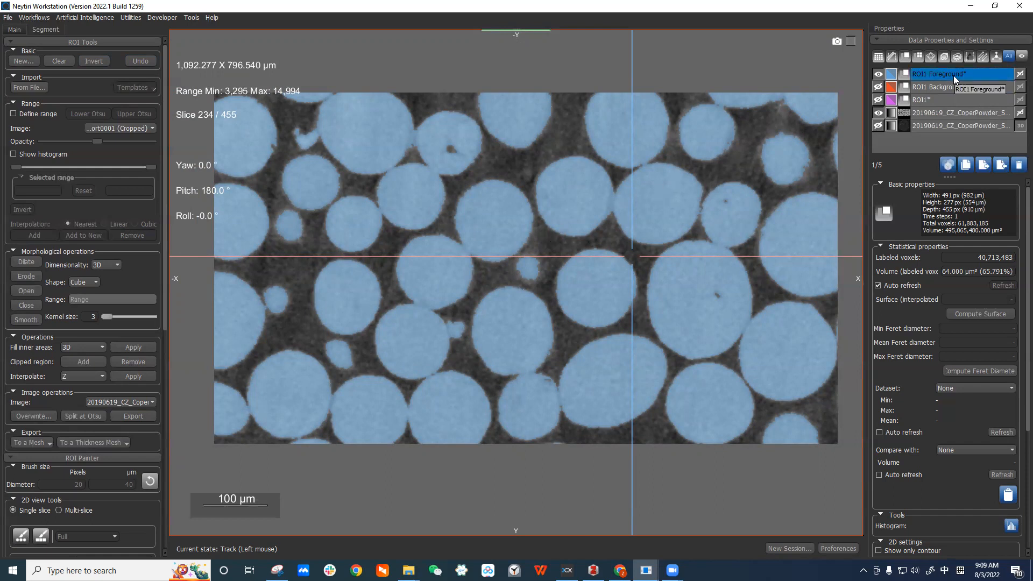
right_click(953, 75)
mouse_move(970, 142)
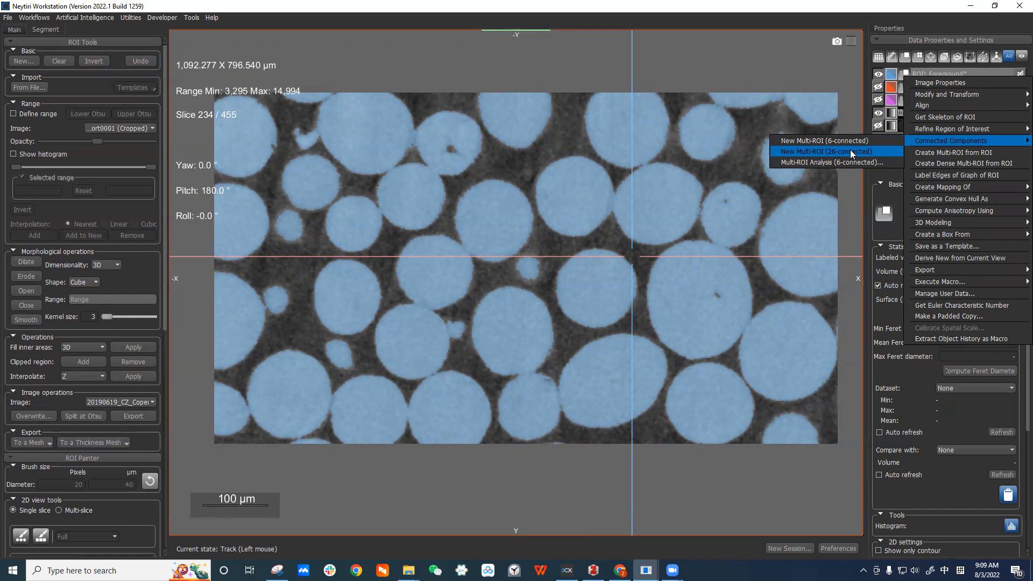
left_click(692, 196)
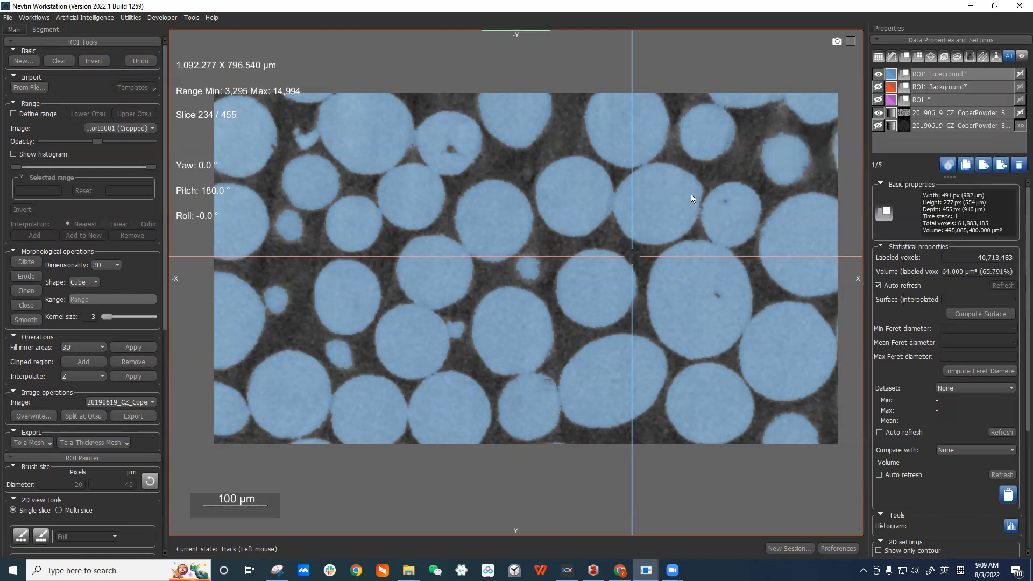
Zoom in and examine where neighbouring particles touch within the foreground ROI across slices.
scroll(691, 195, "up", 6)
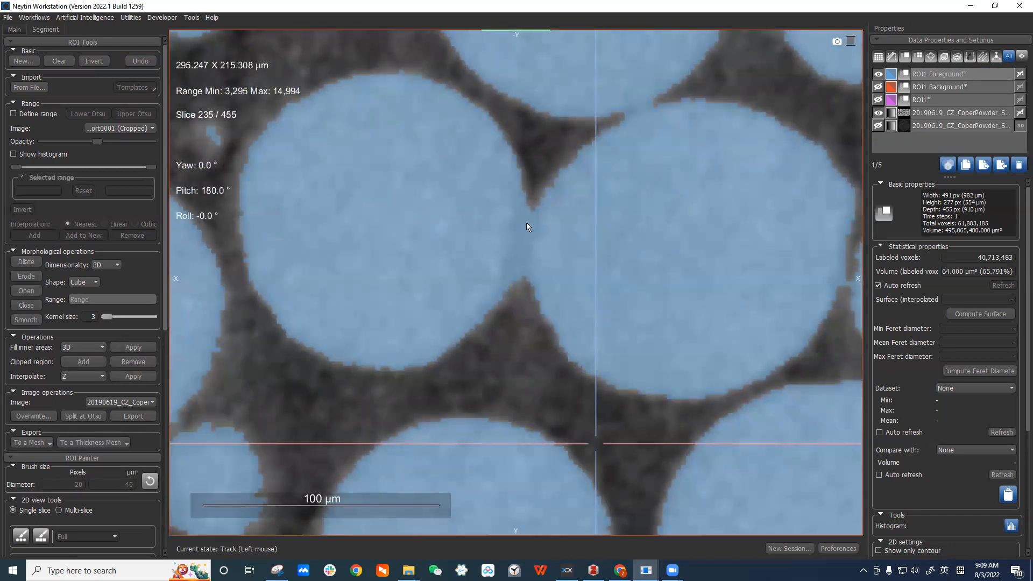
middle_click_drag(653, 218, 611, 314)
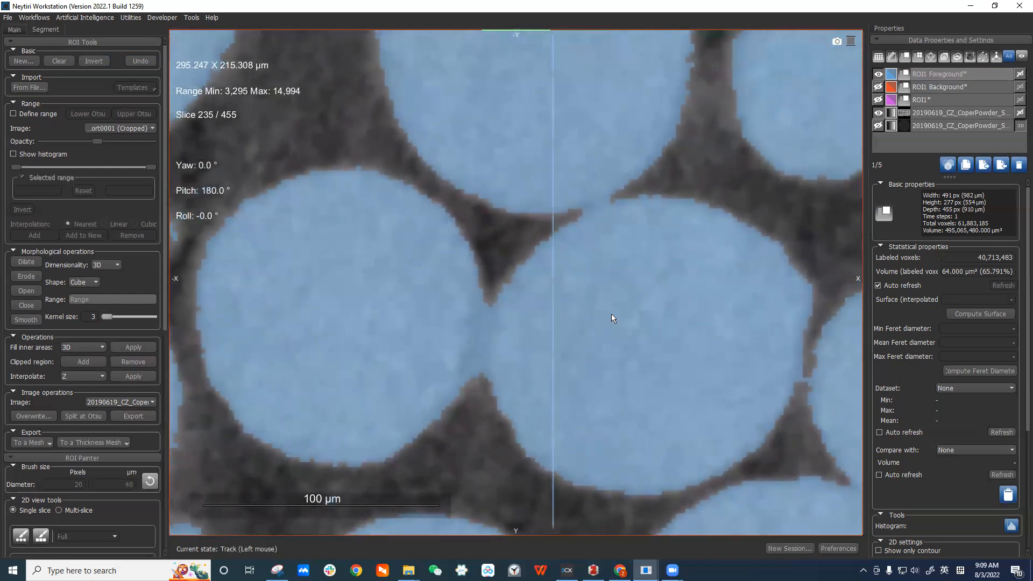
middle_click_drag(664, 286, 638, 305)
right_click_drag(657, 273, 650, 172)
middle_click_drag(659, 348, 597, 332)
right_click_drag(693, 296, 727, 185)
middle_click_drag(687, 350, 704, 283)
right_click_drag(704, 284, 709, 308)
scroll(710, 305, "up", 2)
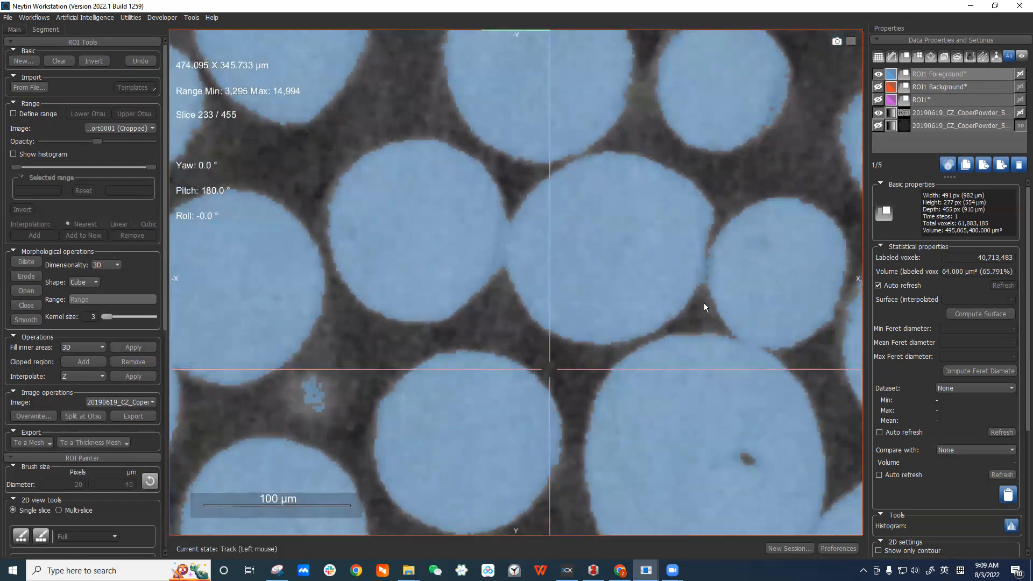
scroll(704, 304, "up", 4)
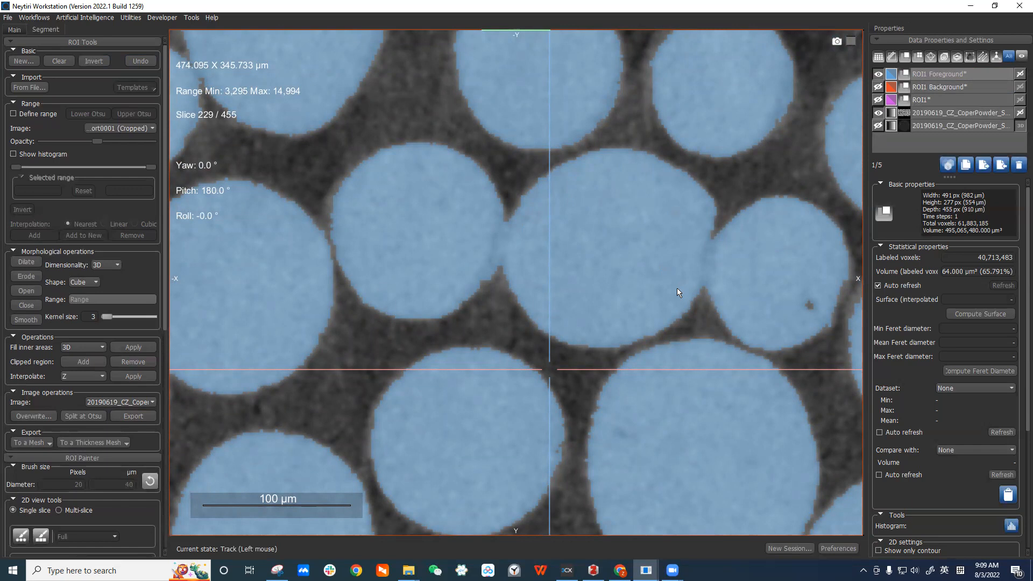
left_click_drag(550, 368, 588, 263)
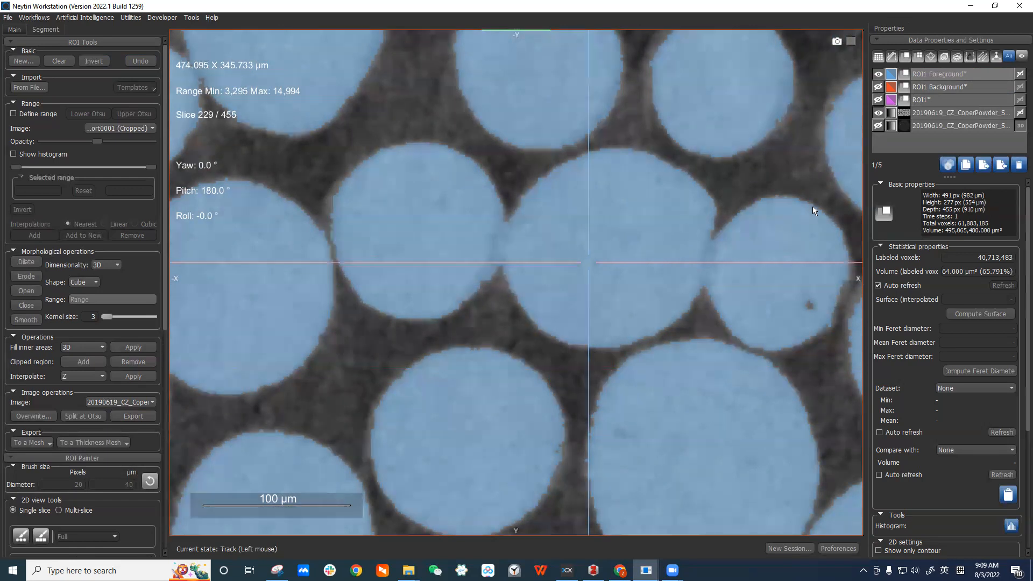
Erode the ROI1 Foreground four times with the 3D cube kernel of size 3 to detach touching particles.
left_click(931, 131)
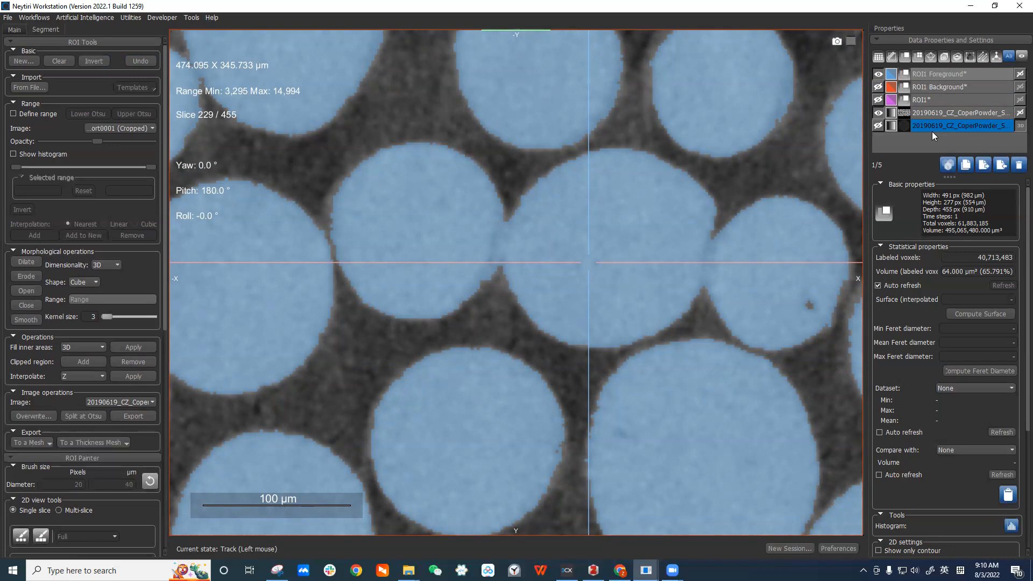
left_click(956, 72)
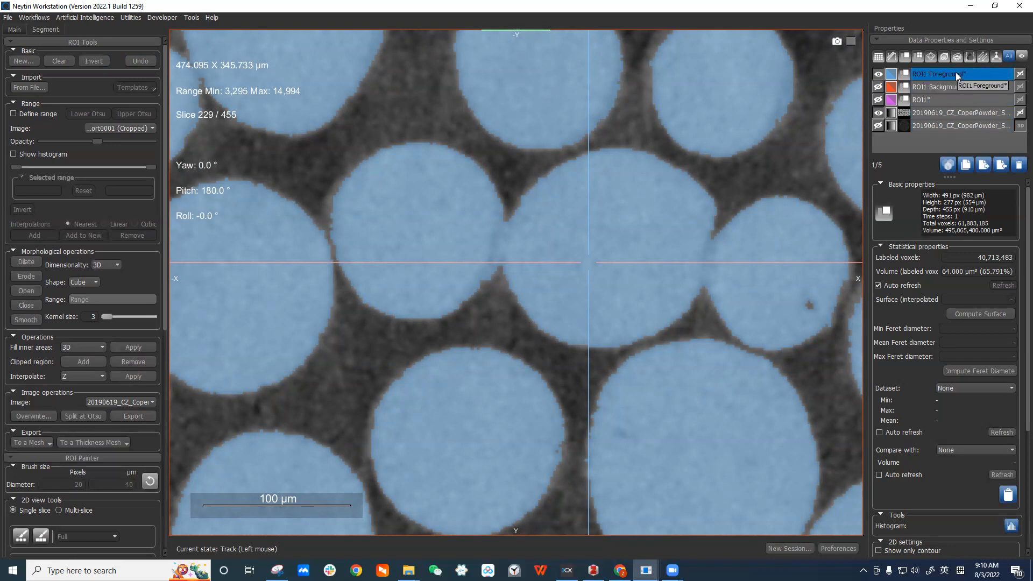
left_click(961, 86)
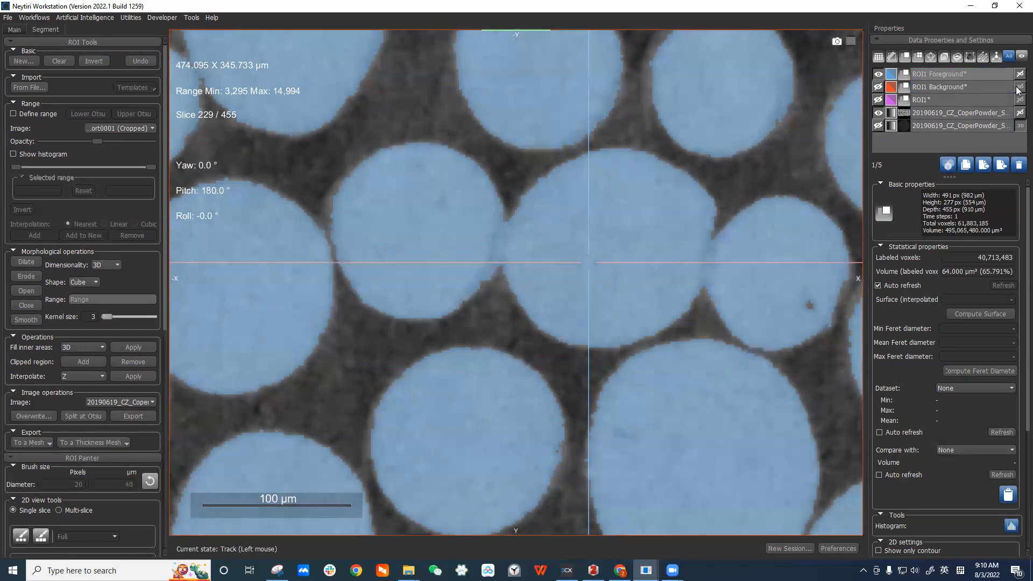
left_click(982, 75)
left_click(28, 276)
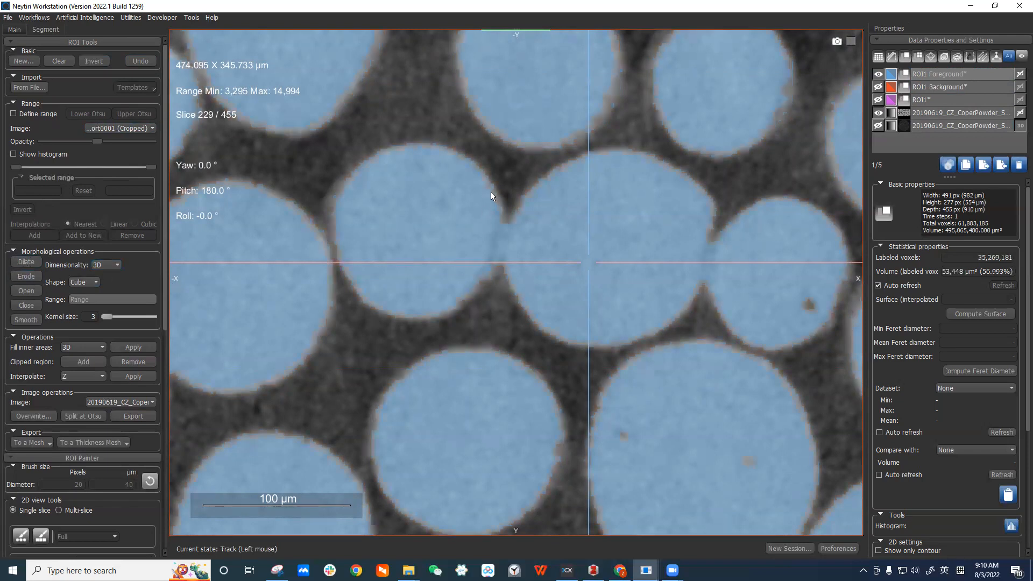
scroll(508, 228, "up", 1)
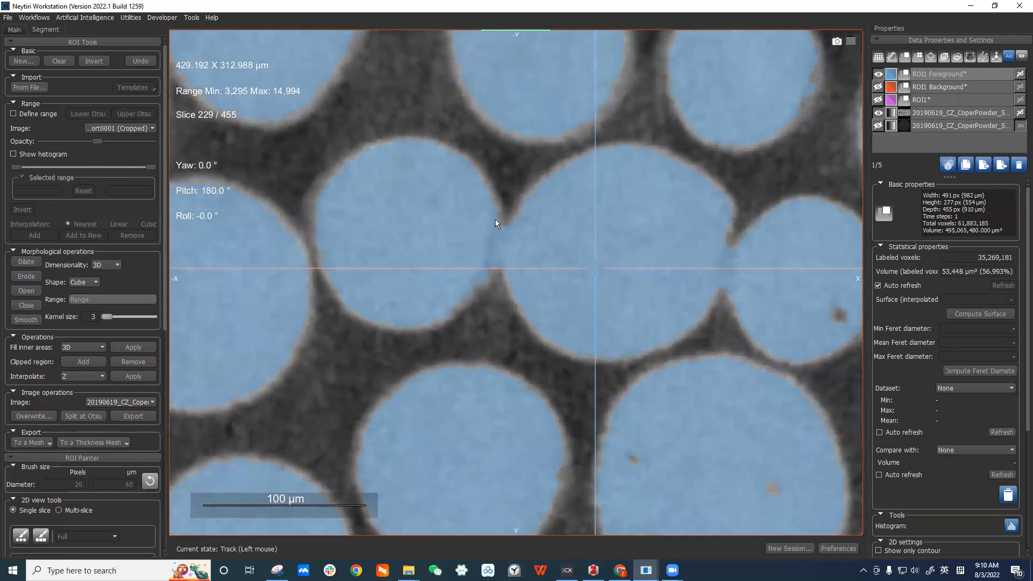
left_click(29, 277)
left_click(29, 278)
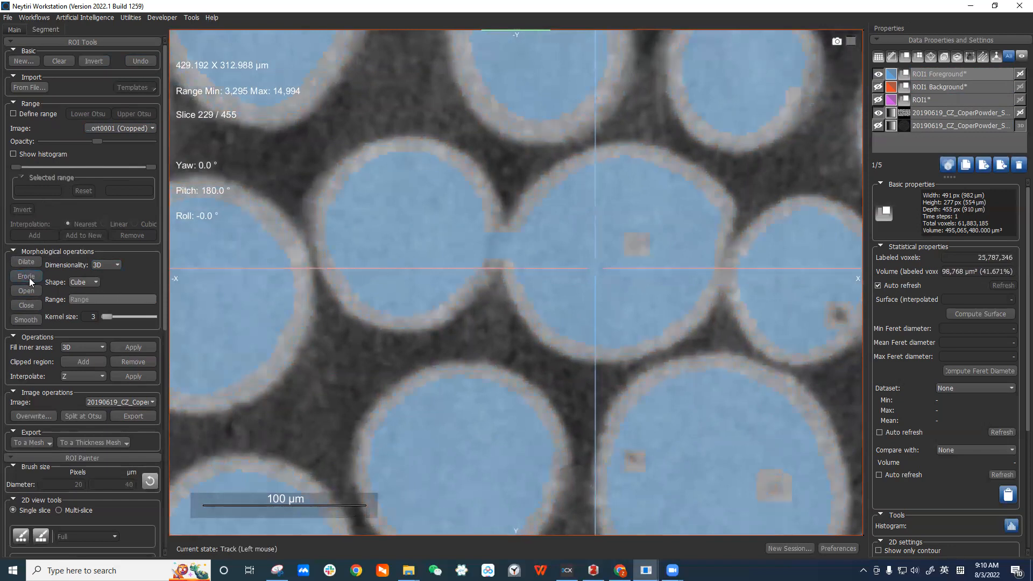
left_click(29, 278)
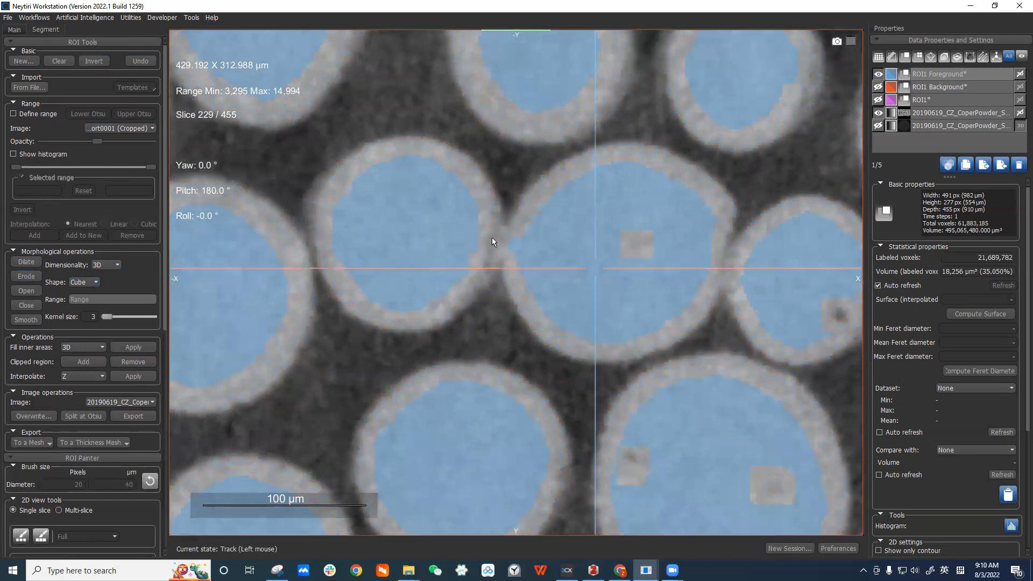
Examine the eroded foreground at particle contacts, zooming and panning across the slice.
middle_click_drag(753, 234, 530, 254)
right_click_drag(542, 503, 523, 338)
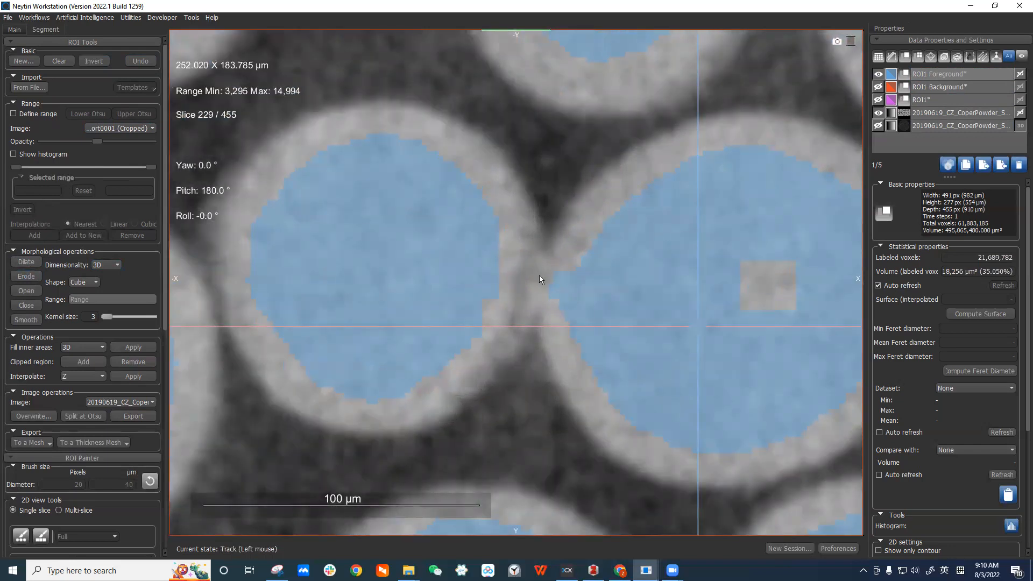
right_click_drag(611, 359, 609, 167)
right_click_drag(717, 399, 719, 349)
right_click_drag(718, 425, 681, 302)
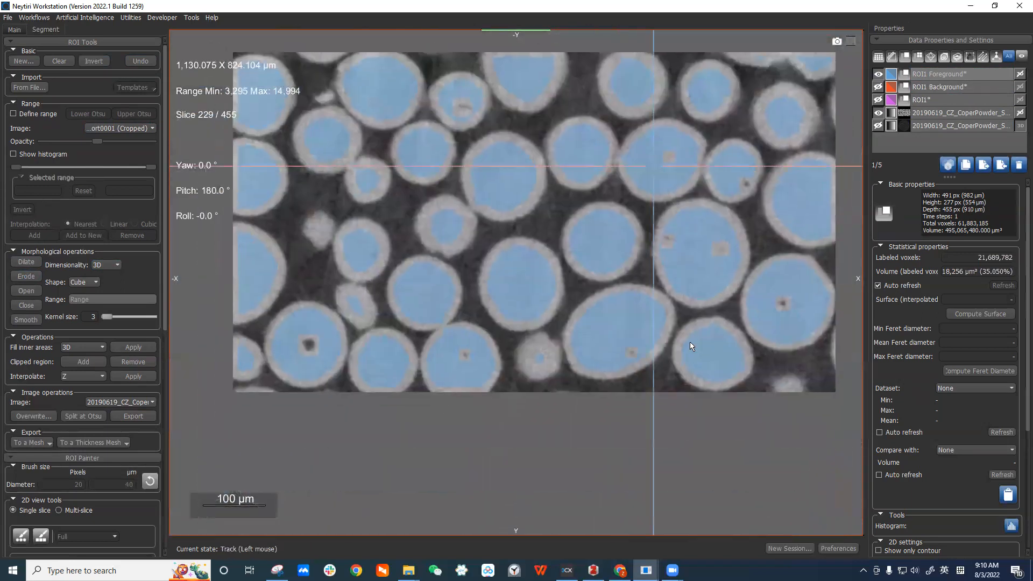
scroll(577, 289, "down", 5)
middle_click_drag(577, 289, 569, 341)
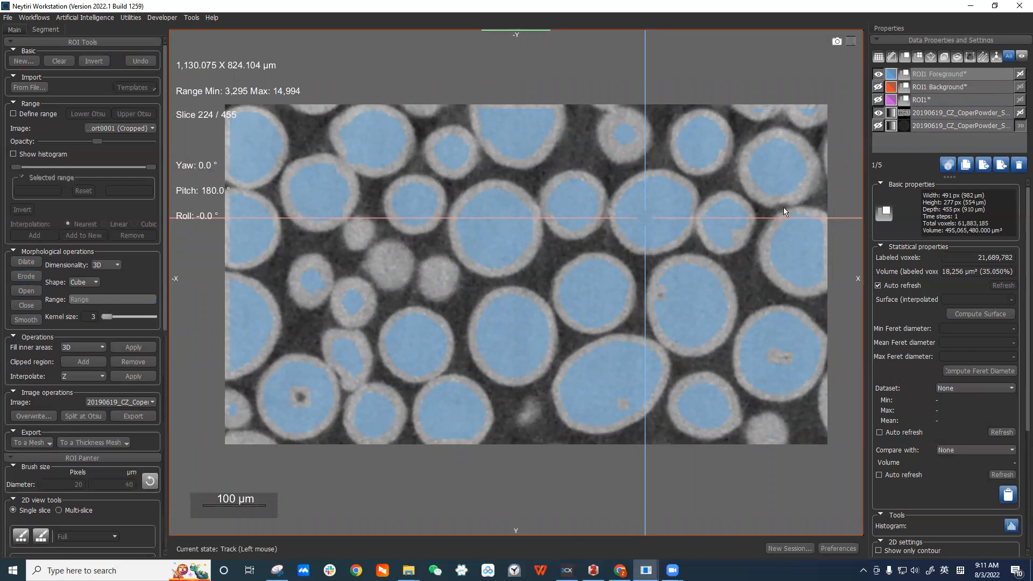
Create a new 6-connected Multi-ROI from the ROI1 Foreground using Connected Components.
left_click(949, 78)
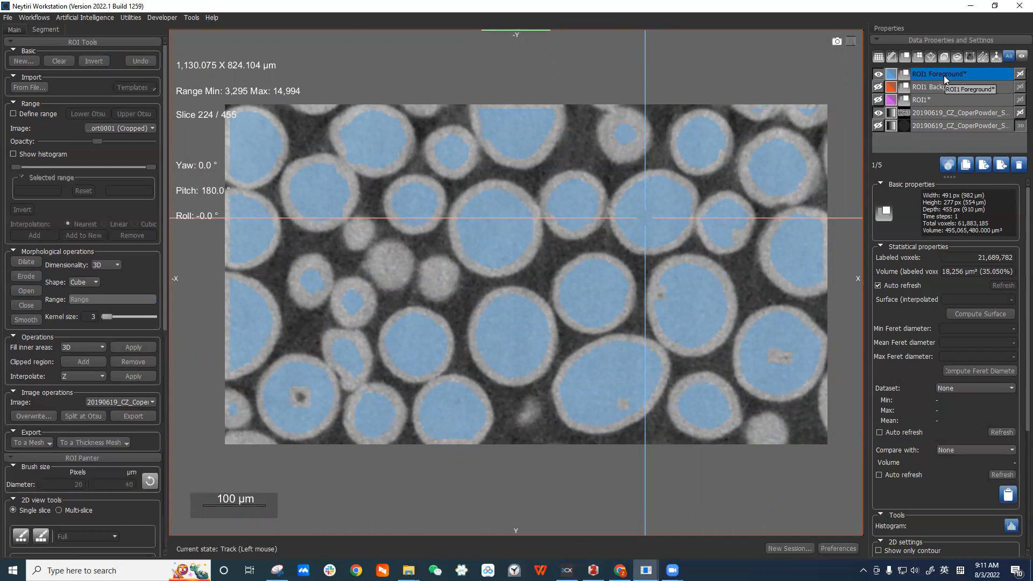
right_click(943, 75)
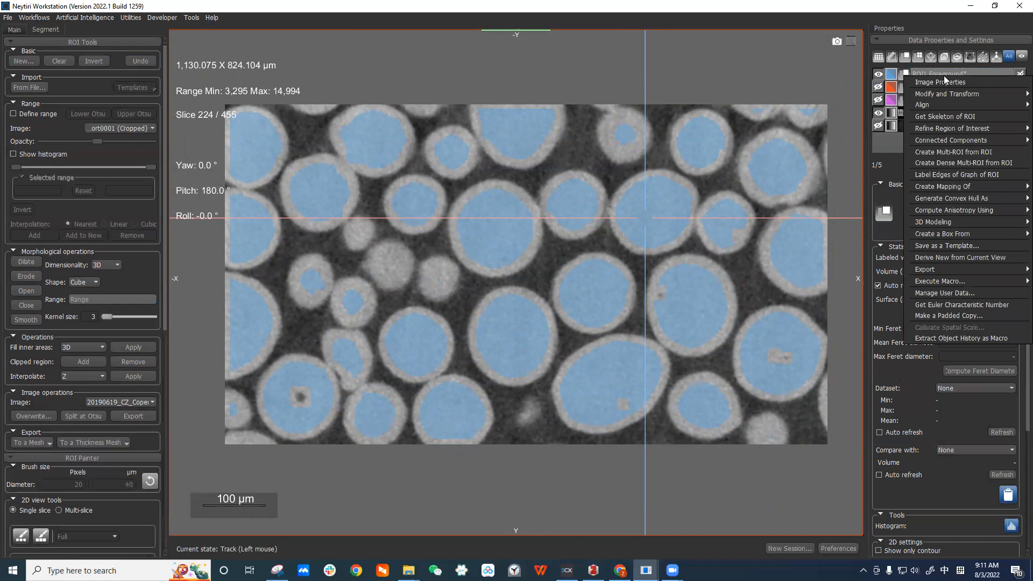
mouse_move(949, 138)
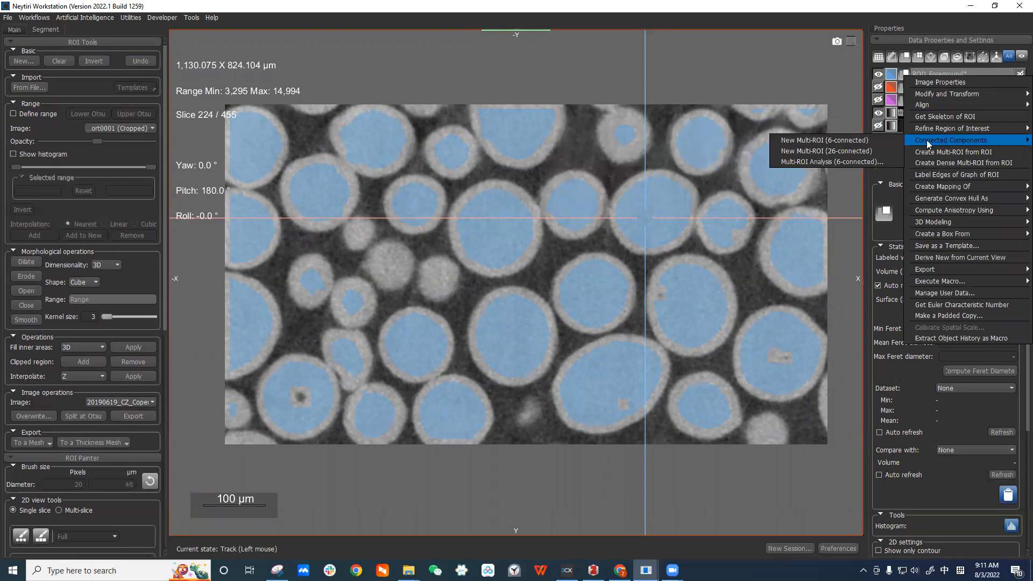
left_click(879, 141)
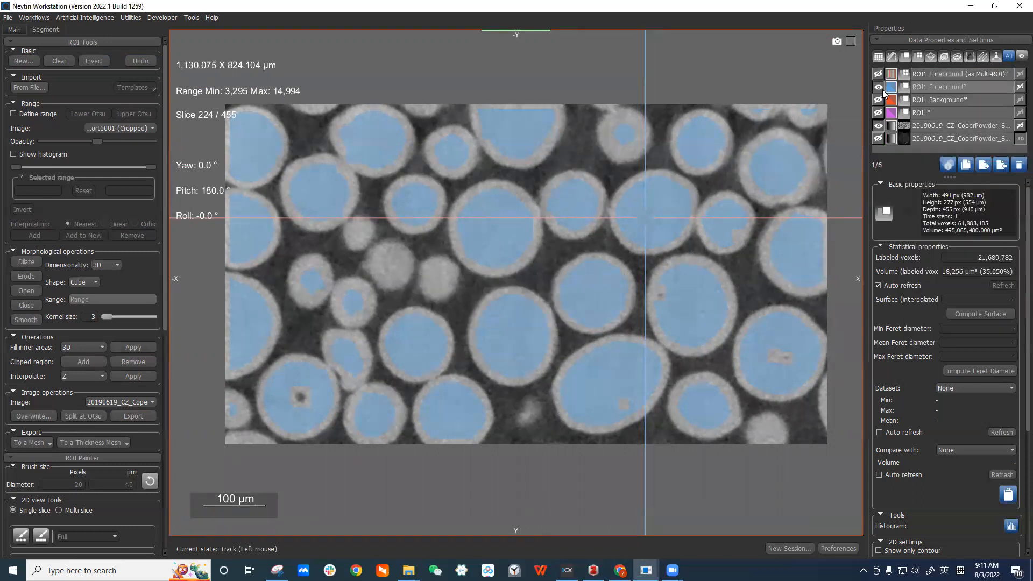
Hide the ROI1 Foreground, show the new Multi-ROI and select it.
left_click(879, 87)
left_click(879, 75)
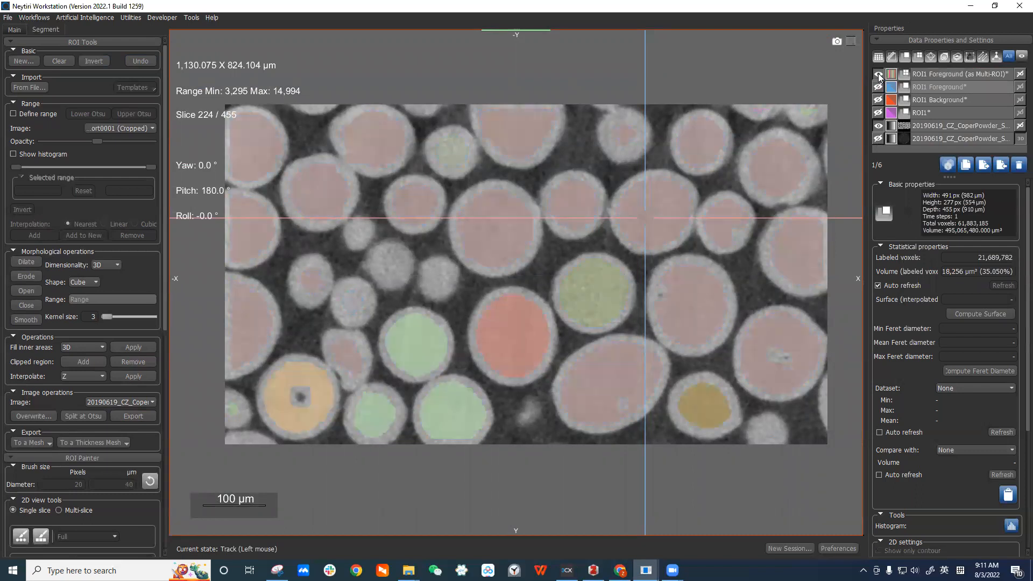
left_click(959, 73)
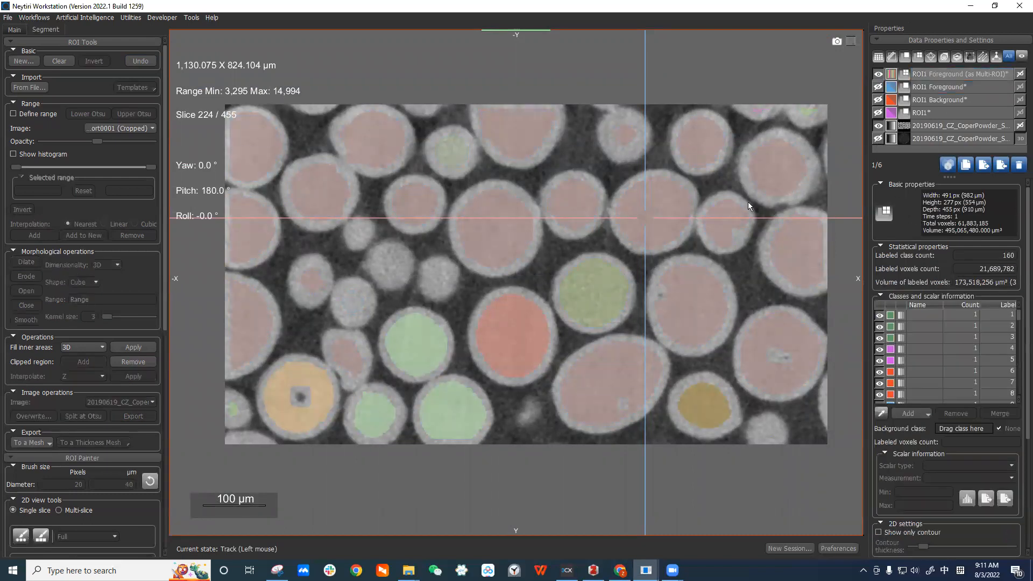
Inspect the Multi-ROI particle labels across several slices, zooming in on individual particles.
scroll(733, 205, "up", 8)
left_click(943, 78)
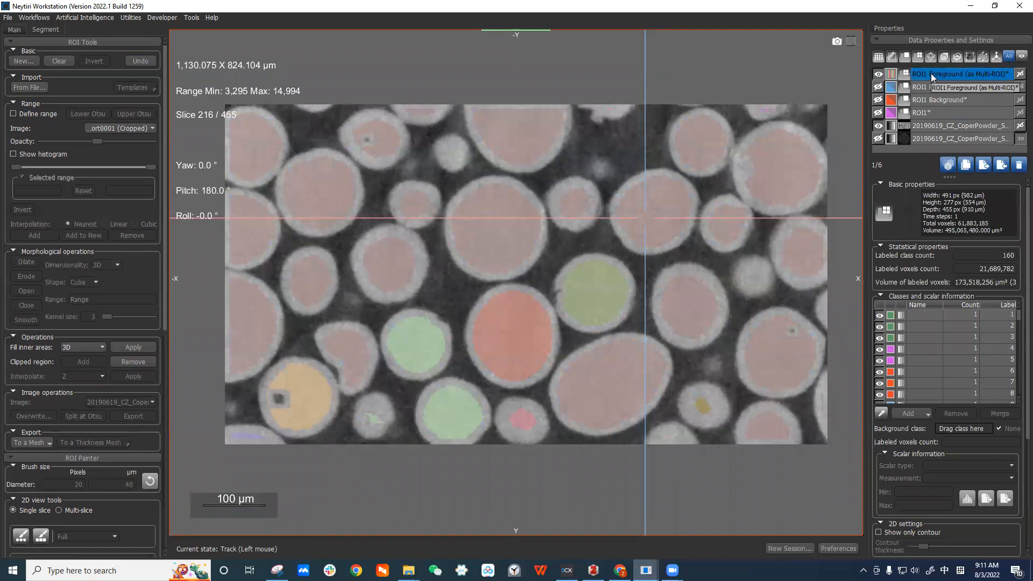
left_click_drag(716, 321, 711, 291, "shift")
right_click_drag(711, 291, 697, 295)
scroll(697, 295, "up", 3)
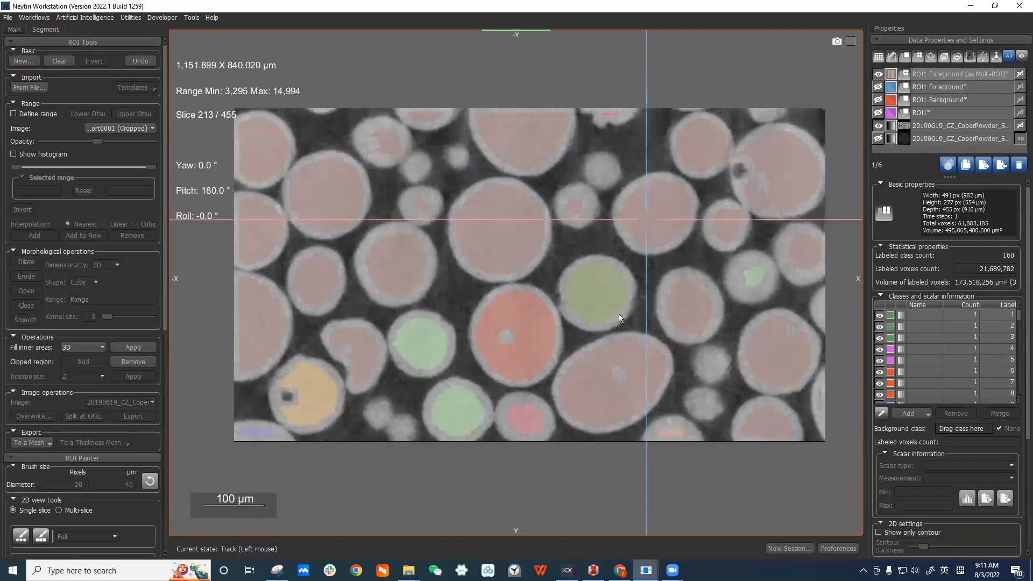
scroll(502, 334, "up", 1)
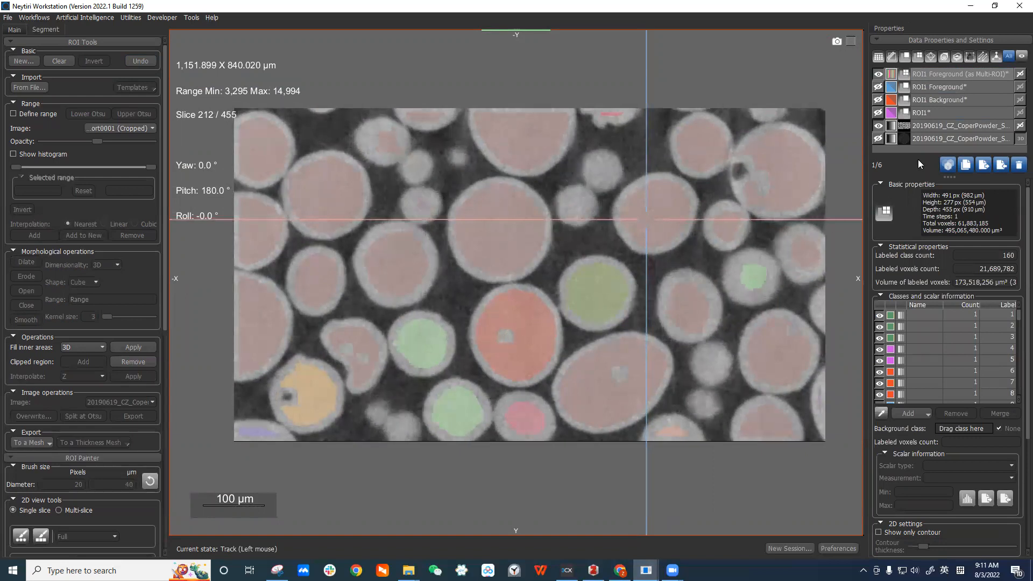
left_click(935, 89)
right_click_drag(757, 146, 723, 298)
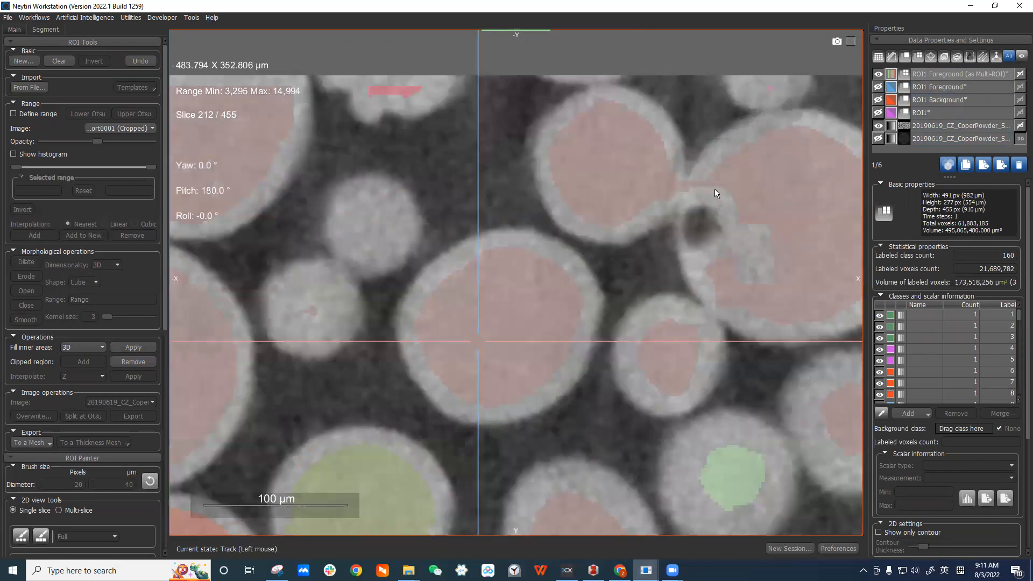
scroll(685, 173, "up", 1)
scroll(685, 180, "down", 2)
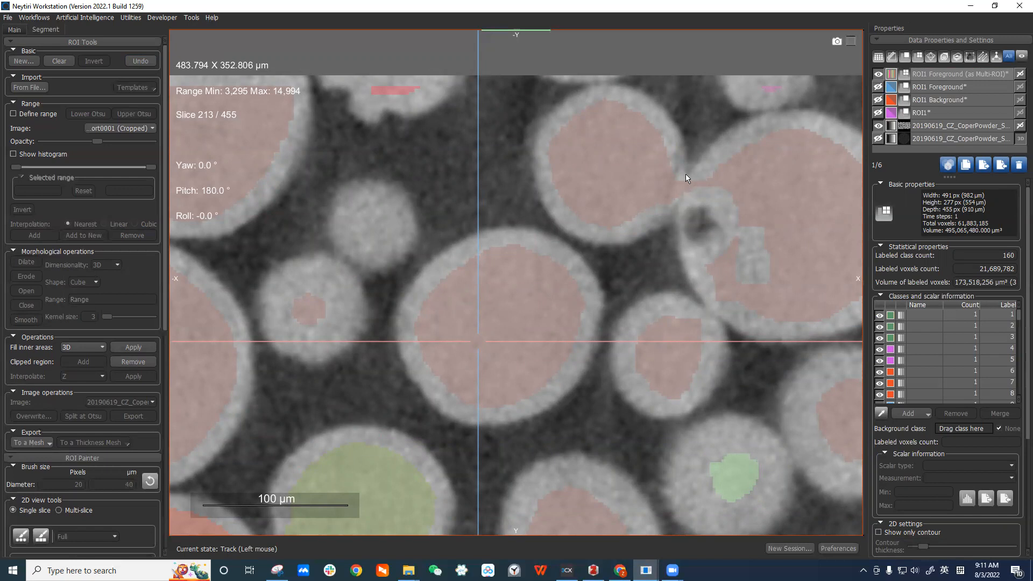
scroll(726, 226, "down", 2)
scroll(745, 211, "down", 1)
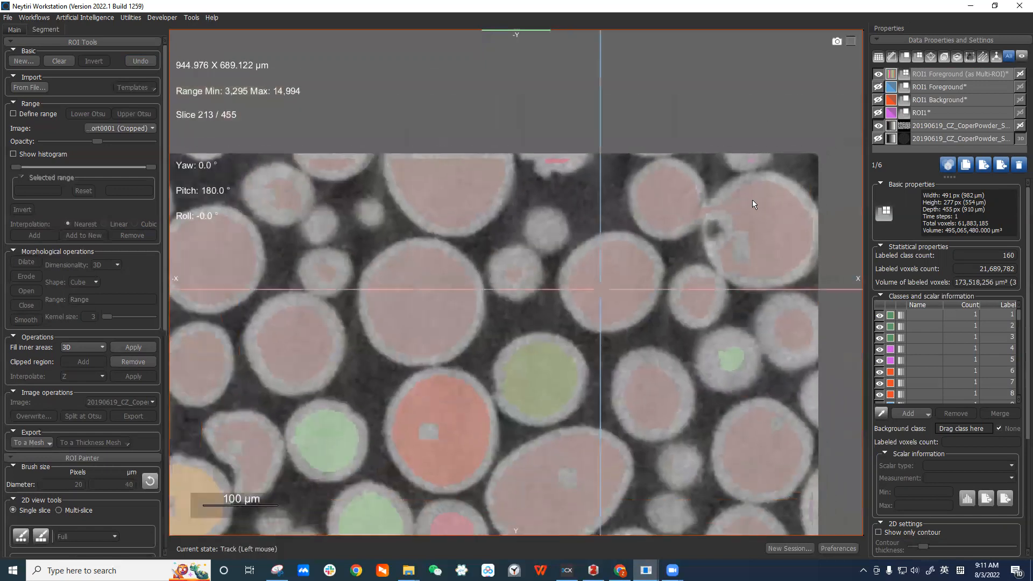
scroll(734, 337, "down", 1)
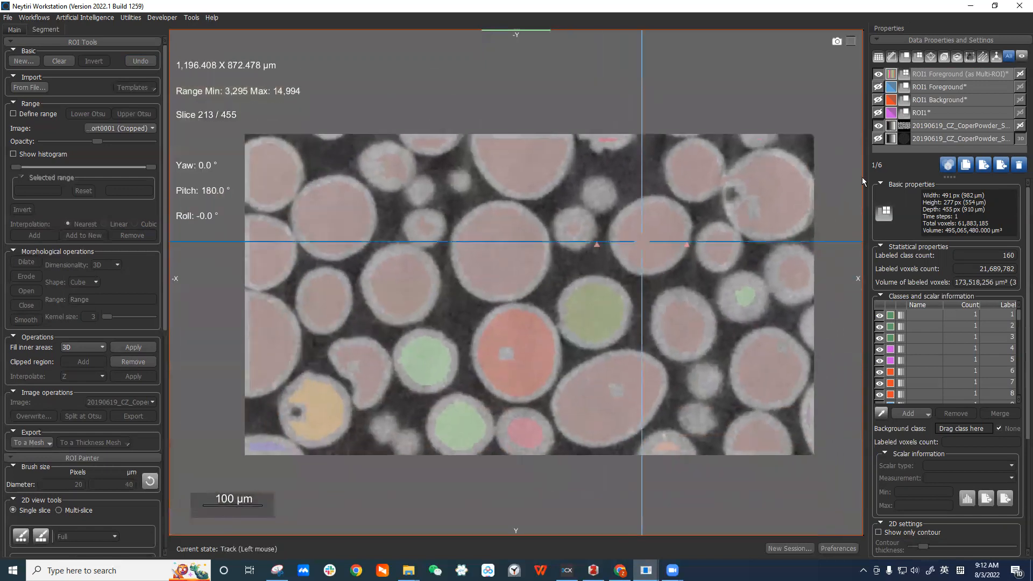
left_click(952, 73)
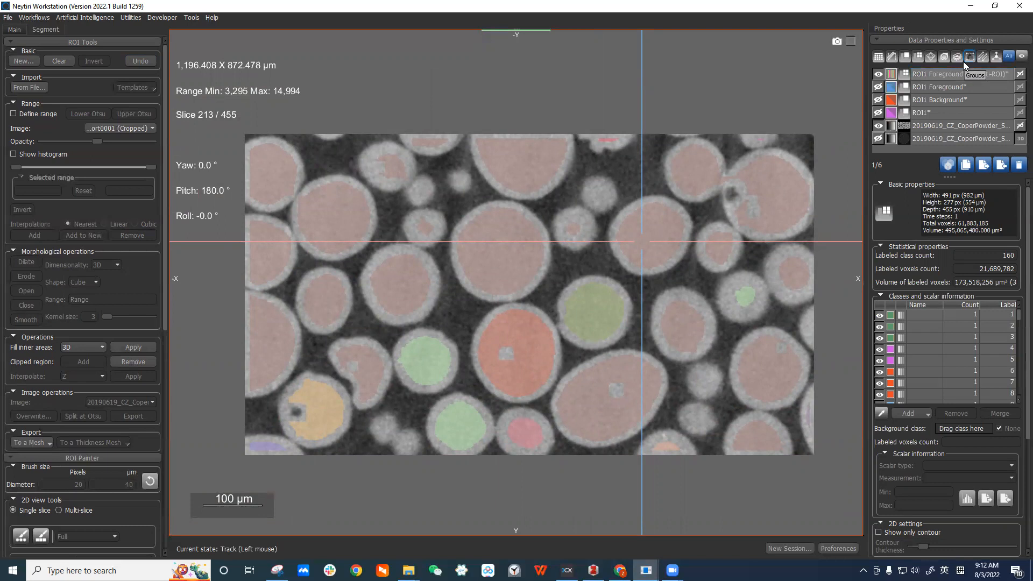
left_click(954, 73)
scroll(672, 242, "up", 9)
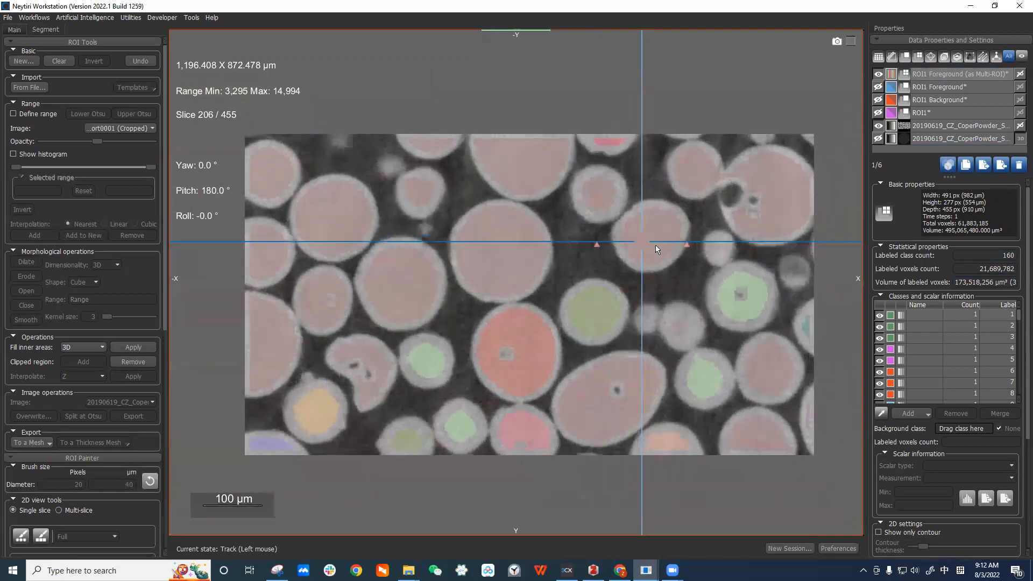
scroll(701, 233, "up", 7)
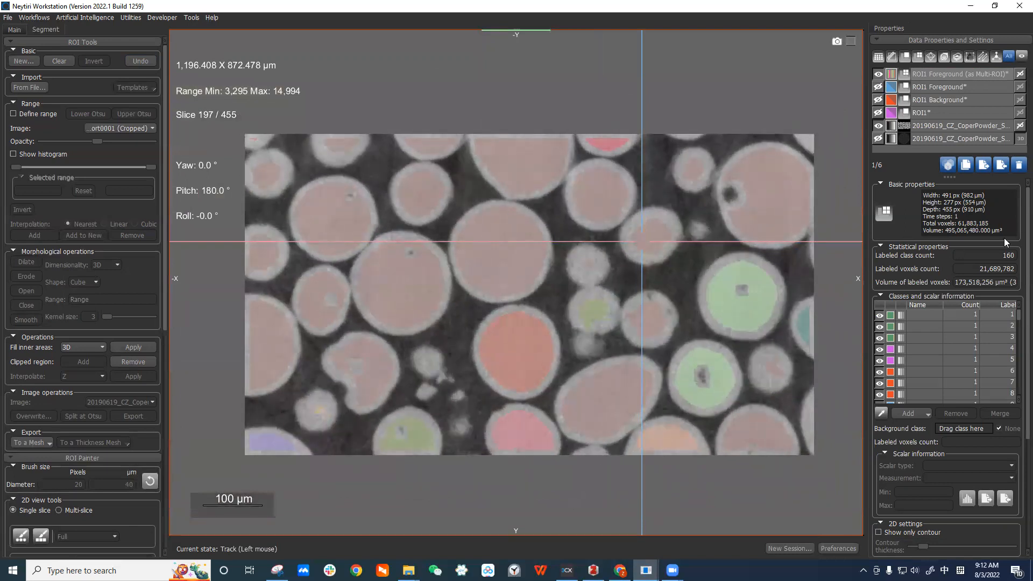
right_click_drag(741, 277, 739, 441)
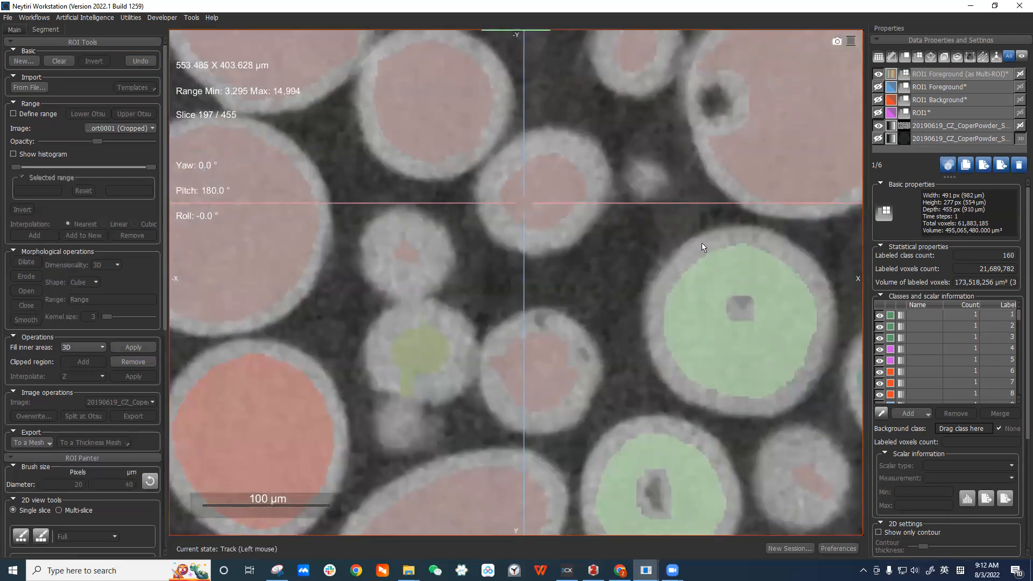
Show the ROI1 Foreground and ROI1 Background overlays and select the background.
left_click(878, 88)
left_click(960, 86)
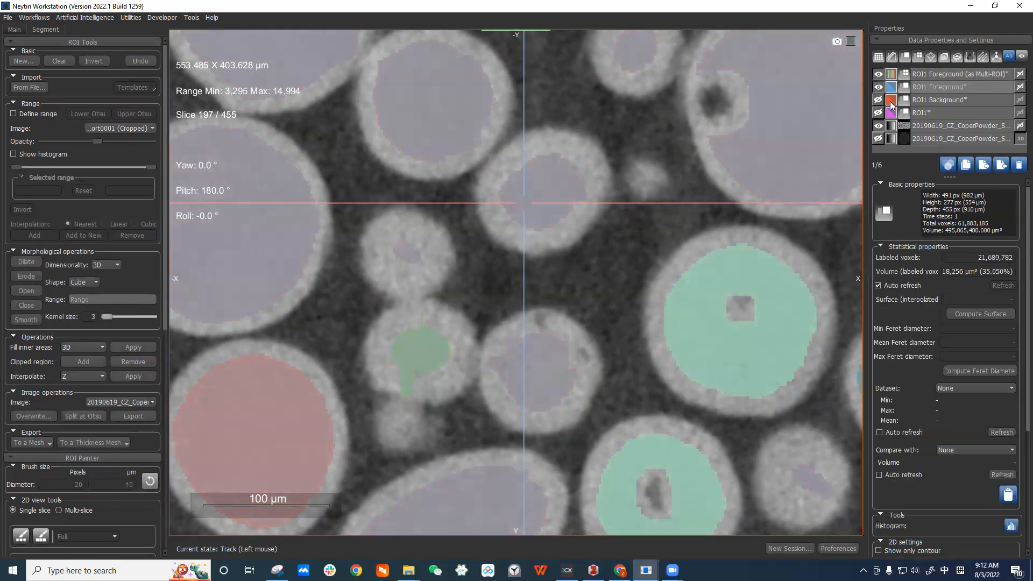
left_click(957, 88)
left_click(972, 100)
left_click(878, 101)
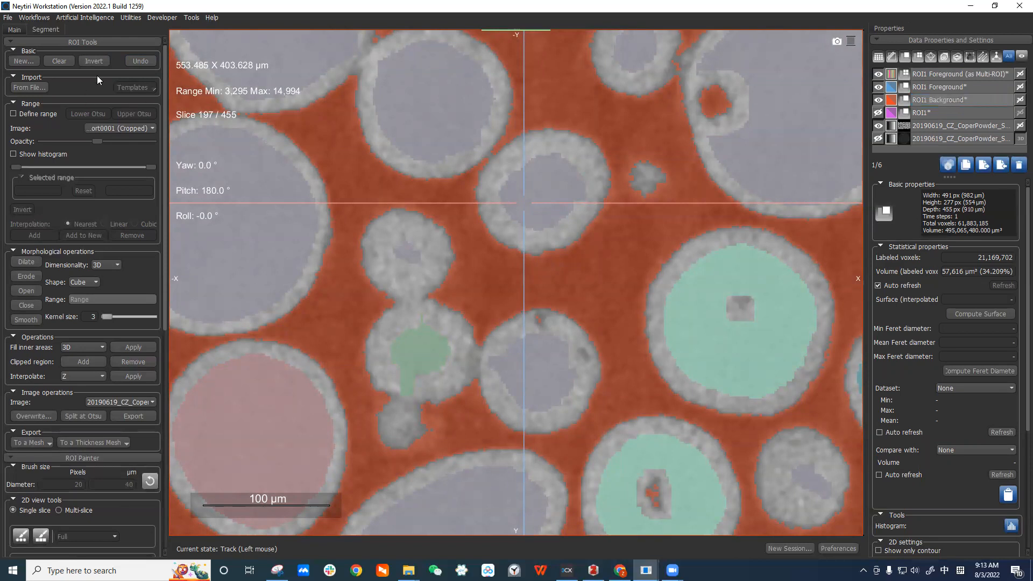
Invert the ROI1 Background and hide the foreground and Multi-ROI overlays.
left_click(97, 61)
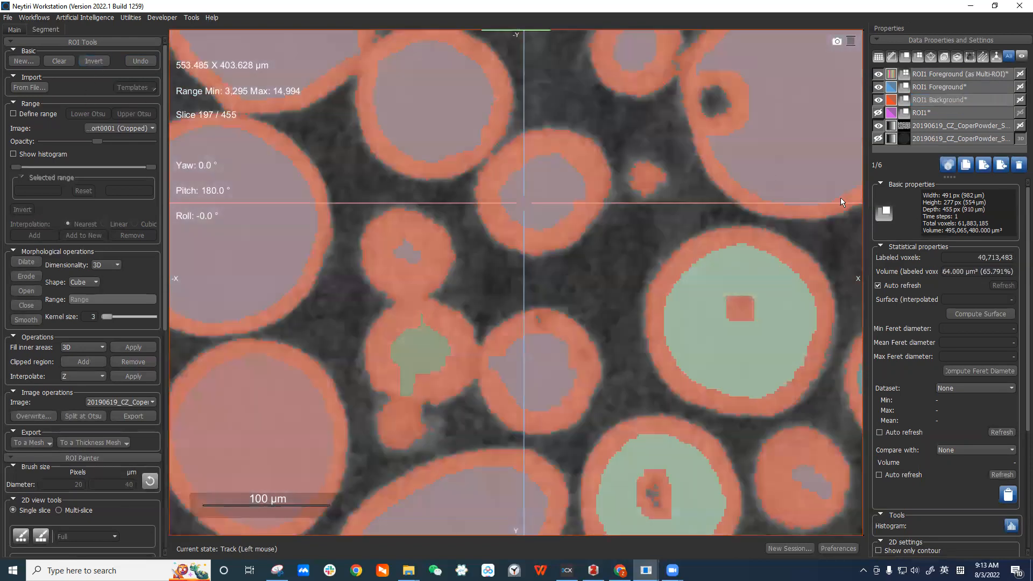
left_click(877, 87)
left_click(877, 74)
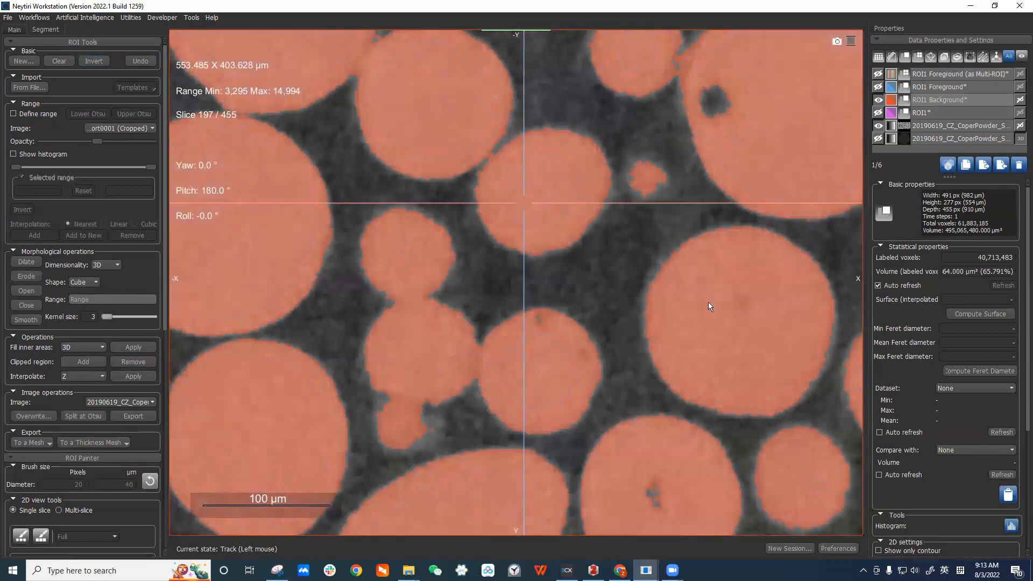
Review the layer overlays and select the original copper powder image dataset.
scroll(708, 301, "down", 3)
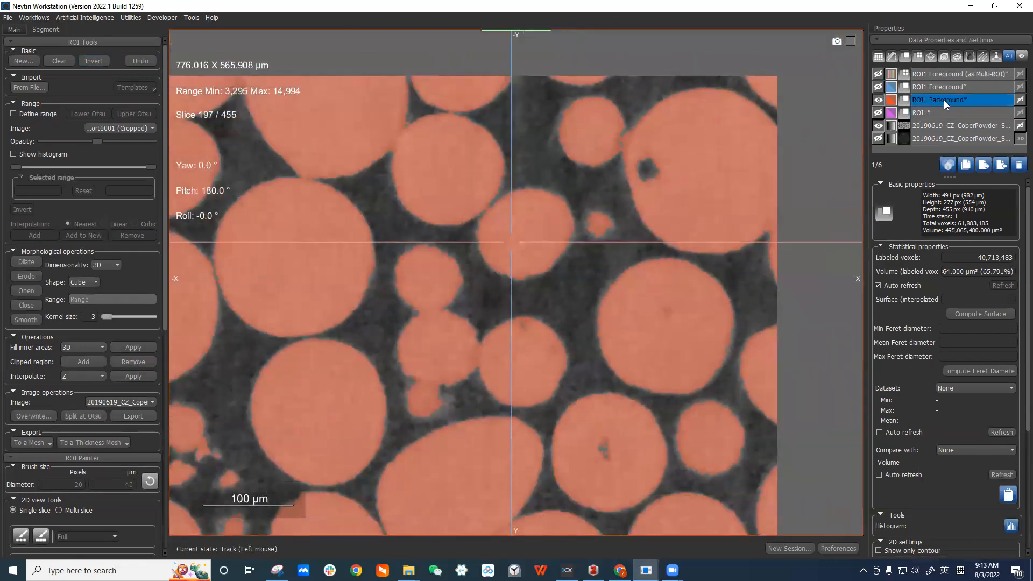
left_click(930, 90)
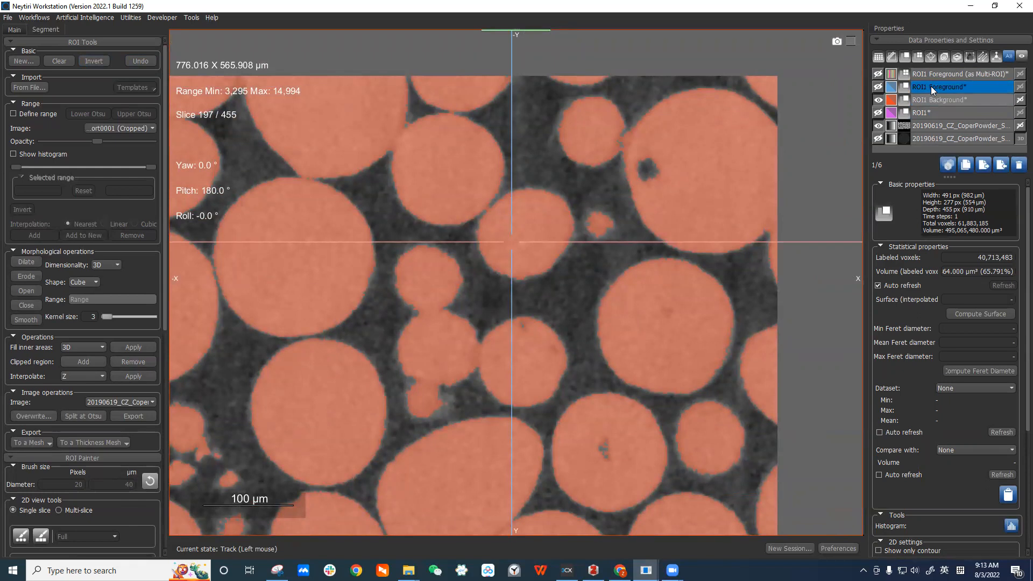
left_click(878, 88)
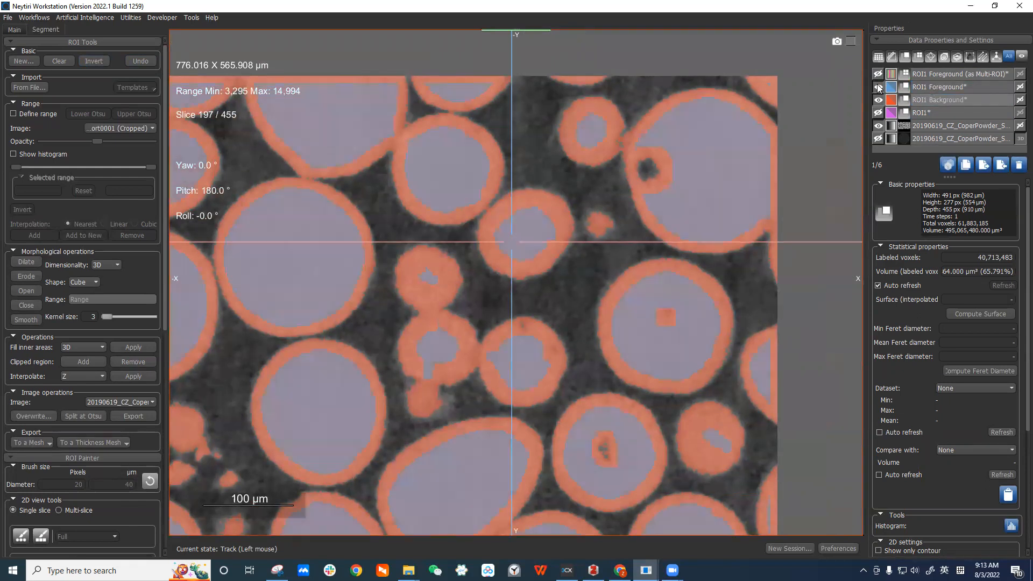
left_click(878, 87)
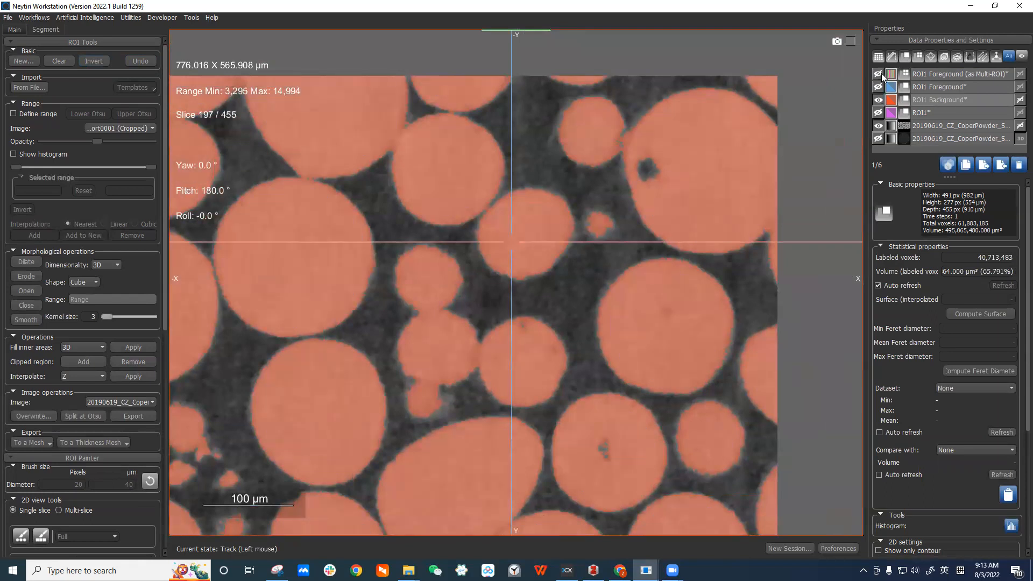
left_click(930, 74)
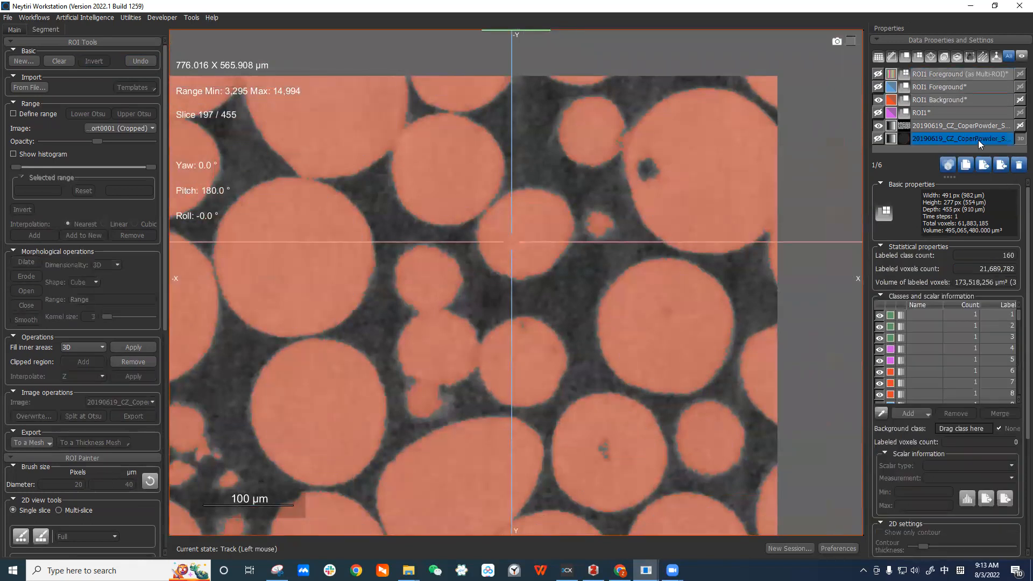
left_click(974, 139)
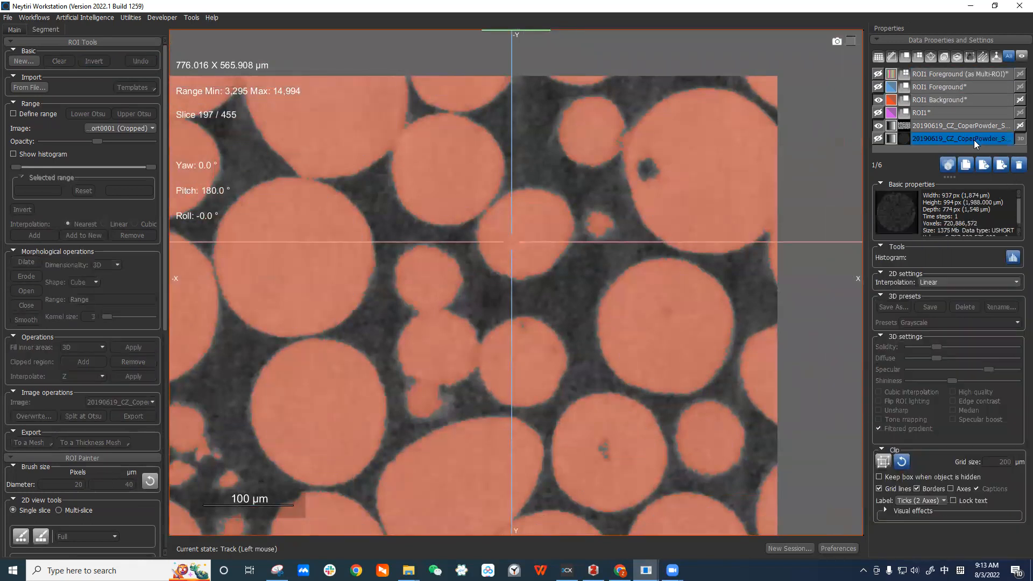
Compare the Multi-ROI overlay on the full and cropped datasets, then hide the Multi-ROI and ROI1 Background overlays.
left_click(935, 139)
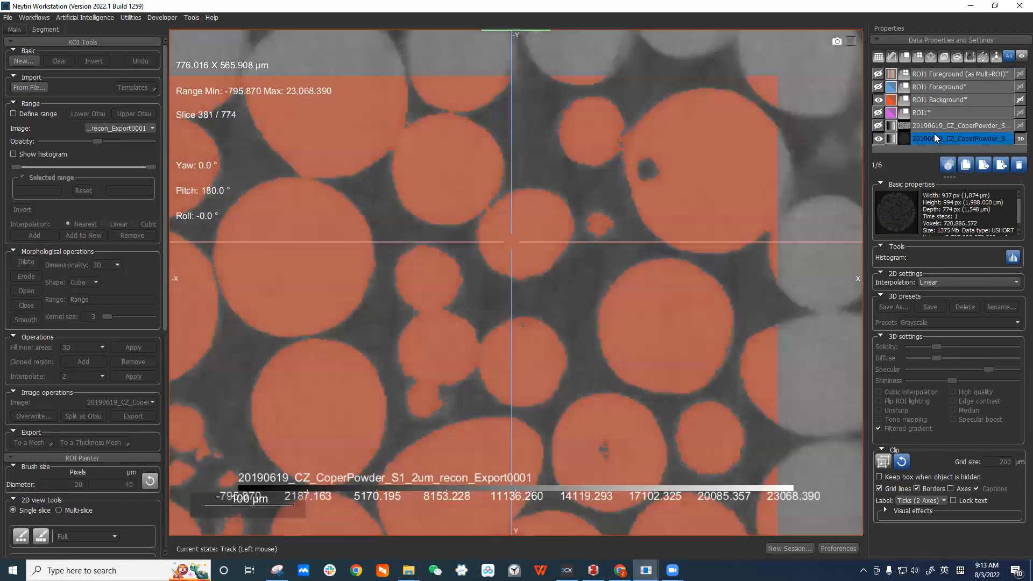
left_click(878, 73)
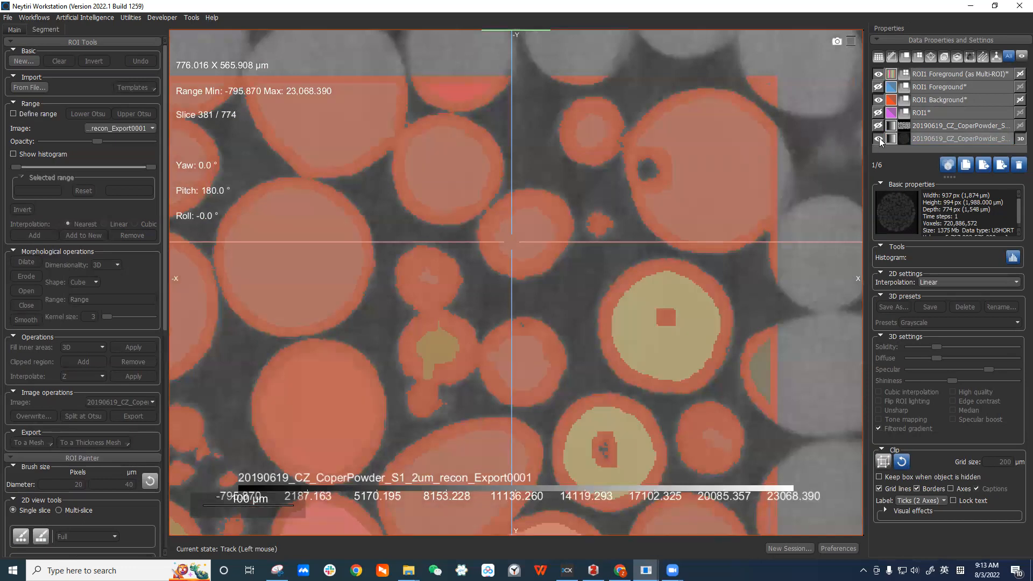
left_click(934, 126)
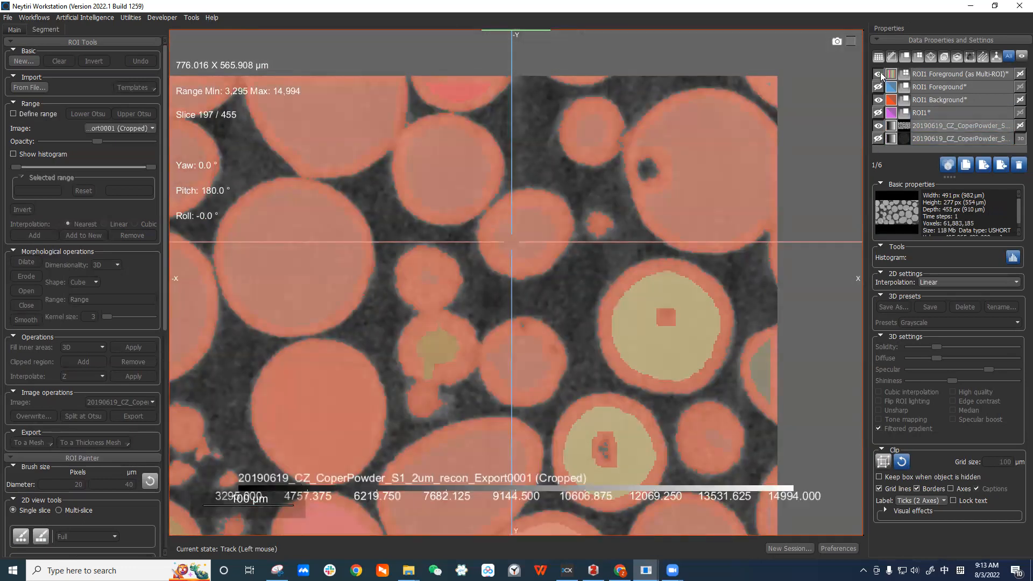
left_click(878, 74)
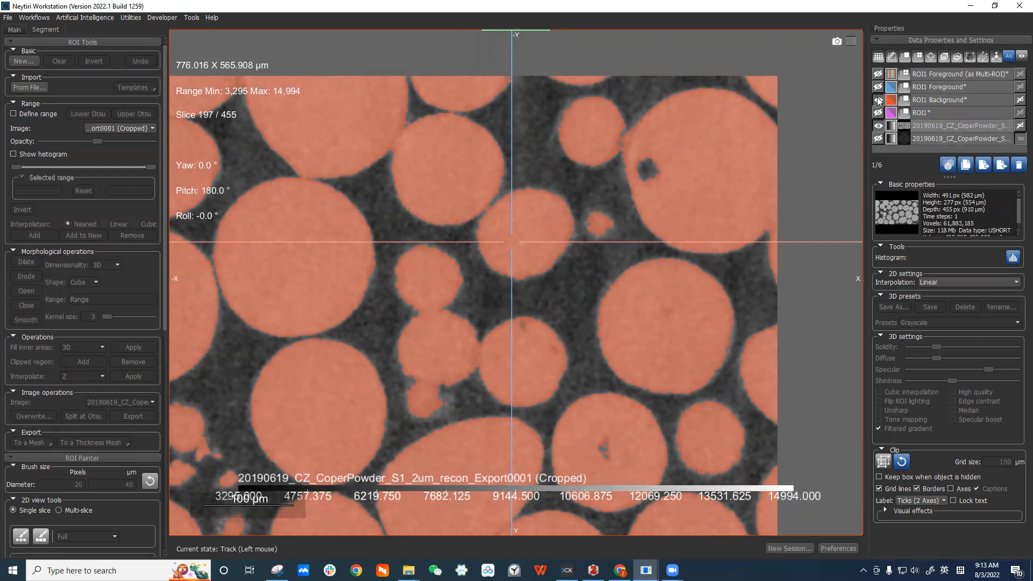
left_click(878, 100)
Open the Image Filtering workflow and choose the Sobel operation.
left_click(39, 16)
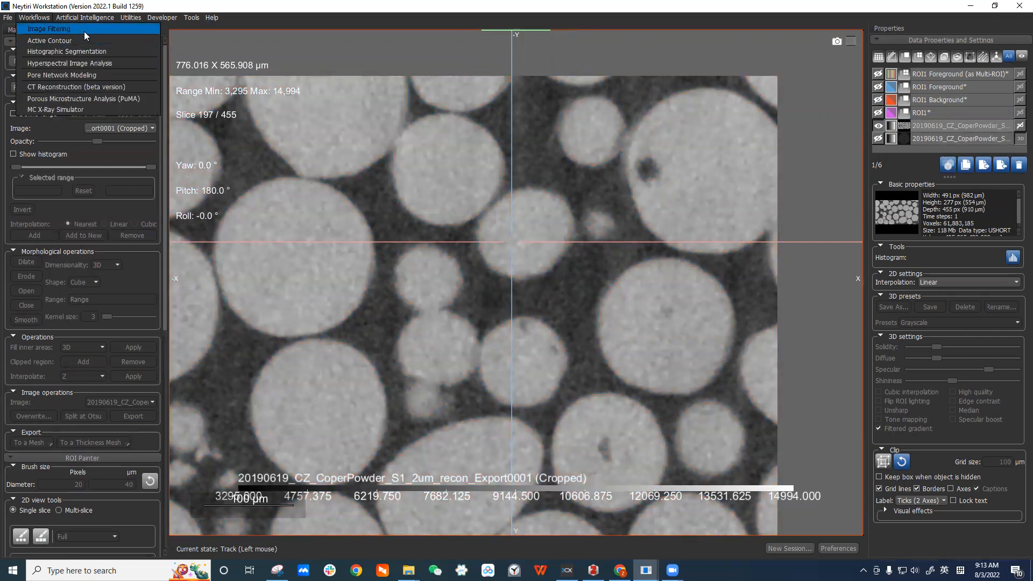
left_click(87, 29)
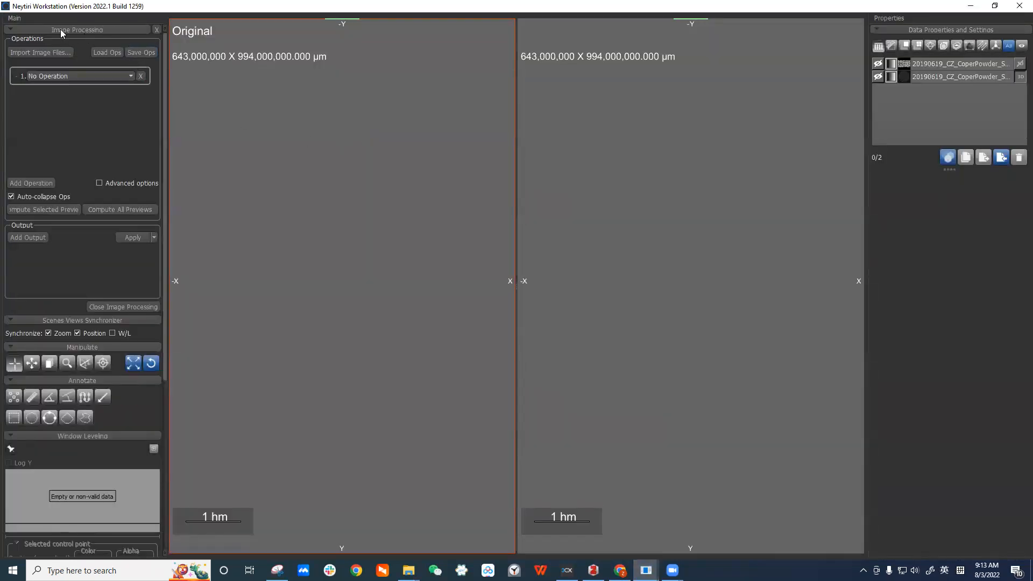
left_click(107, 74)
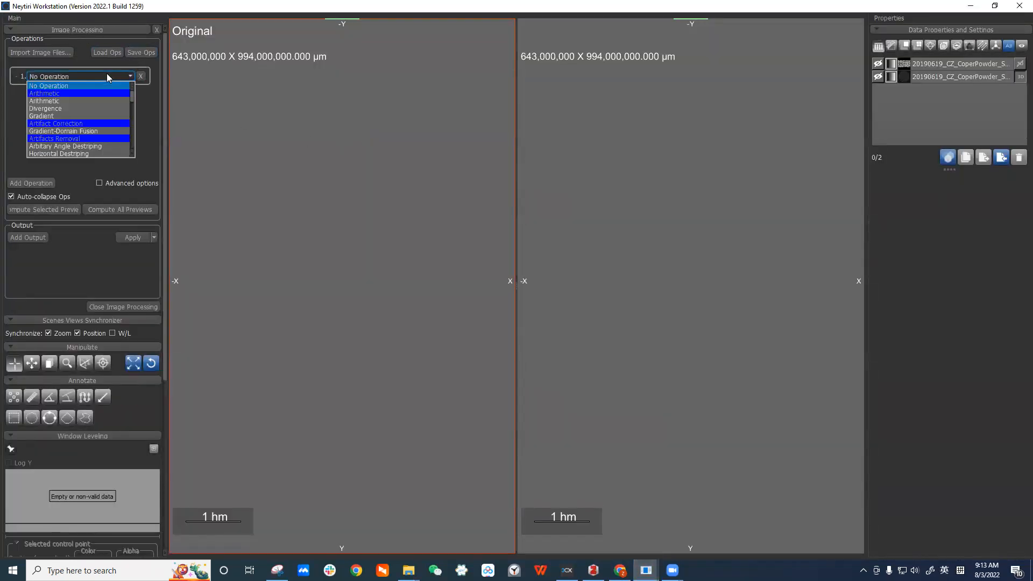
scroll(97, 103, "down", 5)
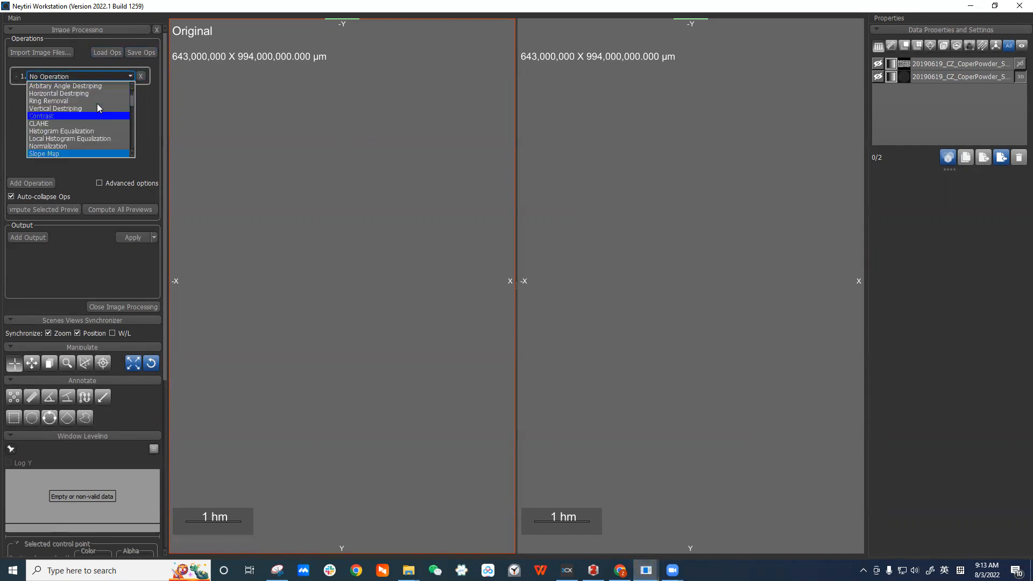
left_click(88, 153)
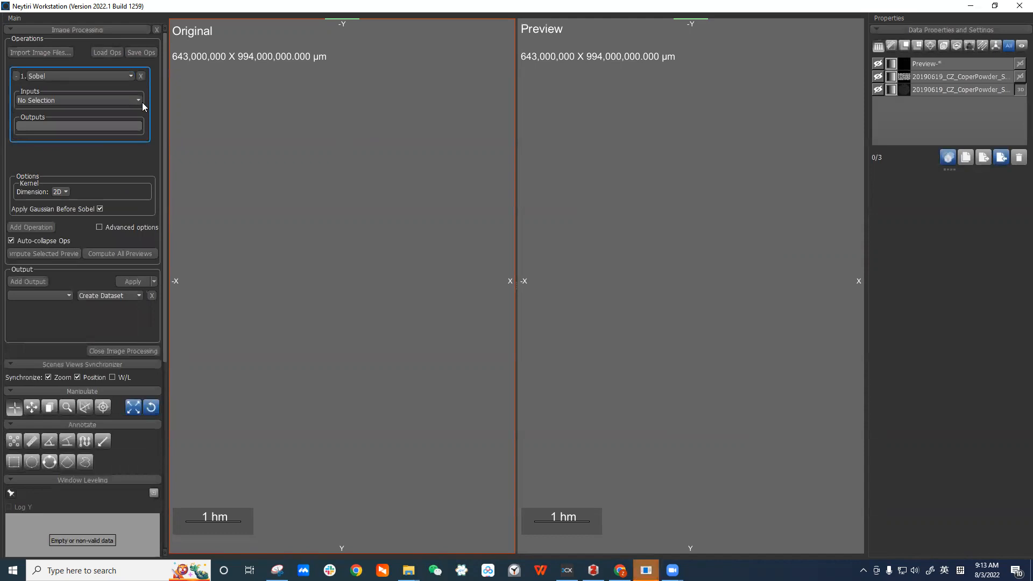
Set the Sobel input to the cropped copper powder dataset and compute the selected preview.
left_click(136, 102)
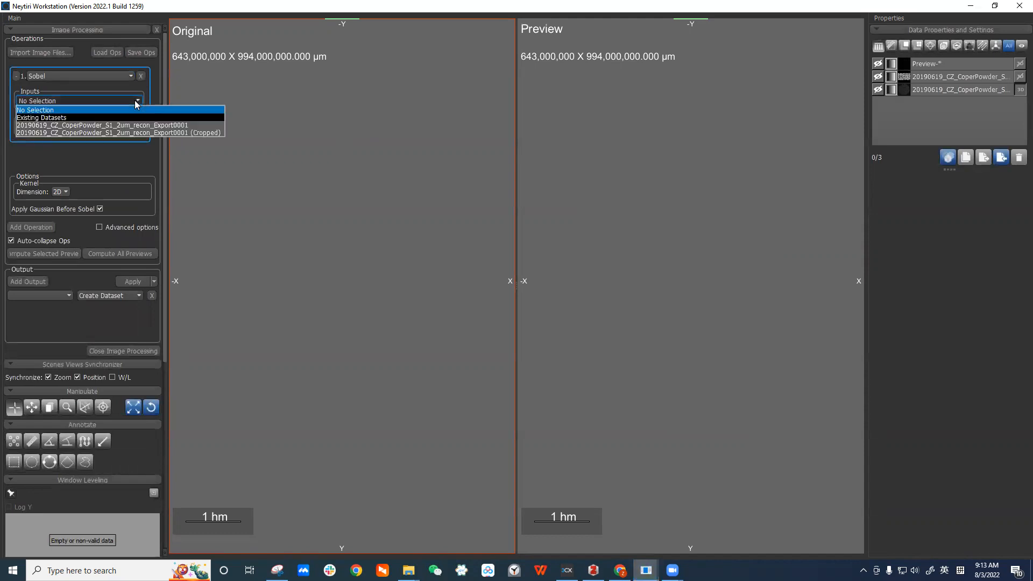
left_click(217, 131)
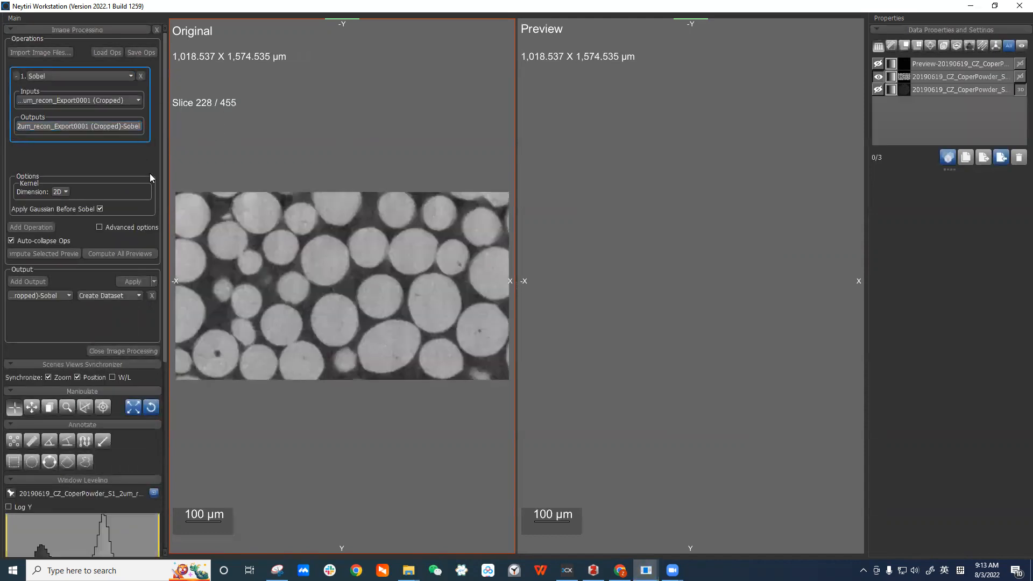
left_click(139, 254)
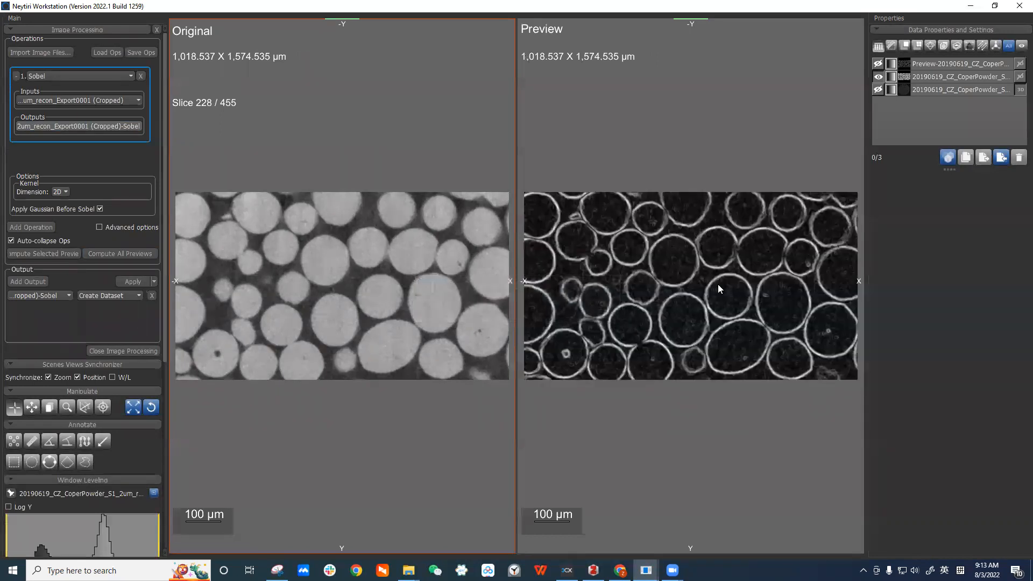
scroll(708, 238, "up", 4)
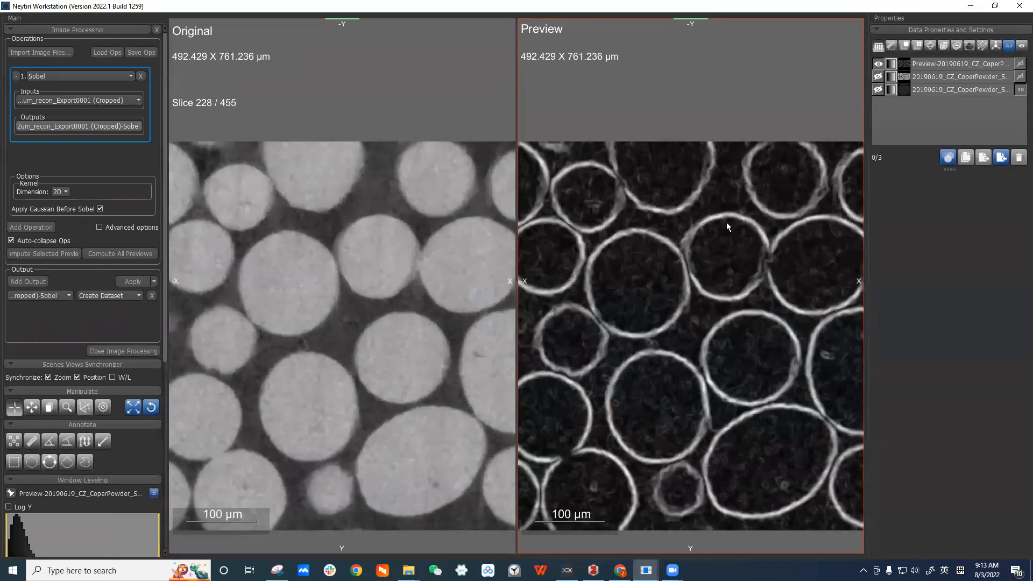
scroll(727, 223, "up", 2)
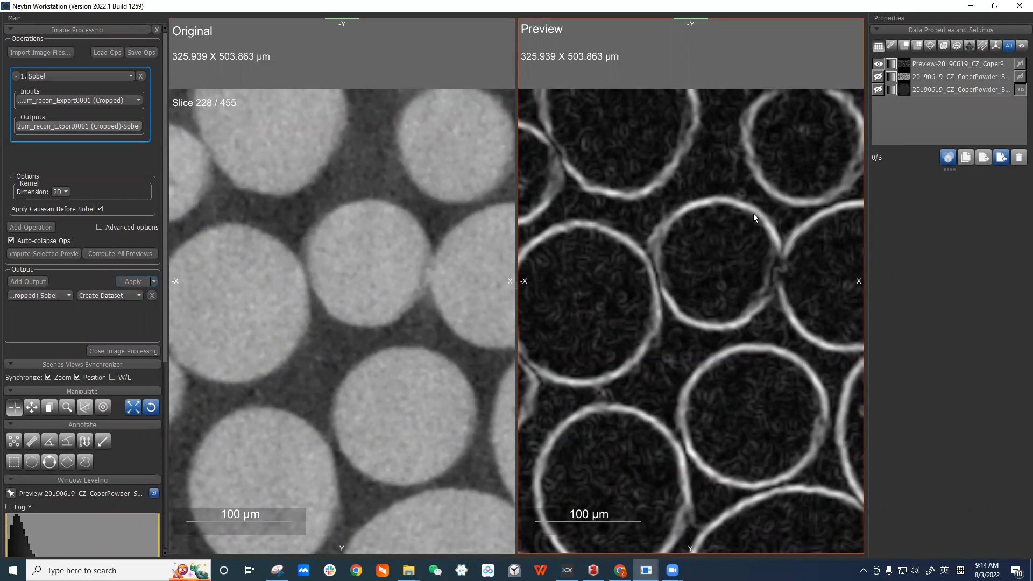
Apply the Sobel output as a new dataset and close image processing.
left_click(133, 280)
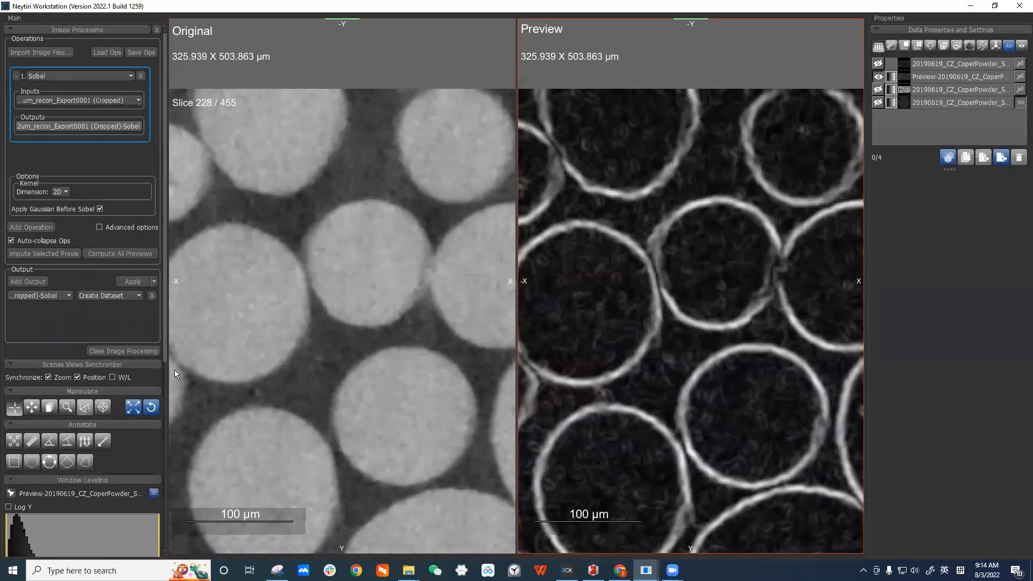
left_click(138, 349)
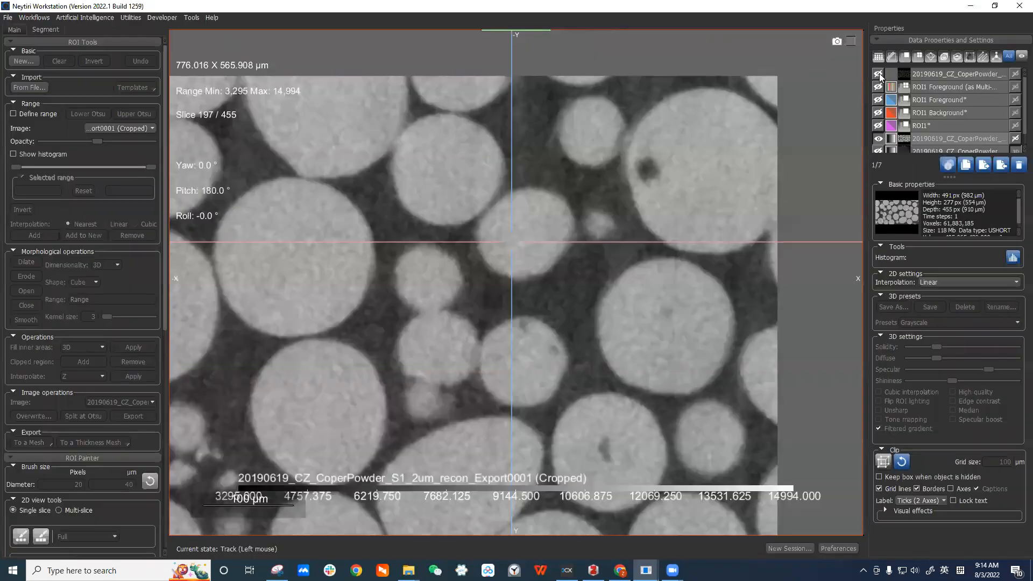
Display the Sobel-filtered dataset with the ROI1 Background overlay on top.
left_click_drag(953, 179, 953, 241)
left_click(878, 138)
left_click(878, 74)
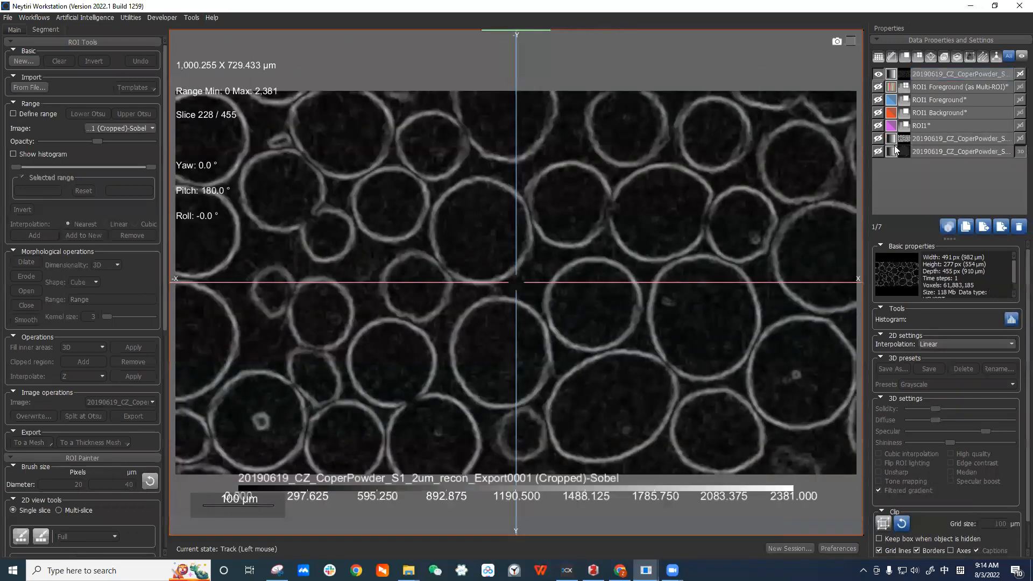
left_click(878, 113)
left_click(941, 138)
left_click(961, 113)
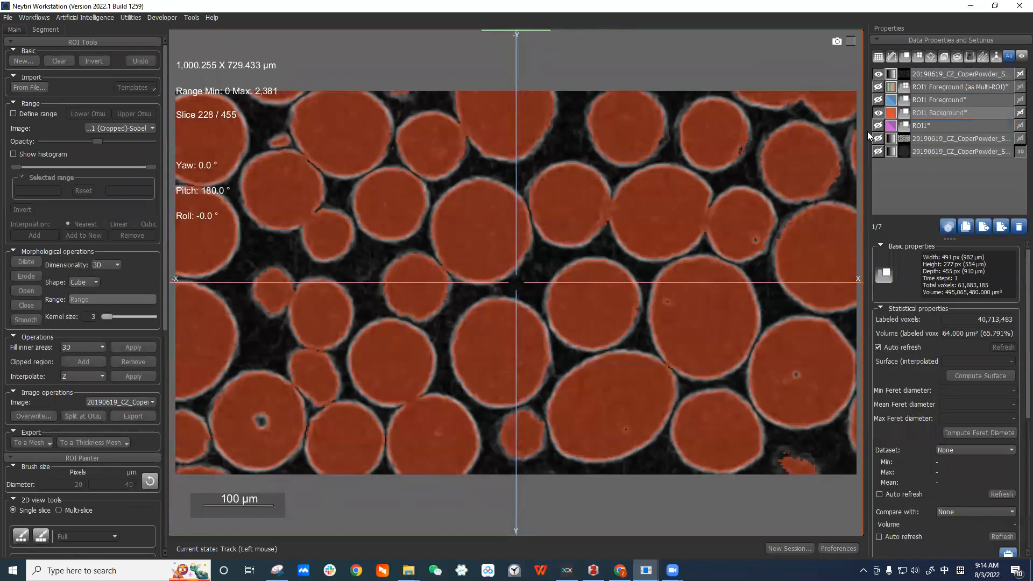
left_click(938, 74)
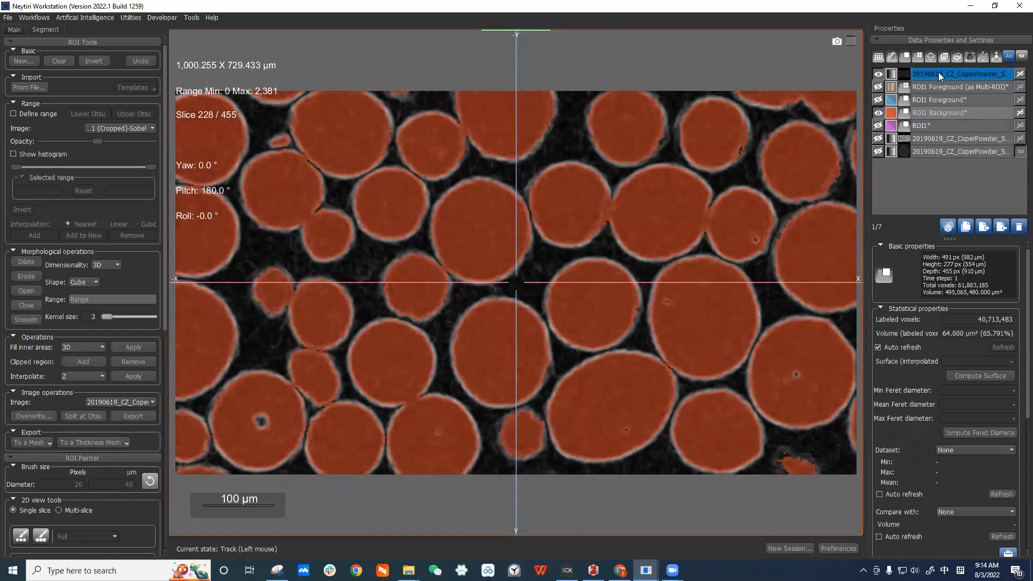
Run a Watershed Transform on the Multi-ROI using the Sobel dataset as landscape and ROI1 Background as mask.
left_click(932, 87)
left_click(878, 86)
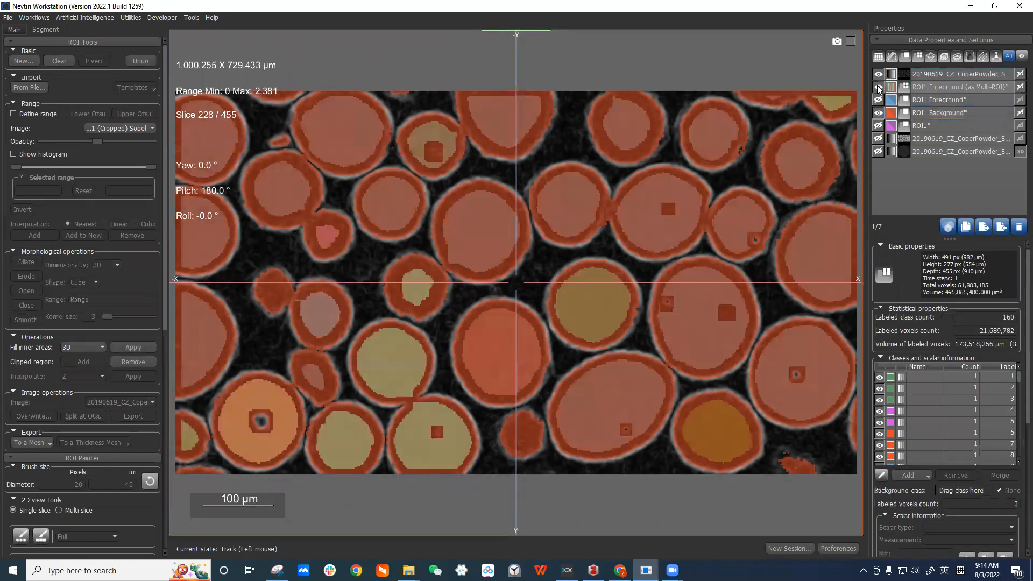
right_click(927, 93)
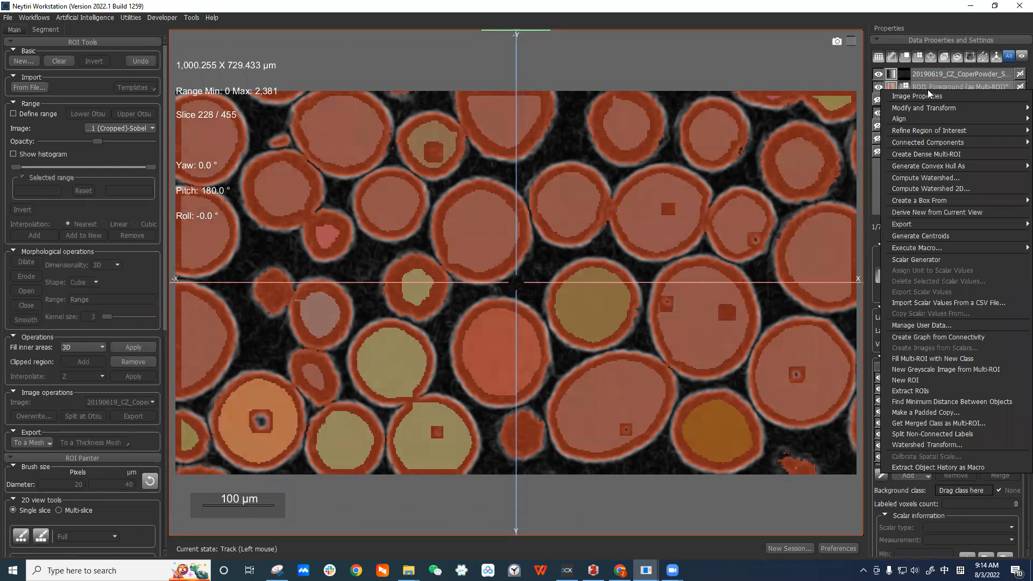
left_click(948, 445)
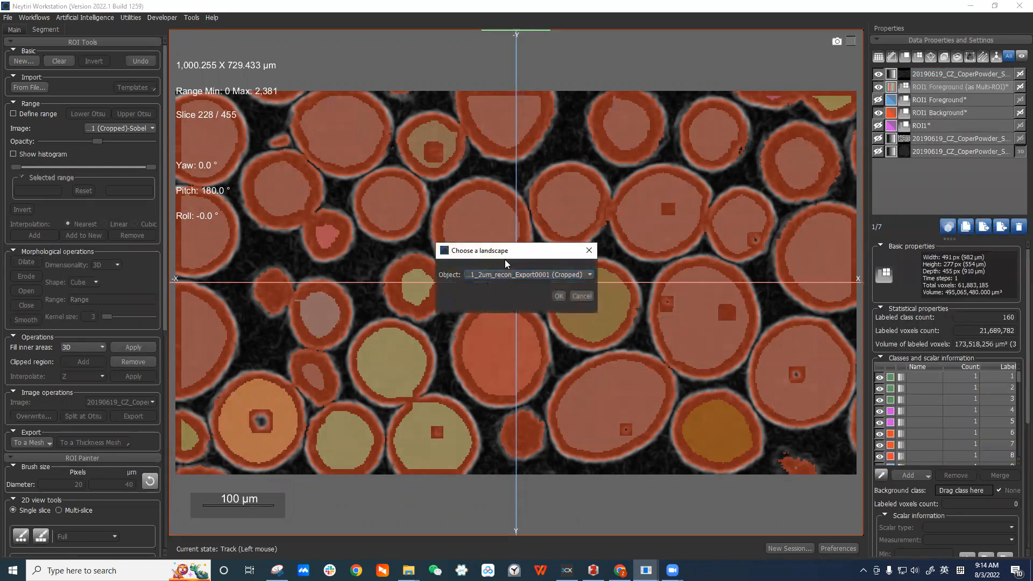
left_click(512, 276)
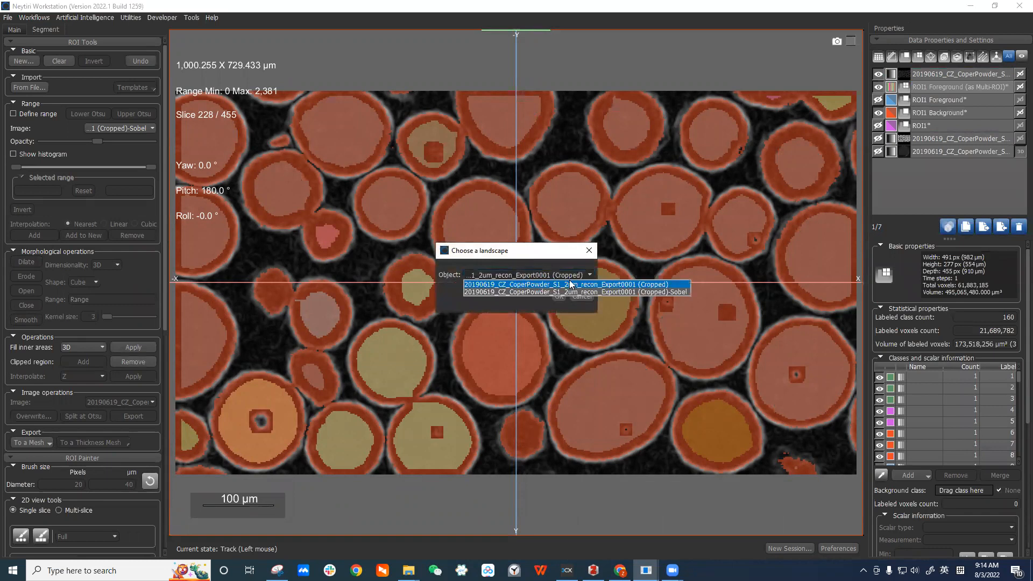
left_click(676, 295)
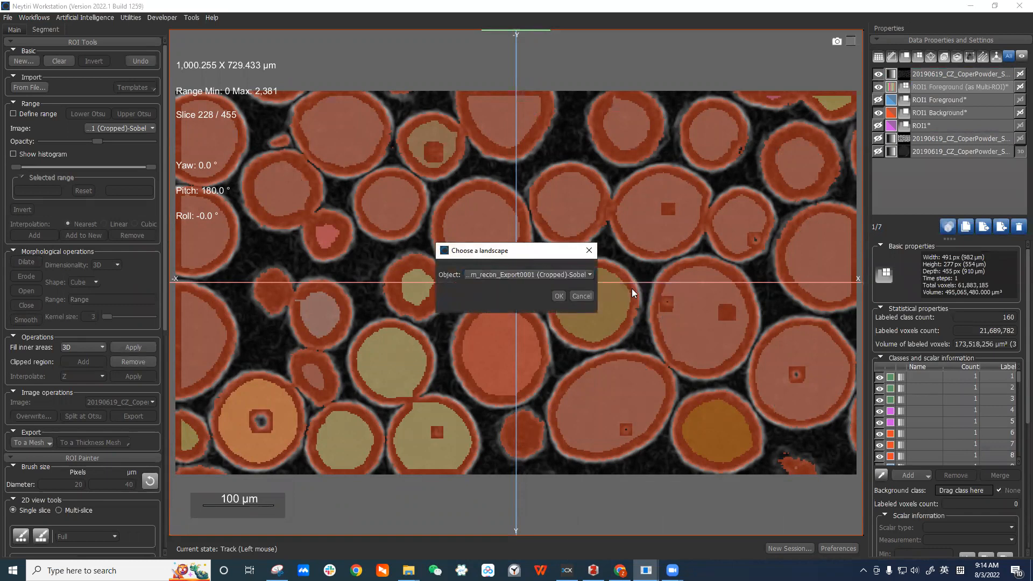
left_click(558, 300)
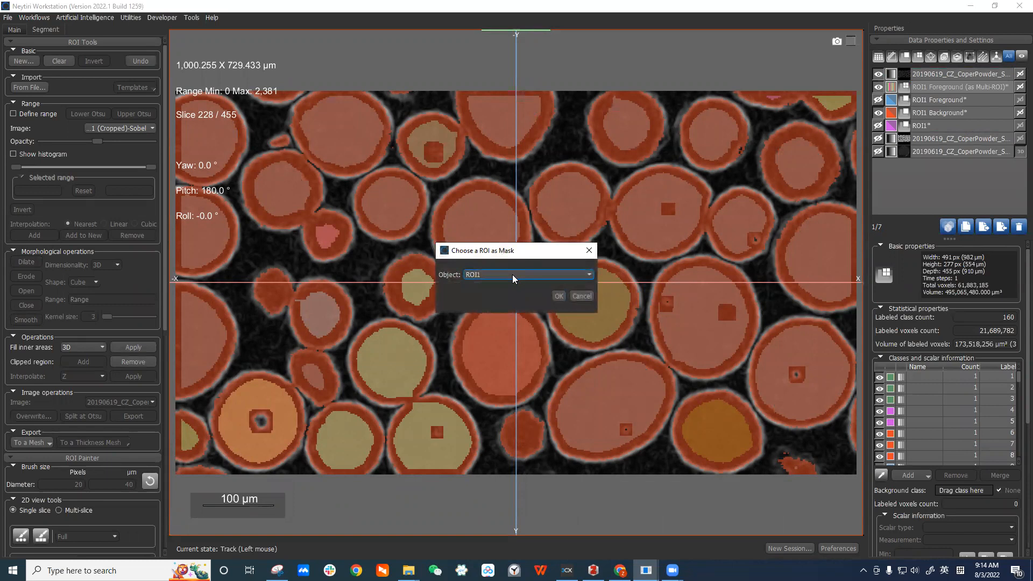
left_click(514, 275)
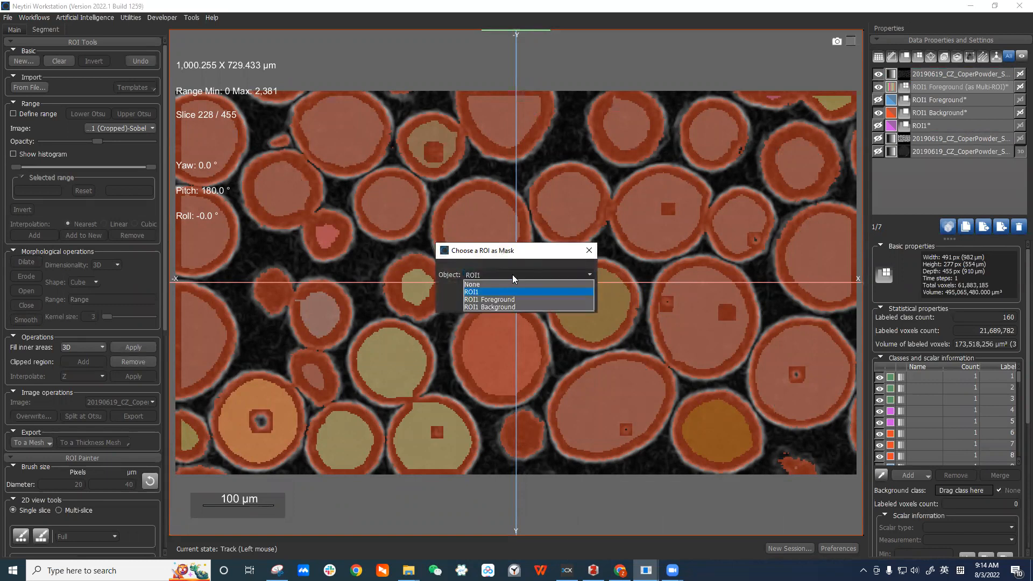
left_click(503, 307)
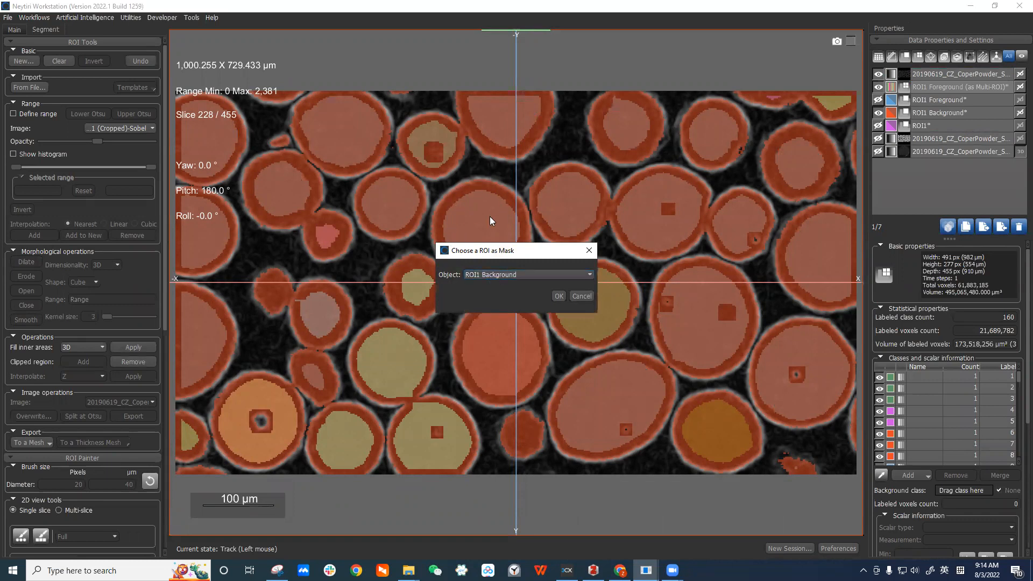
left_click(559, 296)
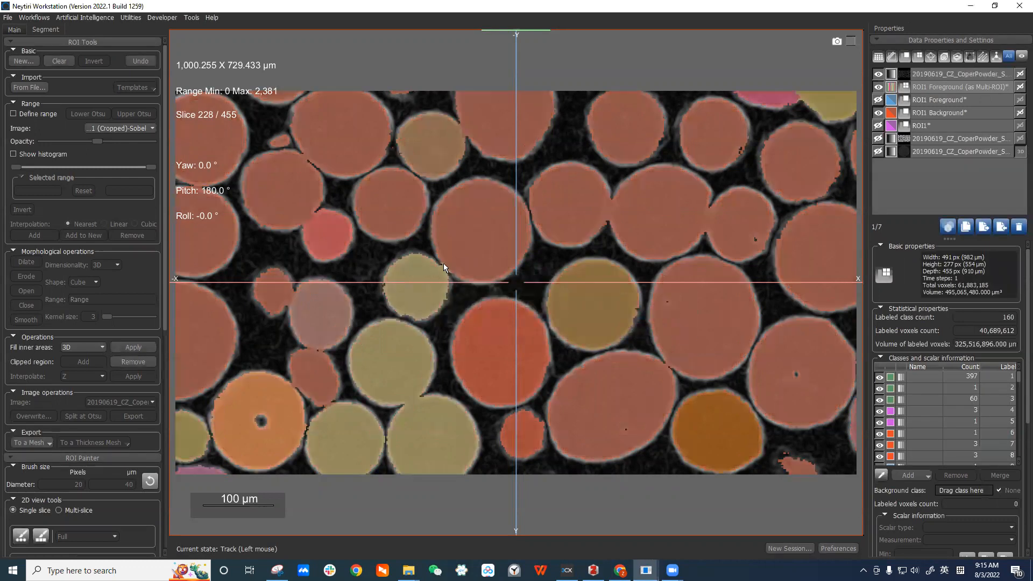
Hide the Sobel and ROI1 Background layers and show the cropped original dataset beneath the watershed labels.
scroll(444, 263, "up", 3)
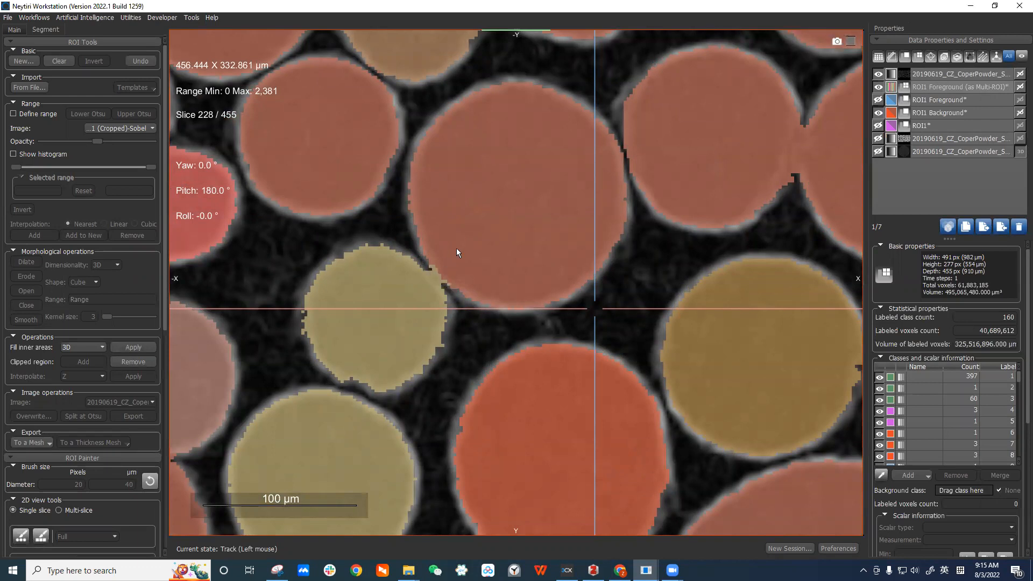
scroll(428, 264, "down", 1)
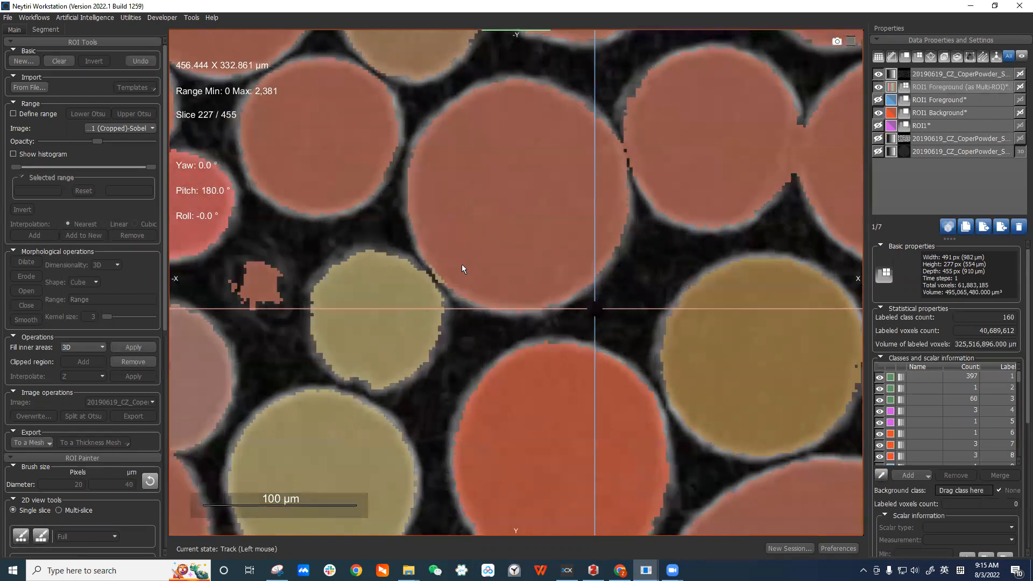
scroll(463, 267, "up", 4)
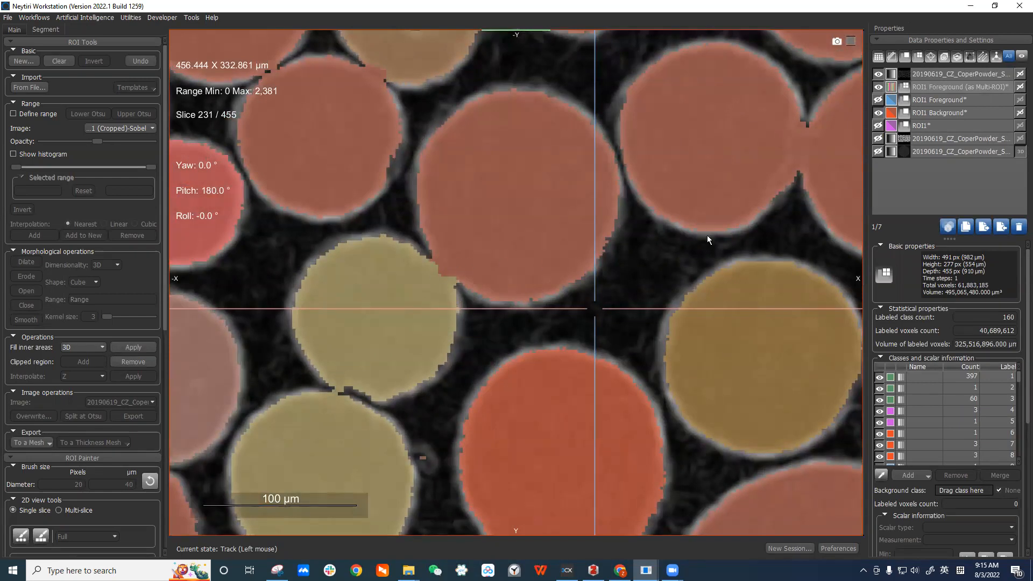
left_click(878, 74)
left_click(878, 113)
left_click(878, 138)
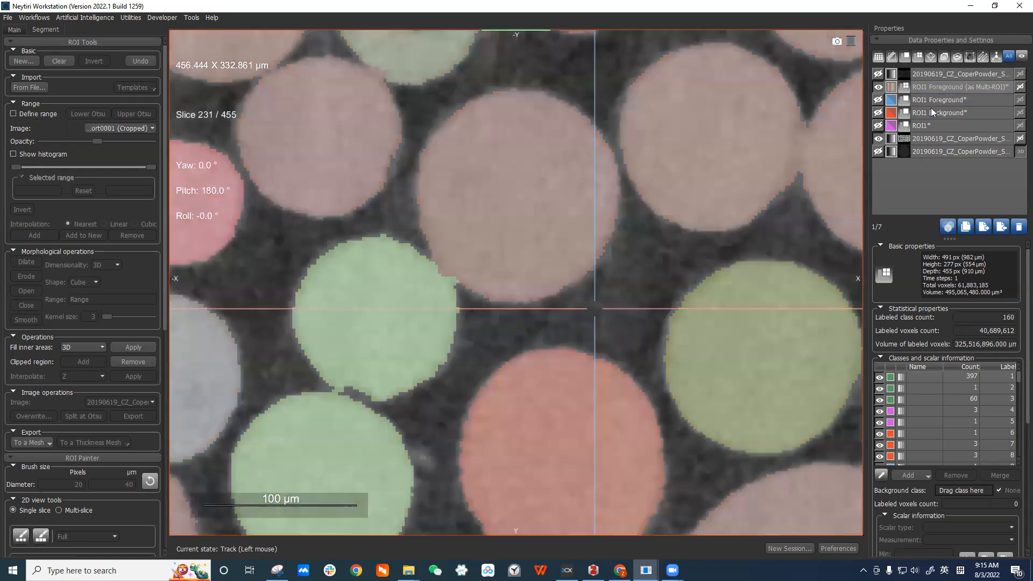
Inspect the watershed-separated particle labels across several slices, zooming and panning over the image.
scroll(567, 116, "down", 4)
middle_click_drag(567, 117, 459, 96)
scroll(613, 113, "down", 2)
middle_click_drag(626, 137, 674, 145)
scroll(673, 145, "down", 3)
left_click(935, 88)
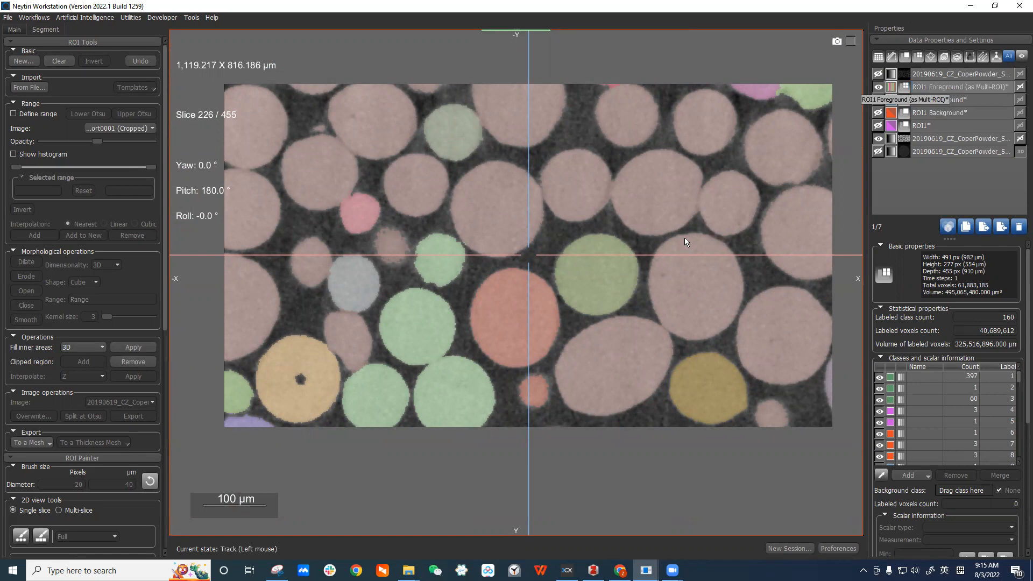
scroll(684, 237, "down", 5)
scroll(729, 212, "up", 9)
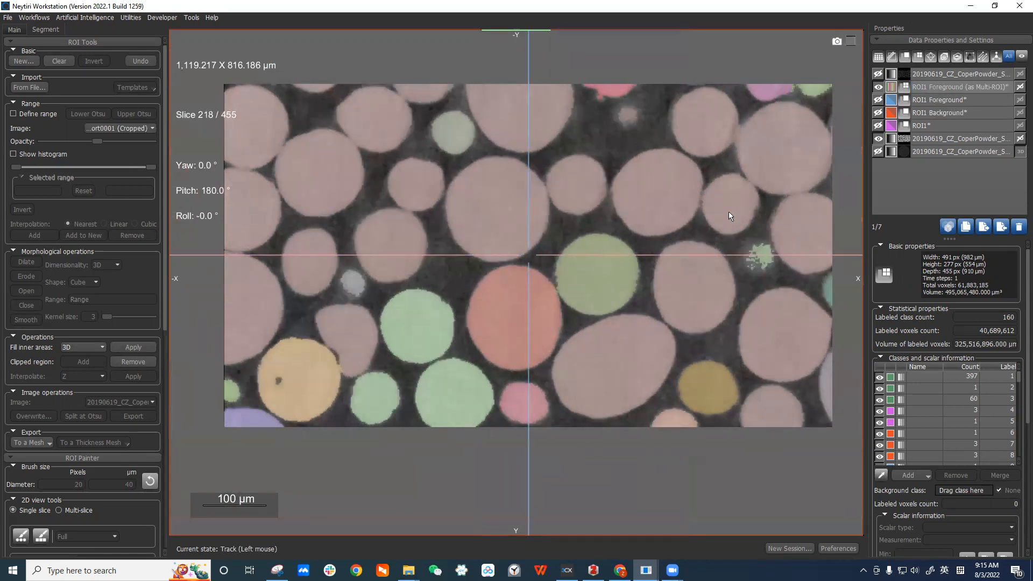
right_click_drag(722, 273, 731, 382)
scroll(694, 368, "down", 4)
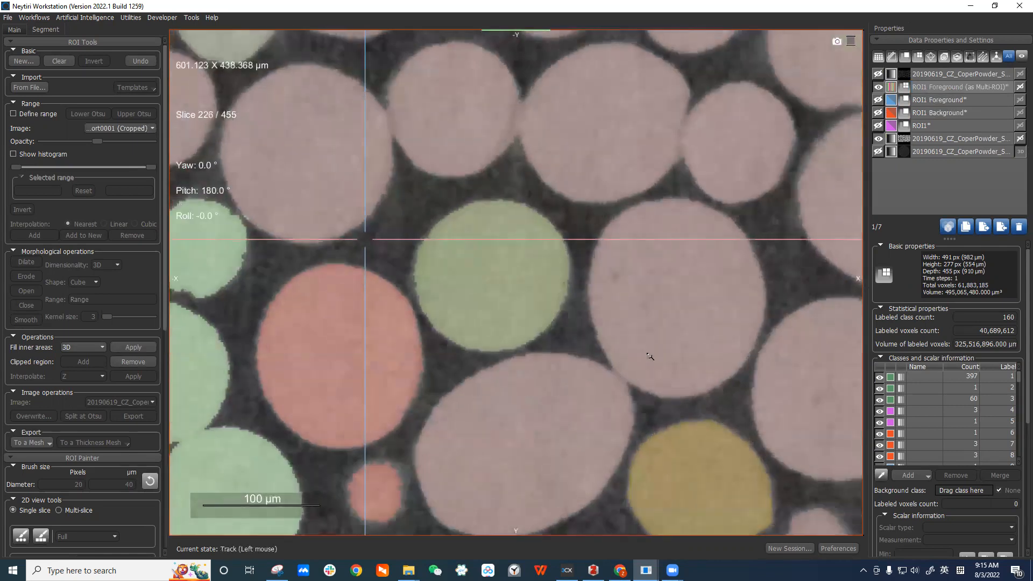
Compare the ROI1 Foreground overlay with the watershed labels by toggling its visibility while stepping through slices.
right_click_drag(590, 335, 583, 423)
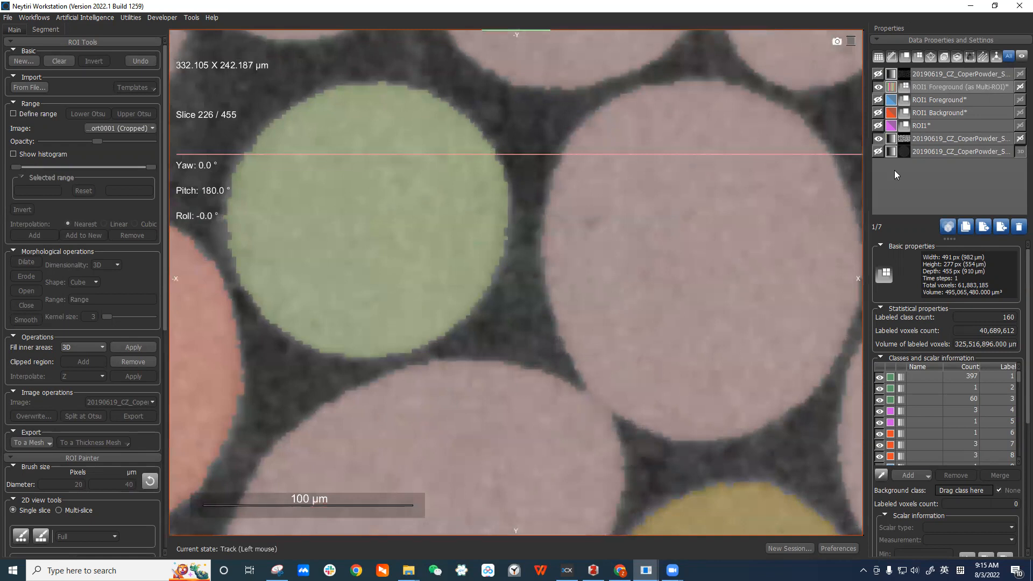
left_click(878, 100)
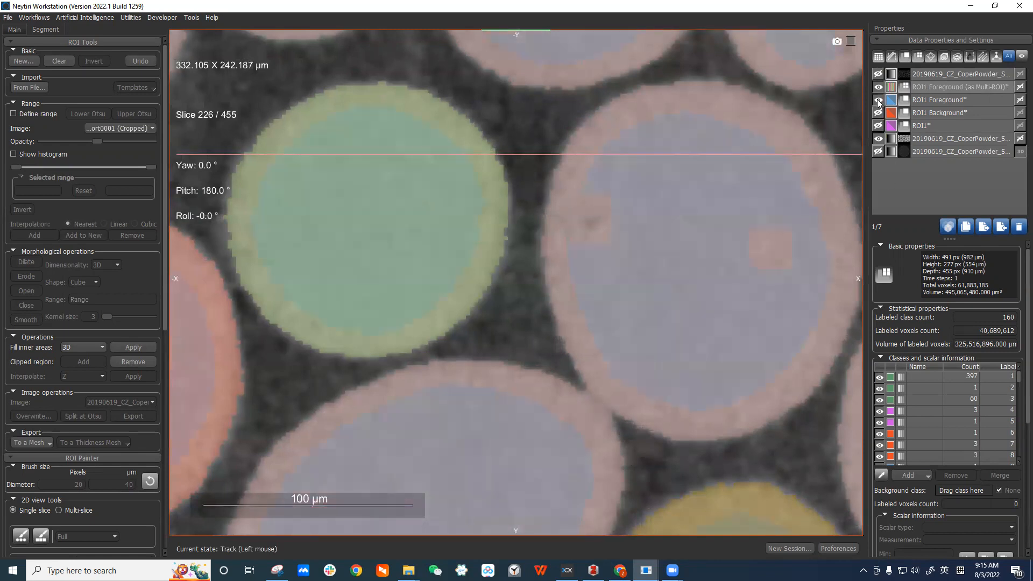
scroll(668, 399, "up", 5)
scroll(667, 398, "down", 19)
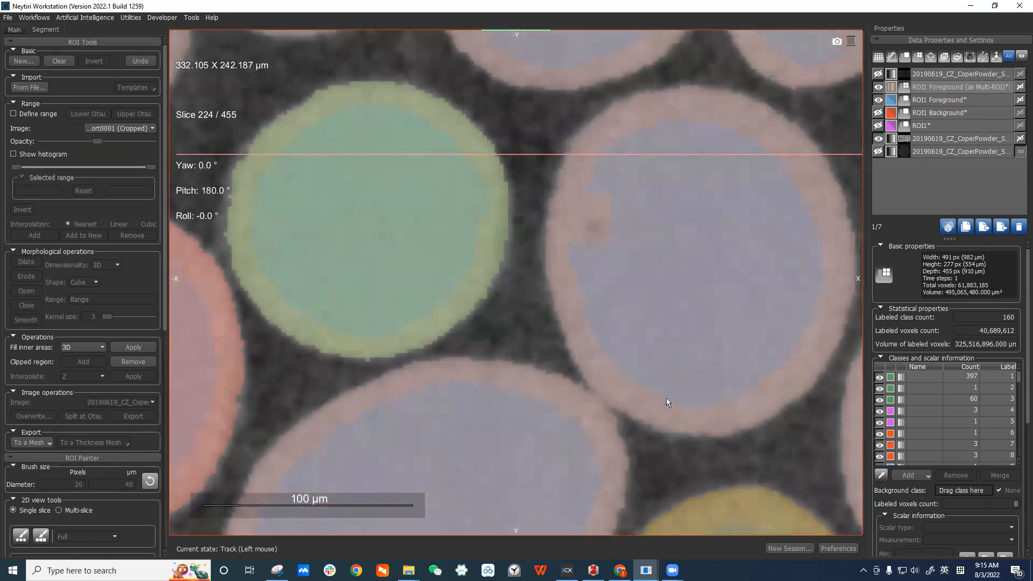
scroll(666, 401, "up", 12)
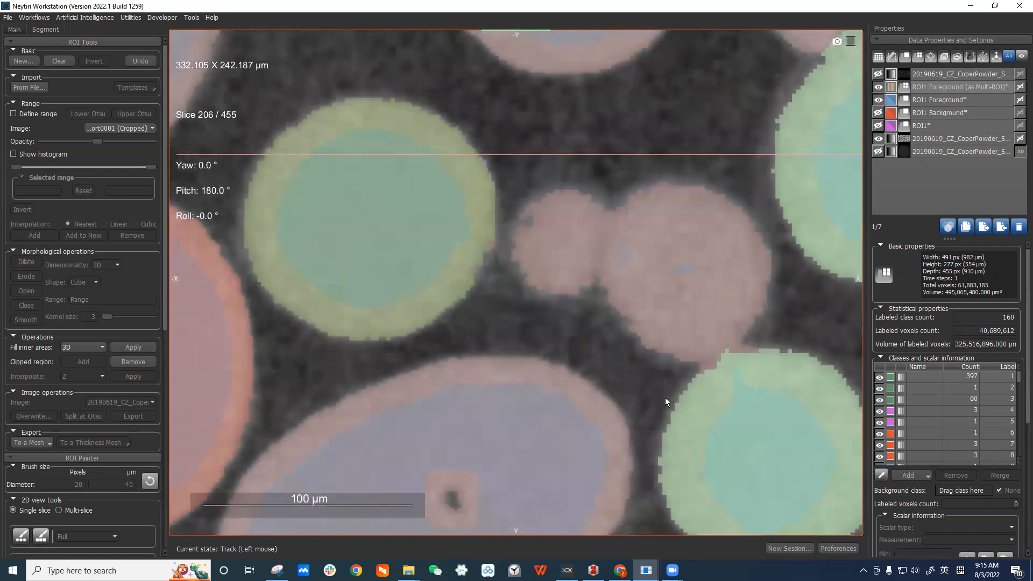
scroll(665, 399, "up", 13)
scroll(665, 399, "down", 1)
right_click_drag(665, 398, 622, 324)
middle_click_drag(622, 324, 591, 251)
scroll(617, 305, "down", 7)
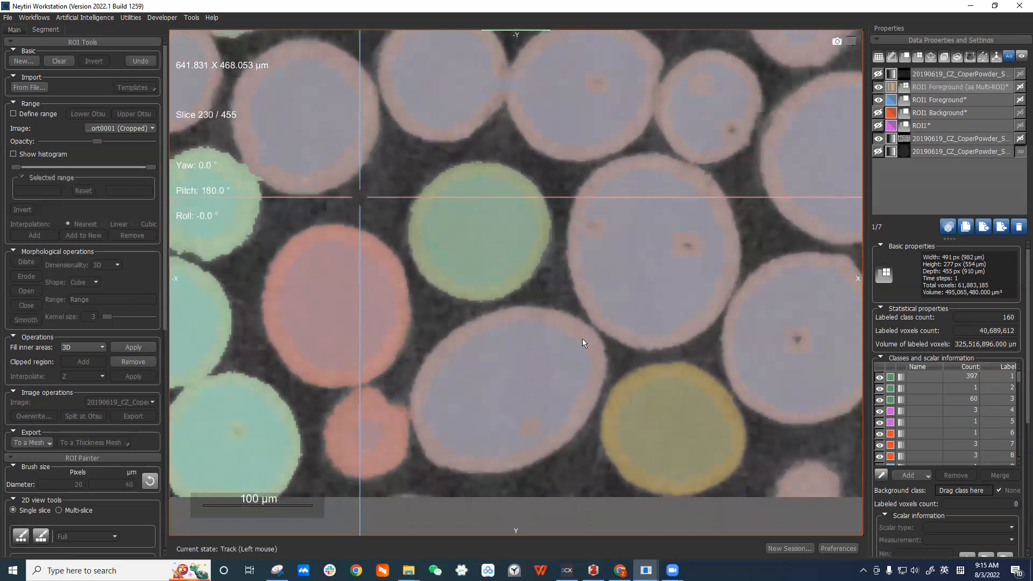
right_click_drag(582, 338, 611, 408)
scroll(597, 314, "down", 3)
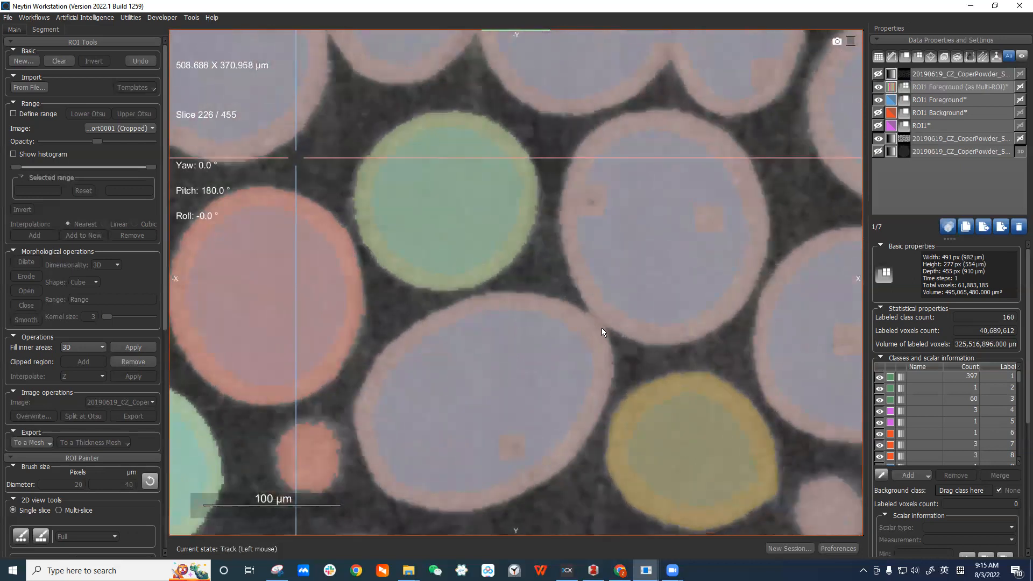
scroll(602, 324, "down", 4)
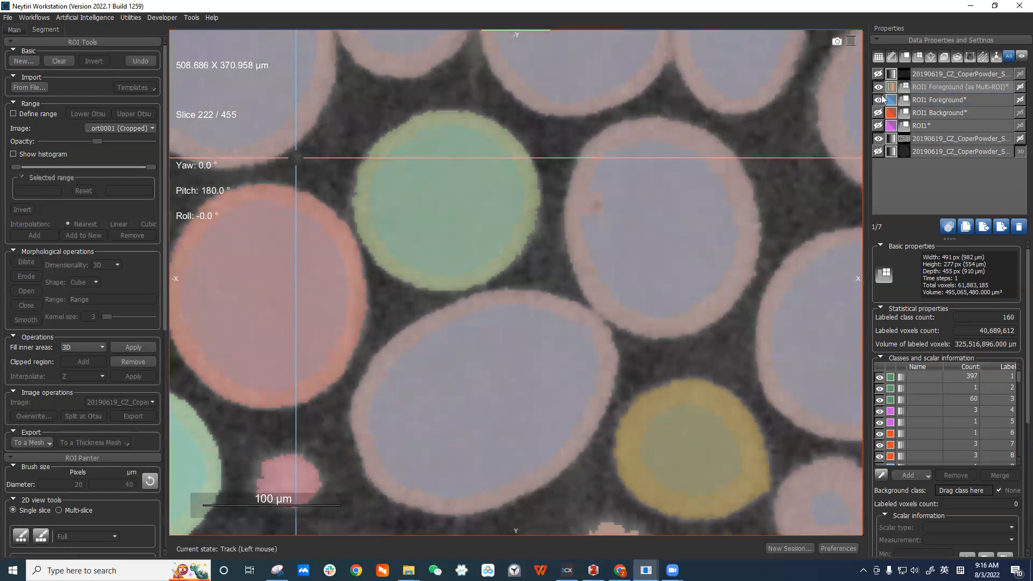
scroll(613, 343, "up", 12)
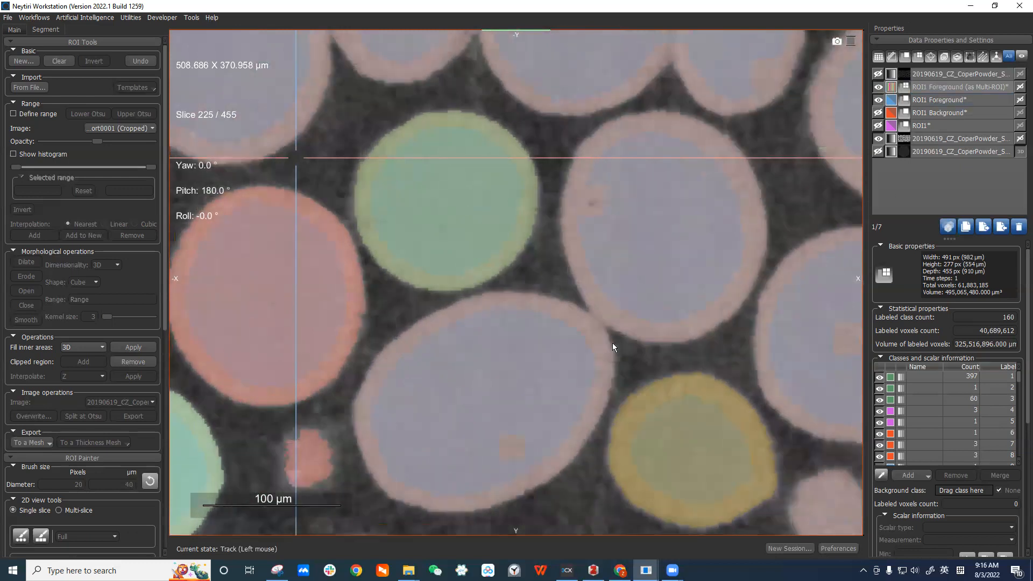
scroll(613, 343, "down", 13)
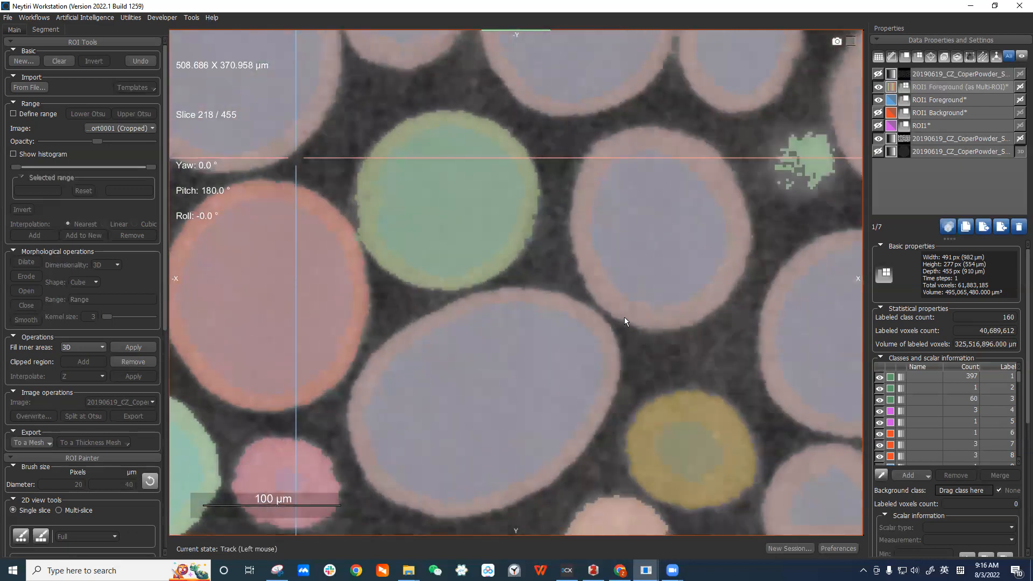
left_click(878, 101)
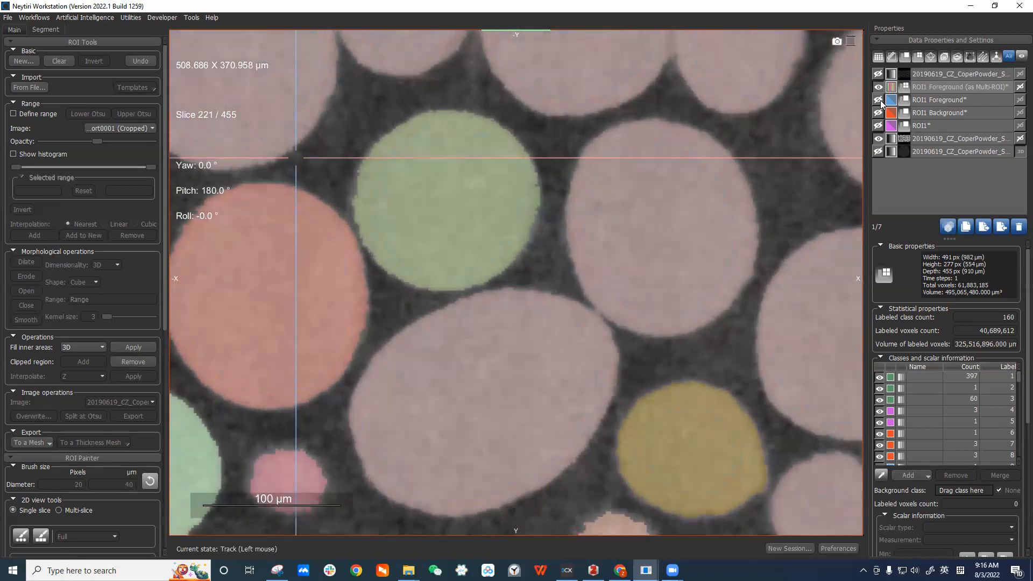
Pick a particle's label in the Multi-ROI and toggle that label's visibility to check which particles it covers.
left_click(962, 377)
left_click(881, 475)
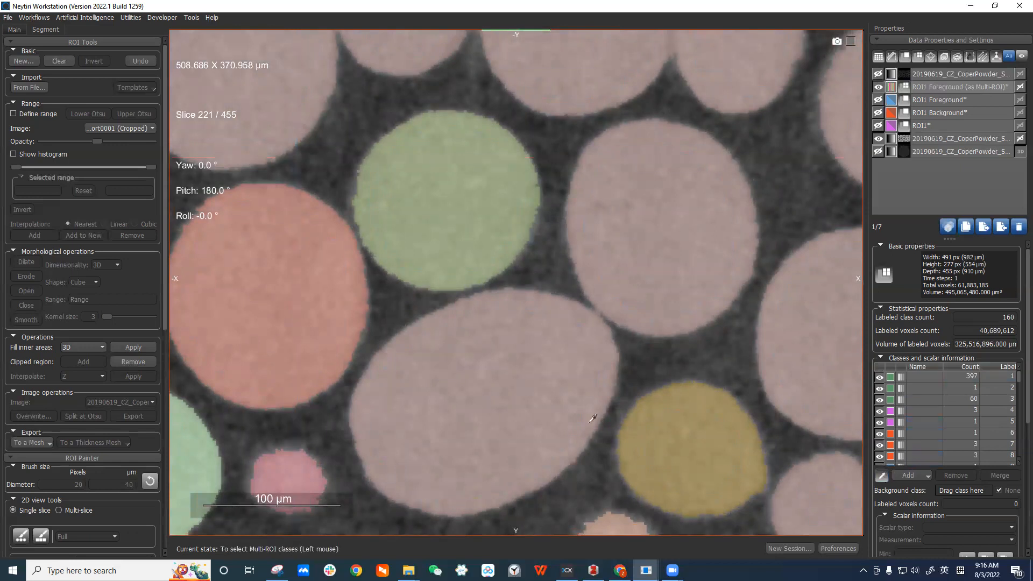
left_click(542, 387)
left_click(877, 460)
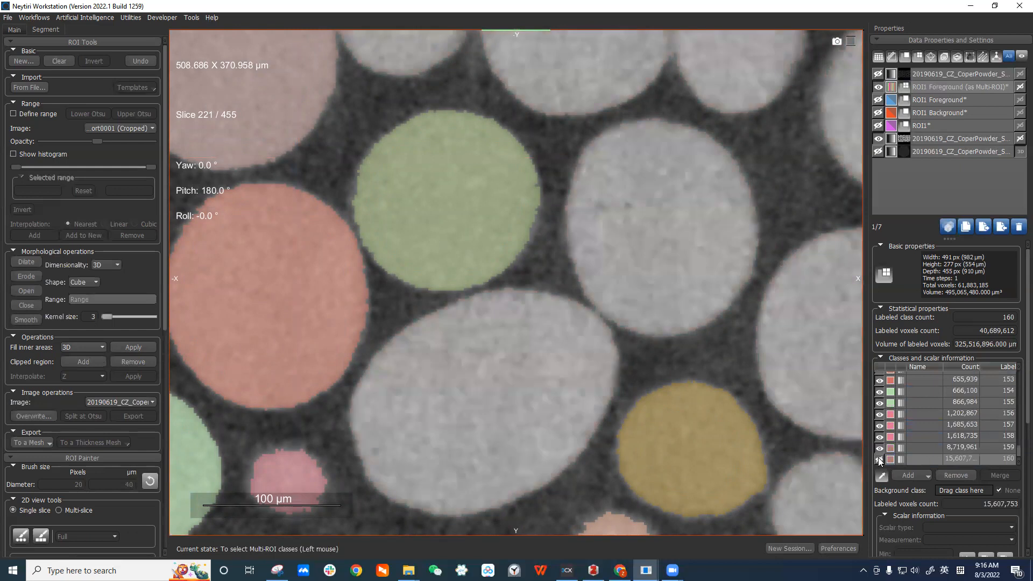
left_click(879, 459)
scroll(779, 286, "down", 1)
scroll(772, 307, "down", 4, "ctrl")
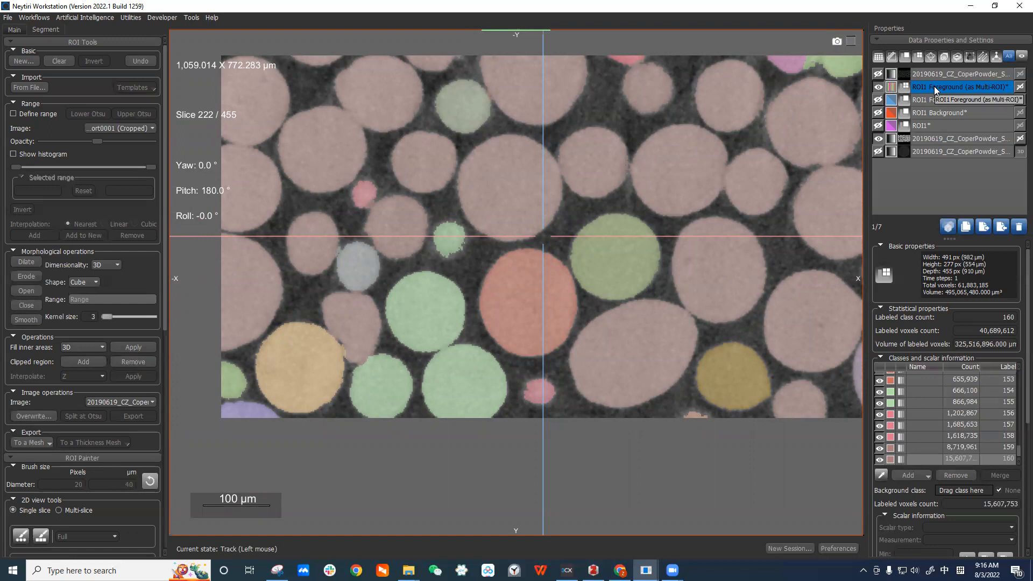
right_click(934, 86)
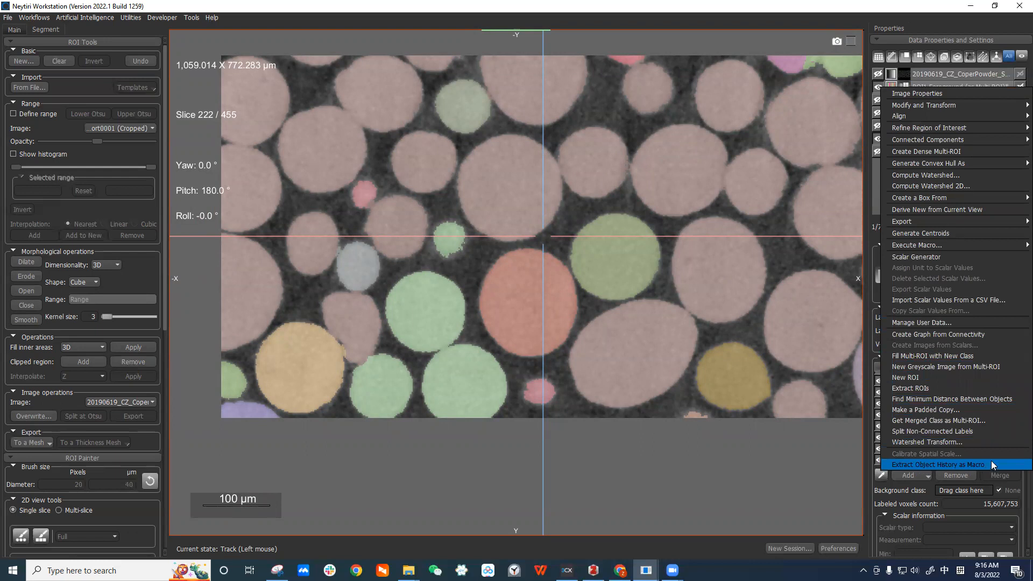
left_click(944, 99)
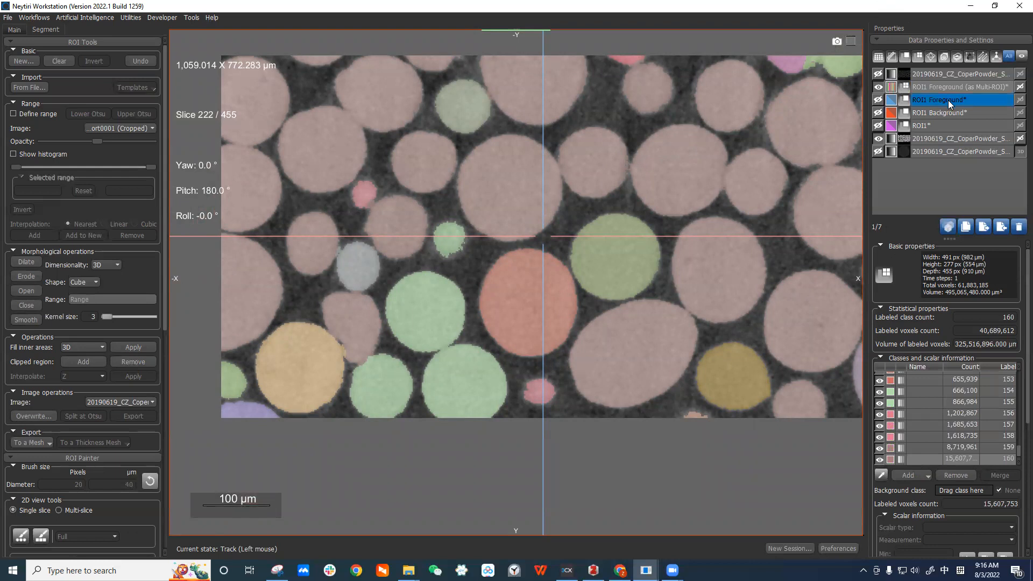
right_click(947, 100)
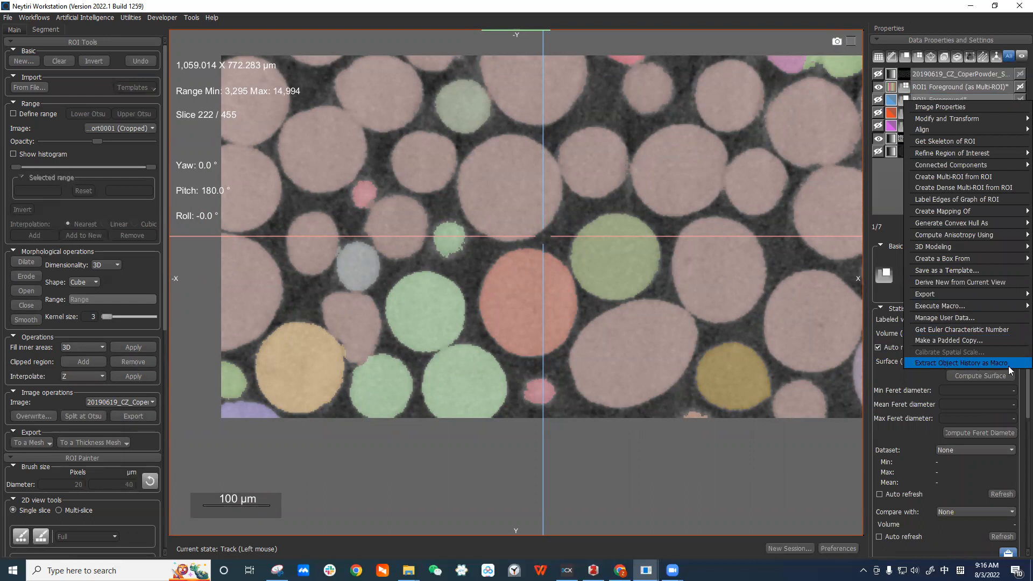
left_click(966, 103)
Extract the object history of ROI1 Foreground (as Multi-ROI) as a macro and open it in the Macro Player.
left_click(939, 87)
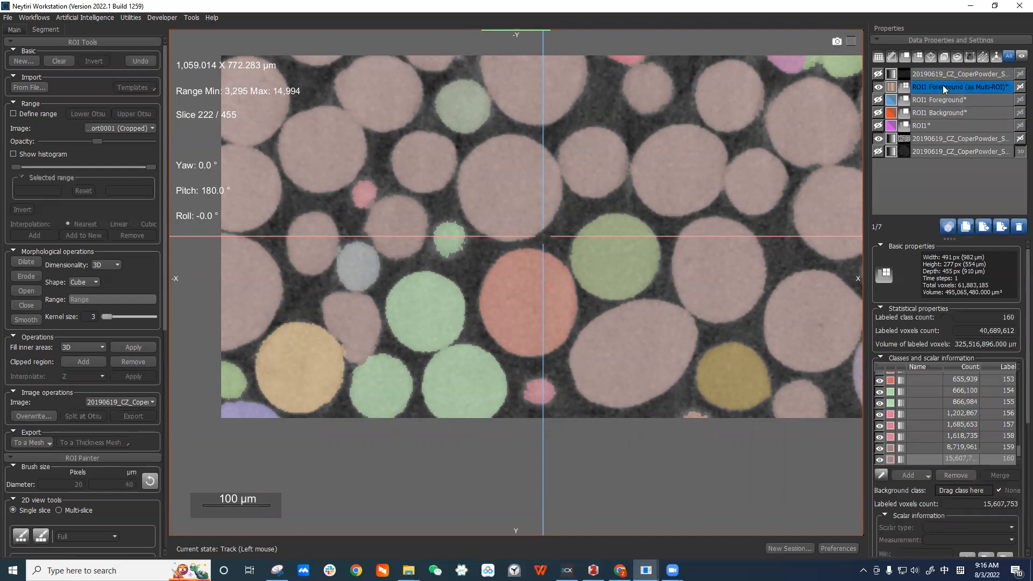
right_click(936, 89)
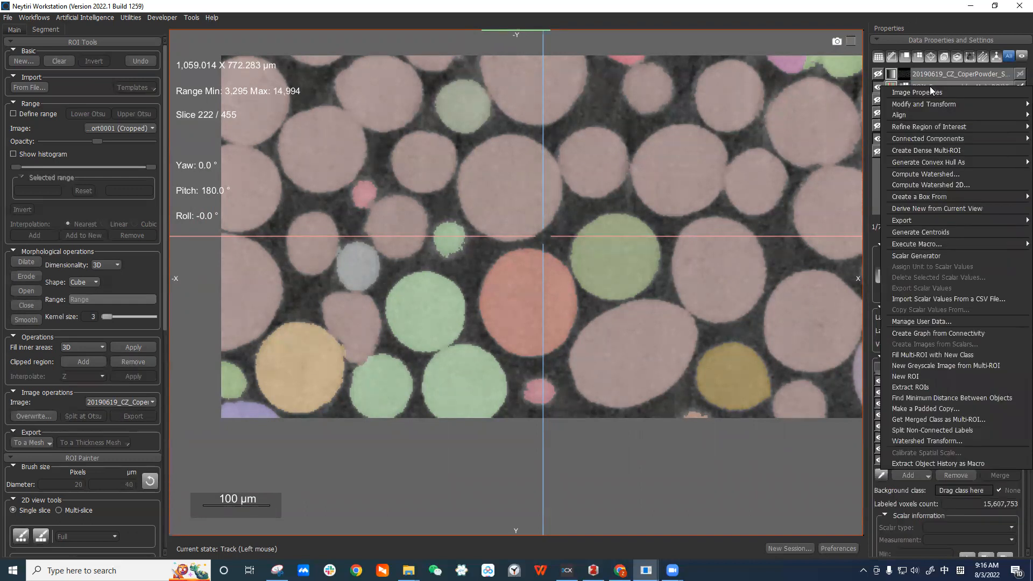
left_click(960, 463)
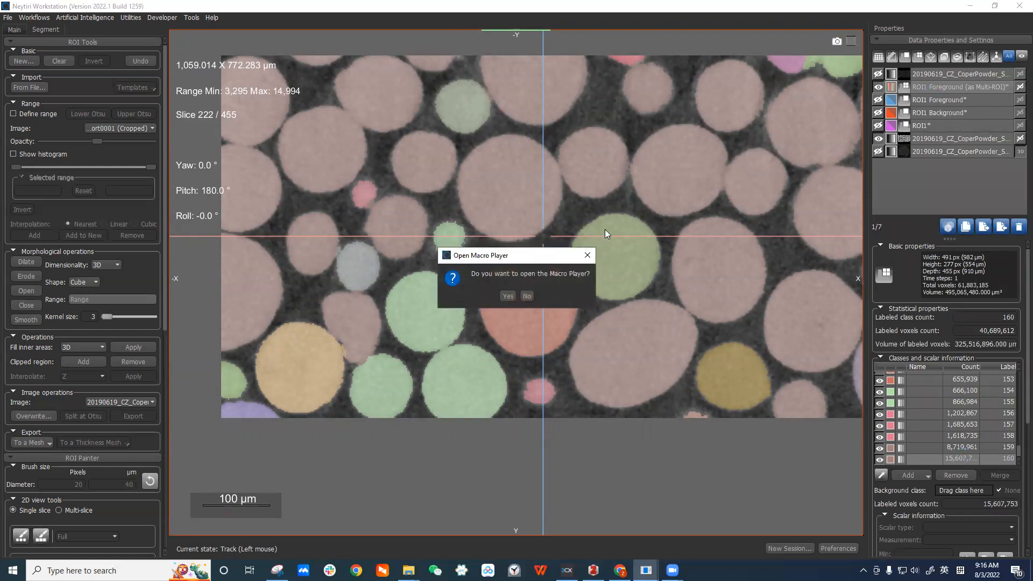
left_click_drag(559, 255, 586, 148)
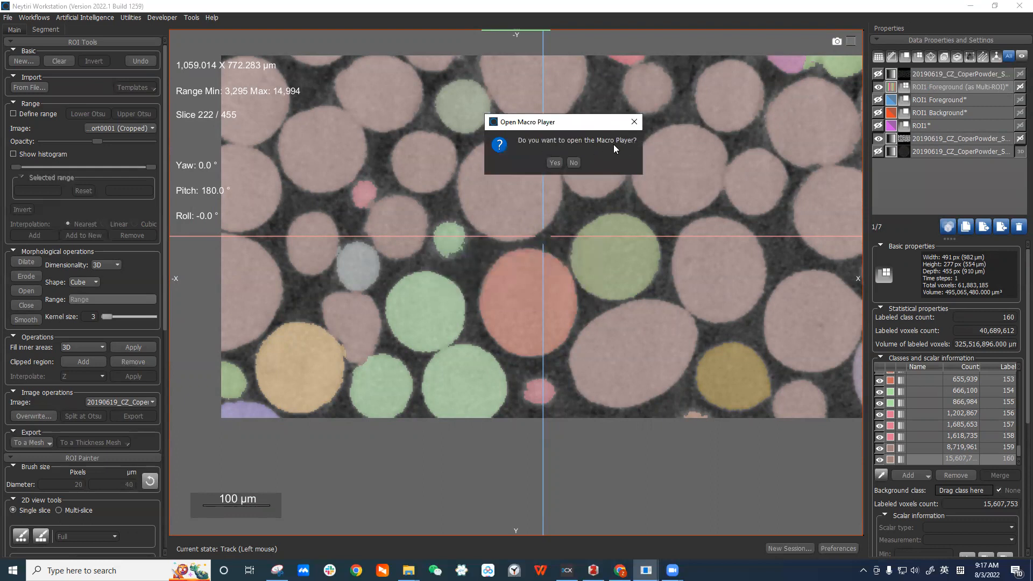
left_click(555, 162)
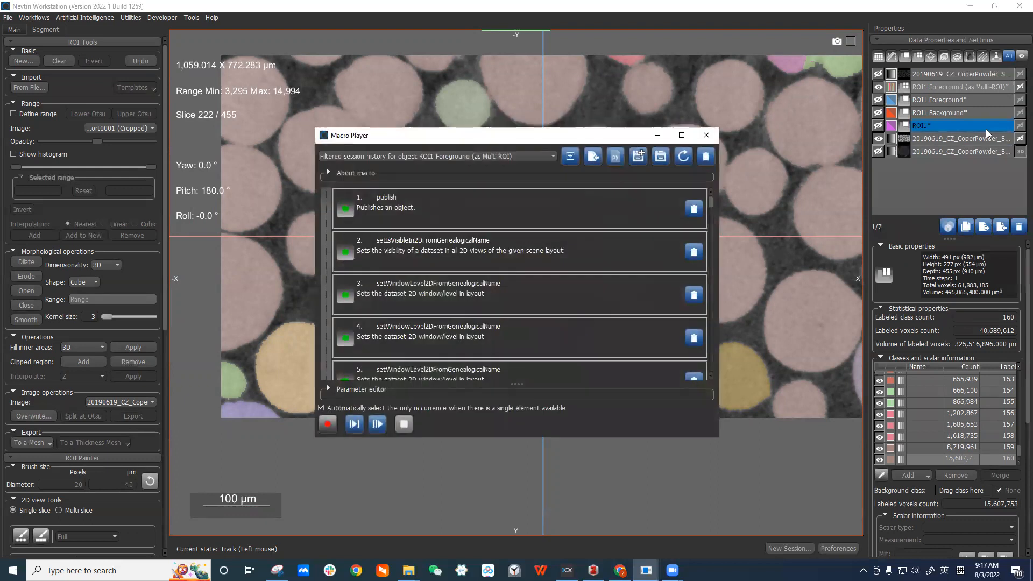
Enlarge and reposition the Macro Player window and select the first macro entry.
left_click_drag(626, 135, 528, 39)
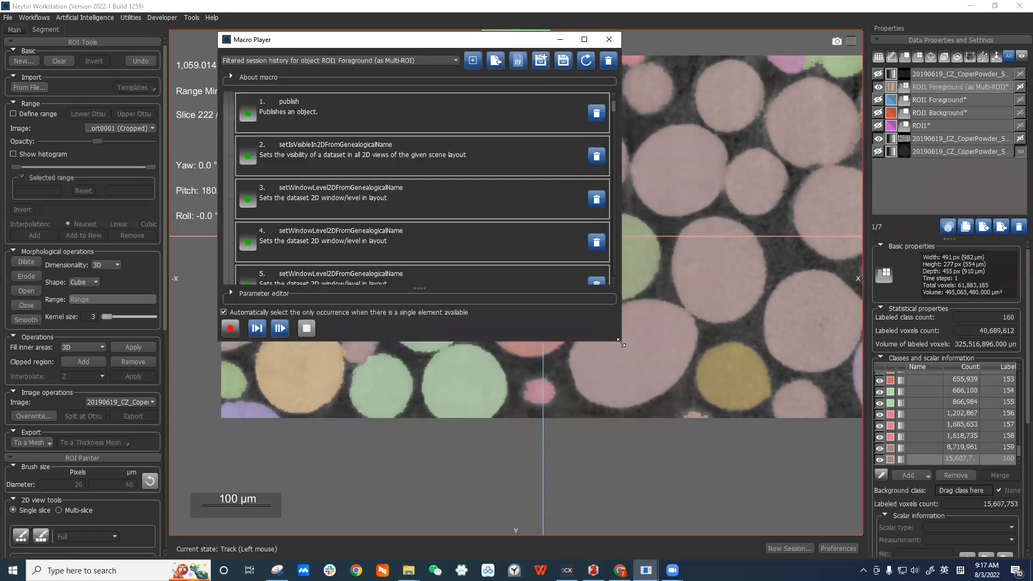
left_click_drag(621, 342, 816, 526)
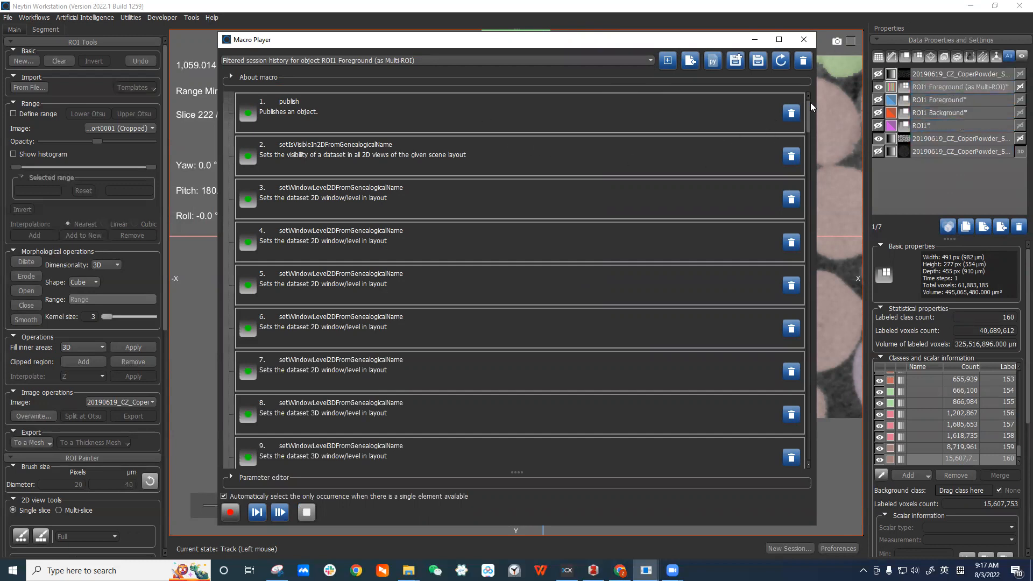
mouse_move(808, 111)
left_mouse_down()
mouse_move(828, 211)
mouse_move(820, 453)
mouse_move(811, 138)
mouse_move(794, 102)
left_mouse_up()
left_click_drag(412, 41, 269, 31)
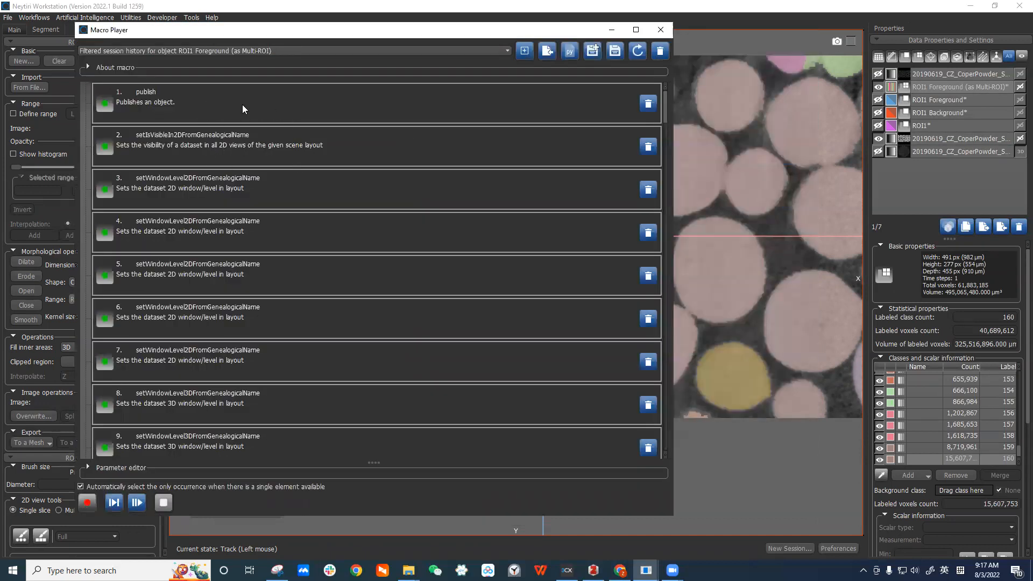
left_click(207, 102)
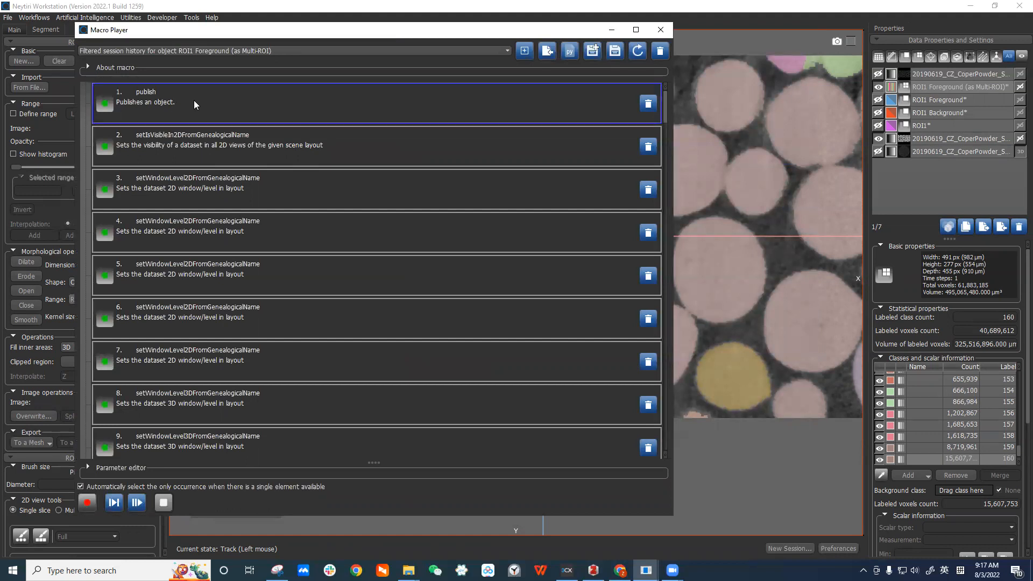
left_click(947, 154)
left_click(951, 154)
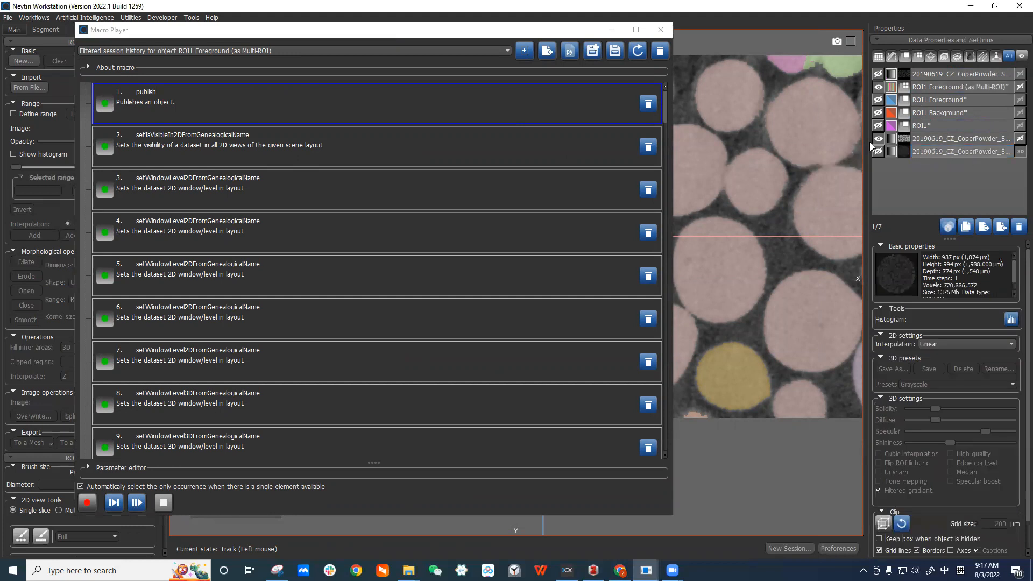
left_click(941, 153)
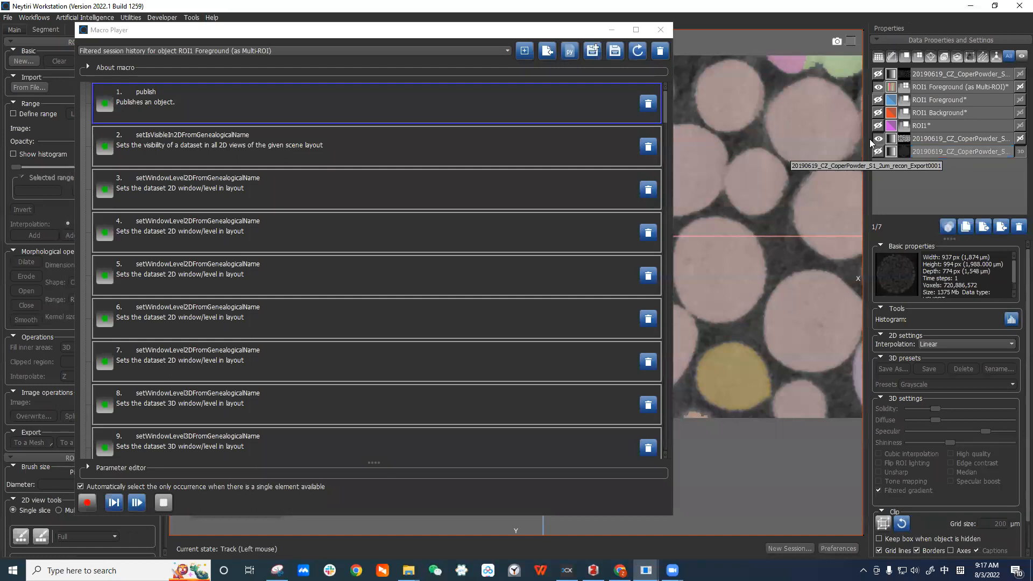
Step through the first macro entries, covering the publish, visibility and 2D/3D window-level commands.
left_click(228, 147)
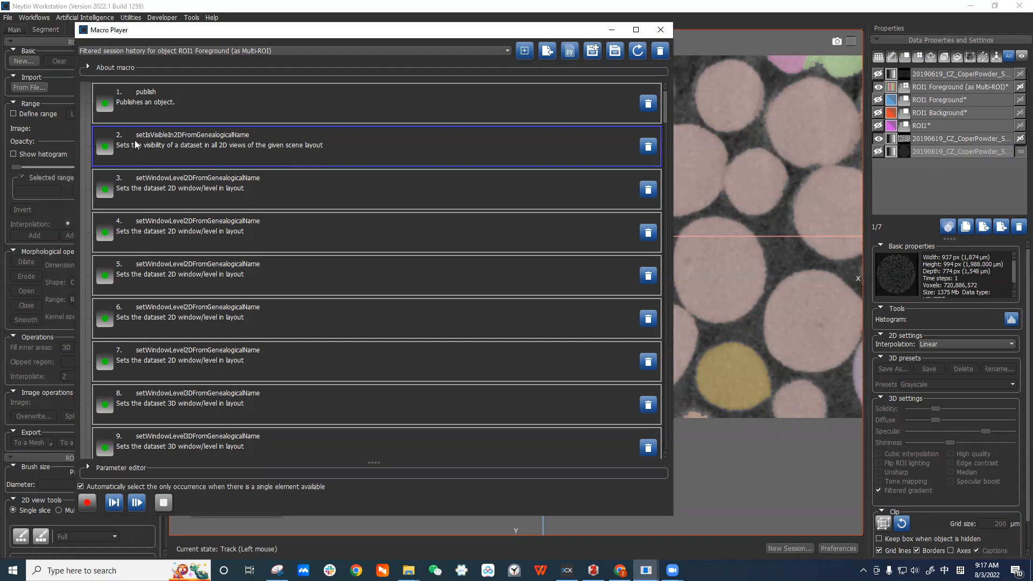
left_click(285, 188)
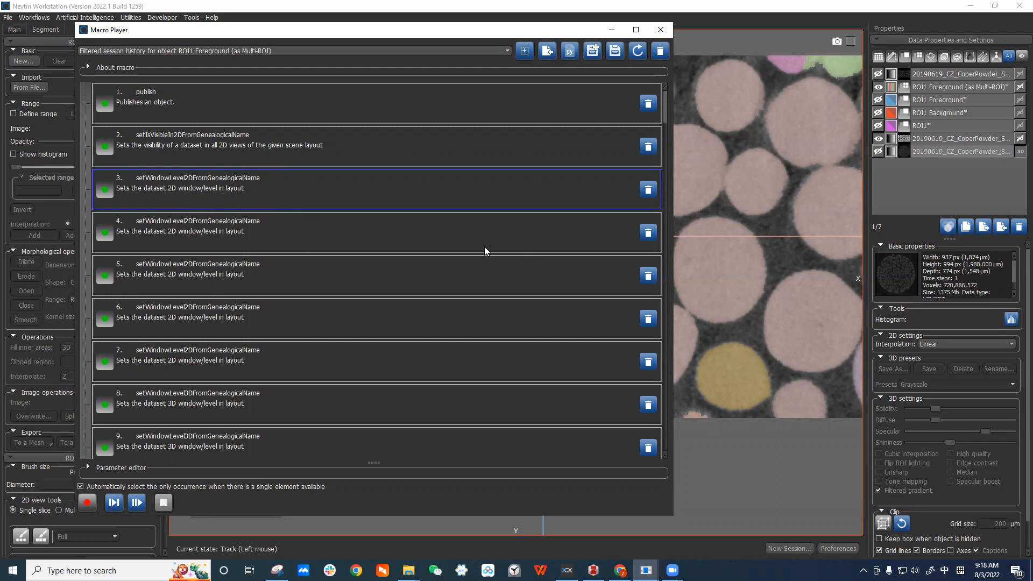
left_click(268, 238)
left_click(284, 281)
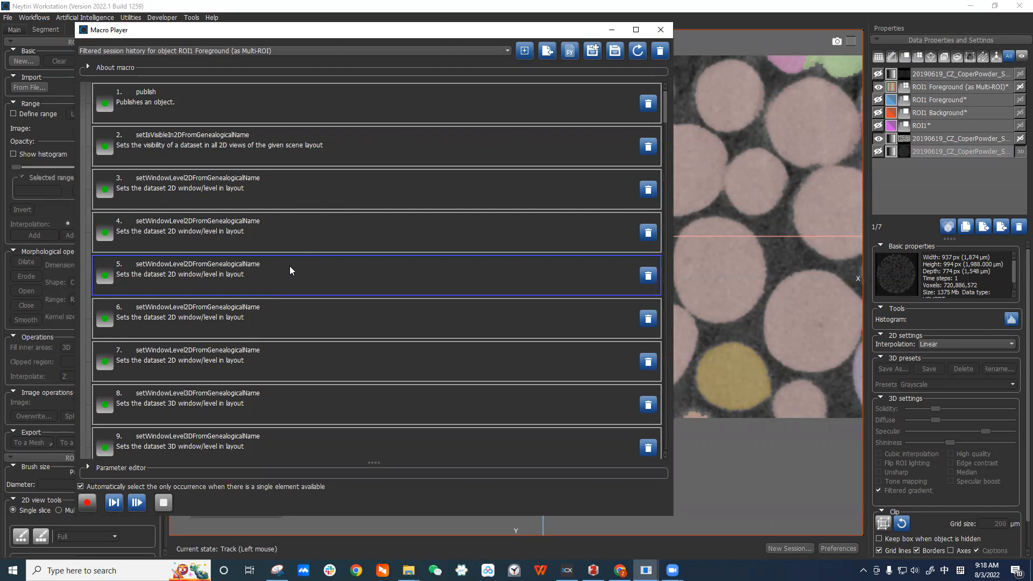
scroll(289, 269, "down", 2)
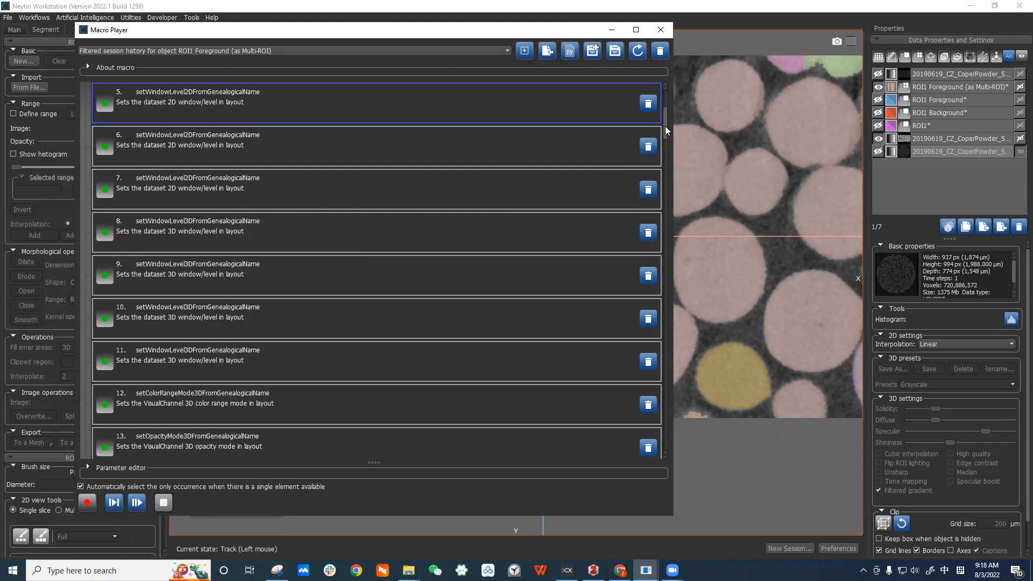
scroll(665, 132, "up", 1)
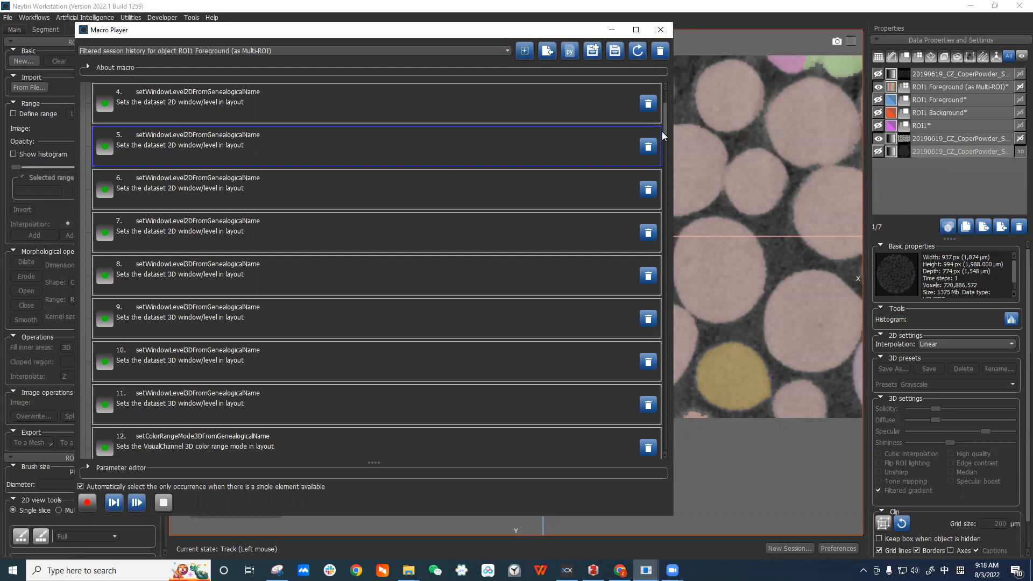
left_click(251, 175)
scroll(290, 232, "down", 4)
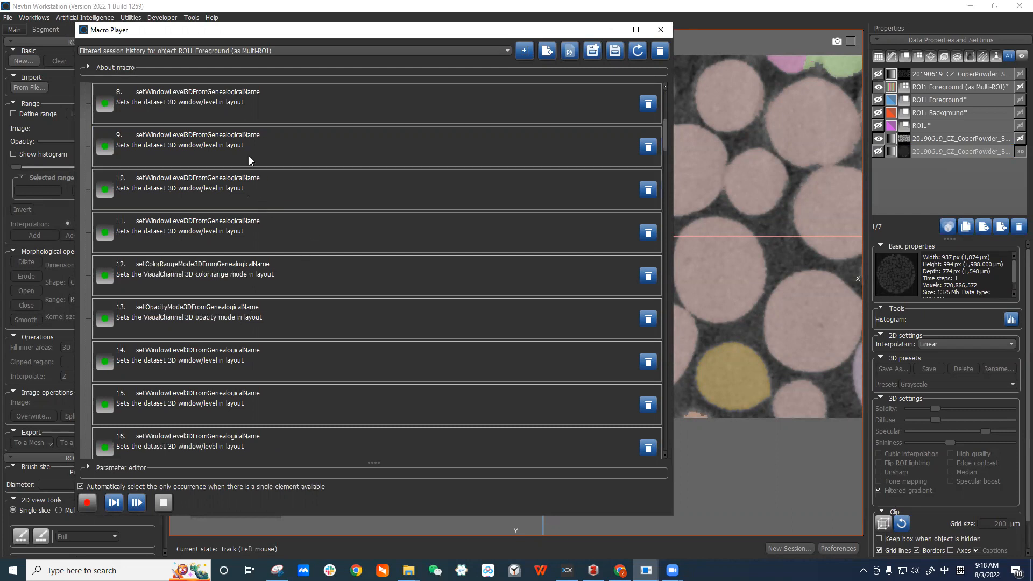
left_click(288, 274)
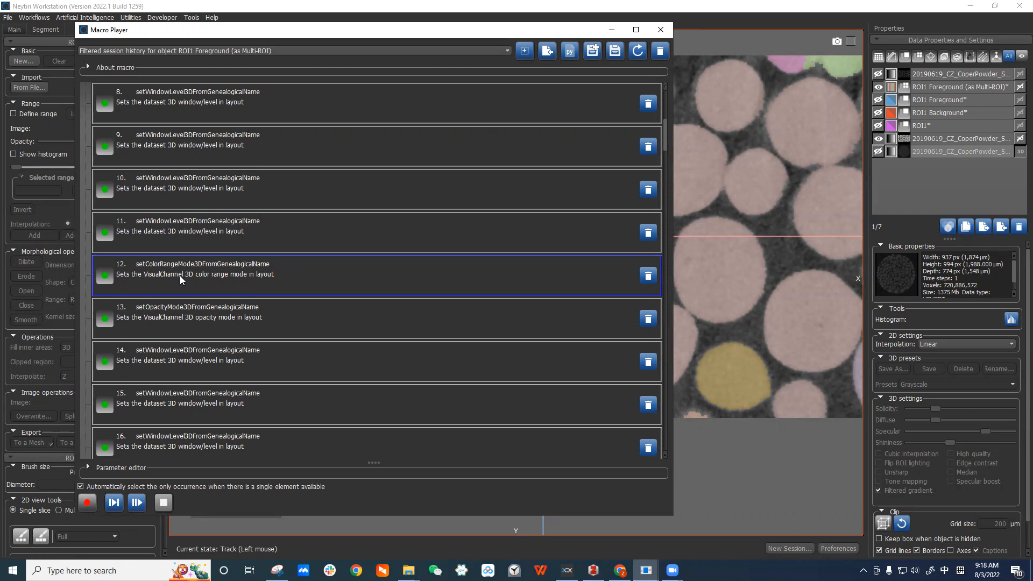
Scroll on and inspect the range-selection and visual-box entries of the macro.
scroll(233, 295, "down", 2)
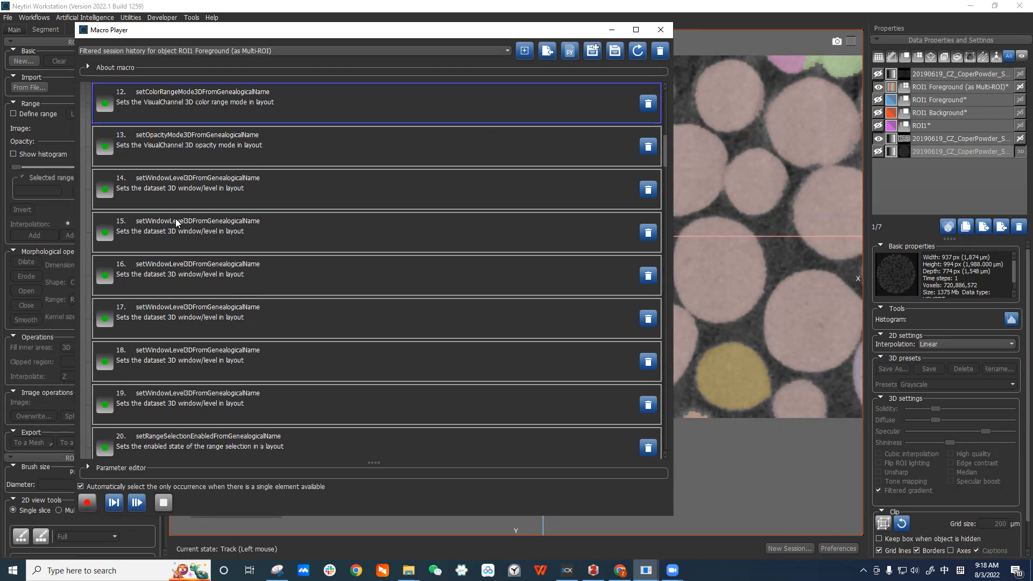
scroll(255, 282, "down", 8)
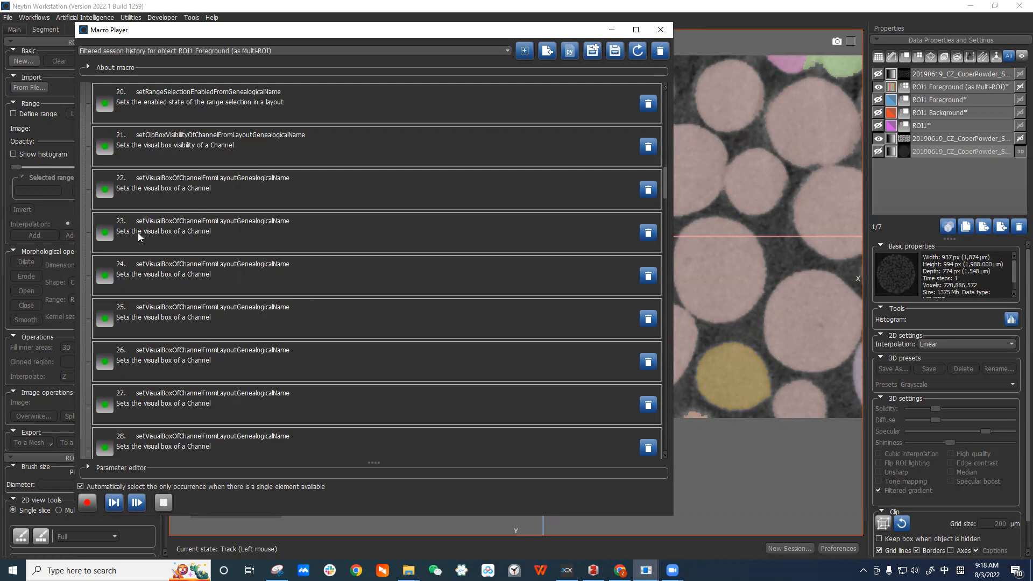
left_click(190, 224)
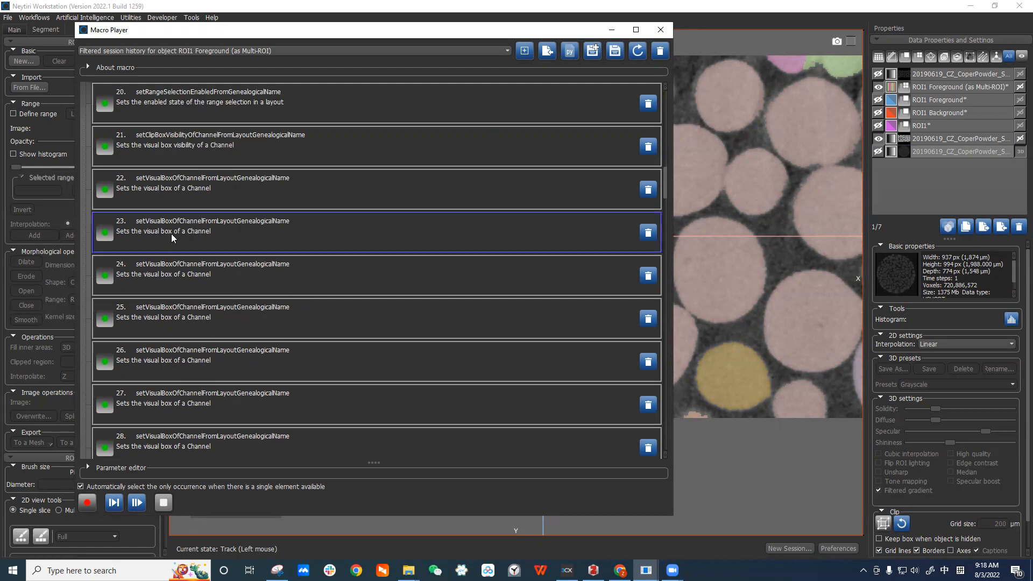
left_click(181, 274)
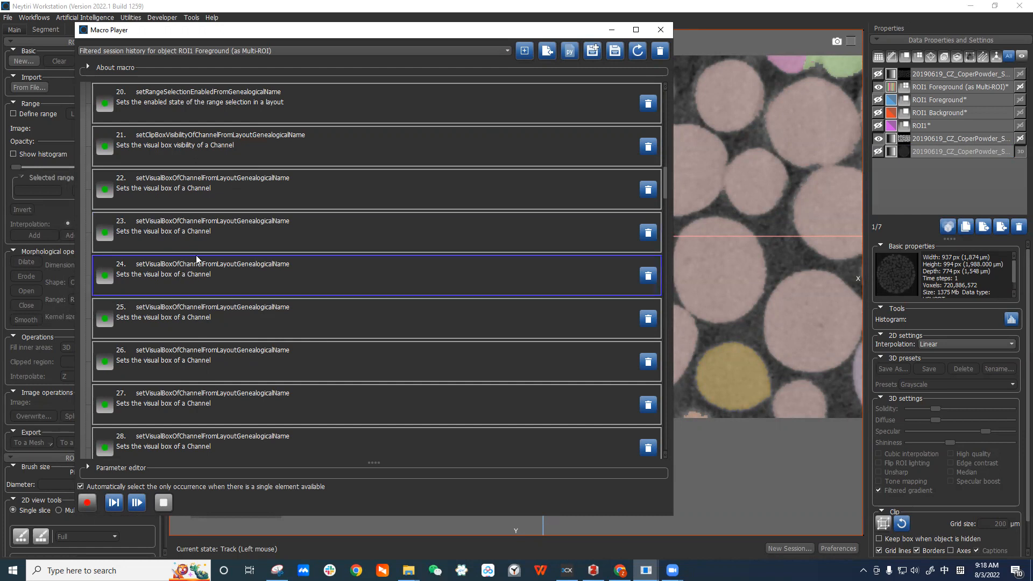
left_click(181, 232)
left_click(182, 197)
Inspect the crop entry and compare it with the original and cropped datasets in the data list.
scroll(311, 326, "down", 2)
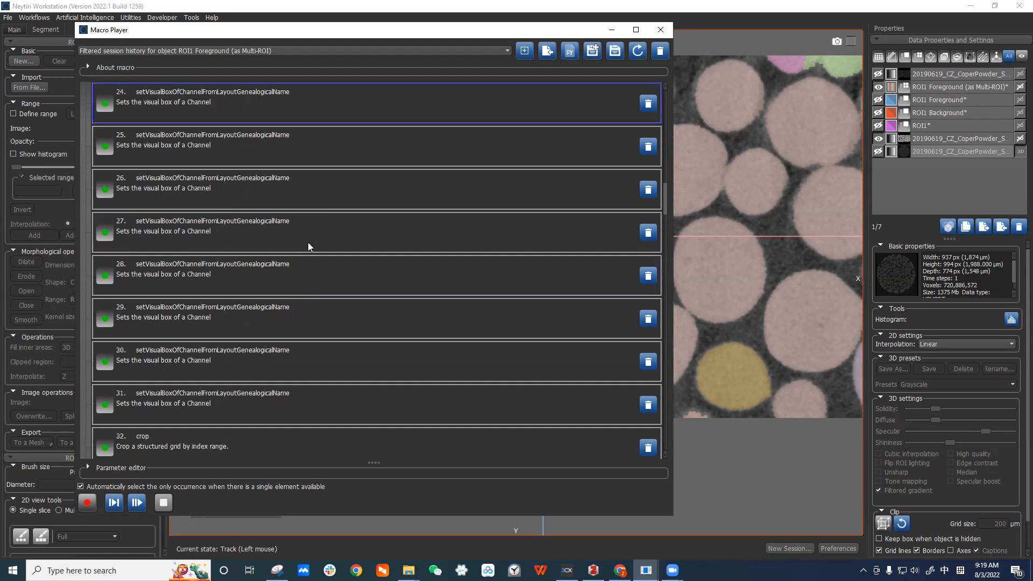
scroll(334, 323, "down", 2)
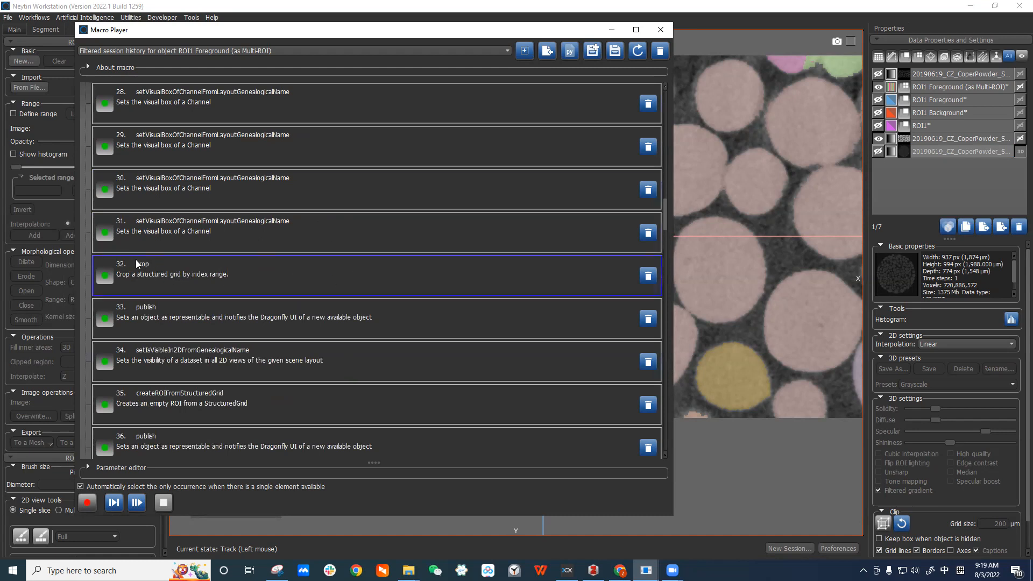
left_click(947, 151)
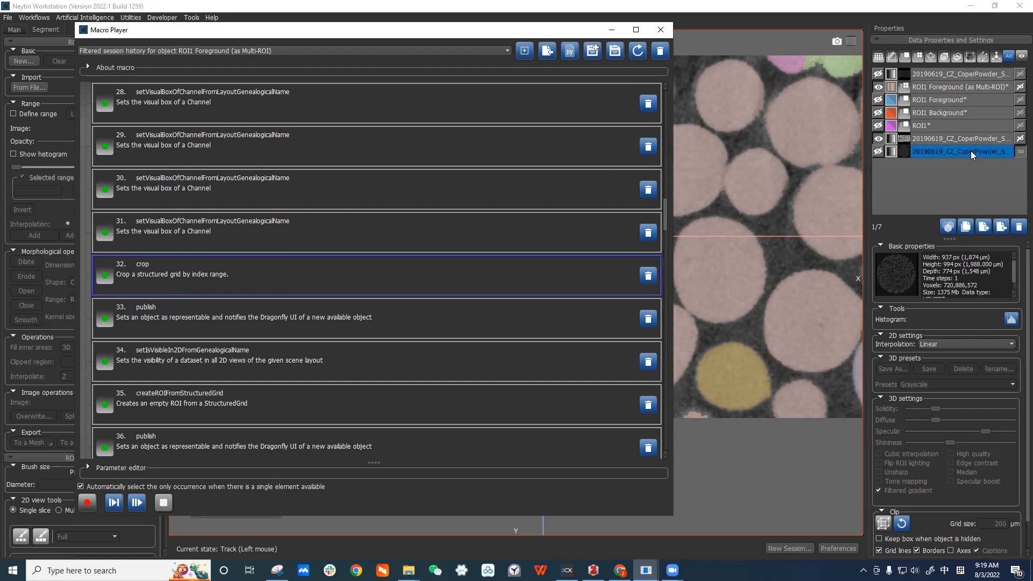
left_click(947, 140)
left_click(190, 276)
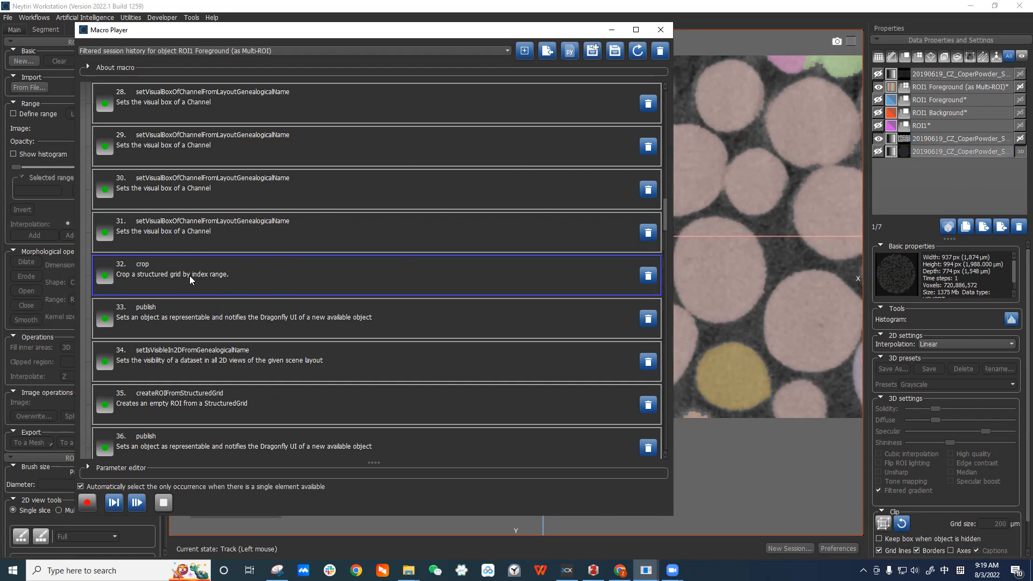
left_click(926, 139)
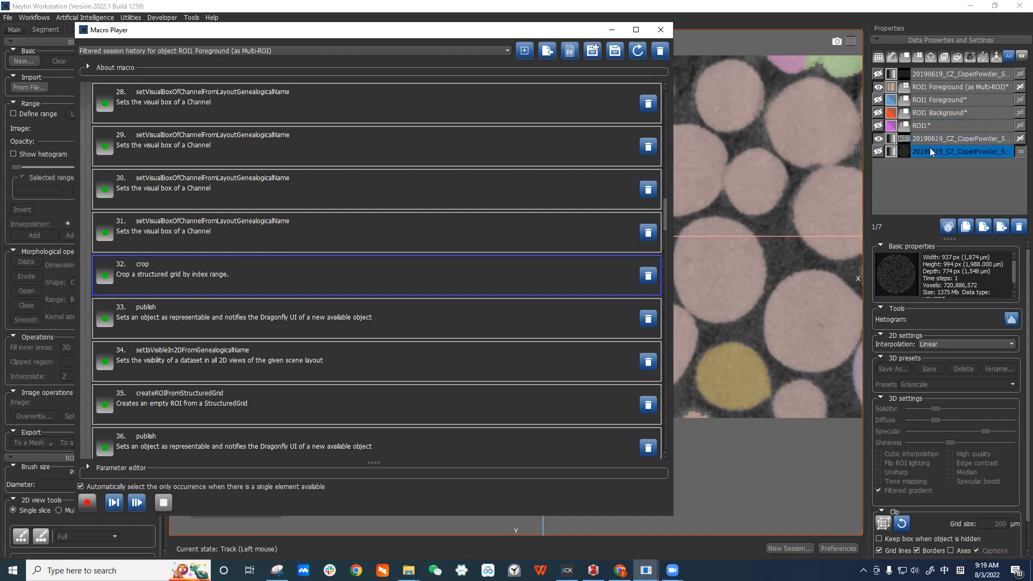
left_click(971, 153)
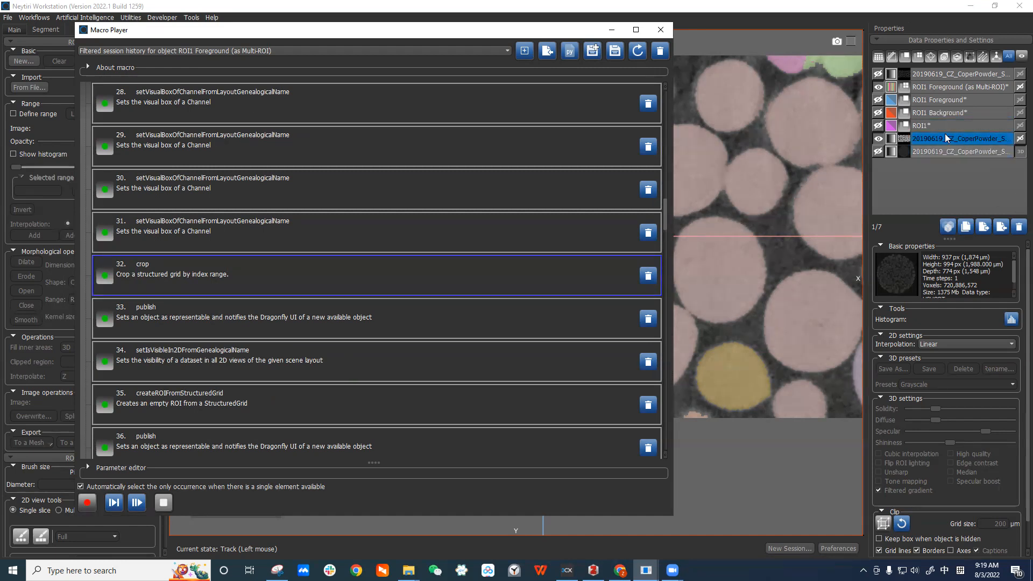
scroll(183, 258, "down", 3)
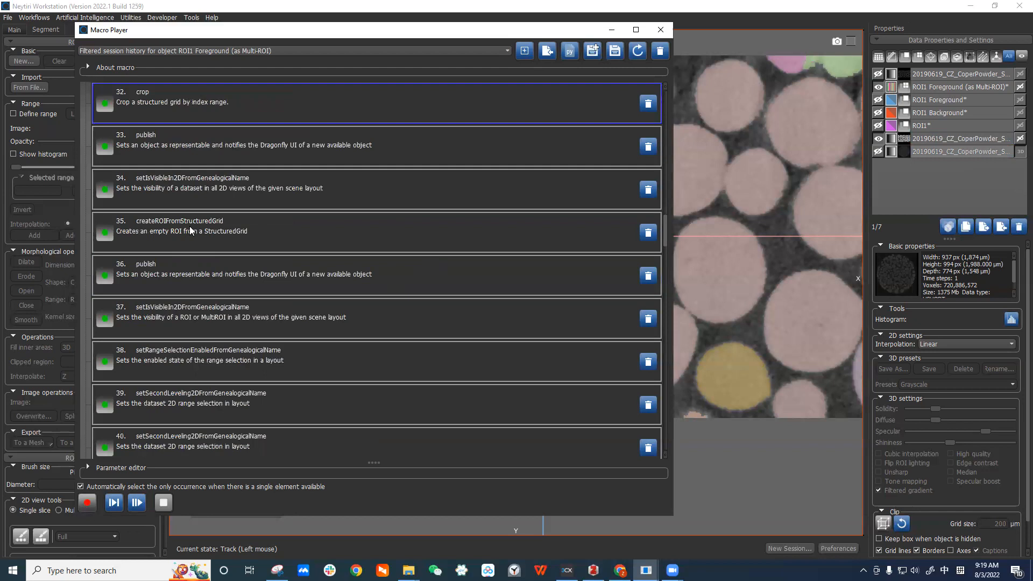
Review the ROI creation, range-selection, addRange, undo and reverse entries of the macro.
left_click(164, 146)
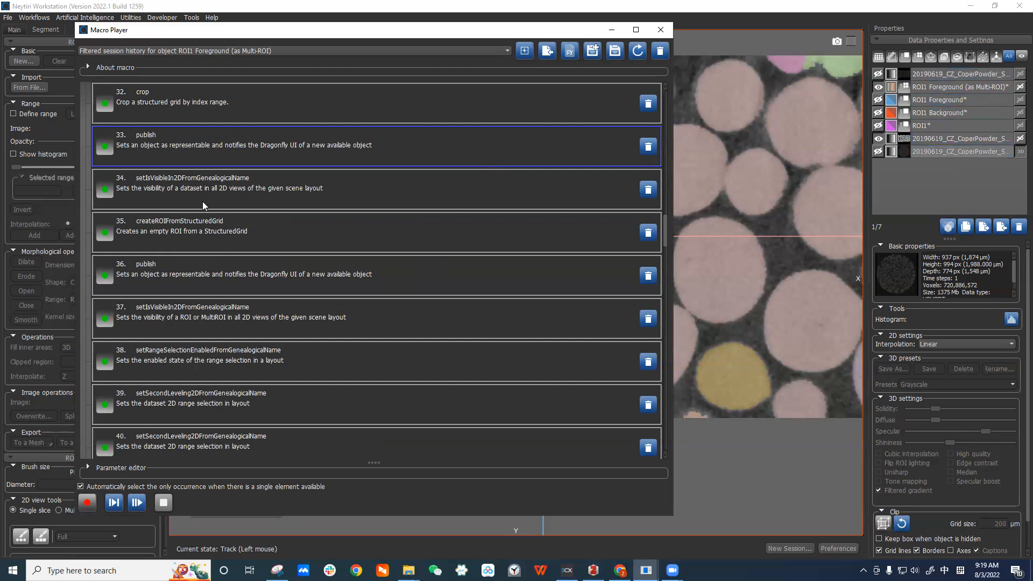
scroll(213, 190, "down", 2)
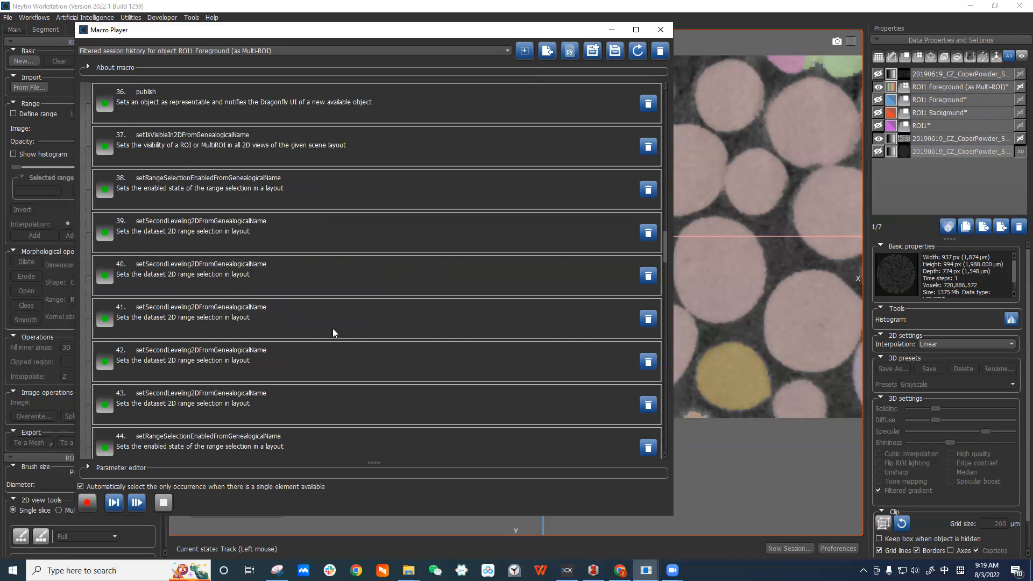
scroll(332, 330, "down", 2)
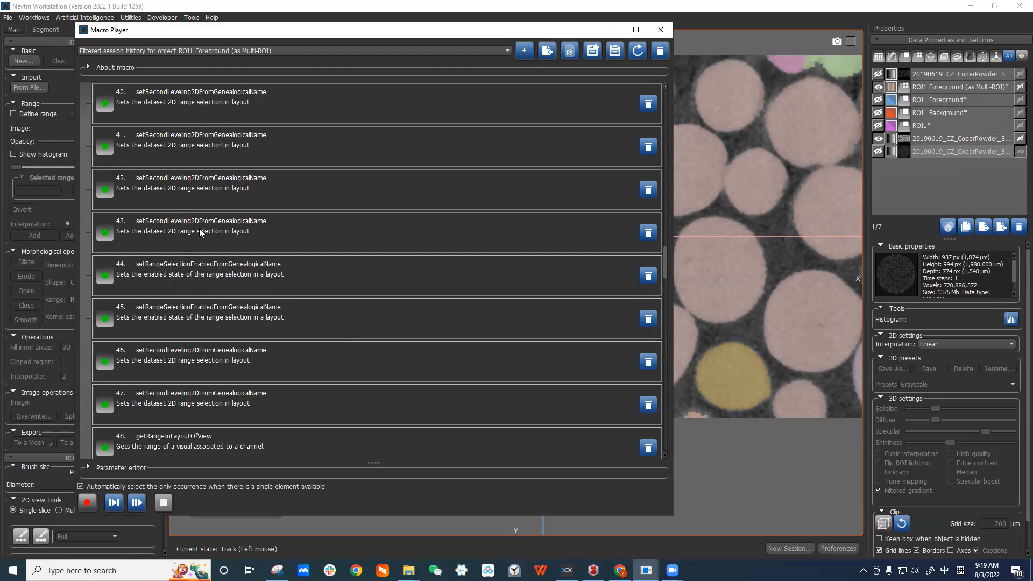
left_click(182, 279)
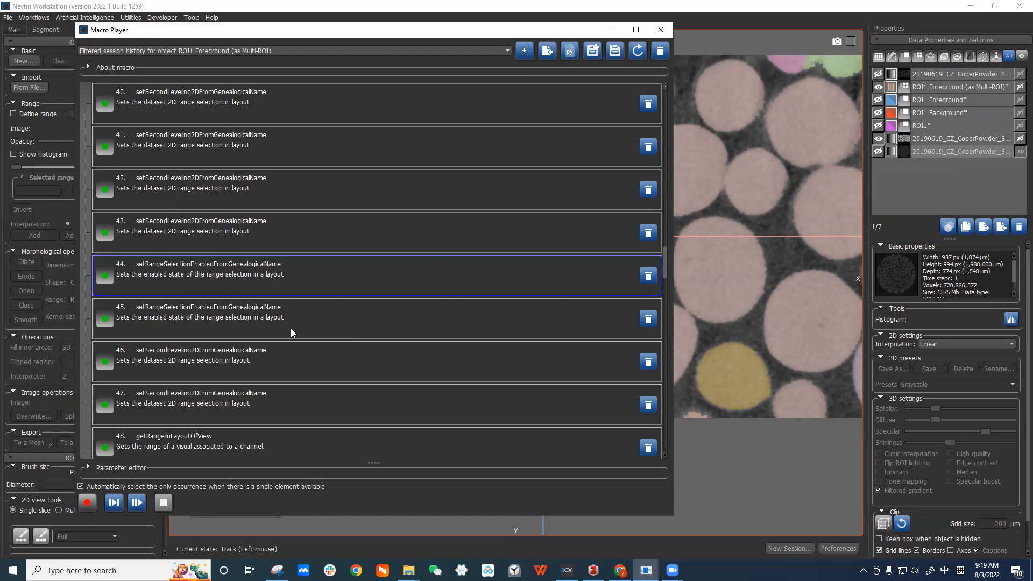
scroll(290, 330, "down", 2)
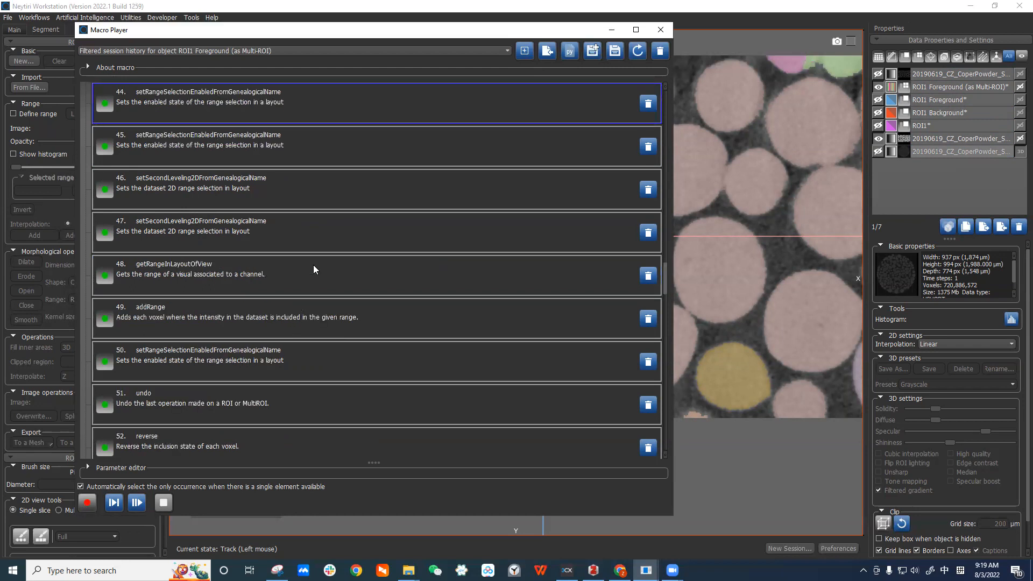
left_click(287, 315)
scroll(237, 293, "down", 2)
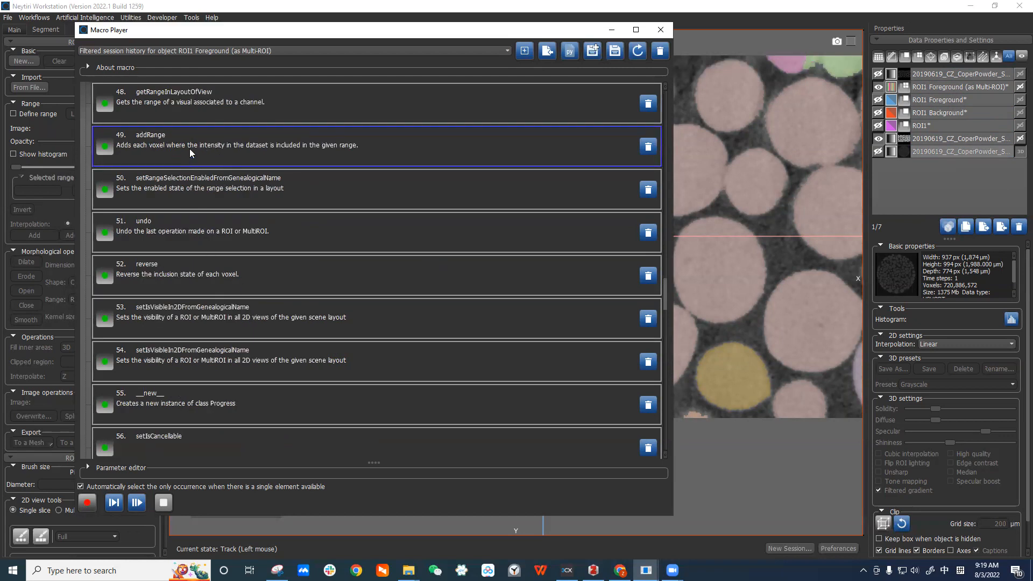
left_click(196, 230)
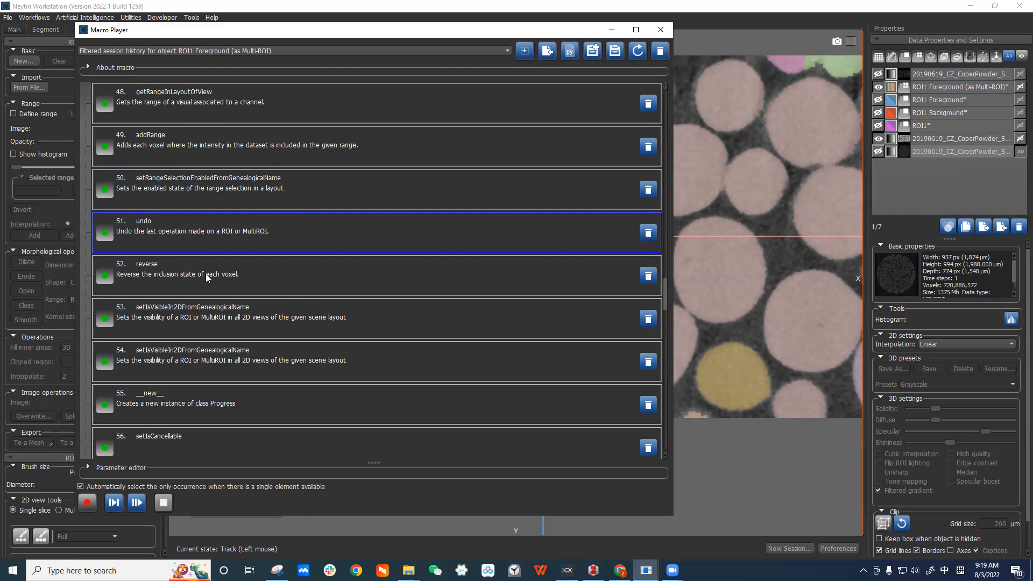
left_click(223, 275)
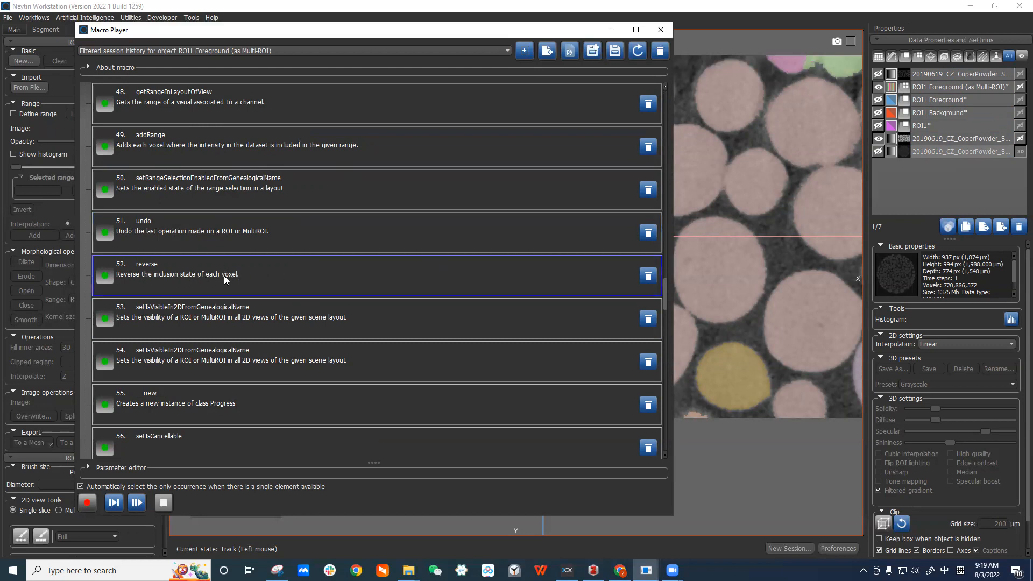
Review the Otsu split, erode and labeling entries further down the macro list.
scroll(240, 270, "down", 4)
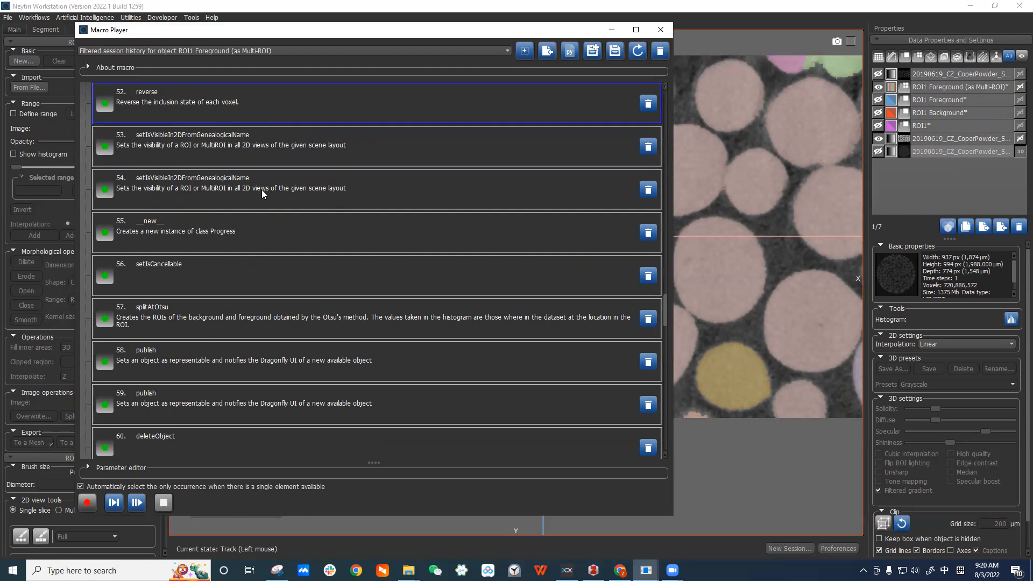
left_click(207, 326)
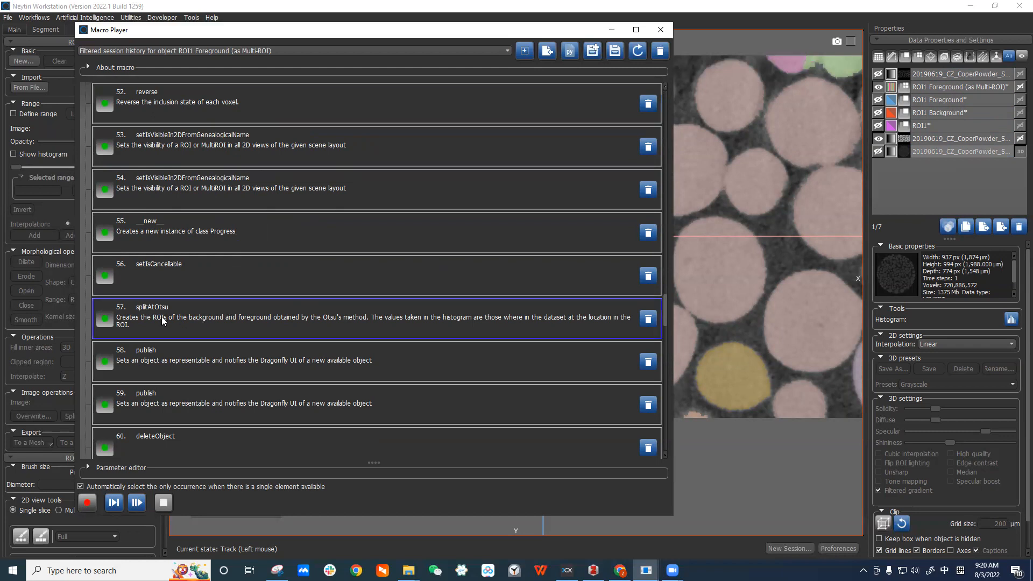
scroll(180, 301, "down", 2)
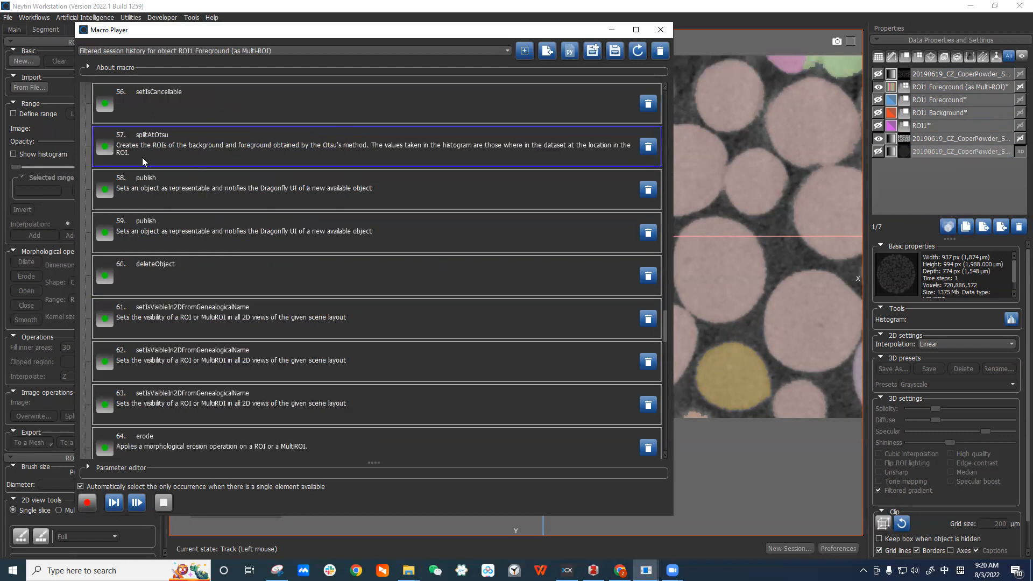
left_click(167, 200)
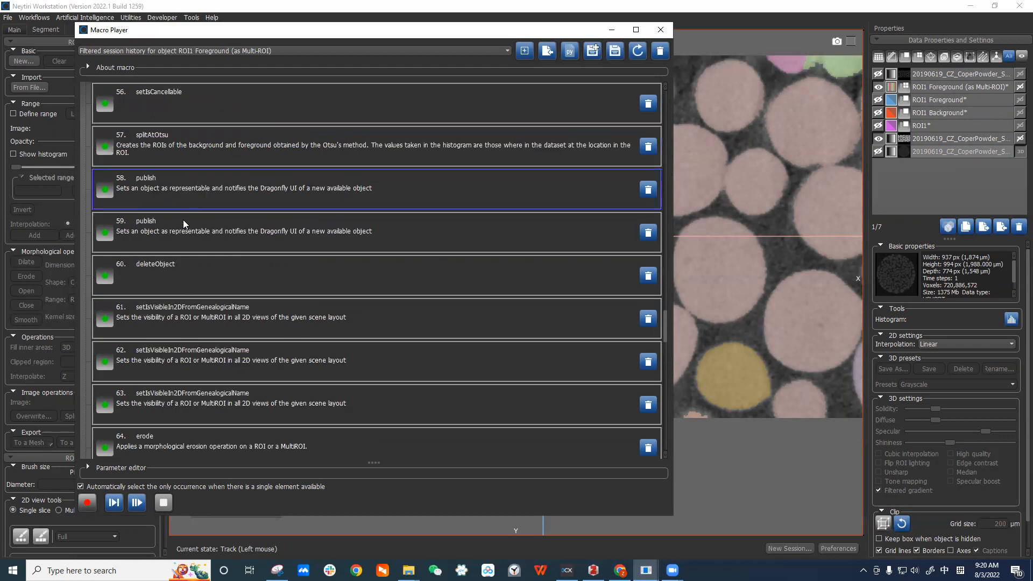
left_click(942, 101)
scroll(229, 253, "down", 4)
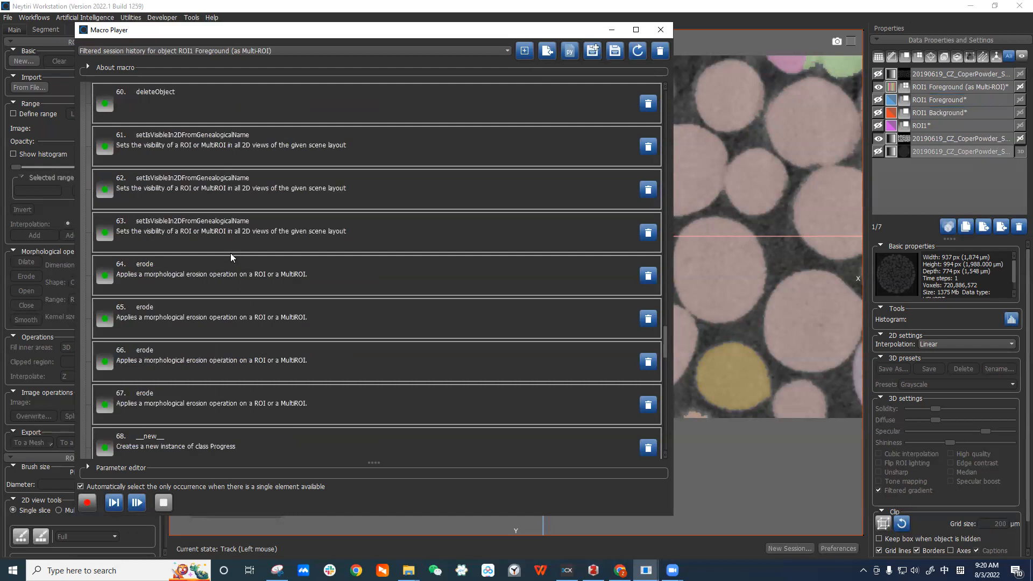
left_click(213, 265)
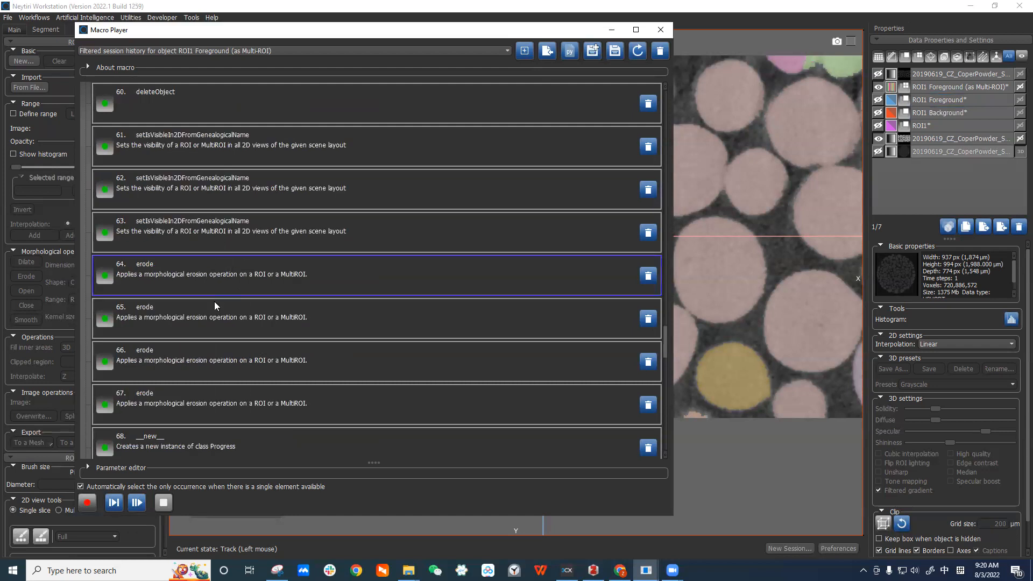
scroll(254, 350, "down", 4)
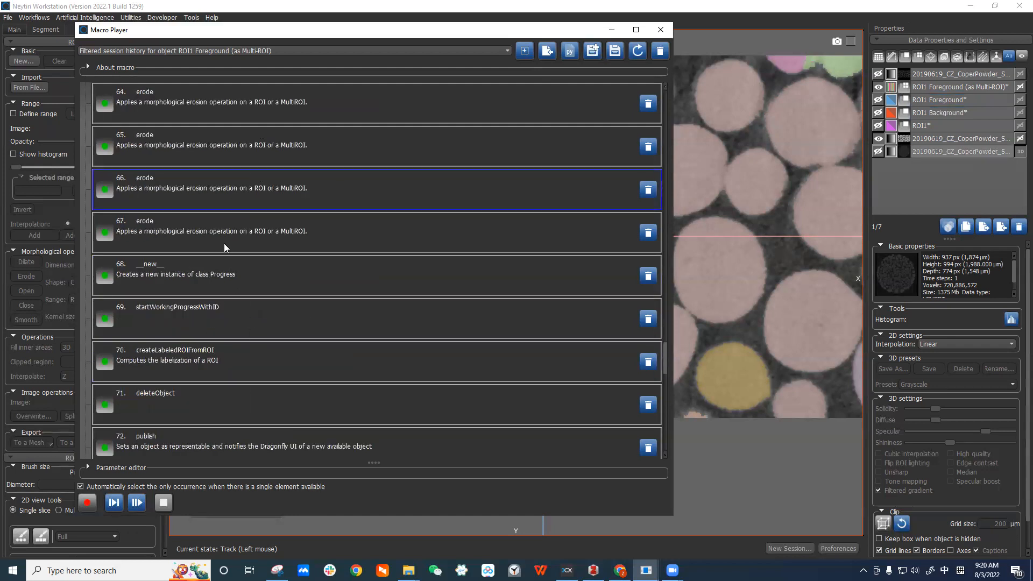
left_click(252, 320)
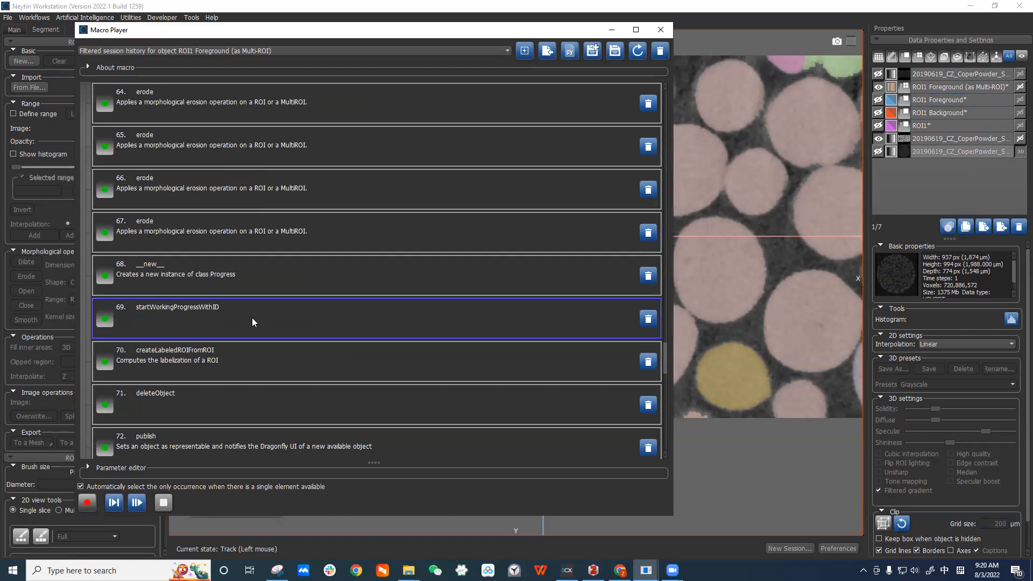
scroll(253, 318, "down", 4)
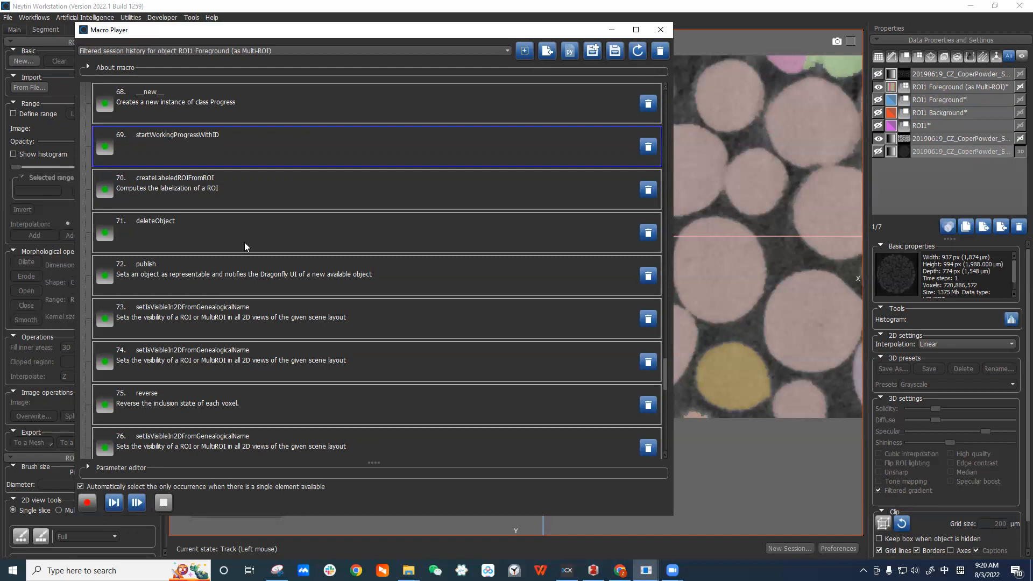
Review the publish and reverse entries of the macro and compare them with the Foreground and Background ROIs in the data list.
left_click(277, 282)
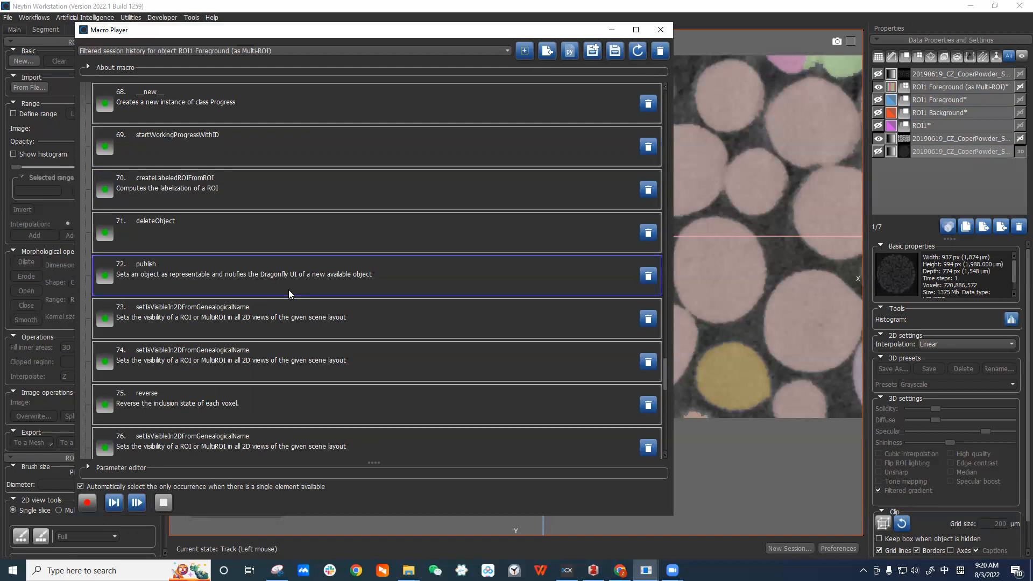
left_click(944, 89)
scroll(268, 259, "down", 4)
left_click(229, 235)
left_click(963, 114)
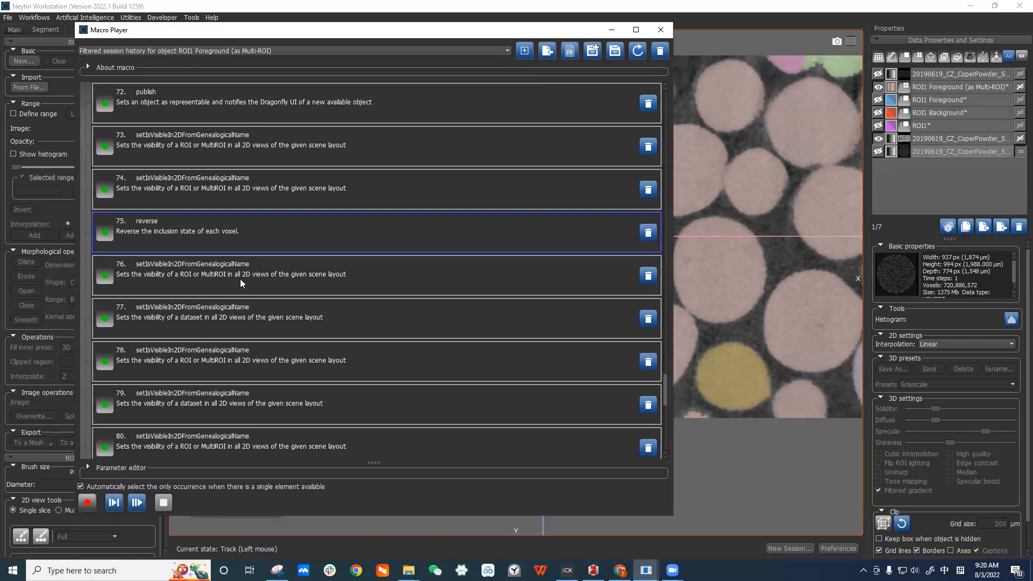
Scroll through the addOperation, output-node and computeWatershedWithMask entries at the end of the macro.
scroll(240, 279, "down", 4)
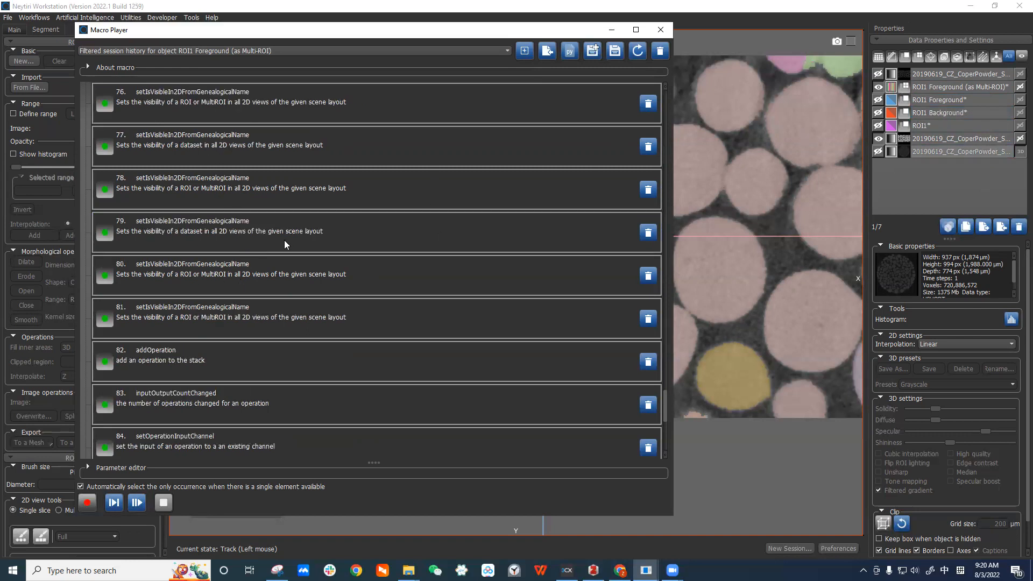
scroll(275, 312, "down", 4)
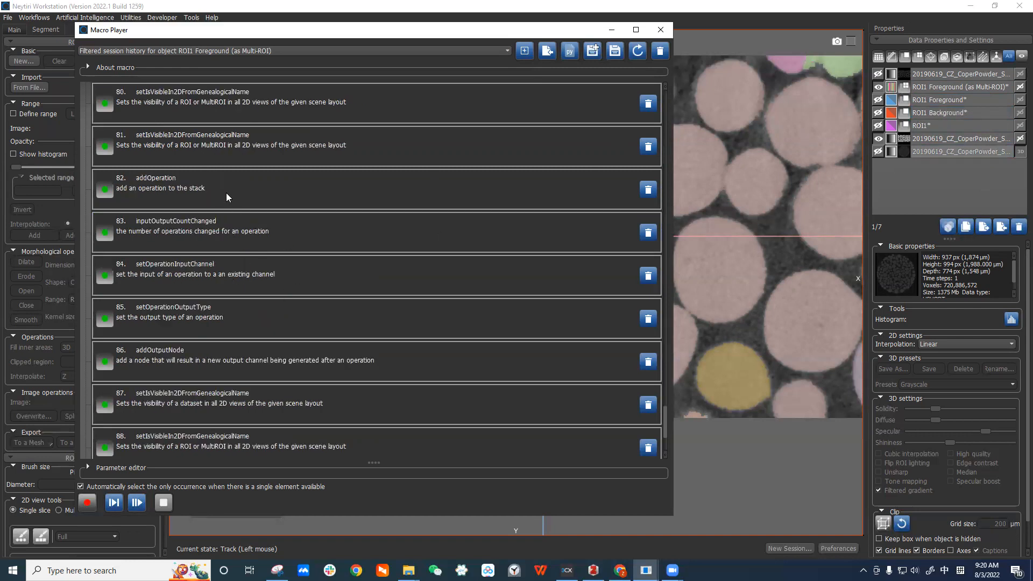
left_click(249, 192)
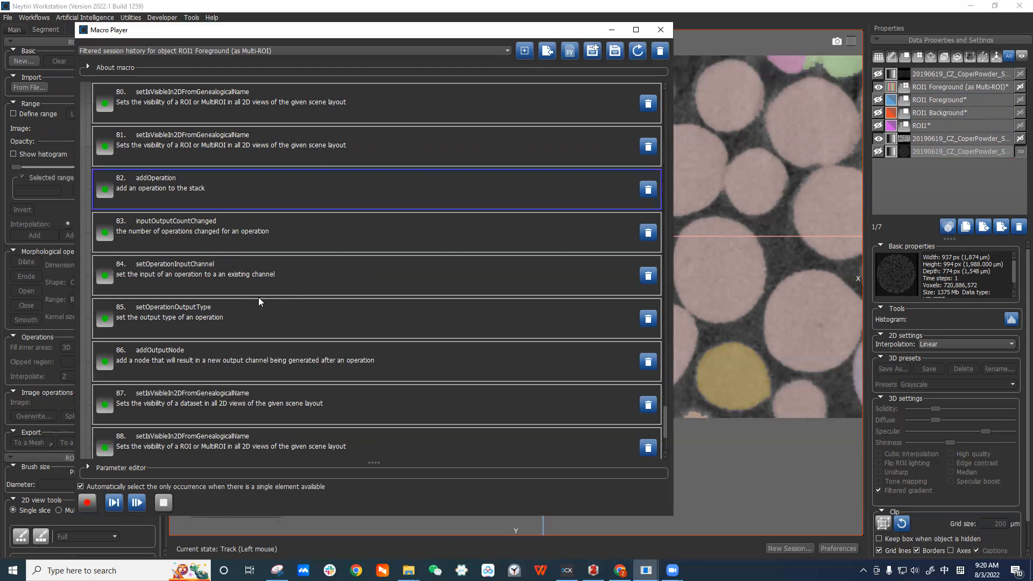
scroll(258, 297, "down", 3)
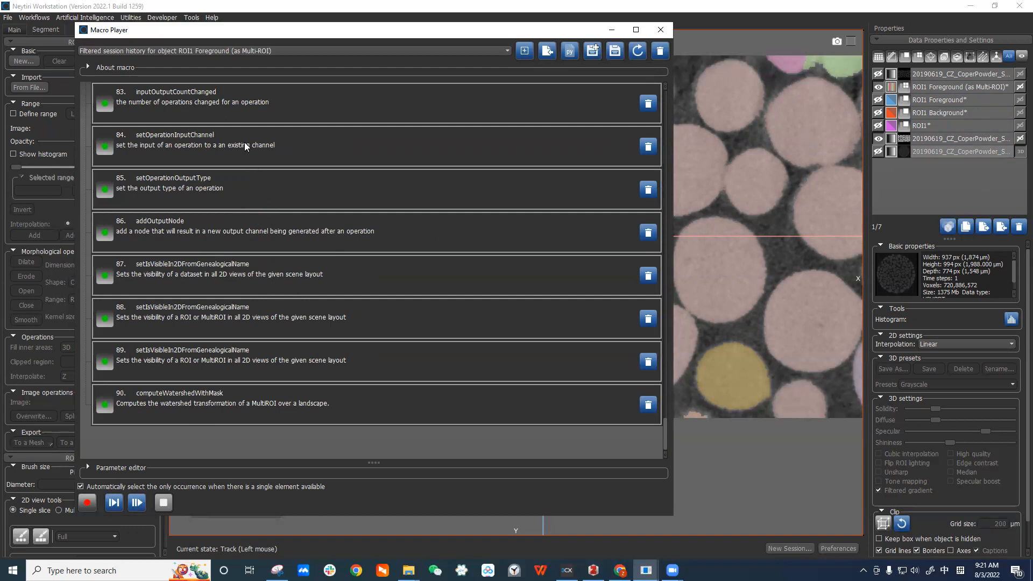
left_click(276, 144)
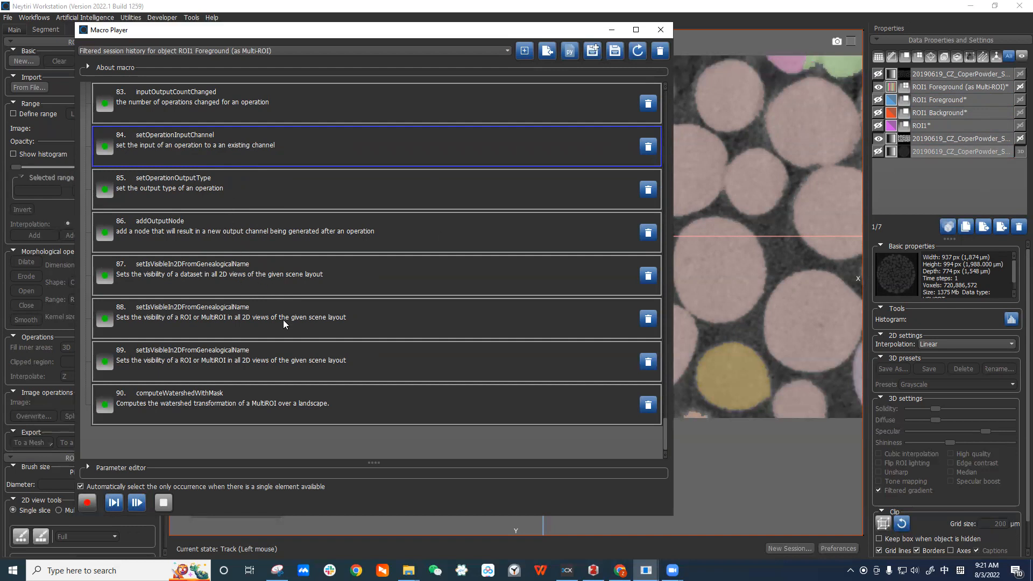
left_click(252, 406)
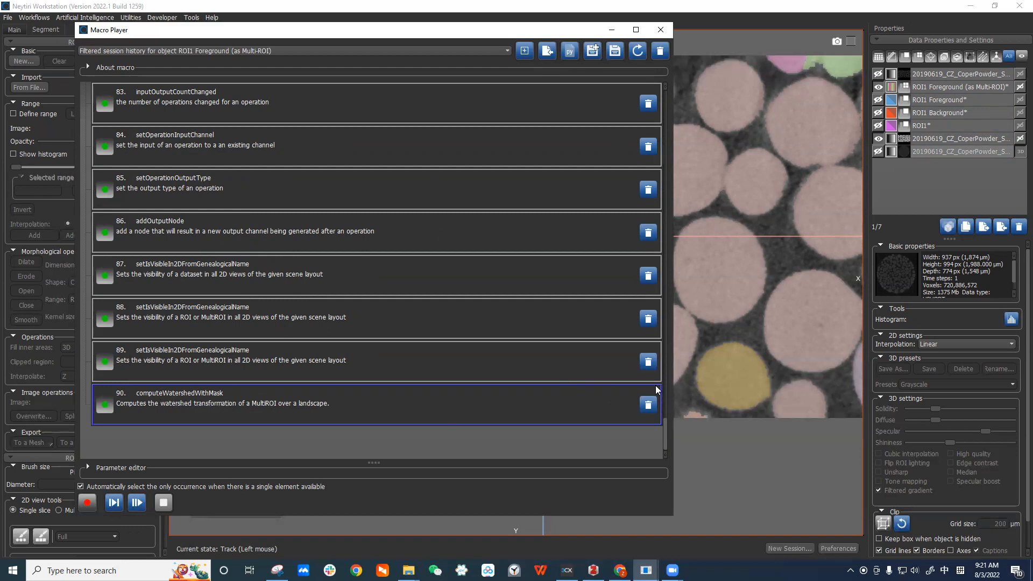
Return to the start of the macro list and check the session-history object selector.
left_click_drag(667, 446, 669, 108)
left_click(945, 86)
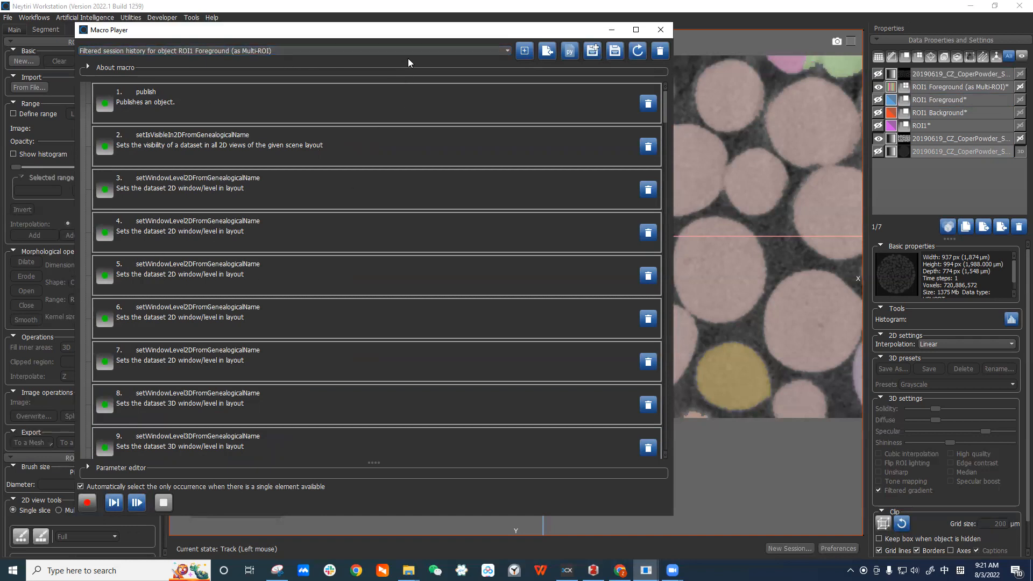
left_click(469, 51)
left_click(469, 50)
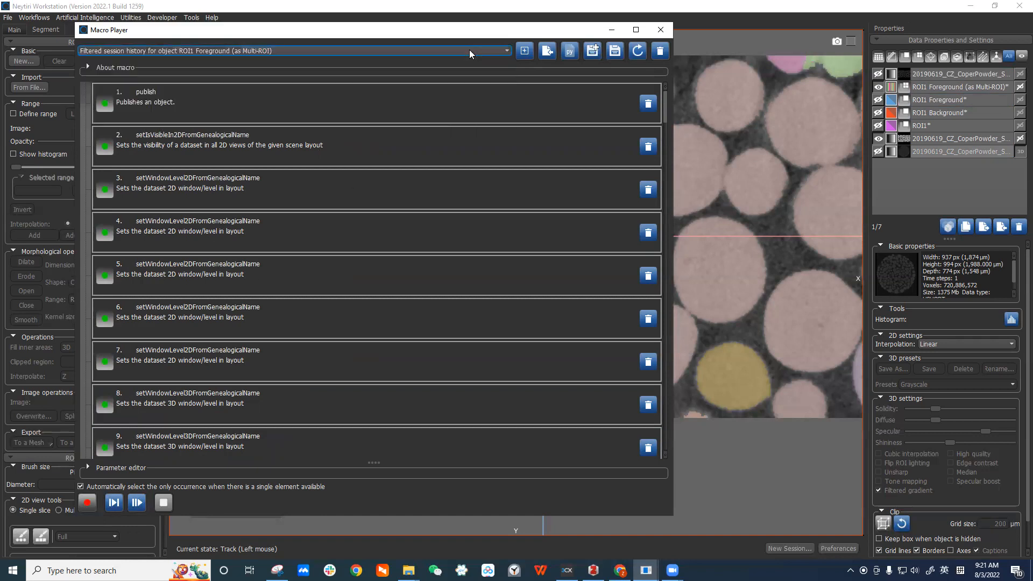
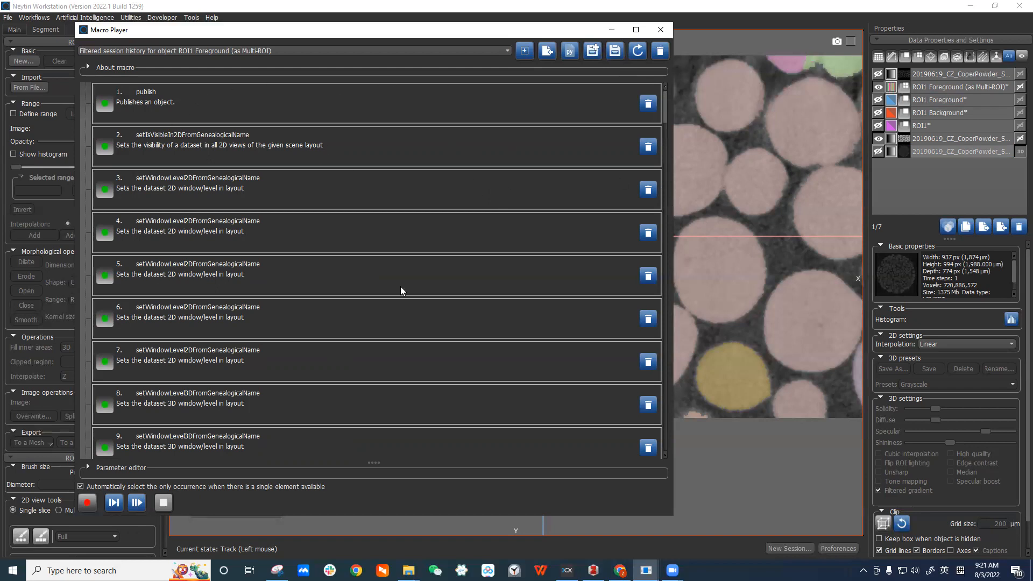
Scroll through the macro entries around the crop and publish actions and select the createROIFromStructuredGrid entry.
left_click_drag(145, 40, 164, 41)
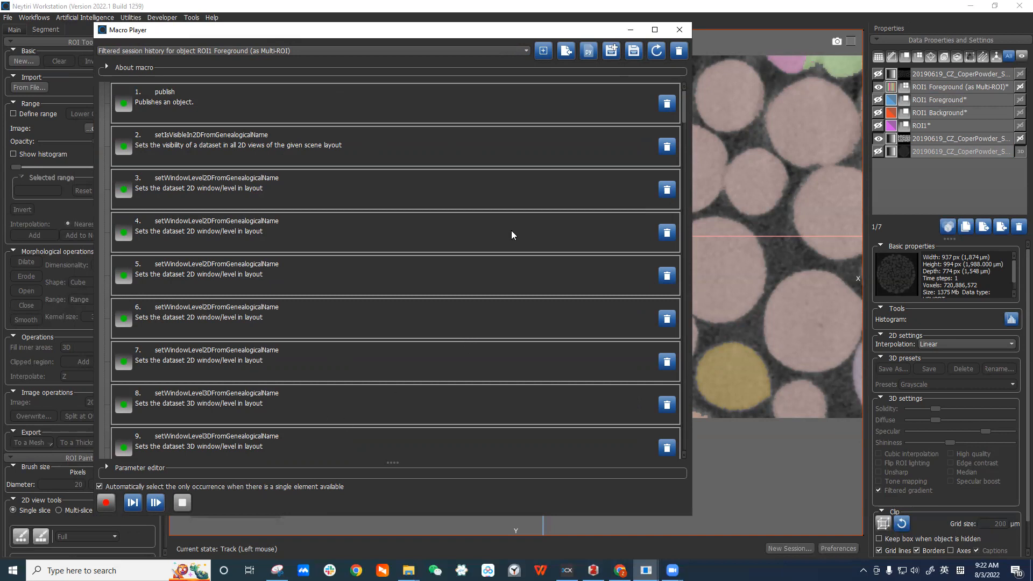
scroll(463, 265, "down", 5)
scroll(464, 266, "down", 3)
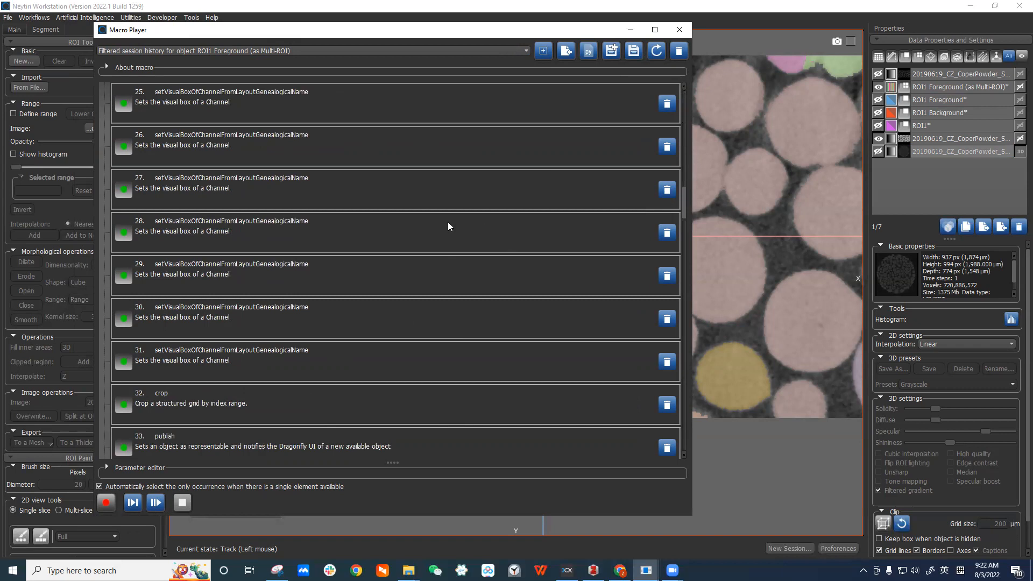
scroll(450, 226, "down", 2)
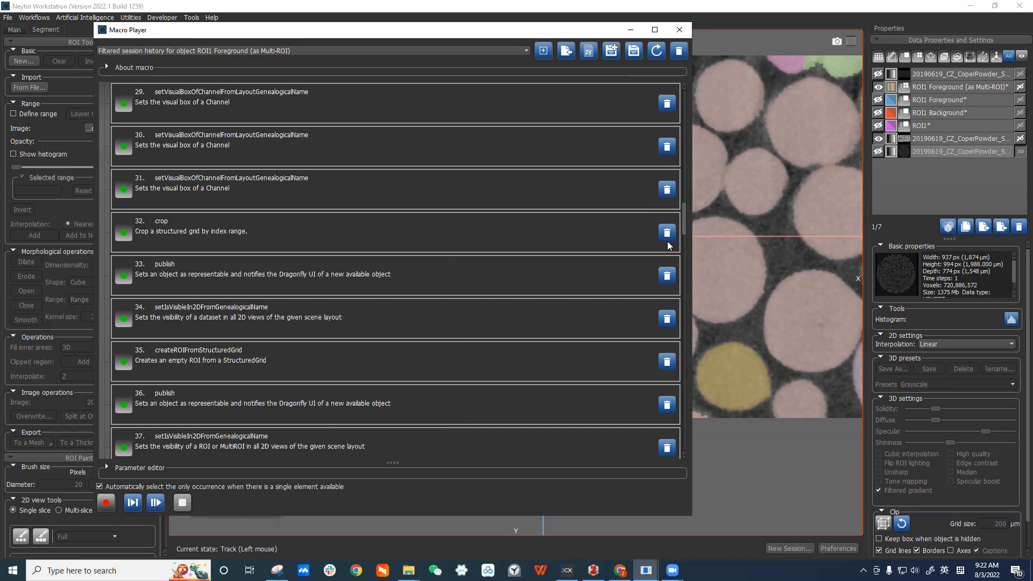
scroll(636, 266, "down", 2)
scroll(637, 267, "down", 4)
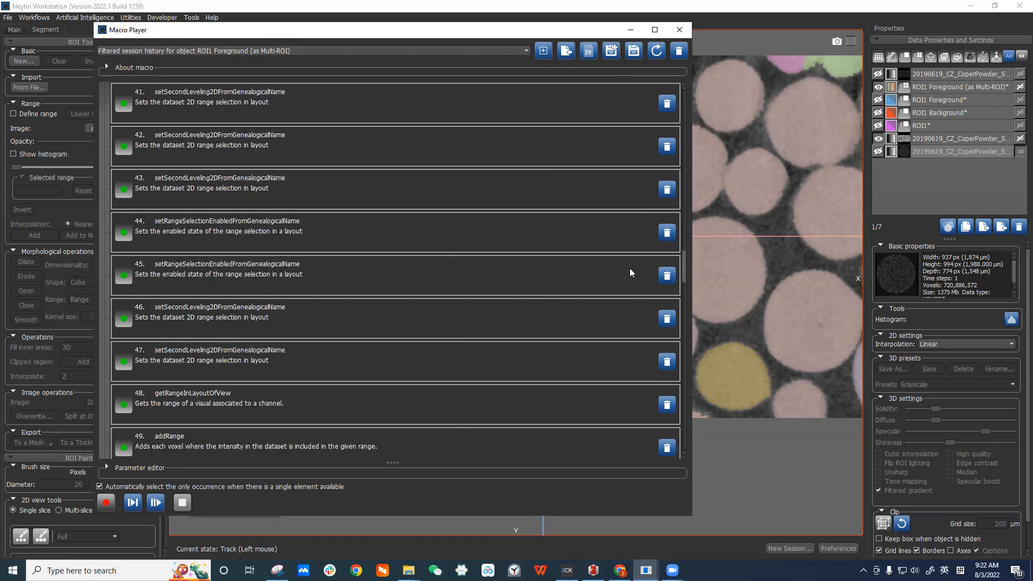
scroll(630, 272, "up", 12)
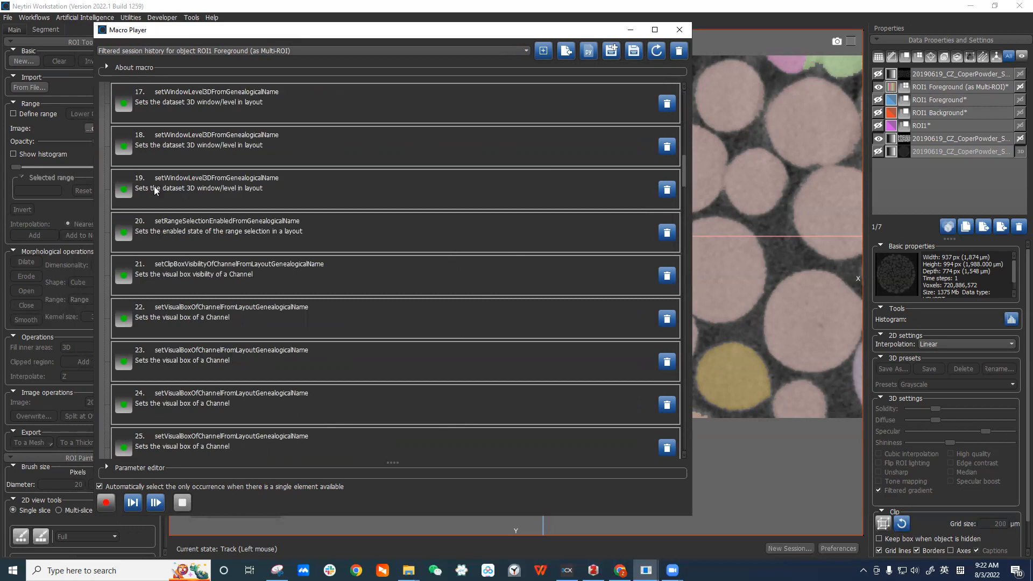
left_click(344, 155)
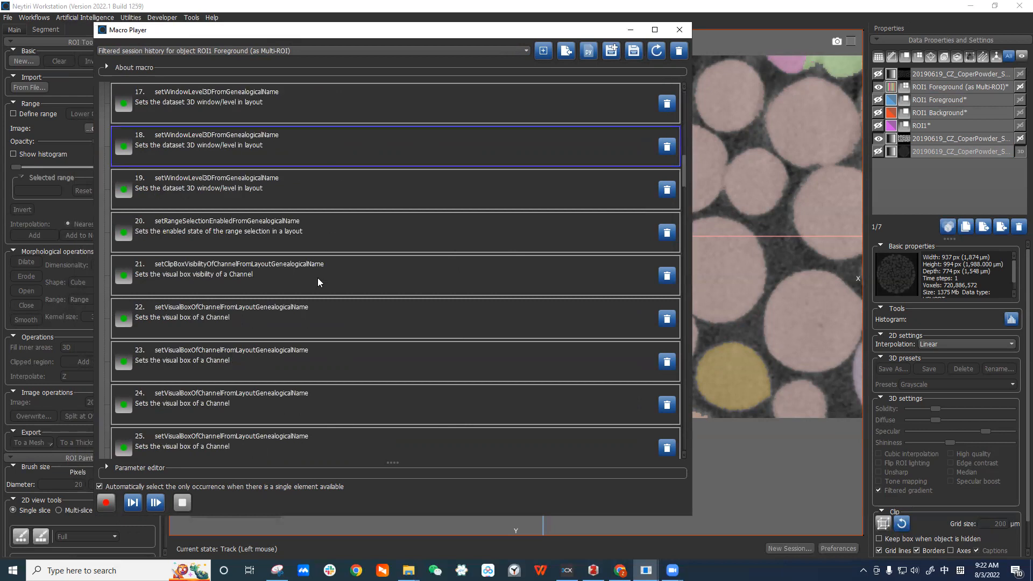
scroll(340, 318, "down", 6)
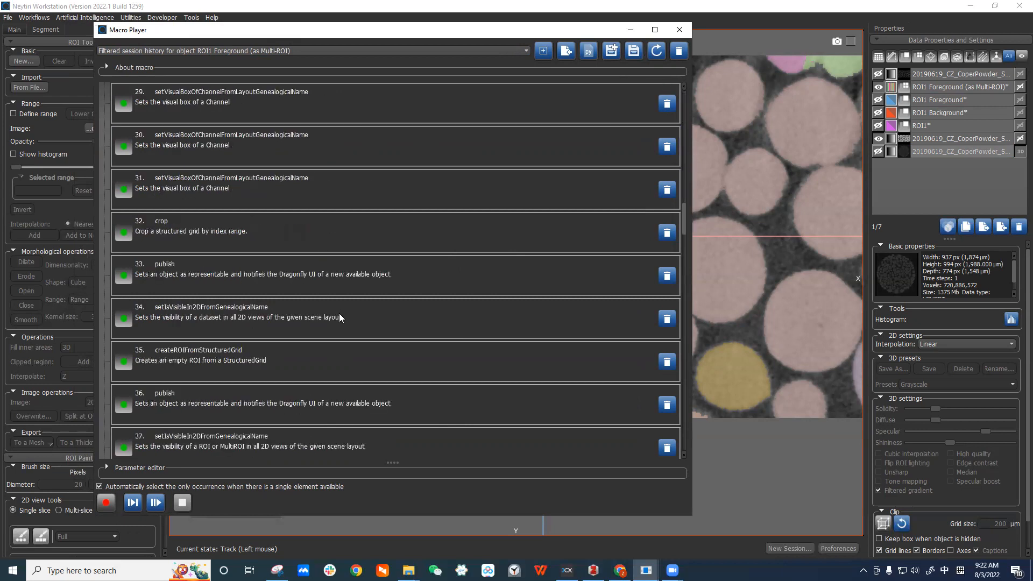
left_click(364, 366)
scroll(402, 354, "down", 2)
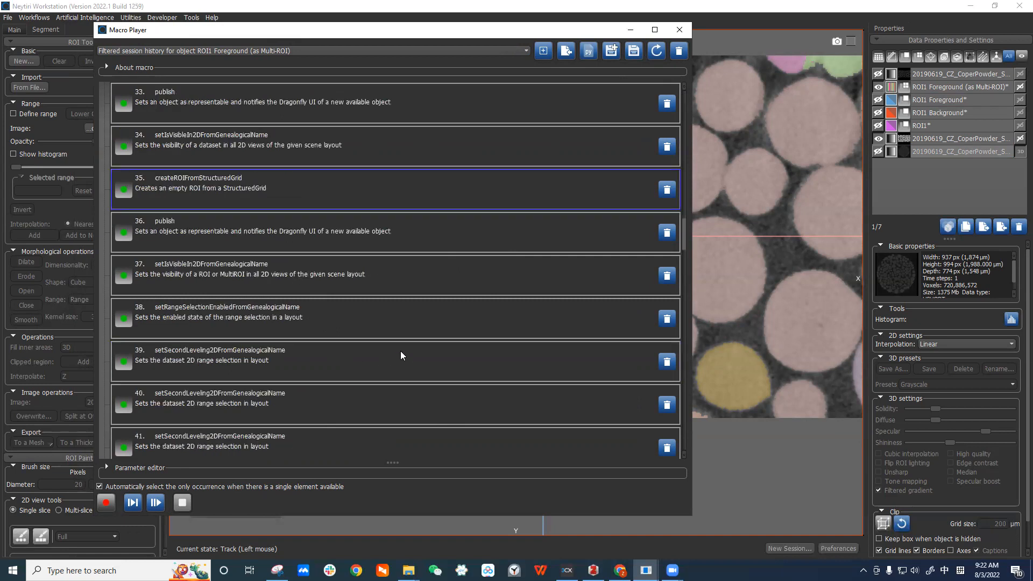
Expand the parameter editor to inspect the createROIFromStructuredGrid entry's parameters.
left_click(111, 468)
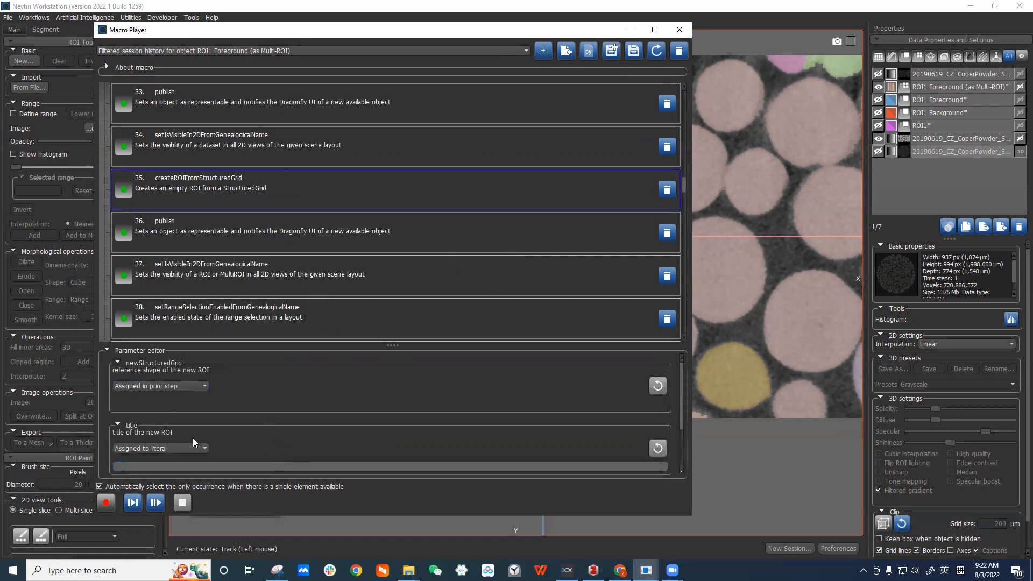
scroll(275, 424, "down", 1)
scroll(301, 412, "up", 1)
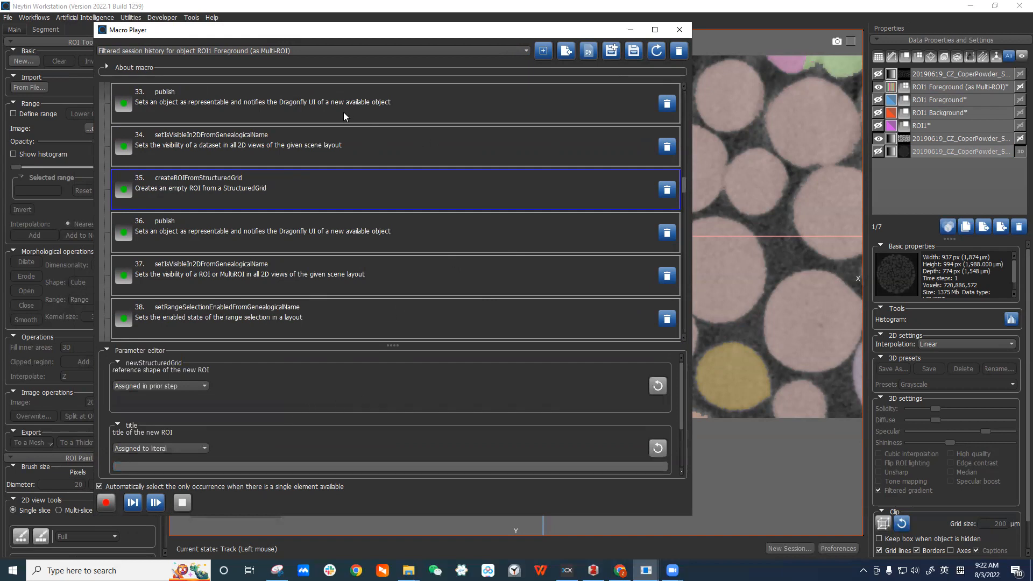
Open the current macro file as Python code in Notepad, scroll through it, and close it.
left_click(589, 54)
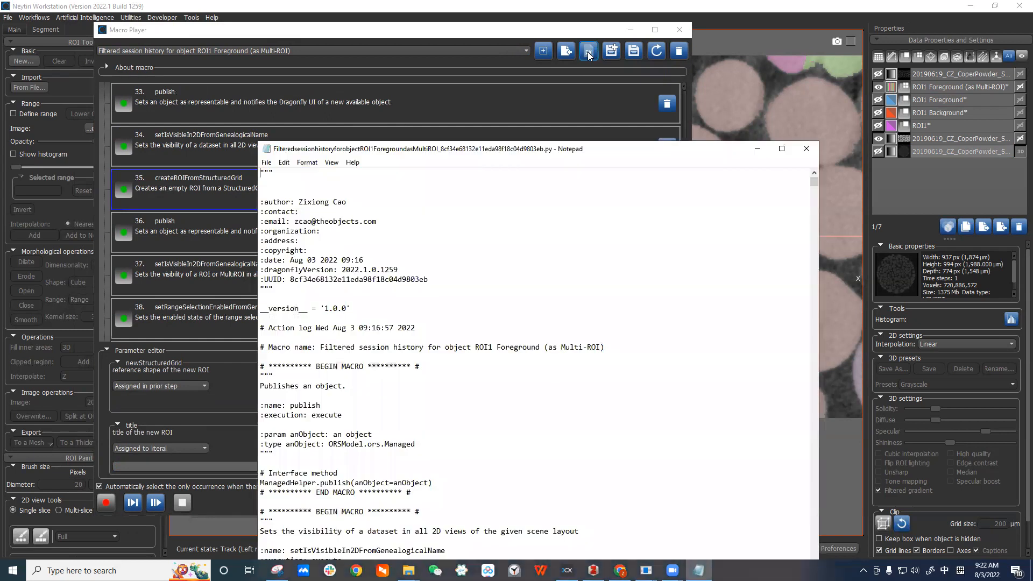
left_click_drag(602, 147, 583, 82)
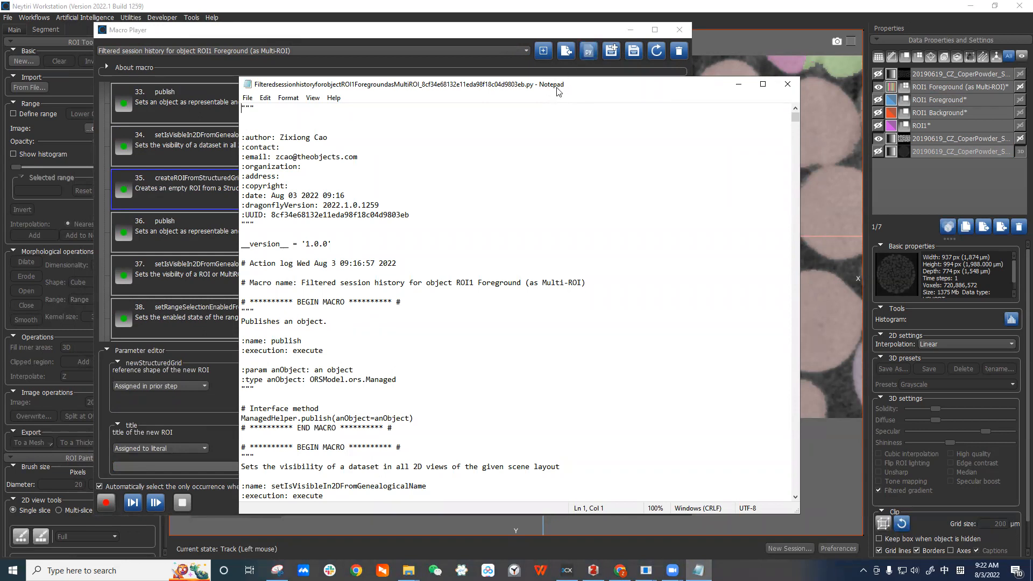
scroll(792, 173, "down", 13)
left_click_drag(795, 124, 801, 211)
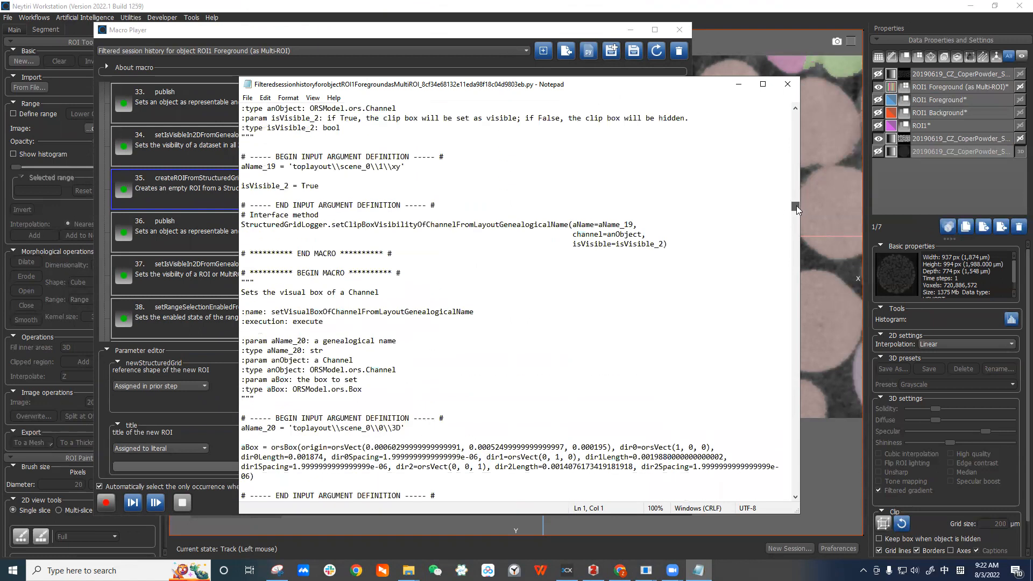
scroll(366, 338, "down", 5)
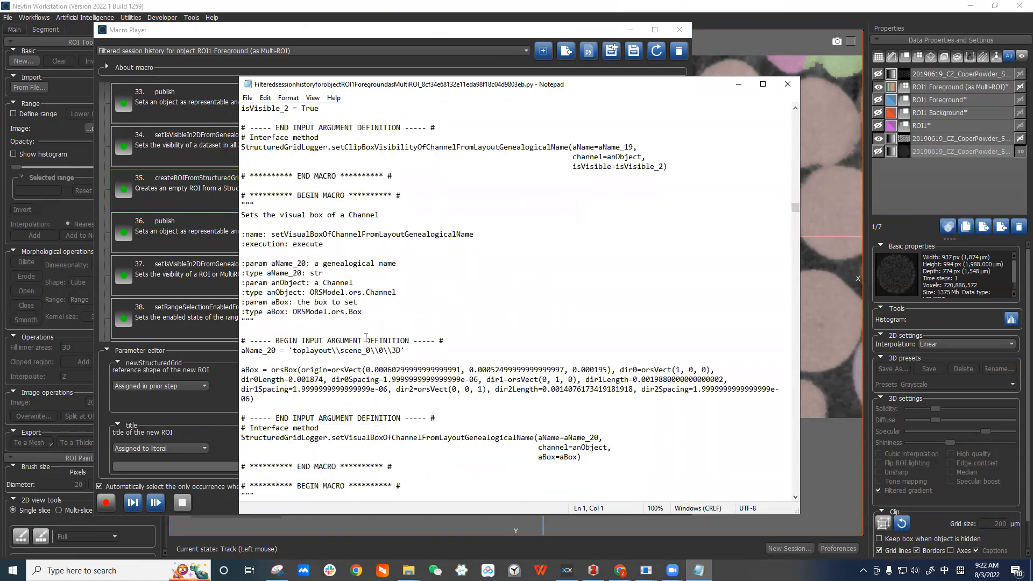
scroll(408, 369, "down", 1)
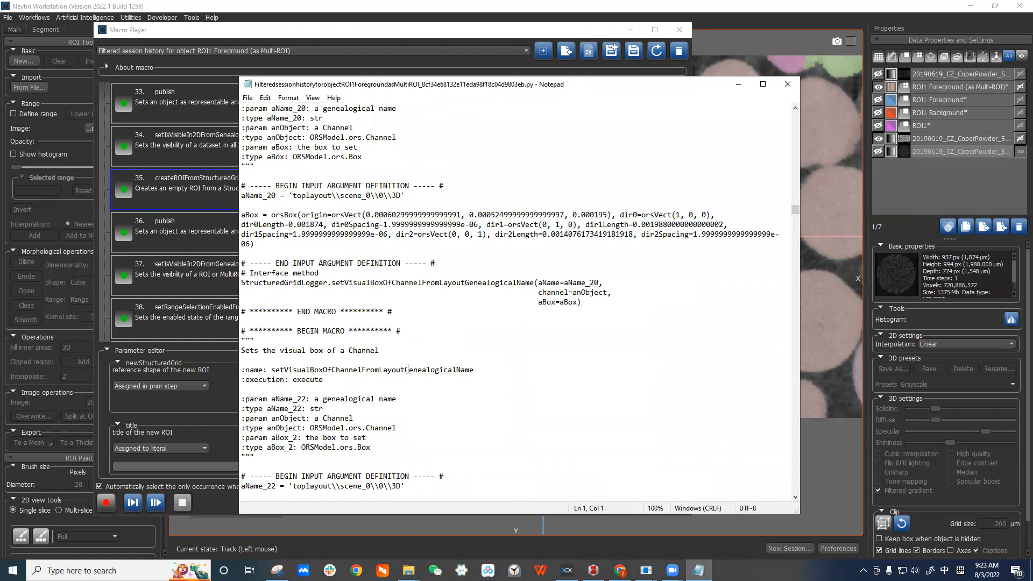
scroll(407, 369, "down", 1)
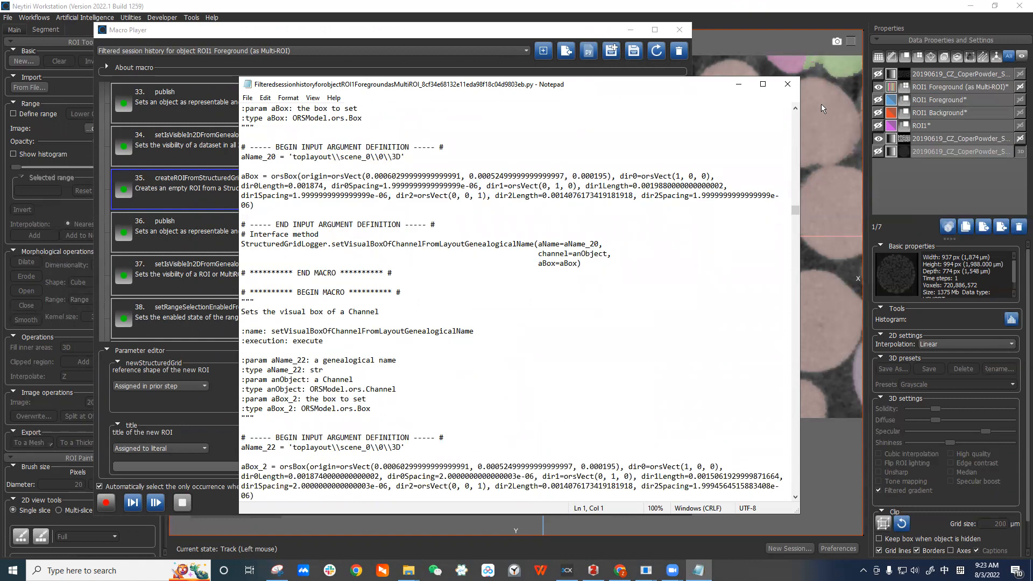
left_click(787, 86)
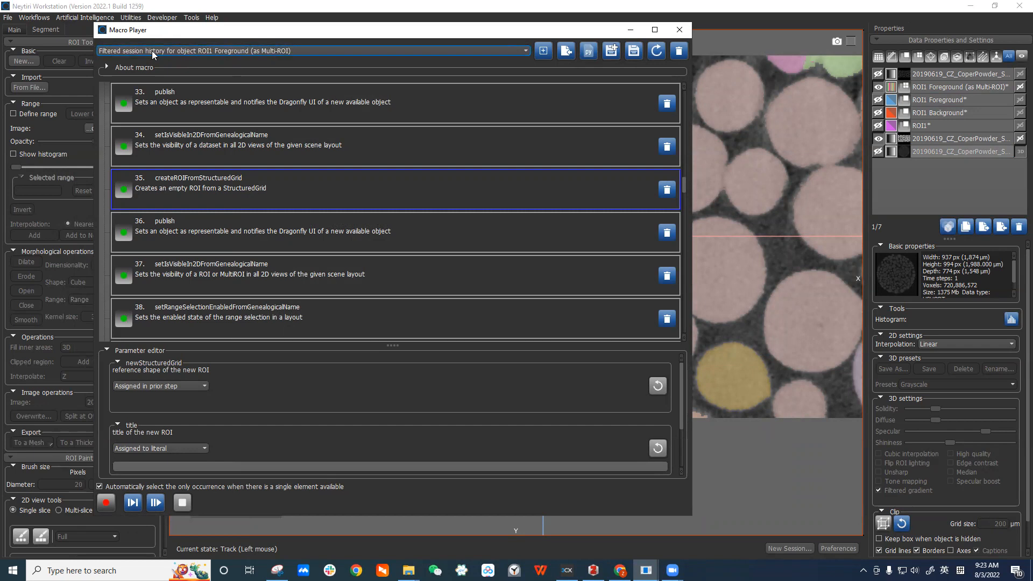
Browse the list of available macros in the macro selector without changing the selection.
left_click(406, 52)
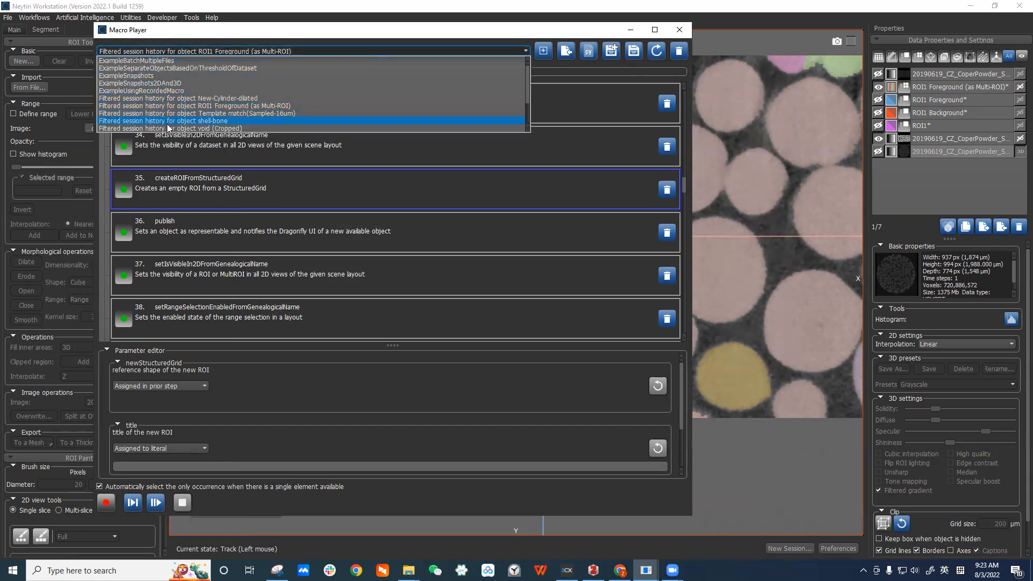
scroll(230, 108, "down", 2)
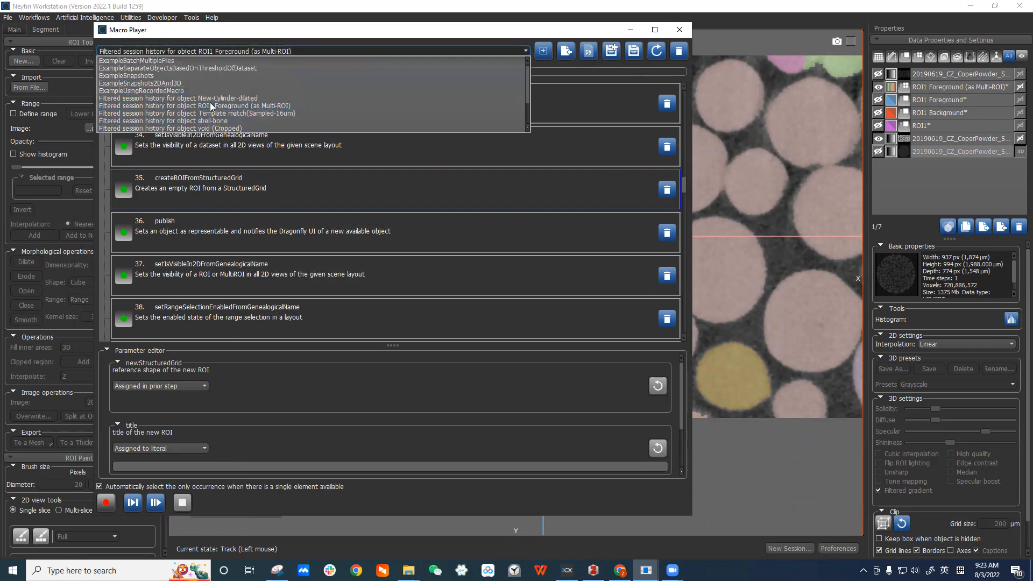
left_click(419, 33)
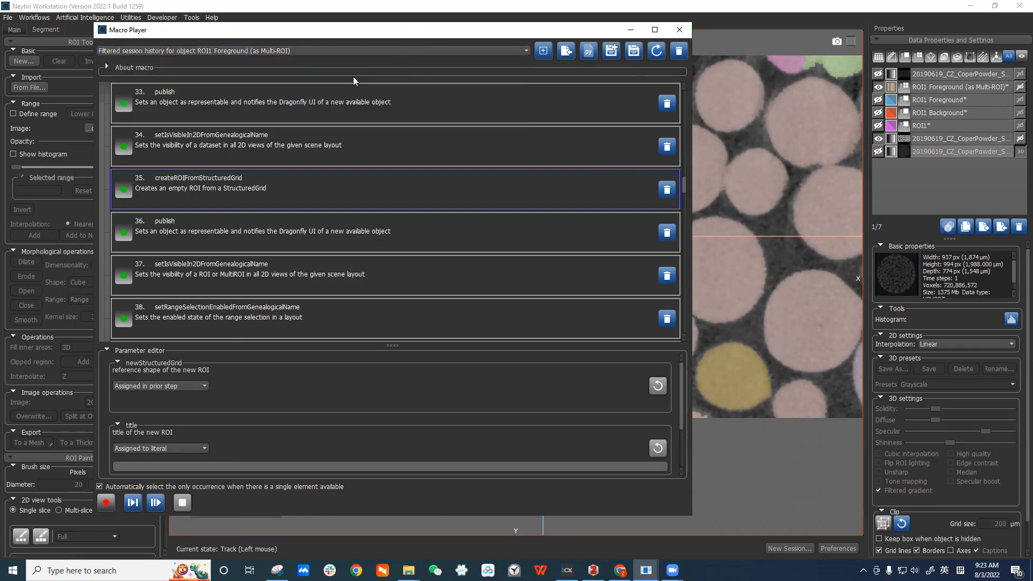
Save the macro, overwriting the current file, and close the Macro Player.
left_click(634, 54)
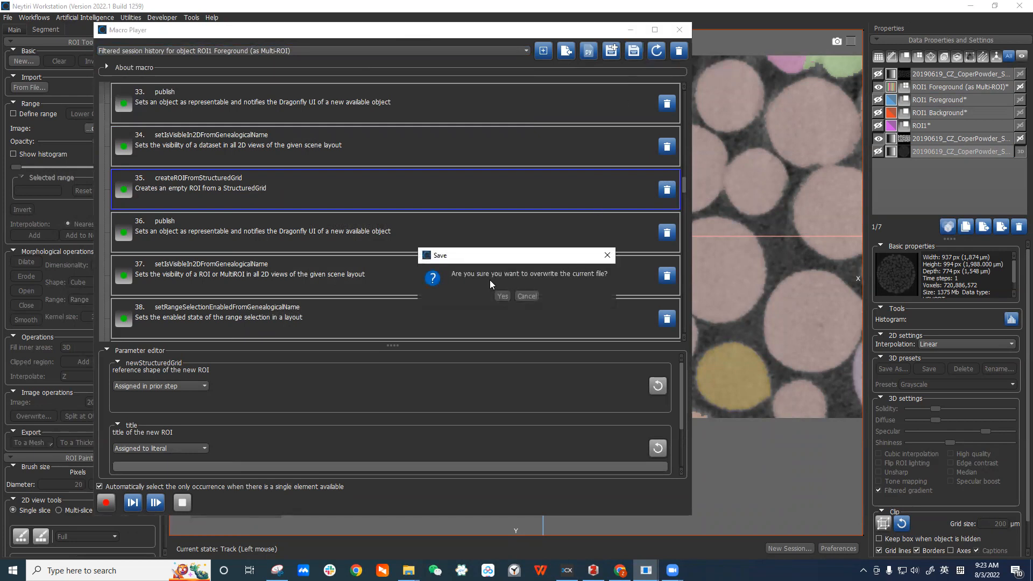
left_click(500, 299)
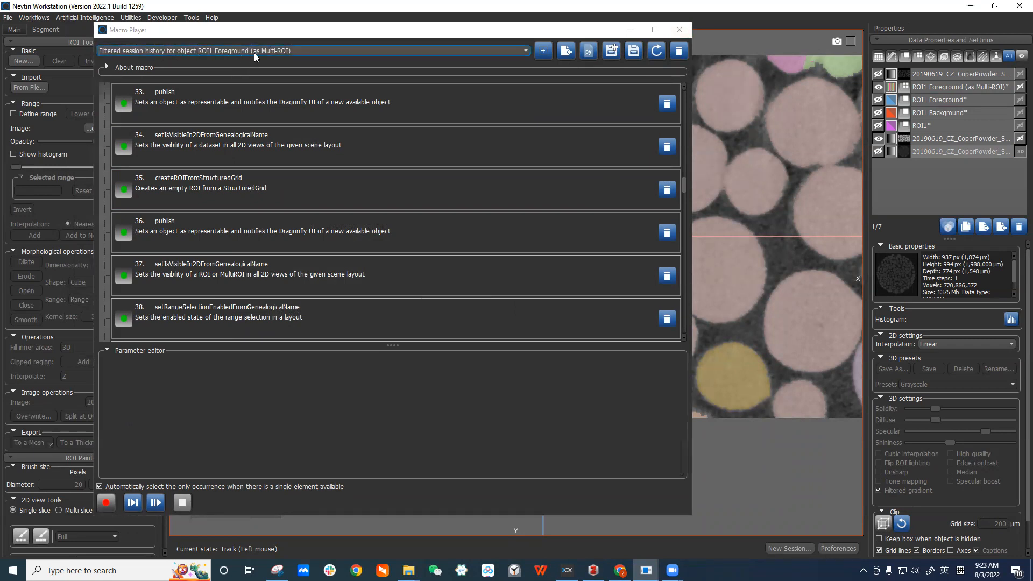
left_click(679, 30)
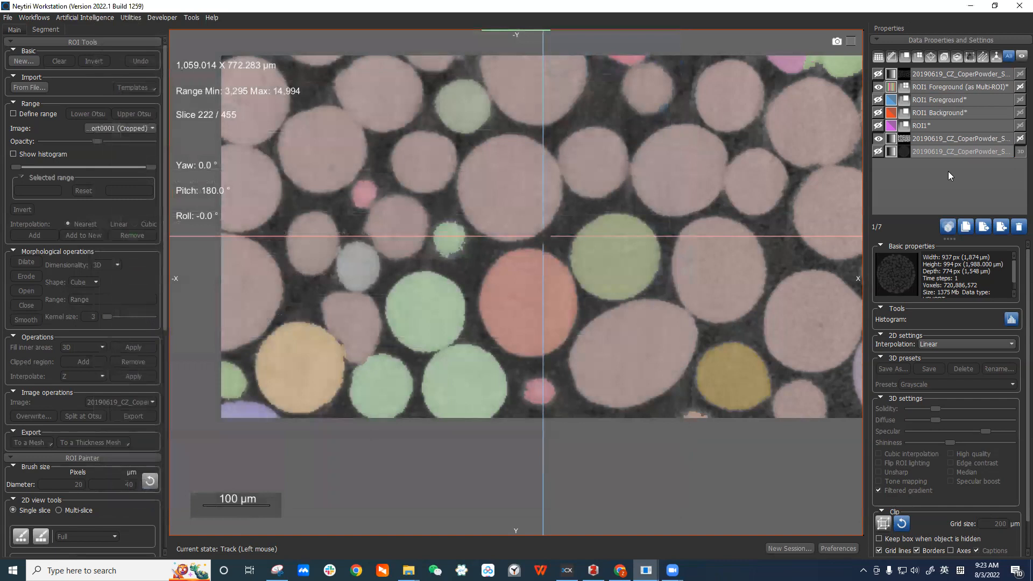
Delete the cropped dataset and all ROIs and derived datasets, keeping only the original volume.
left_click(993, 138)
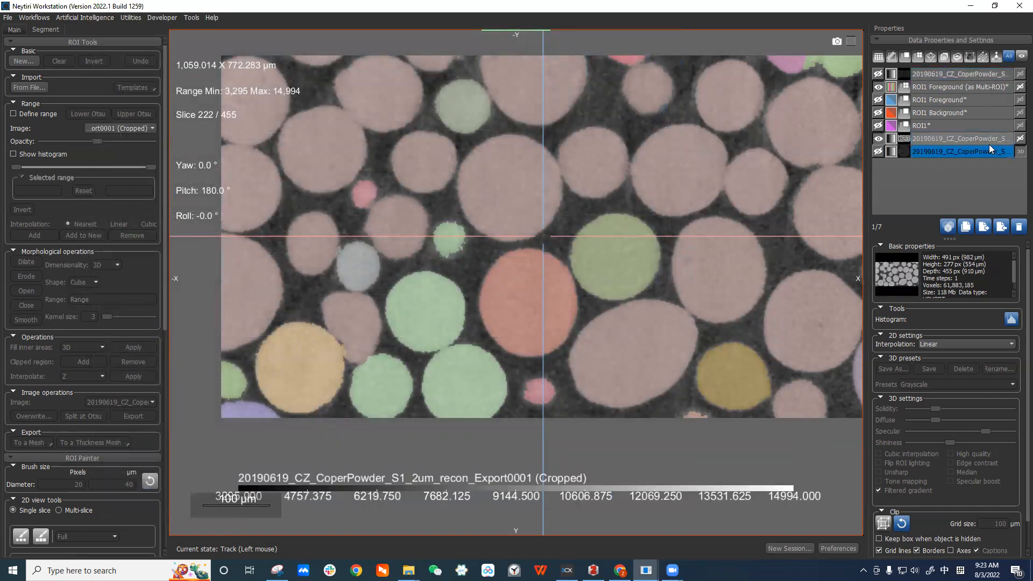
left_click(995, 74, "shift")
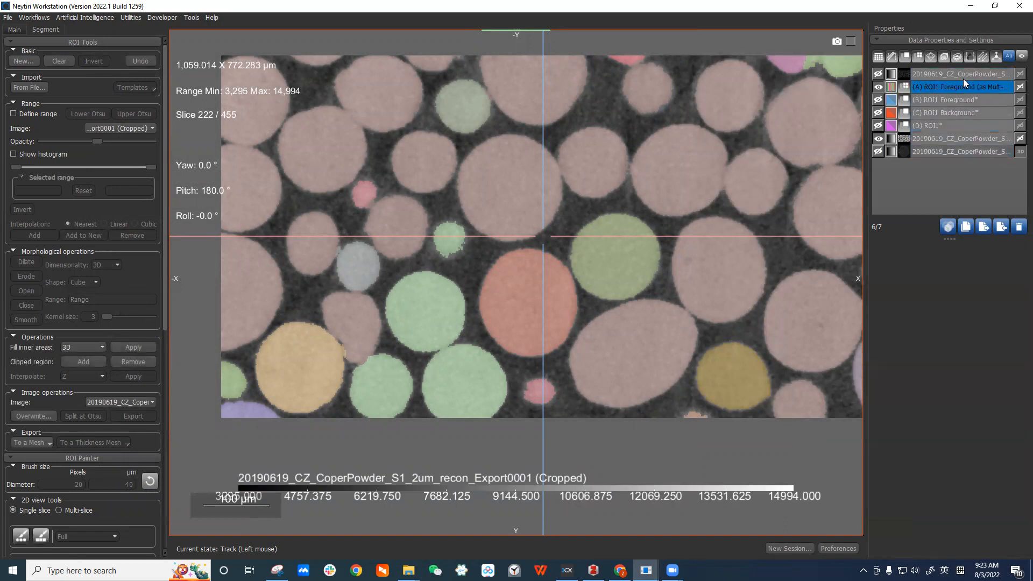
left_click(1018, 234)
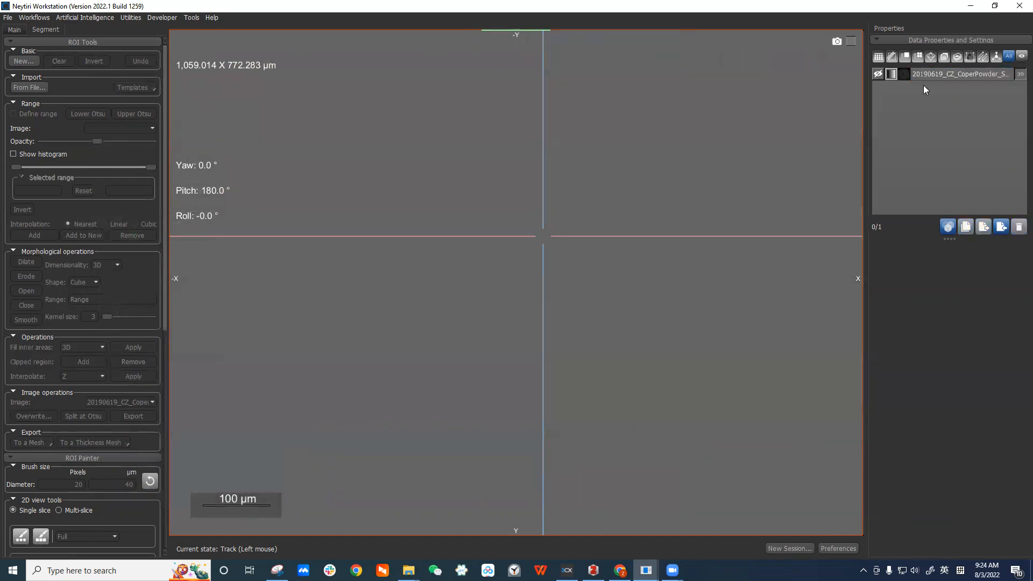
Show the original volume and execute the macro 'Filtered session history for object ROI1 Foreground (as Multi-ROI)' on it.
left_click(876, 74)
right_click(935, 75)
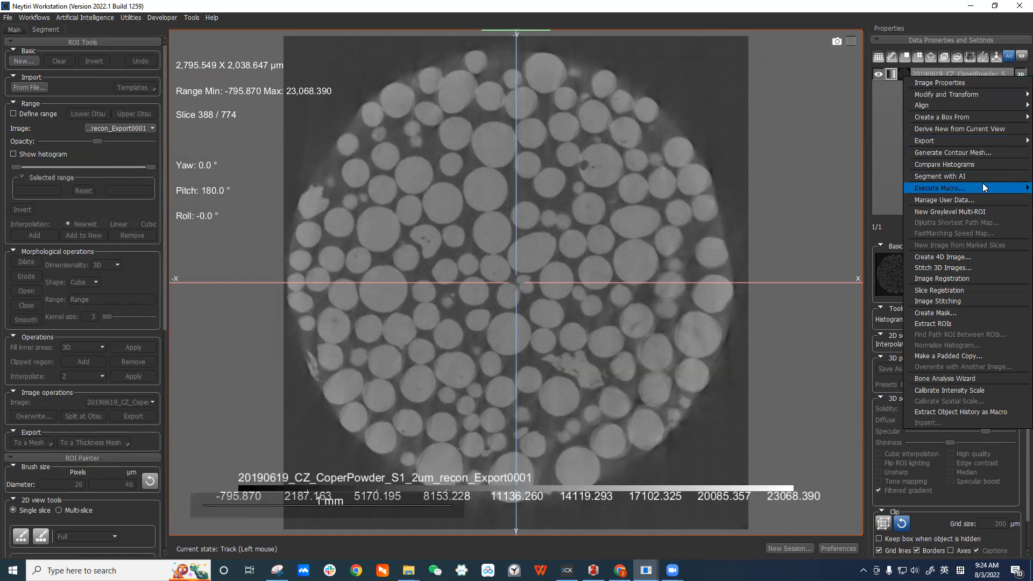
mouse_move(983, 185)
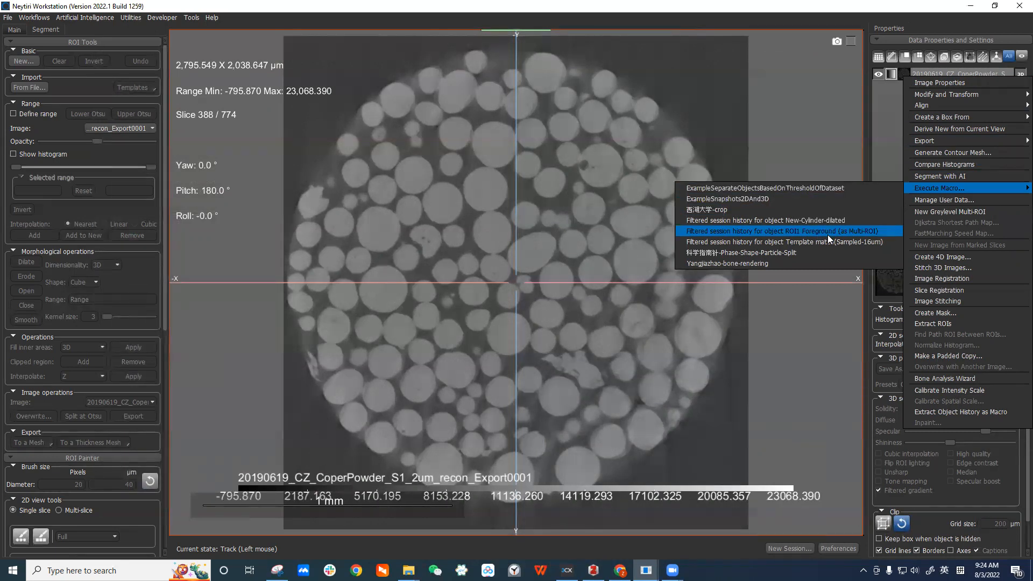
left_click(861, 231)
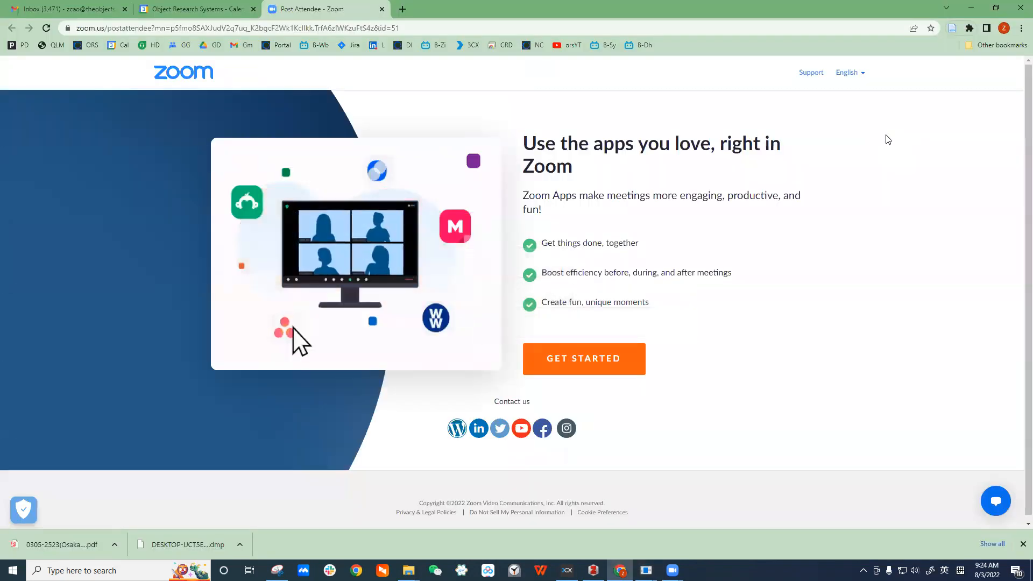
mouse_move(620, 570)
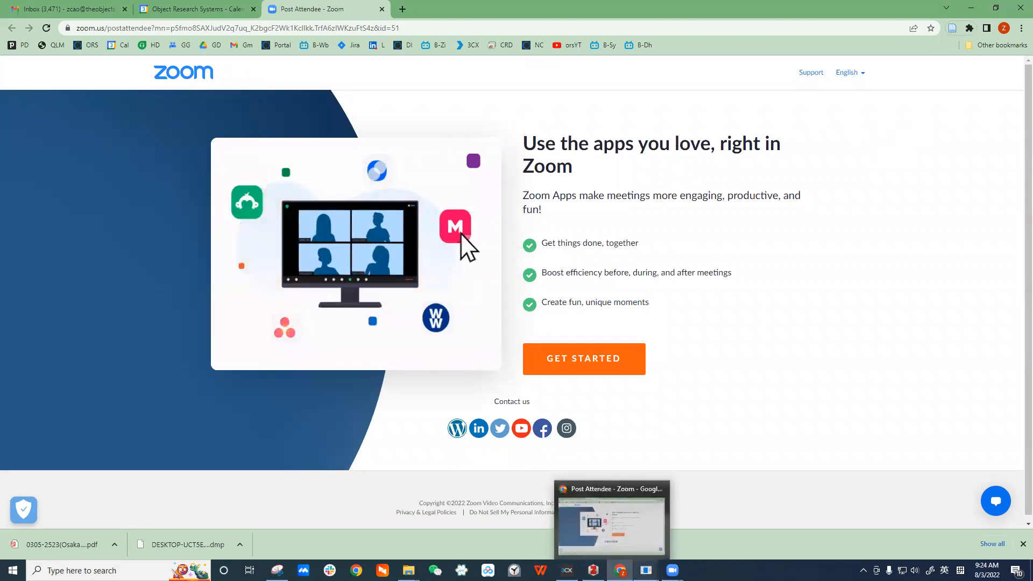
left_click(715, 532)
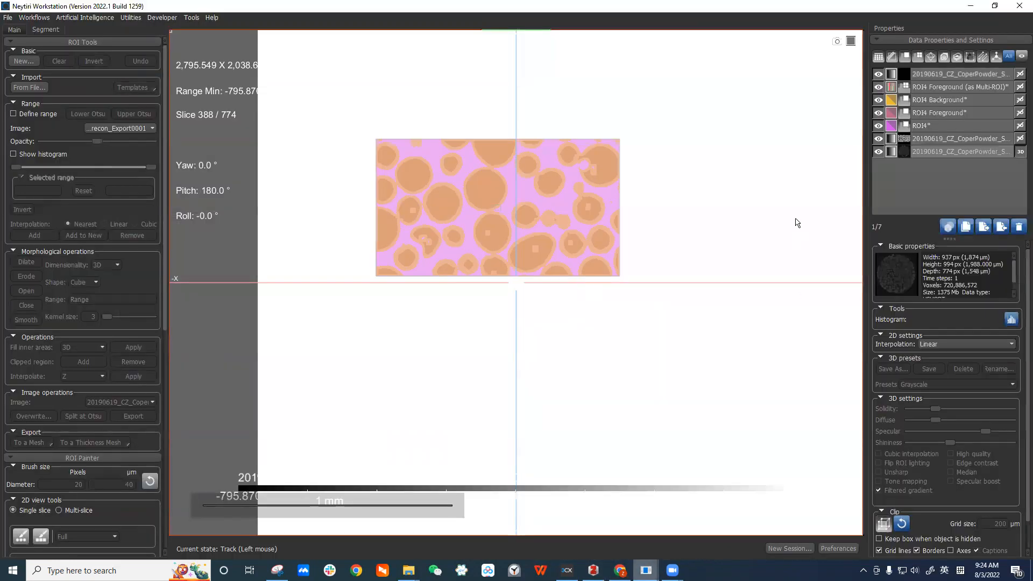
Toggle the original and cropped volumes' visibility and zoom in to compare the macro-generated ROIs.
left_click(879, 75)
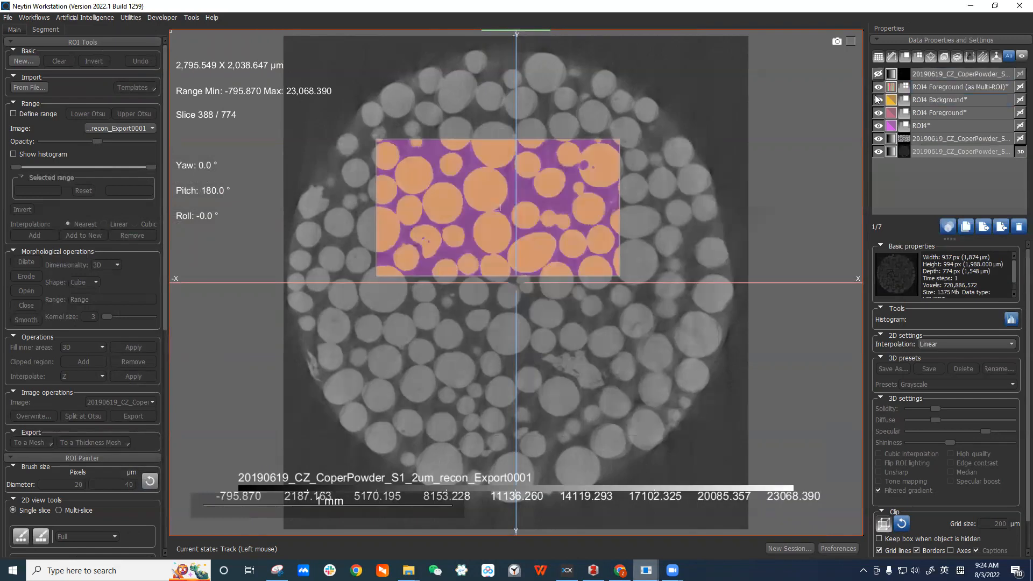
scroll(712, 148, "up", 2)
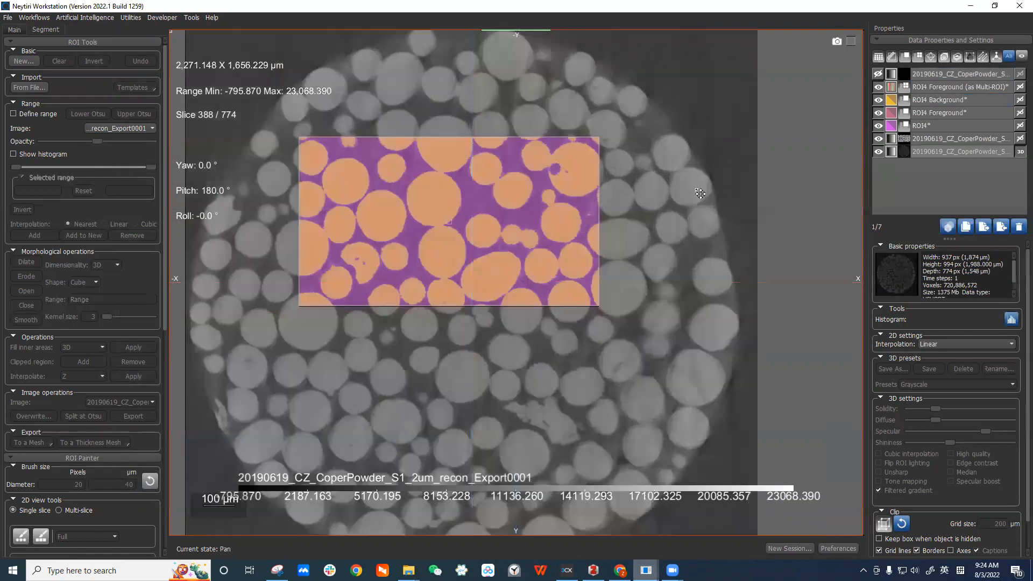
left_click(877, 138)
left_click(878, 152)
left_click(937, 138)
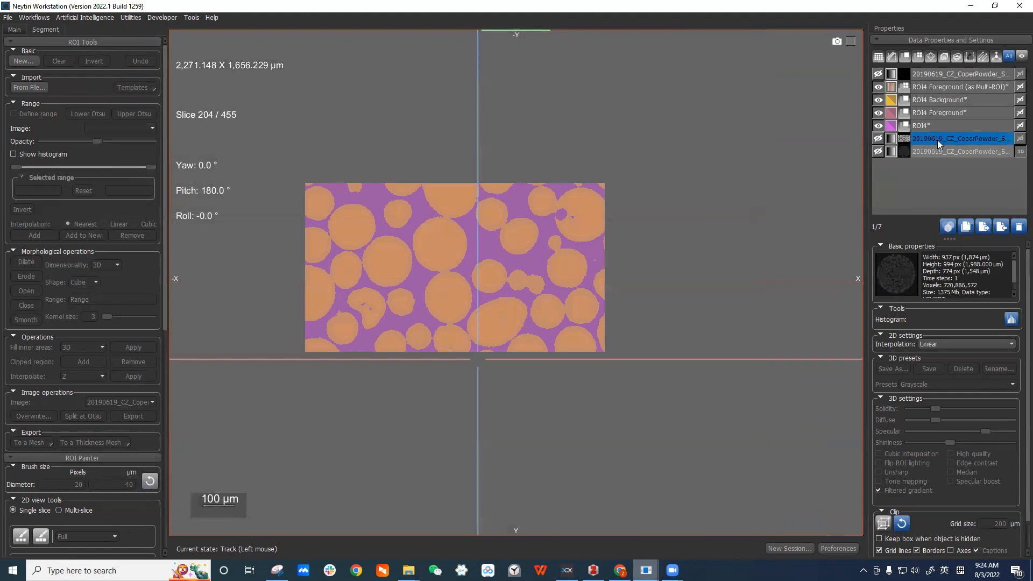
Show the cropped volume again and select the newly created ROI to inspect its properties.
left_click(878, 139)
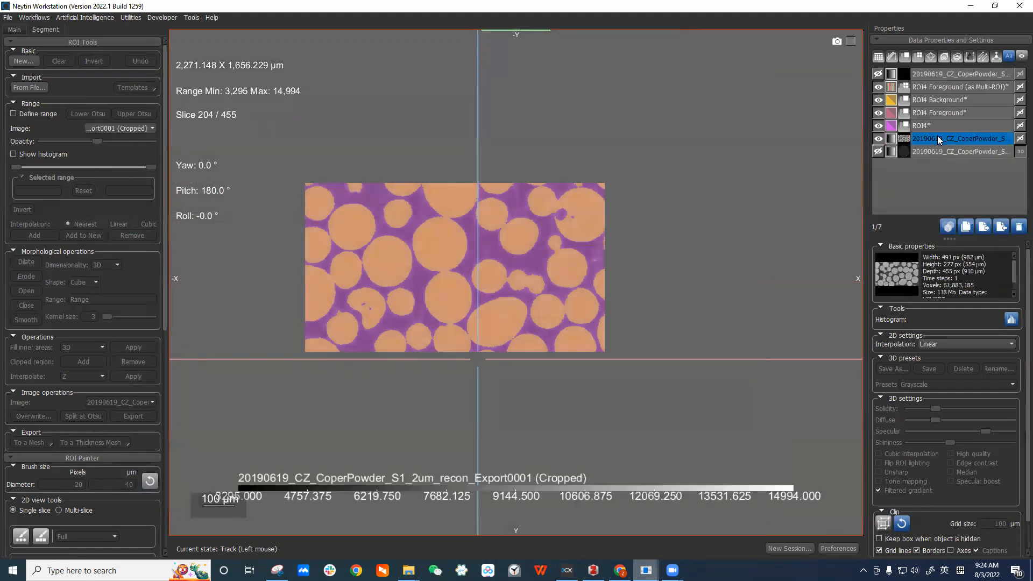
left_click(878, 138)
left_click(930, 127)
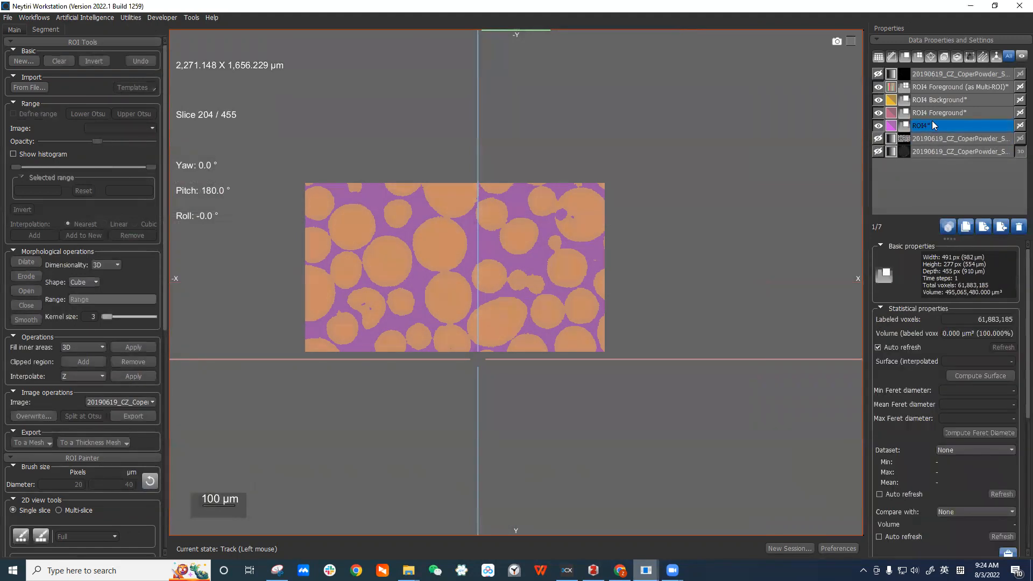
Toggle the visibility of the ROIs and the original volume, selecting the ROI4 Foreground (as Multi-ROI).
left_click(878, 125)
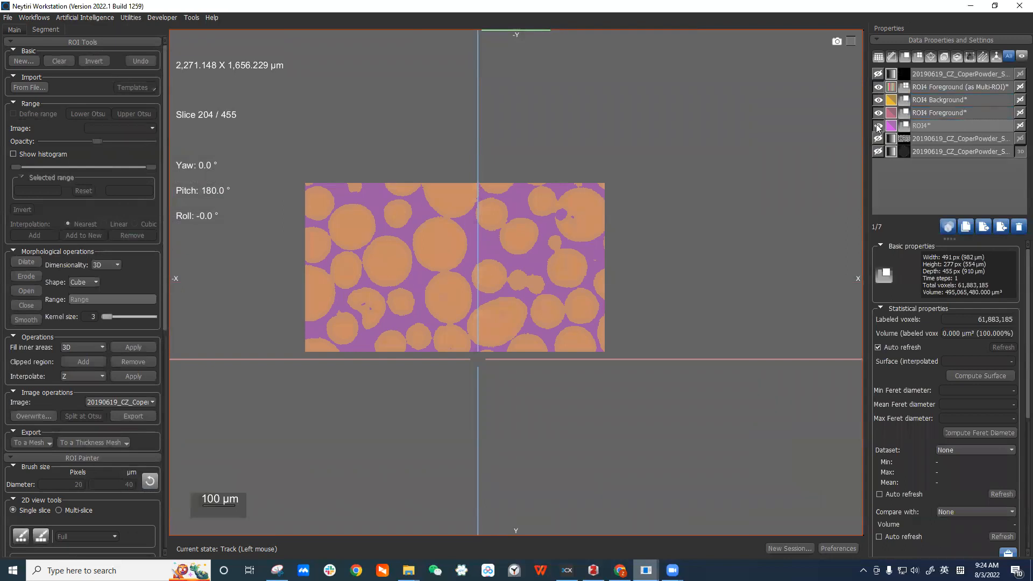
left_click(878, 112)
left_click(878, 100)
left_click(921, 87)
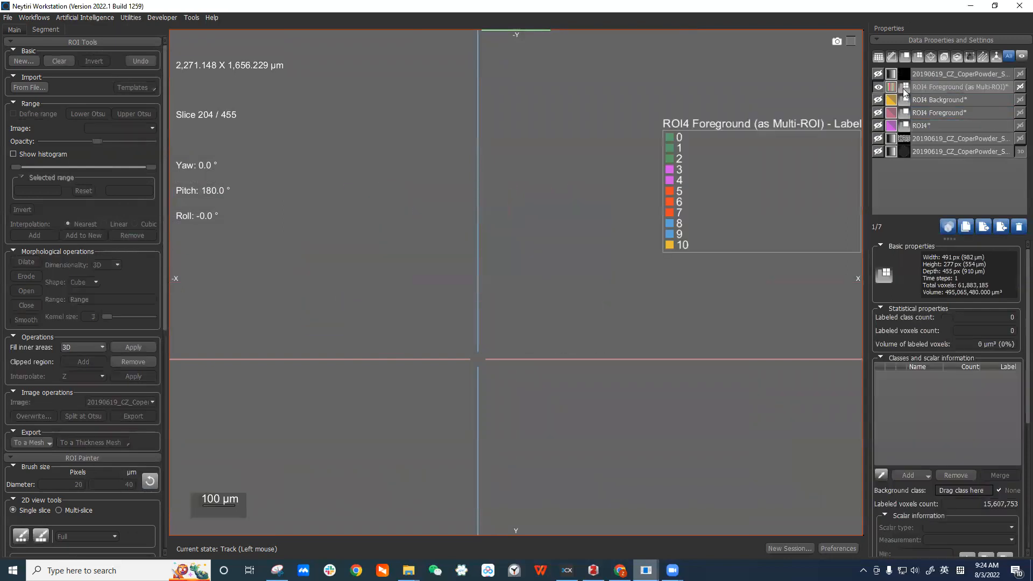
left_click(877, 74)
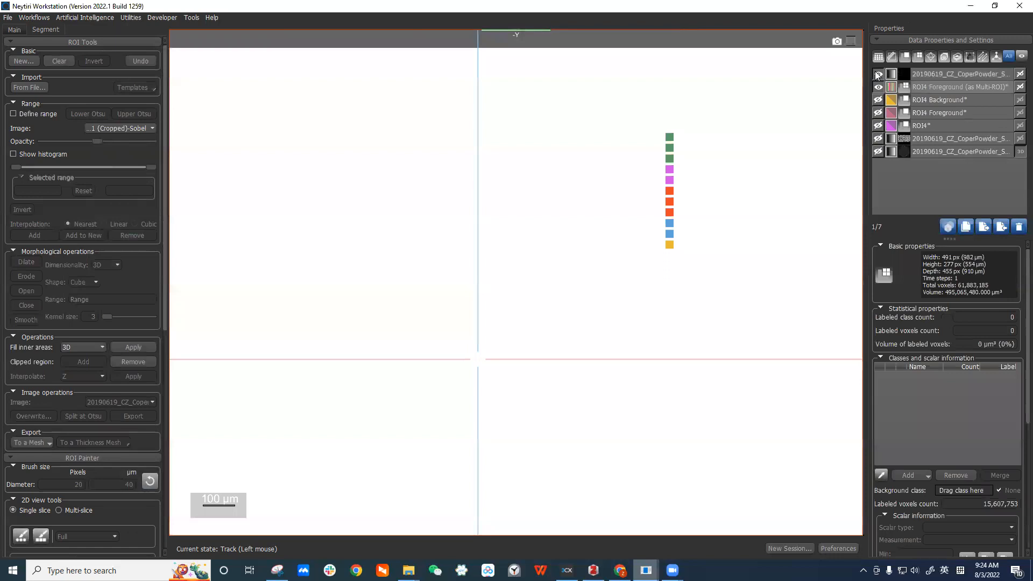
Zoom and pan the 2D view to examine the original volume and its basic properties.
scroll(760, 161, "down", 4)
middle_click_drag(667, 167, 519, 147)
left_click(988, 72)
scroll(764, 130, "down", 2)
middle_click_drag(708, 102, 484, 102)
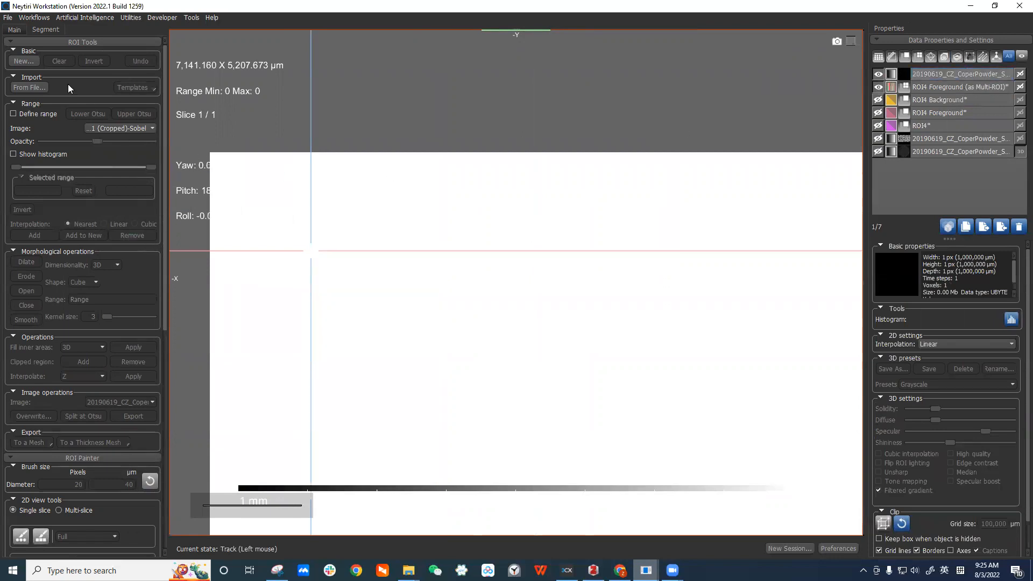
left_click(12, 30)
left_click_drag(131, 184, 101, 174)
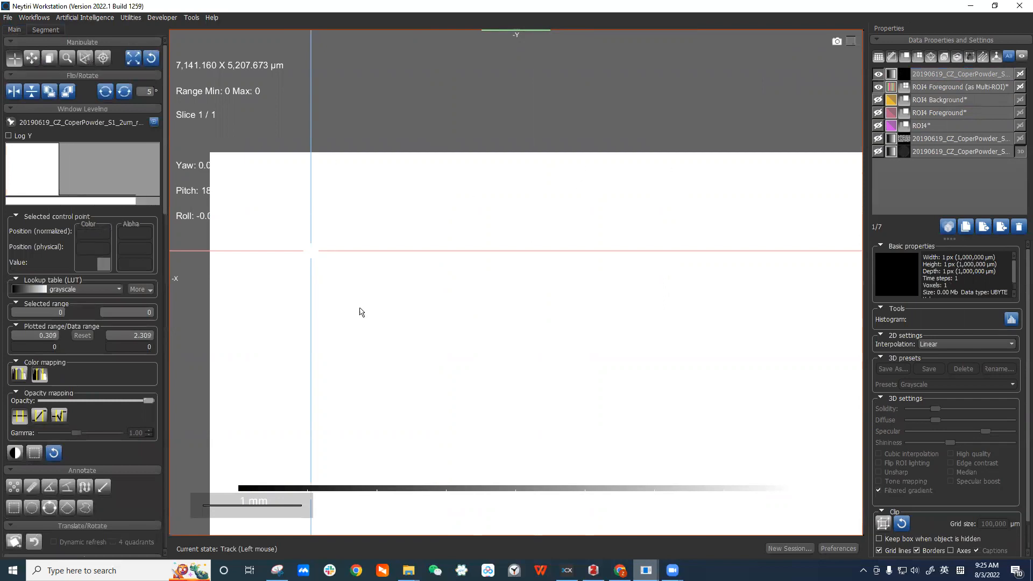
right_click_drag(583, 349, 693, 211)
middle_click_drag(756, 270, 634, 160)
right_click_drag(665, 247, 699, 119)
middle_click_drag(714, 136, 630, 106)
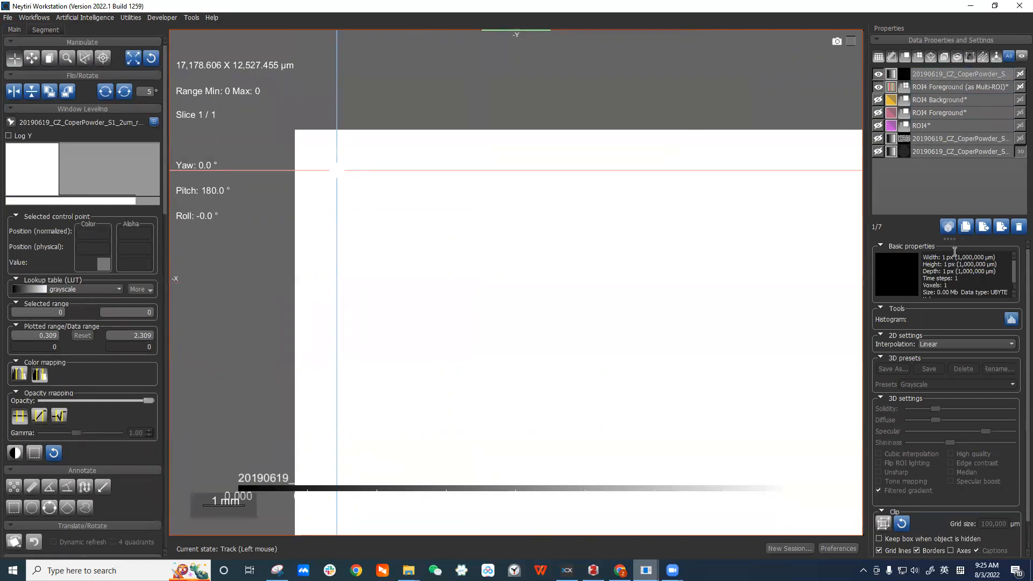
left_click_drag(942, 257, 995, 273)
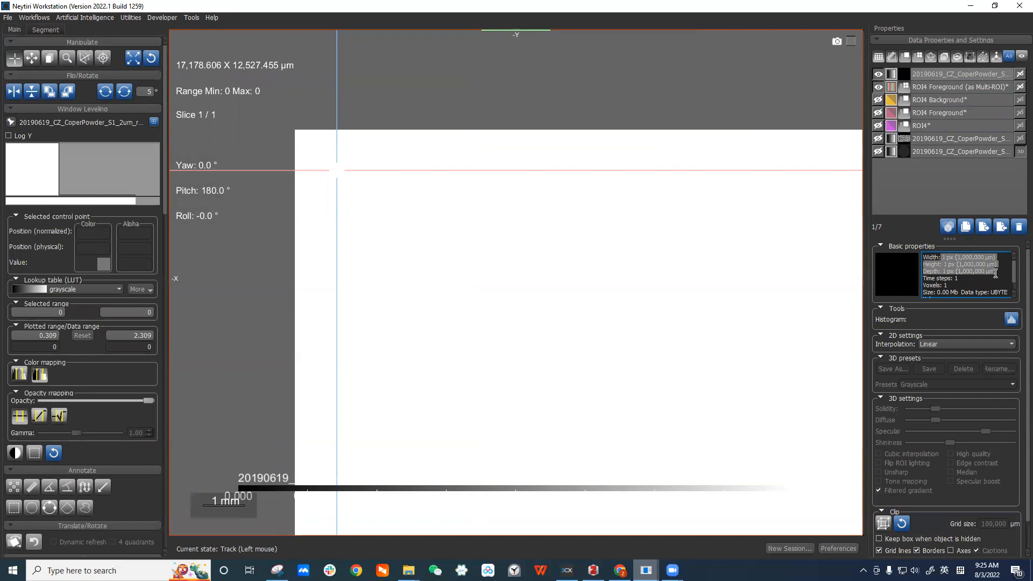
Select the cropped dataset and then the ROI4 Foreground (as Multi-ROI) in the data list.
left_click(967, 75)
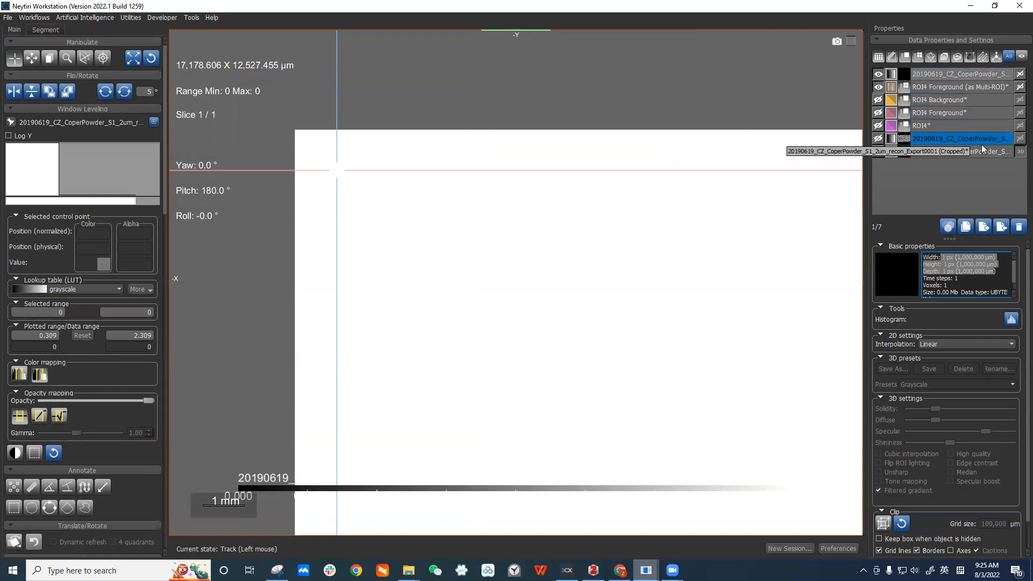
left_click(924, 151)
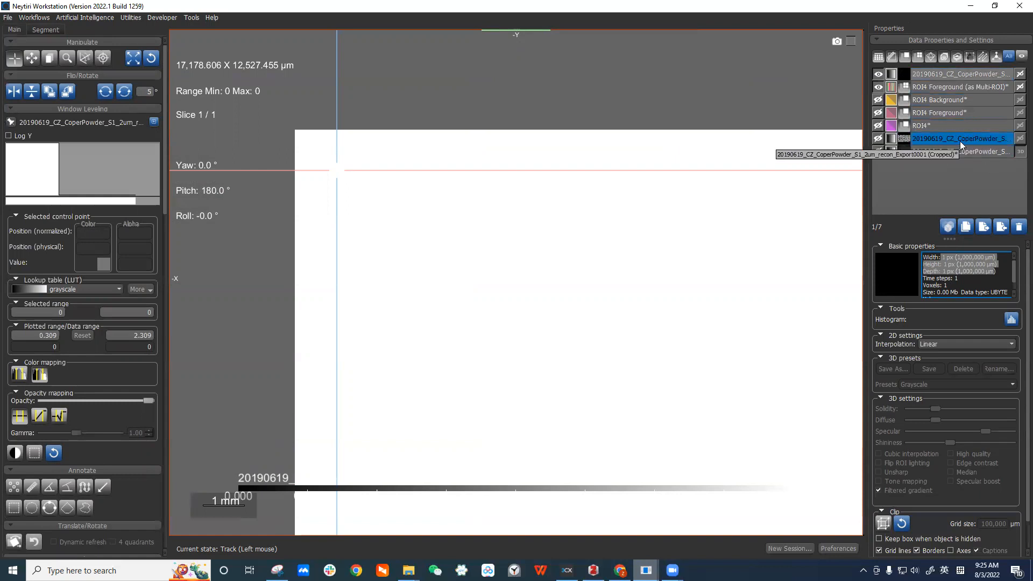
left_click(917, 99)
left_click(929, 87)
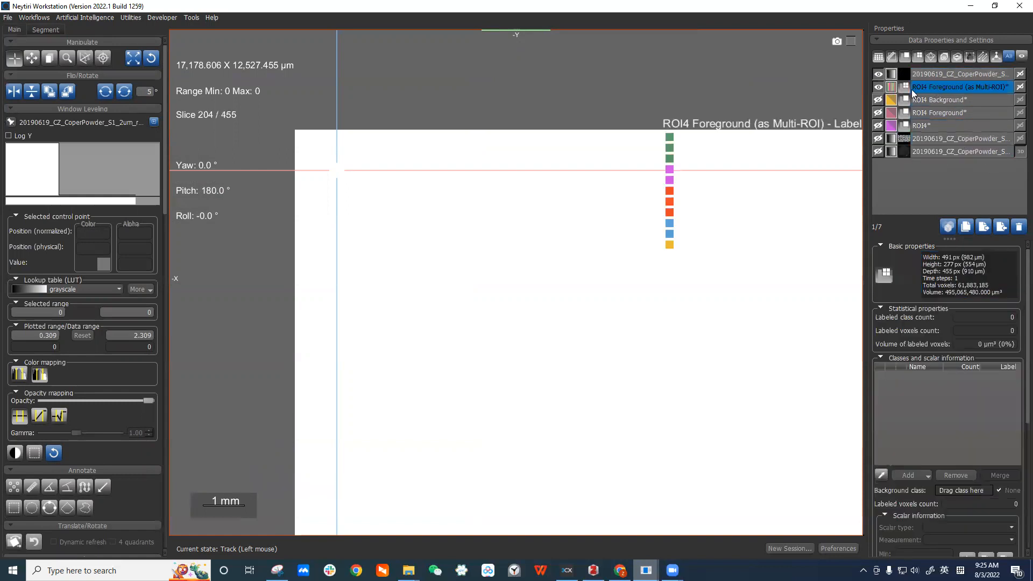
Hide the original volume, show the ROI4 Foreground and Background ROIs, and reset the view to fit.
left_click(878, 74)
left_click(941, 71)
left_click(961, 87)
left_click(909, 87)
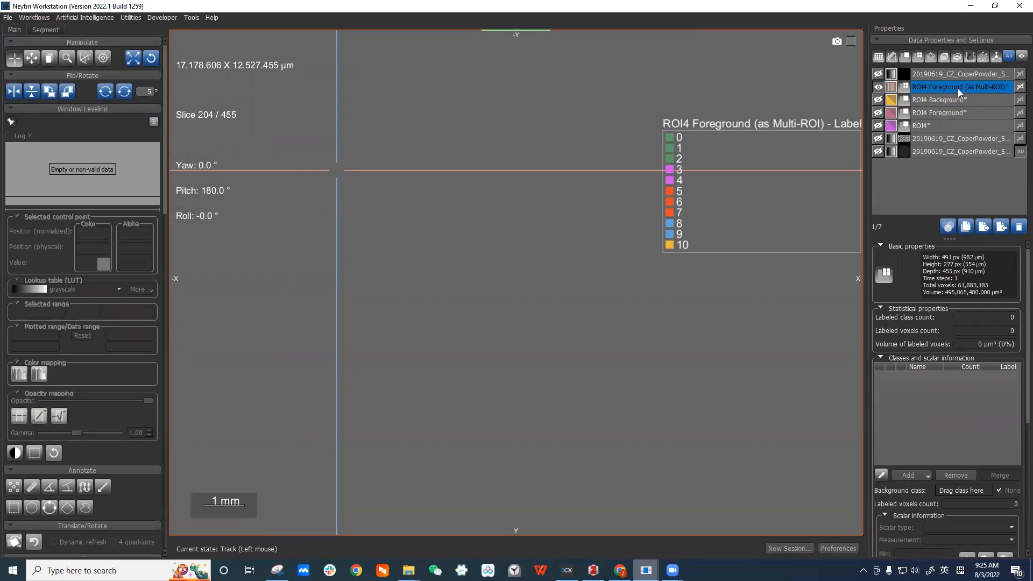
left_click(930, 101)
left_click(879, 112)
left_click(878, 99)
left_click(878, 86)
left_click(132, 57)
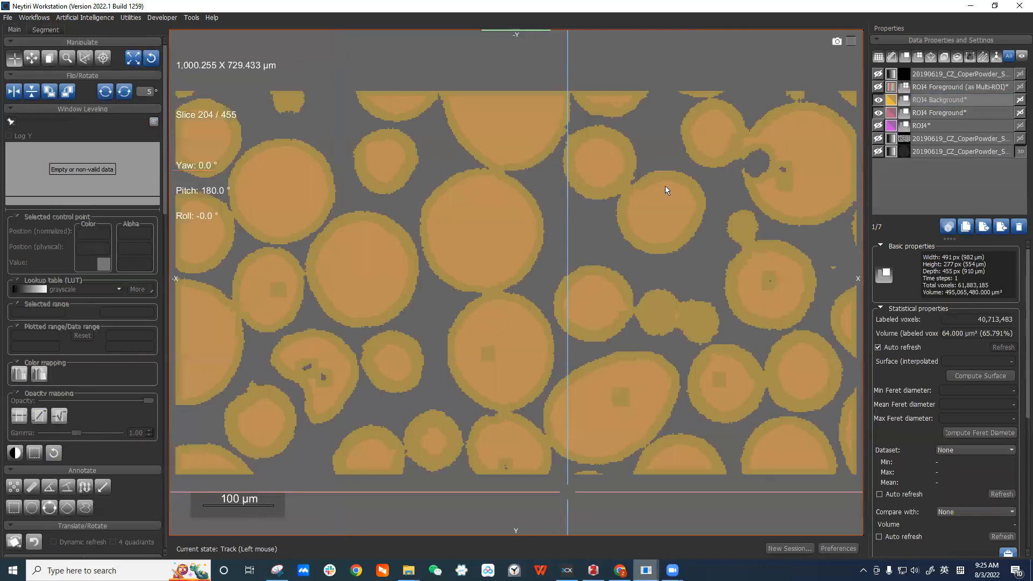
Zoom out and toggle ROI4 Background and Foreground visibility to compare them, selecting ROI4 Background and ROI1.
scroll(671, 185, "down", 2)
left_click(936, 114)
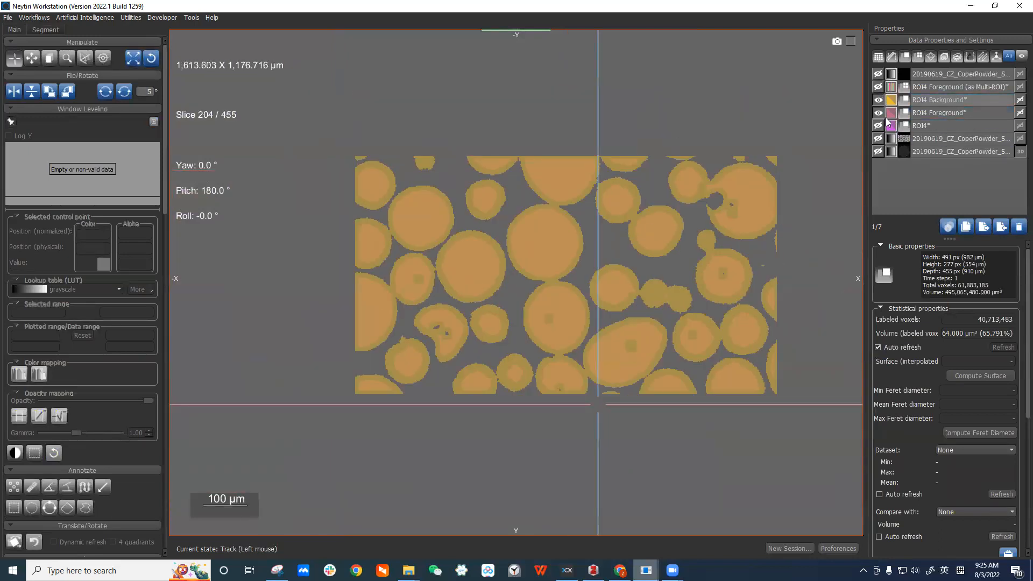
left_click(917, 113)
left_click(878, 112)
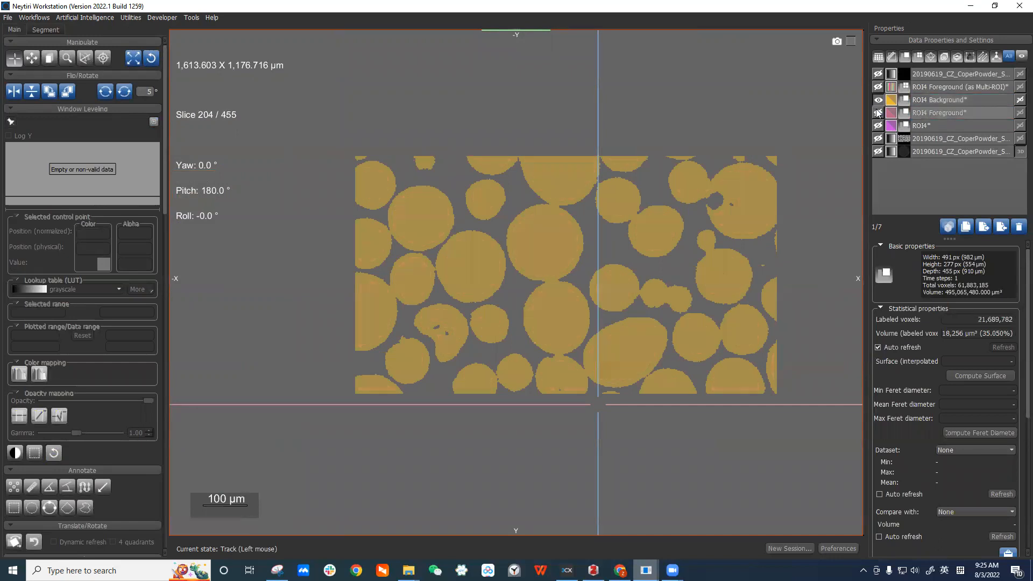
left_click(888, 102)
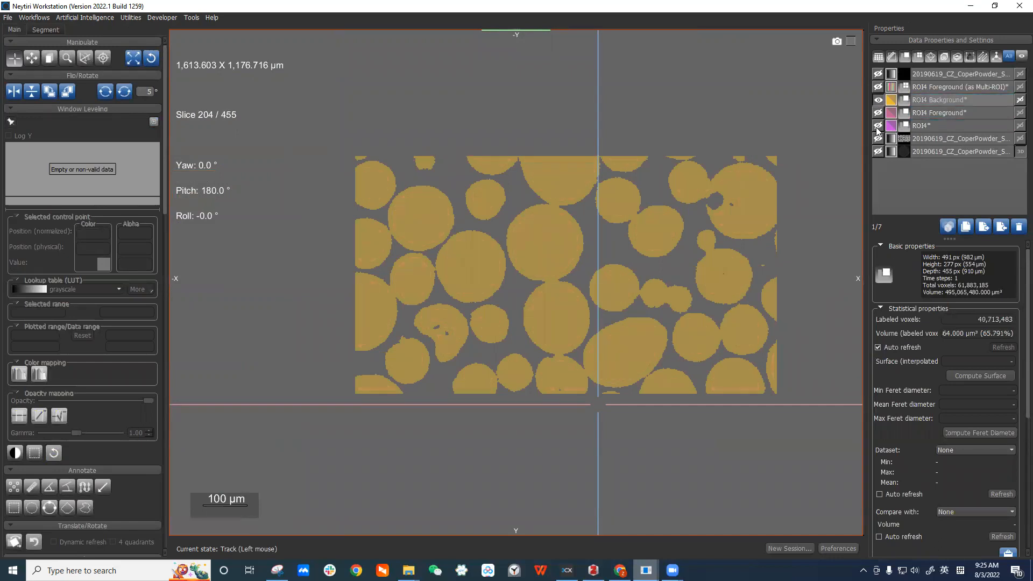
left_click(877, 127)
left_click(878, 127)
left_click(878, 101)
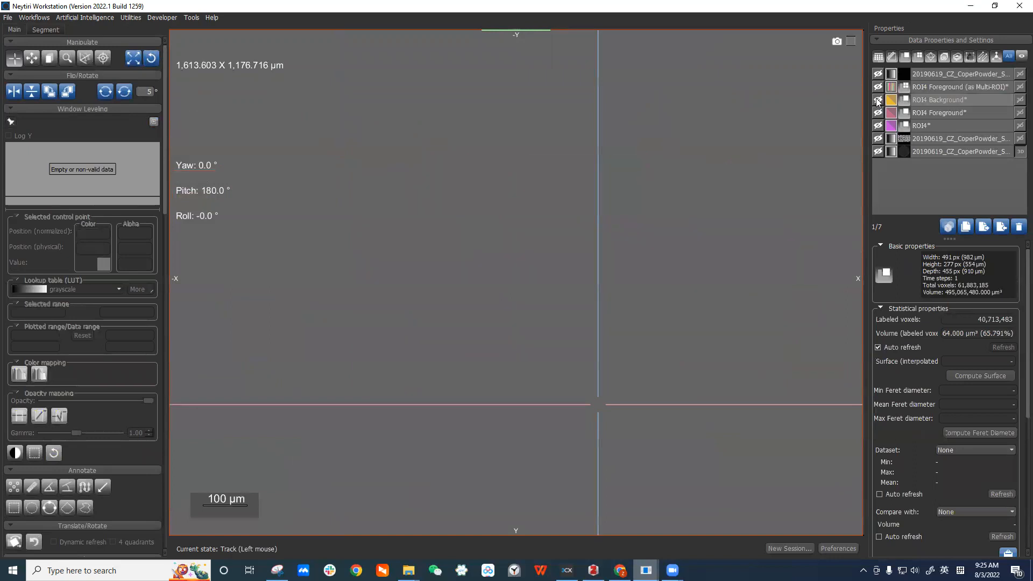
left_click(878, 101)
left_click(944, 101)
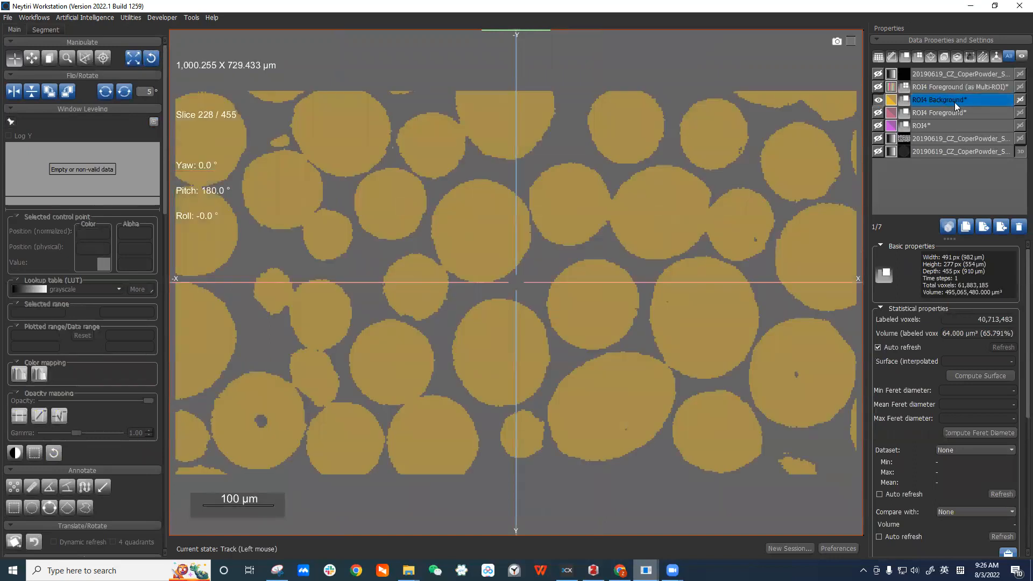
left_click(972, 122)
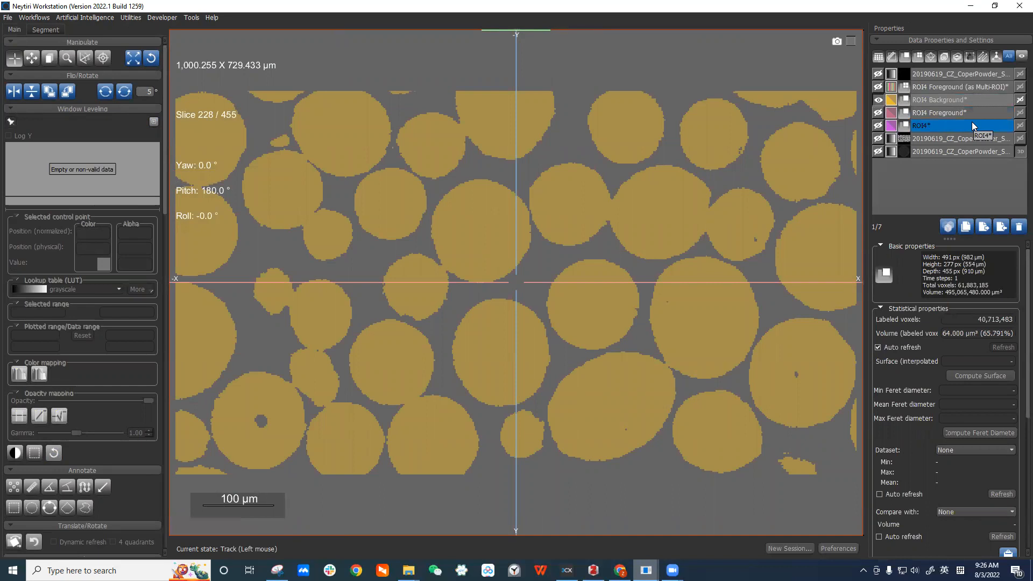
Open the Macro Player and load the macro 'Filtered session history for object ROI1 Foreground (as Multi-ROI)'.
left_click(131, 18)
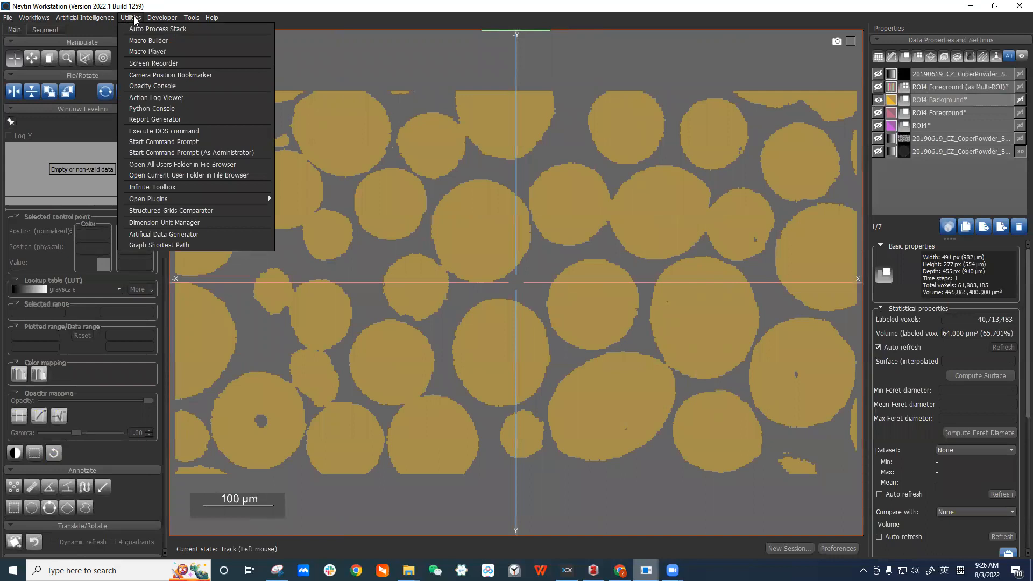
left_click(176, 51)
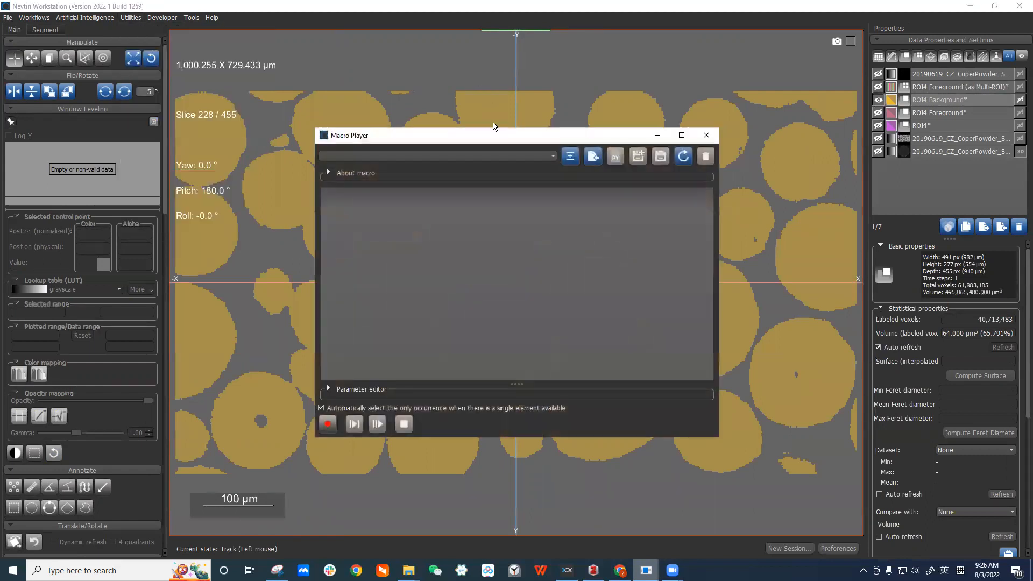
left_click(553, 157)
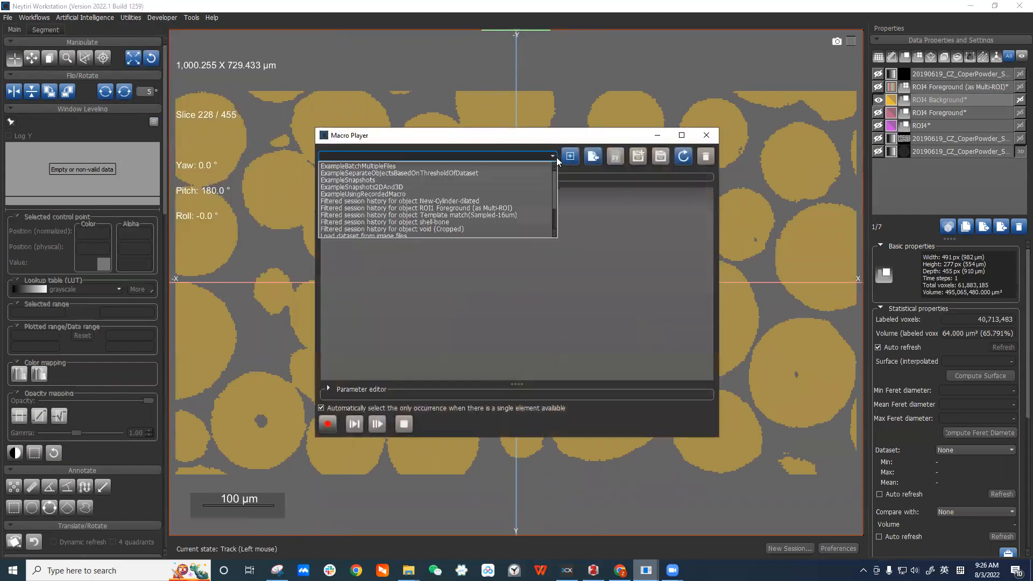
left_click(530, 211)
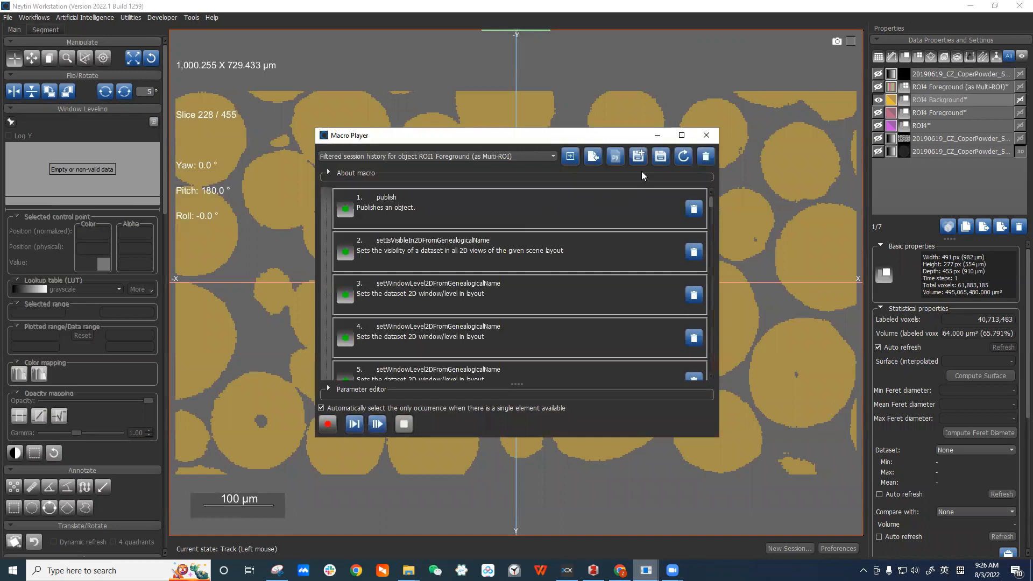
Scroll through the macro's recorded commands down to the computeWatershedWithMask step.
left_click_drag(711, 207, 702, 326)
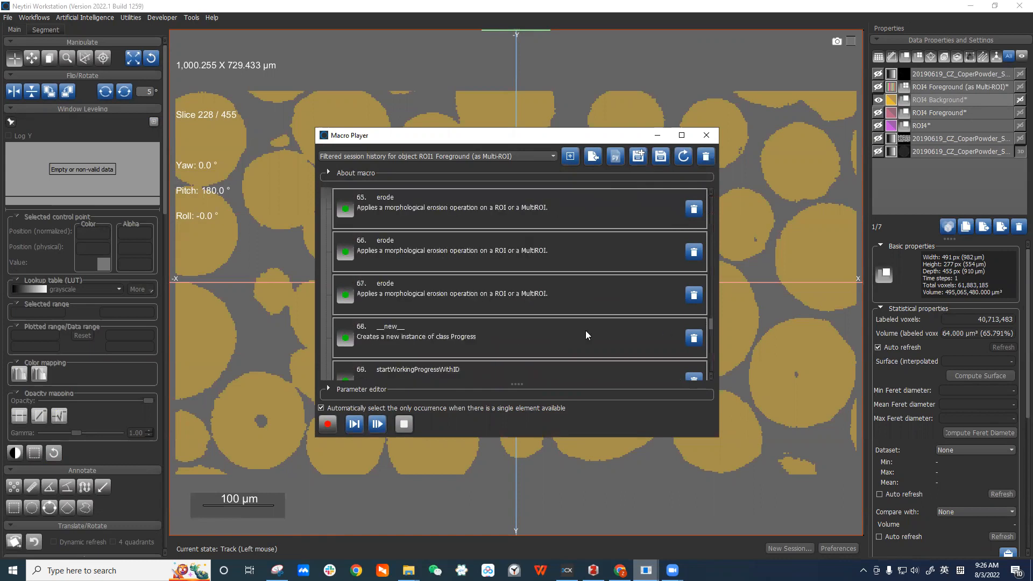
scroll(506, 341, "down", 4)
scroll(500, 312, "down", 4)
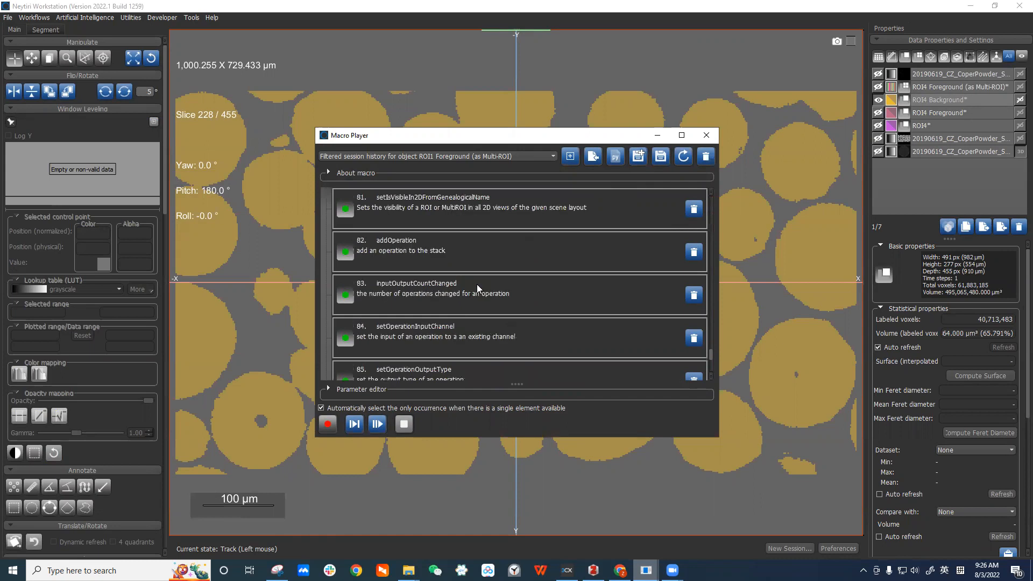
scroll(478, 289, "down", 2)
scroll(477, 289, "down", 1)
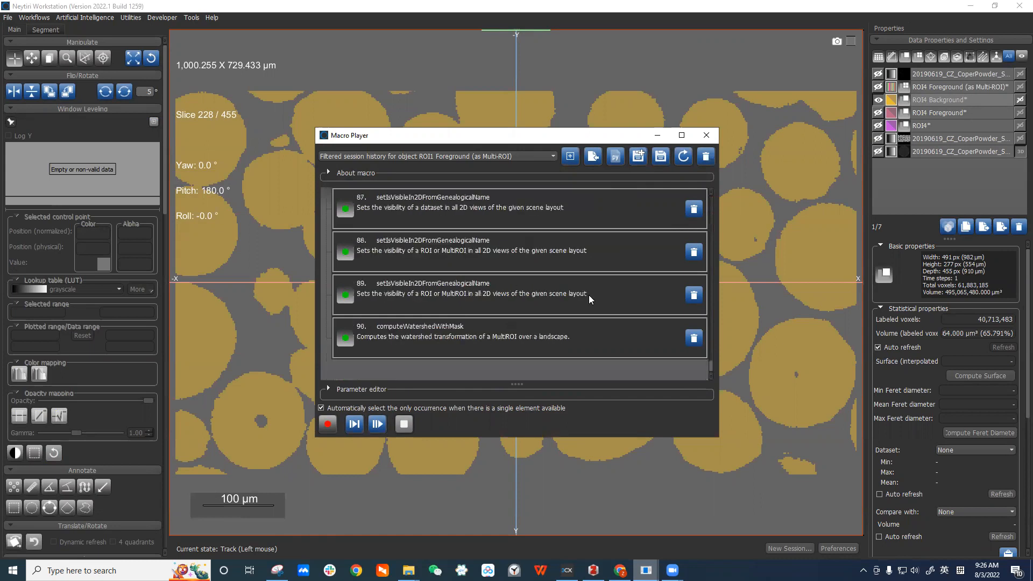
scroll(585, 308, "up", 2)
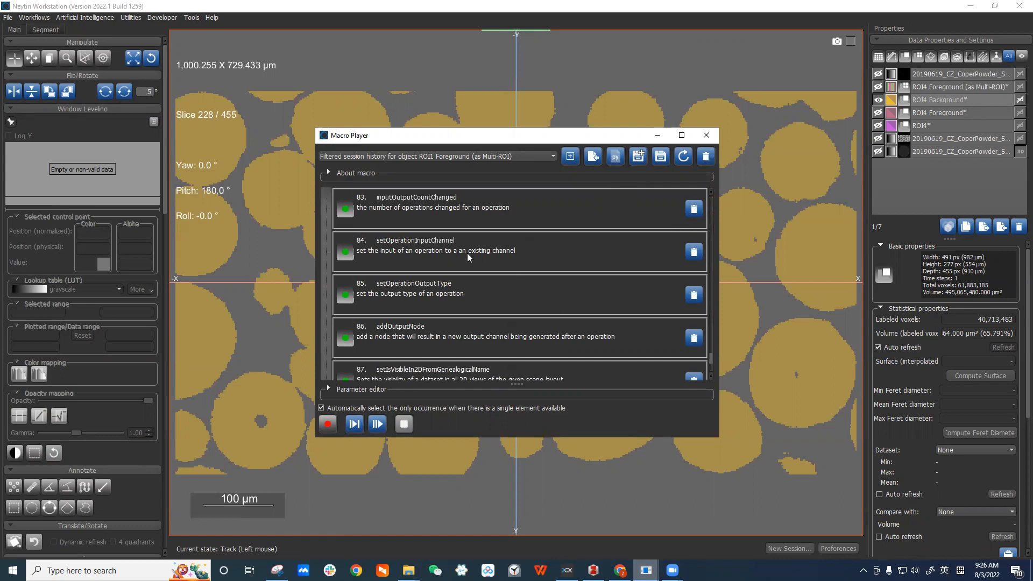
Maximize the Macro Player and select the setOperationOutputType, addOutputNode and computeWatershedWithMask commands.
left_click(486, 292)
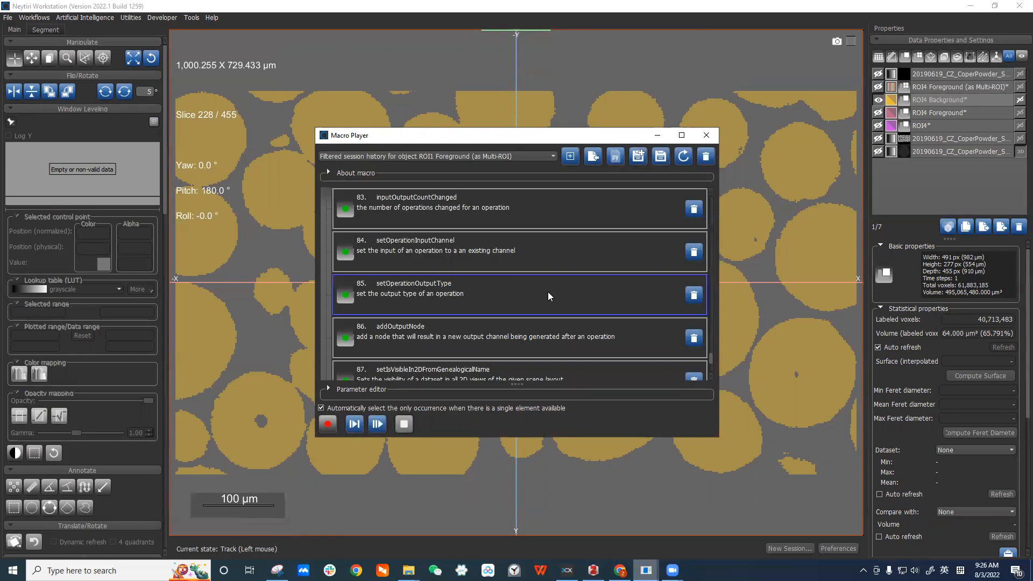
left_click(682, 135)
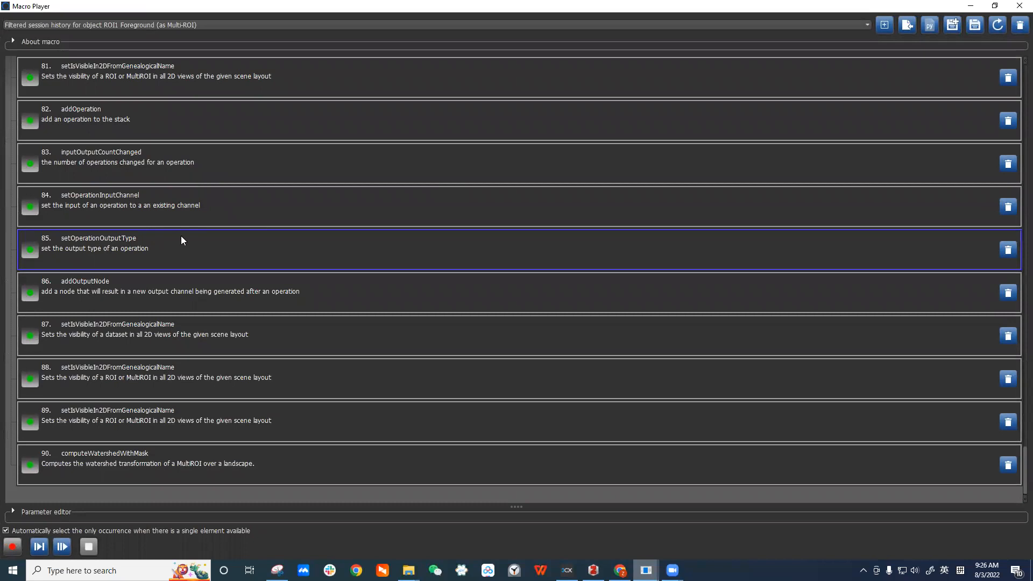
left_click(212, 300)
left_click(250, 338)
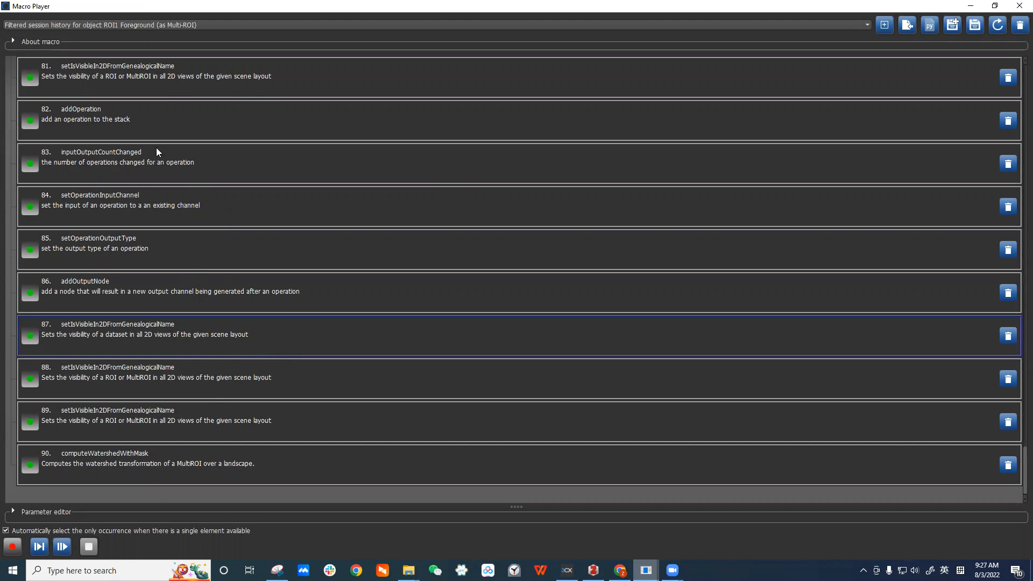
left_click(116, 463)
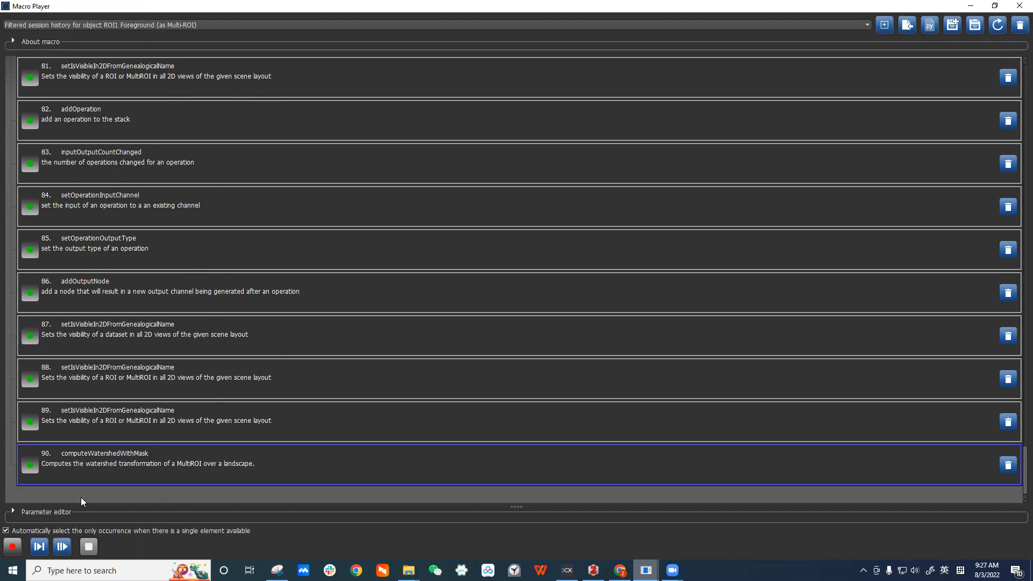
Expand the Parameter editor and inspect the parameters of the watershed, addOutputNode and setOperationOutputType commands.
left_click(17, 515)
scroll(176, 423, "down", 1)
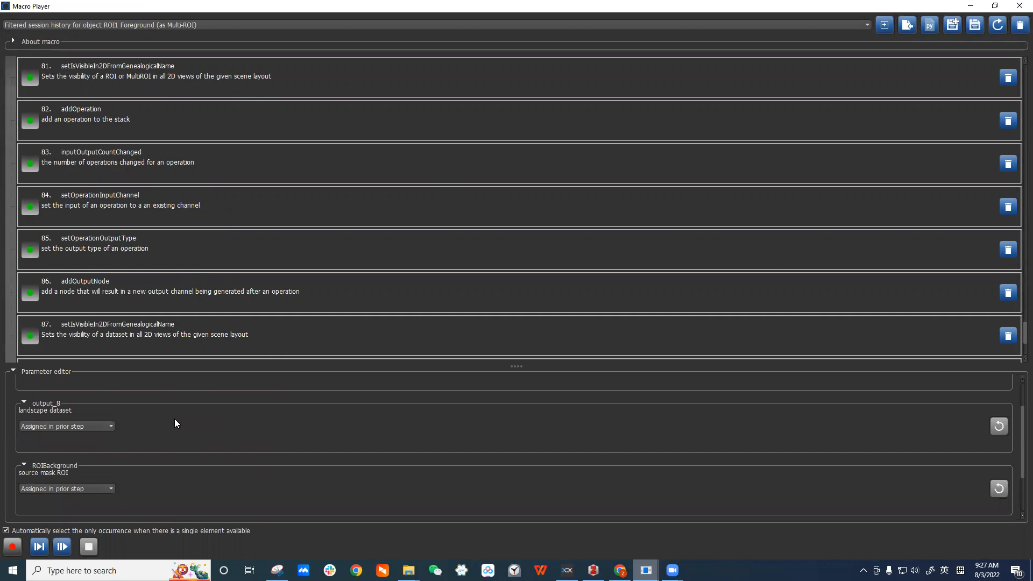
scroll(176, 424, "down", 1)
scroll(175, 424, "down", 1)
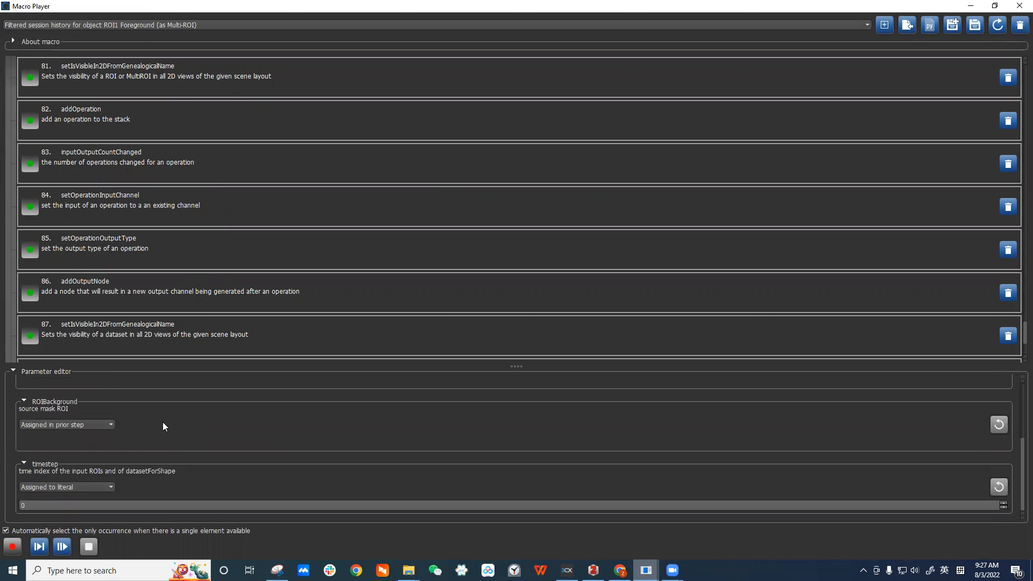
scroll(164, 427, "up", 2)
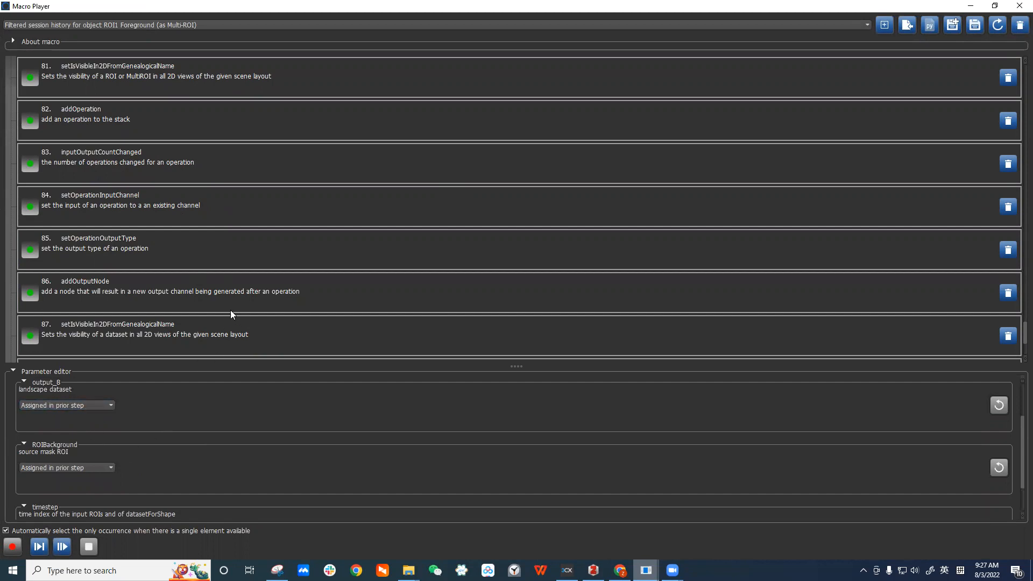
left_click(205, 291)
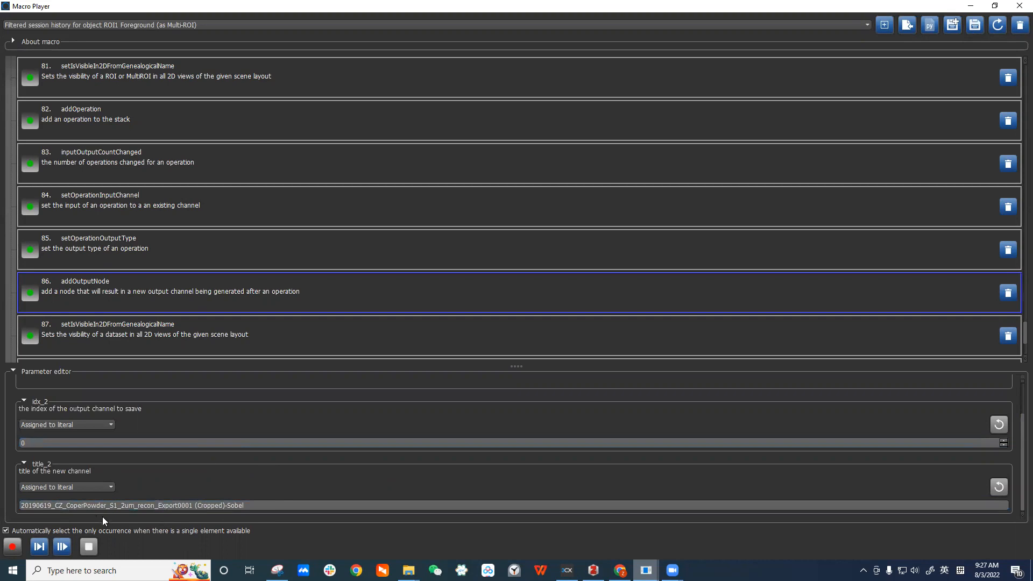
left_click(237, 255)
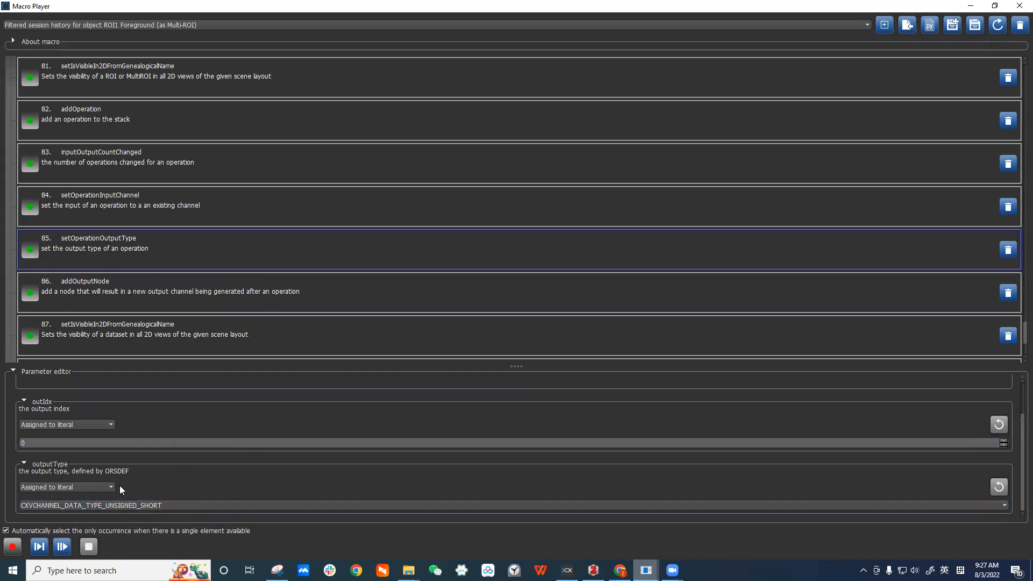
Inspect the parameters of the setOperationInputChannel, addOperation and visibility commands in the macro.
left_click(169, 211)
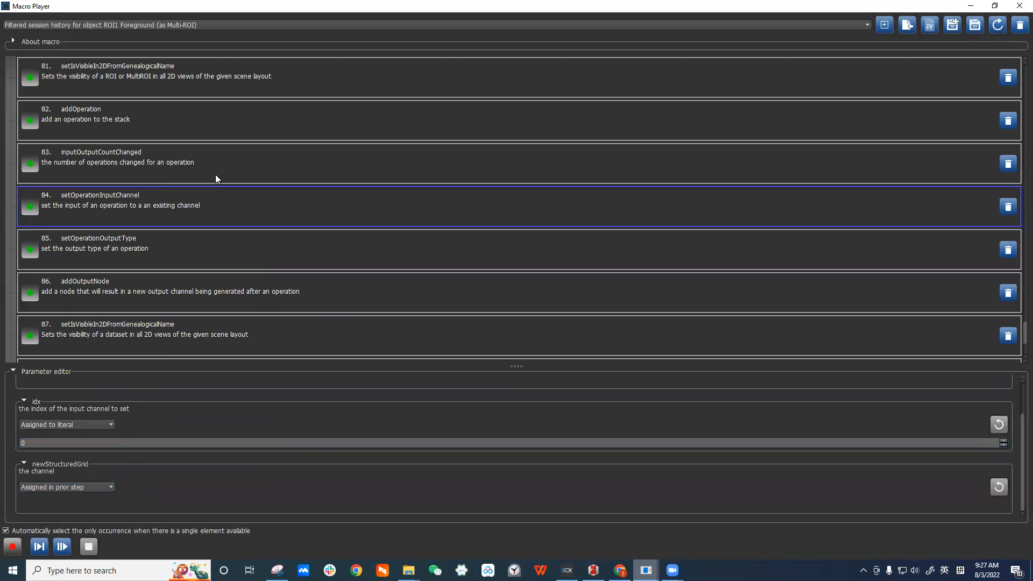
left_click(209, 131)
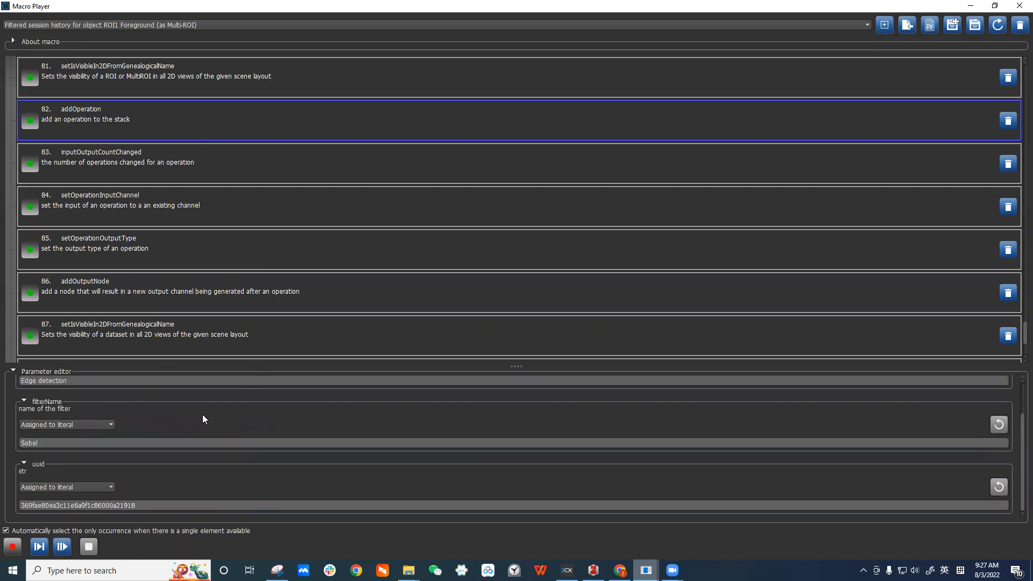
left_click(61, 443)
left_click(189, 82)
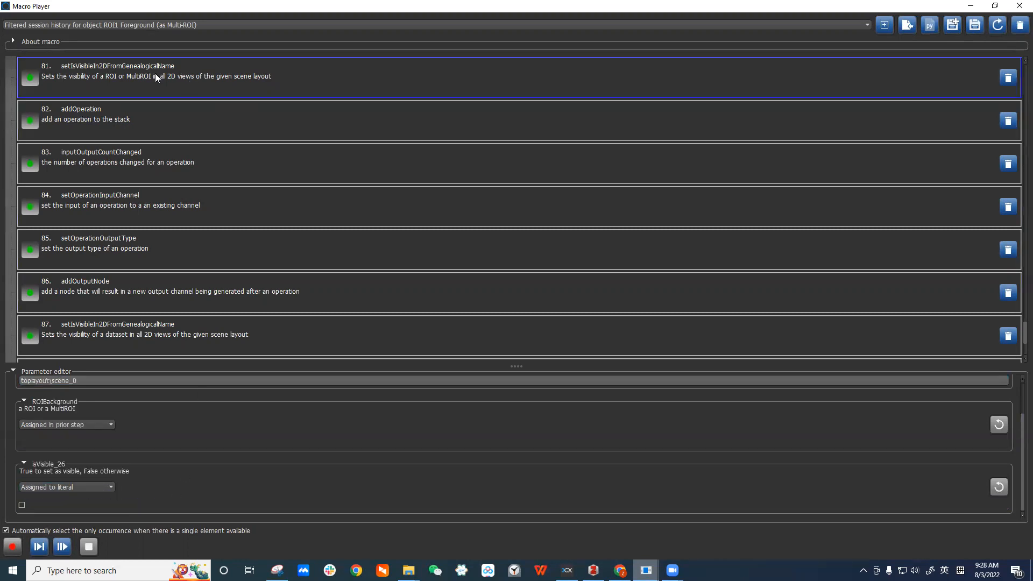
scroll(207, 156, "up", 2)
left_click(173, 217)
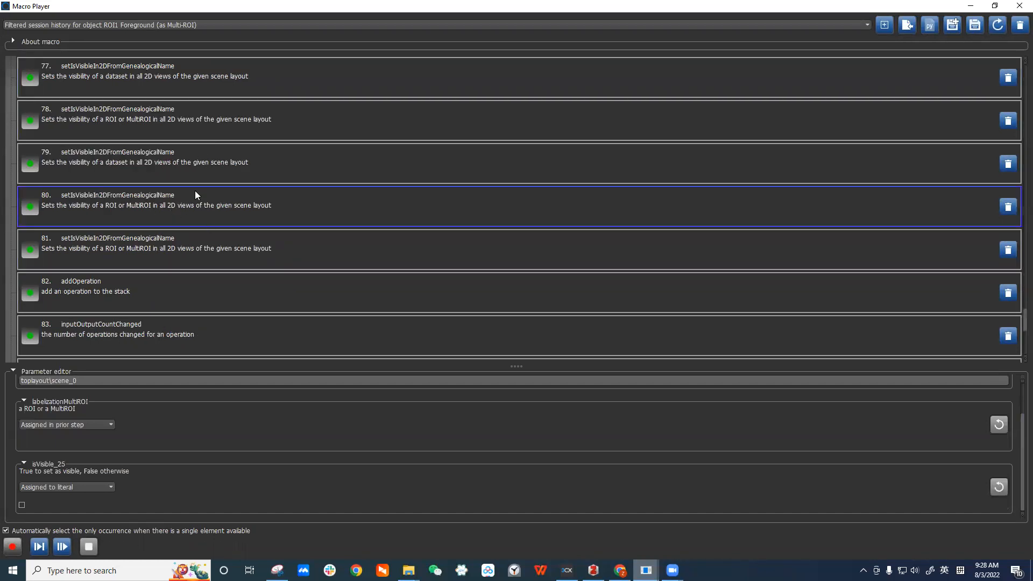
left_click(223, 283)
scroll(226, 282, "down", 4)
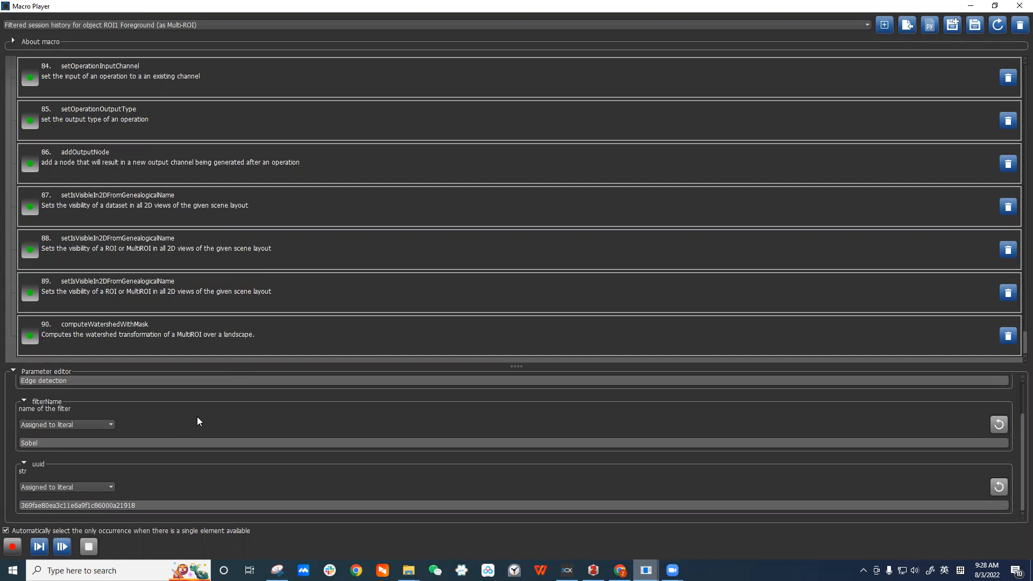
left_click(135, 506)
Restore the Macro Player to a smaller window and reposition and resize it over the viewer.
left_click(995, 7)
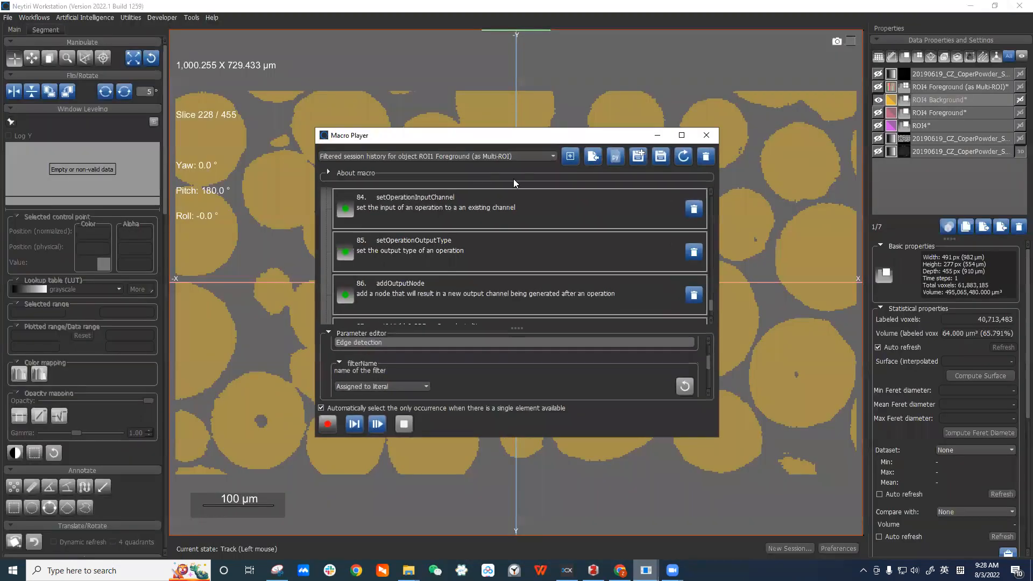
left_click_drag(566, 135, 366, 69)
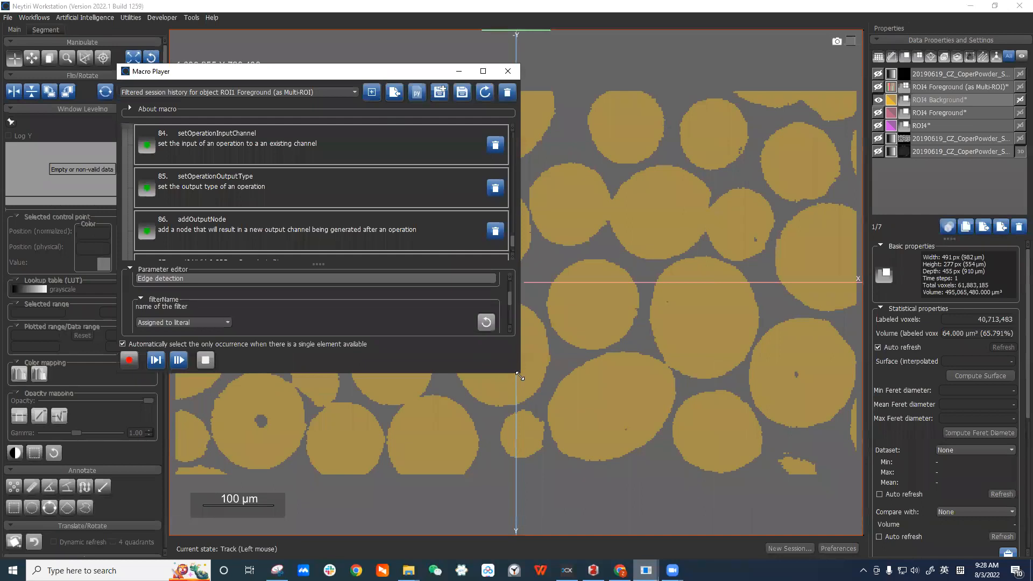
left_click_drag(519, 374, 622, 456)
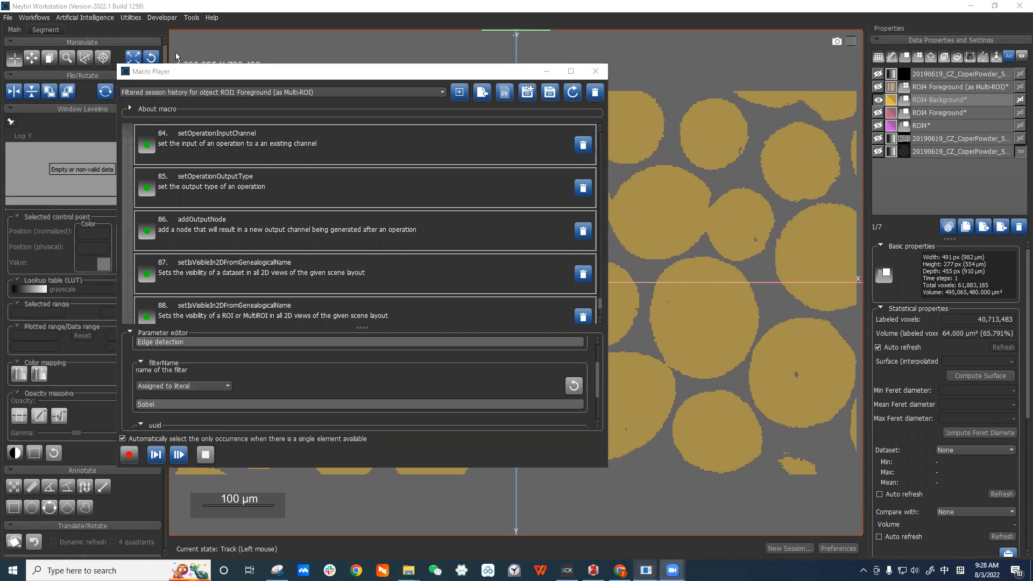
left_click_drag(189, 73, 306, 69)
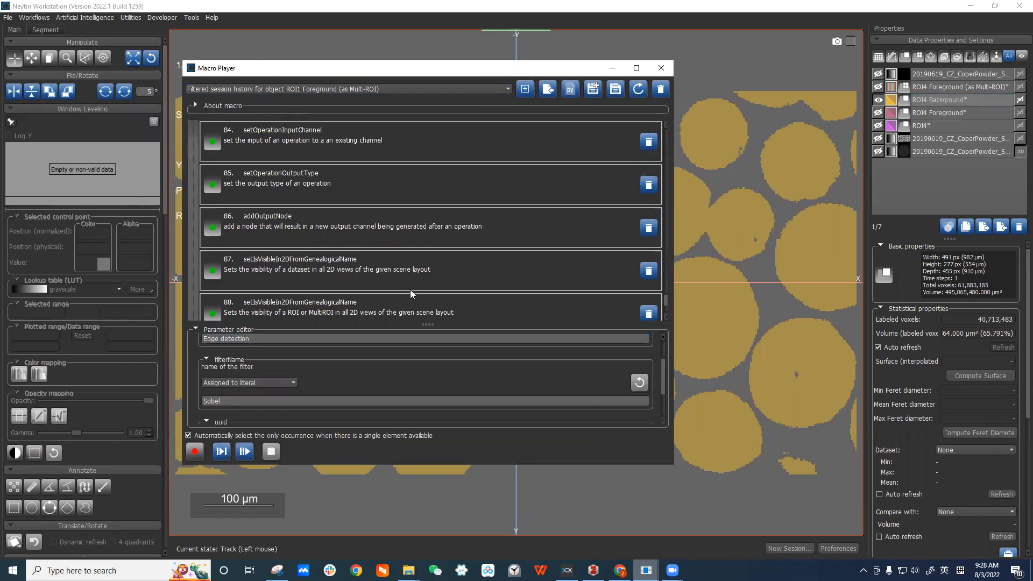
Open the Macro Builder and browse its Variables, Iteration and Dragonfly Actions block categories.
left_click(130, 17)
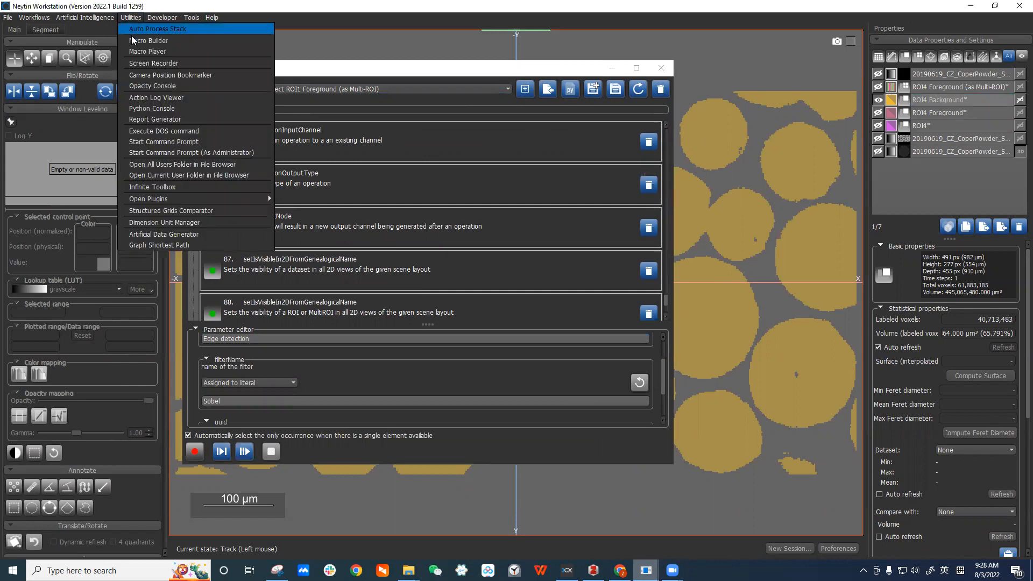
left_click(156, 51)
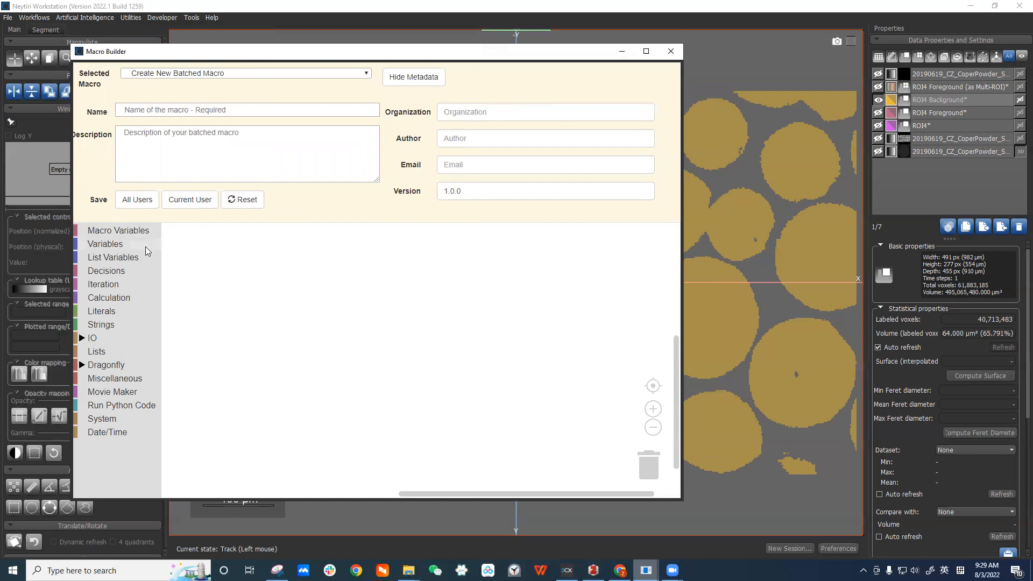
left_click(130, 246)
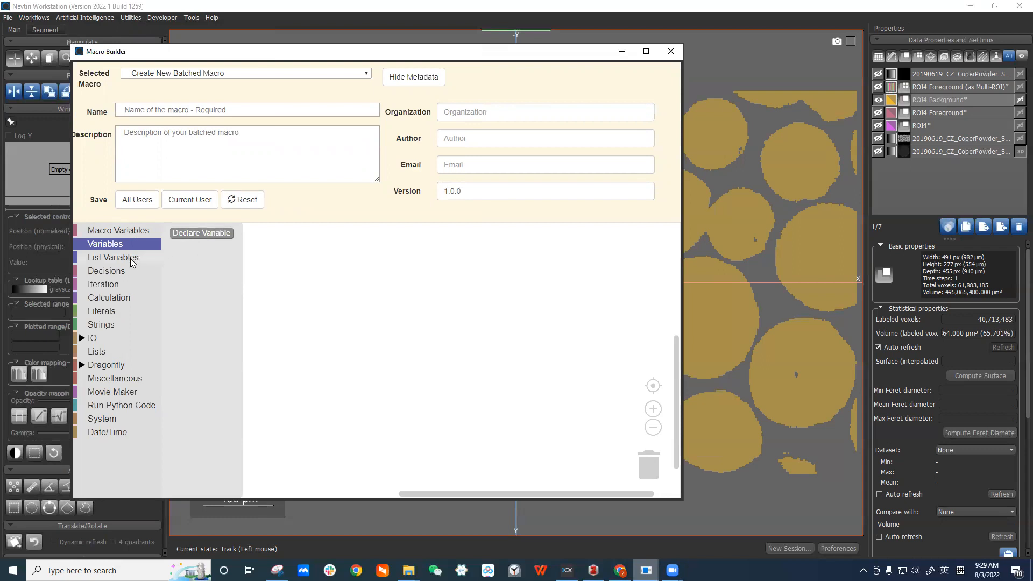
left_click(117, 288)
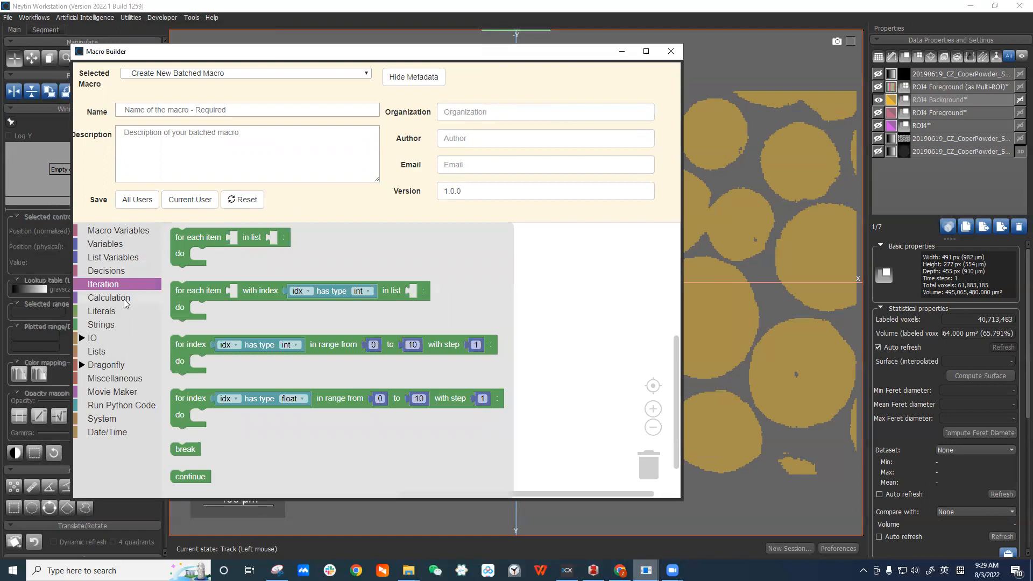
left_click(86, 368)
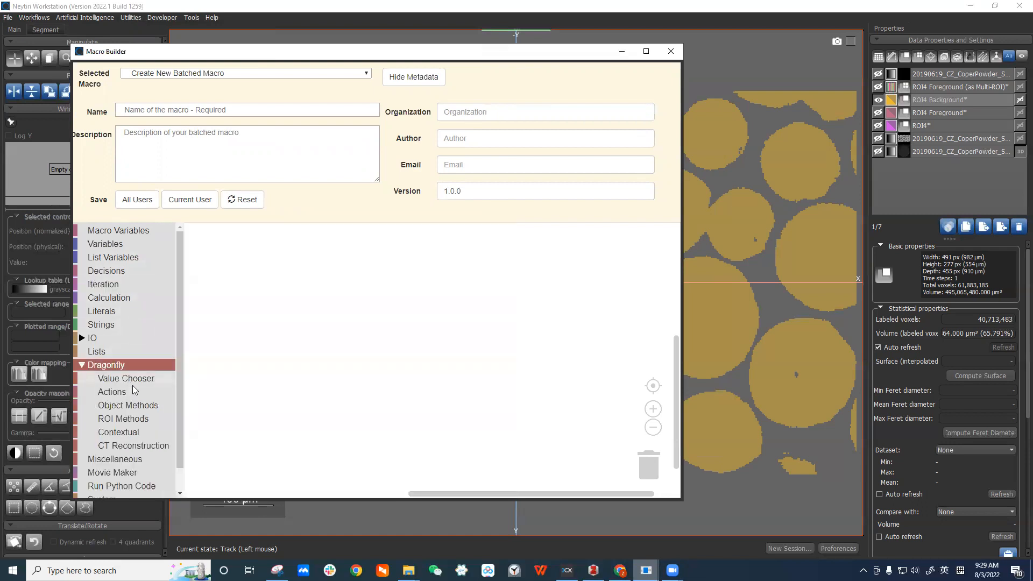
left_click(134, 391)
left_click(242, 317)
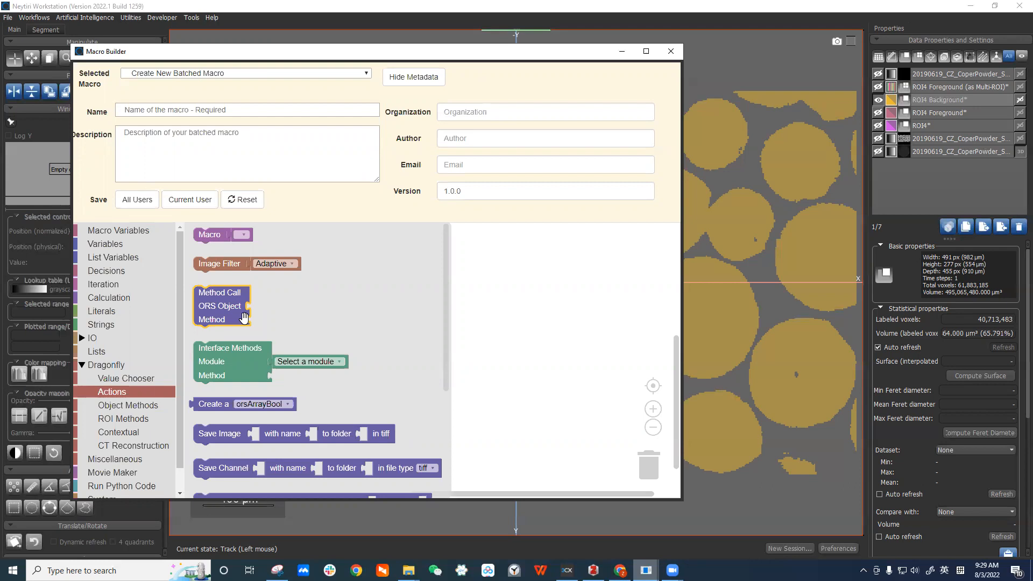
left_click(506, 329)
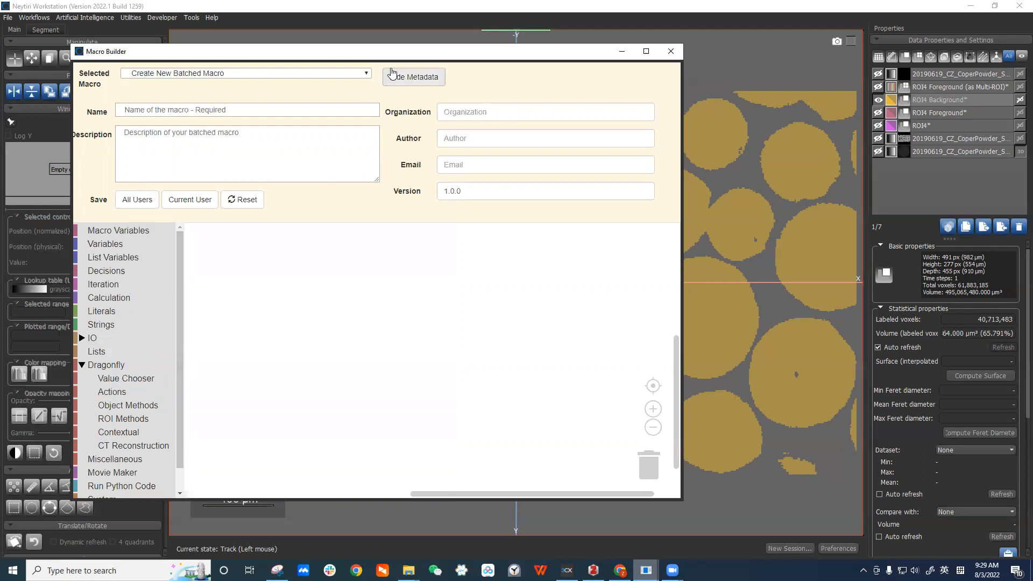
Load the ExampleSnapshots macro in the Macro Builder and examine its blocks.
left_click(346, 72)
left_click(336, 103)
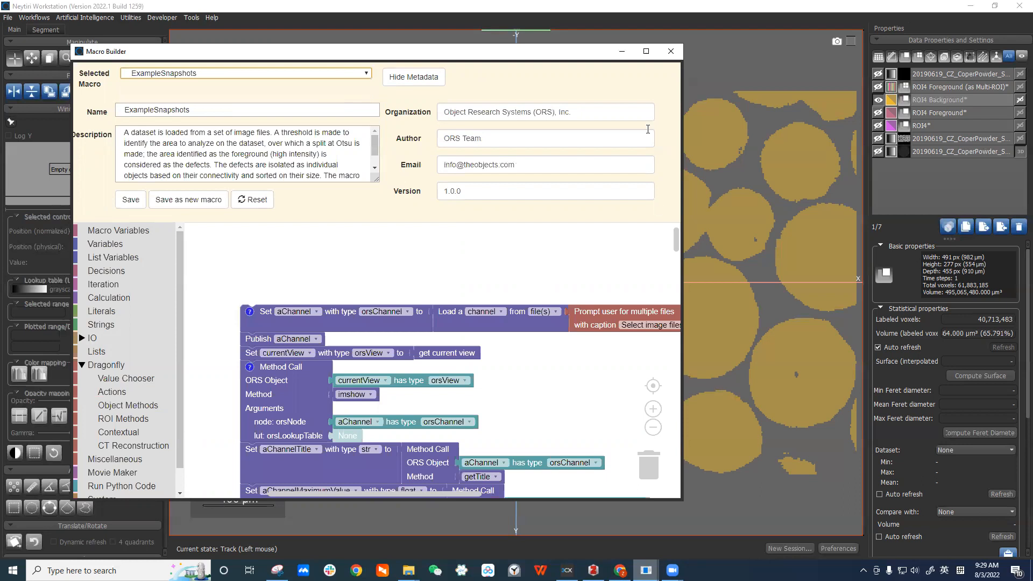
left_click_drag(560, 54, 510, 27)
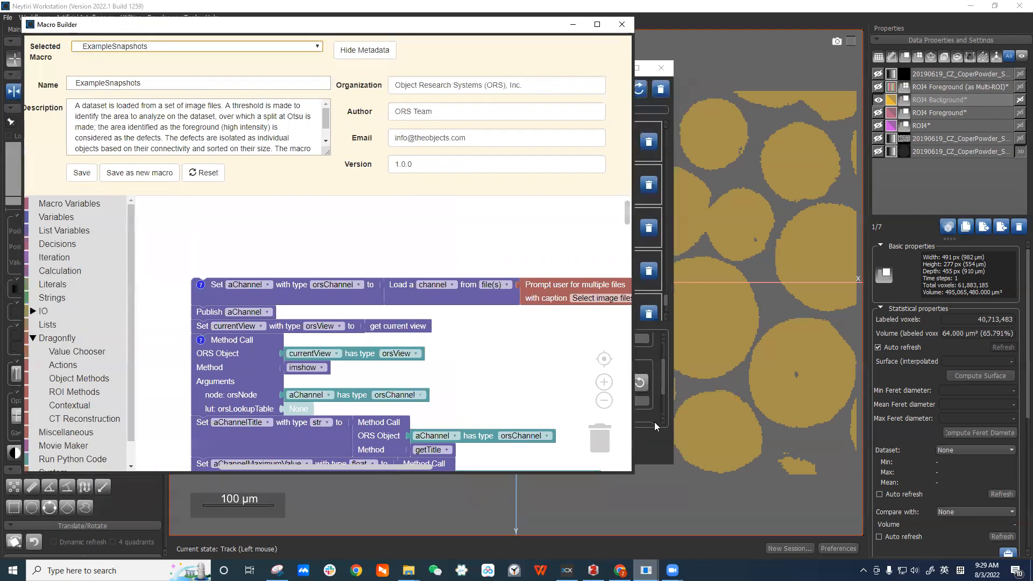
left_click_drag(632, 472, 726, 542)
scroll(562, 339, "down", 3)
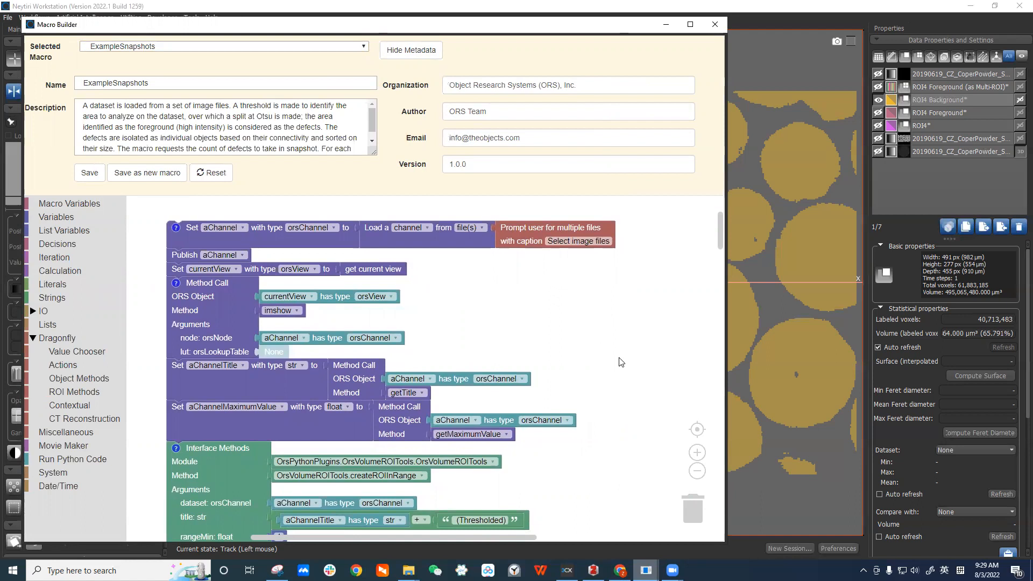
scroll(618, 359, "down", 1)
left_click_drag(617, 357, 608, 361)
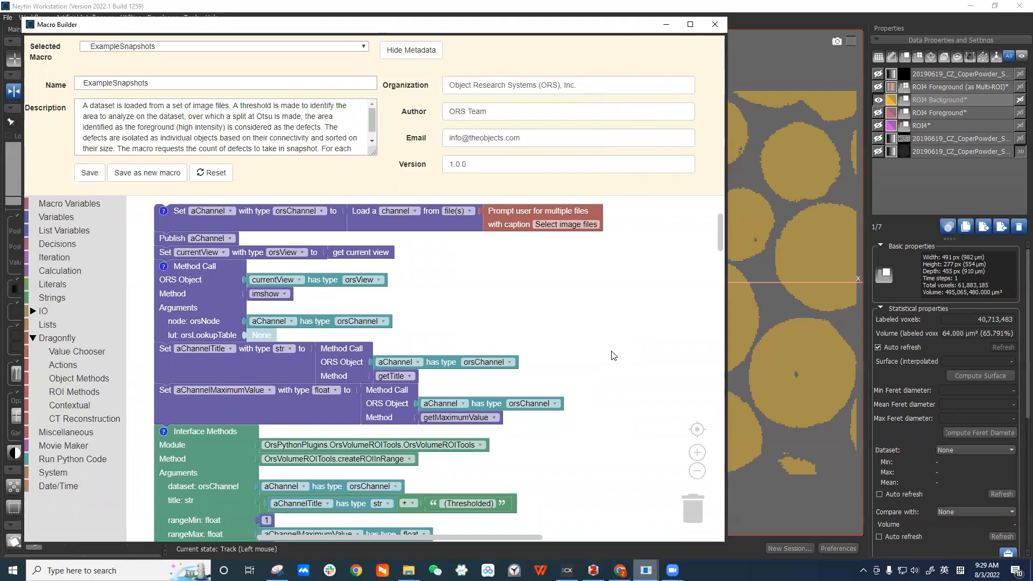
left_click(709, 487)
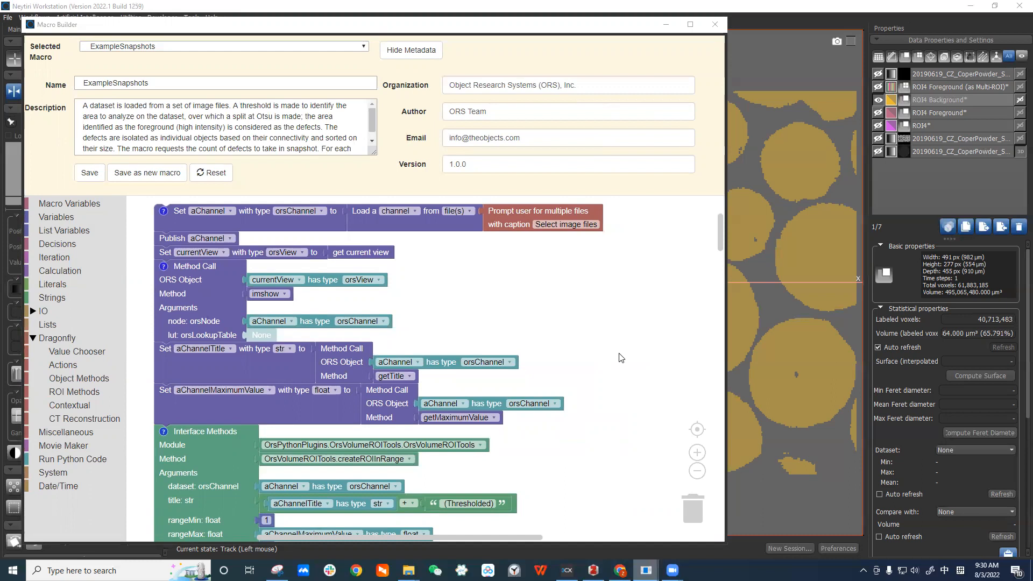
Close the Macro Builder and the Macro Player windows.
left_click(715, 24)
left_click(612, 68)
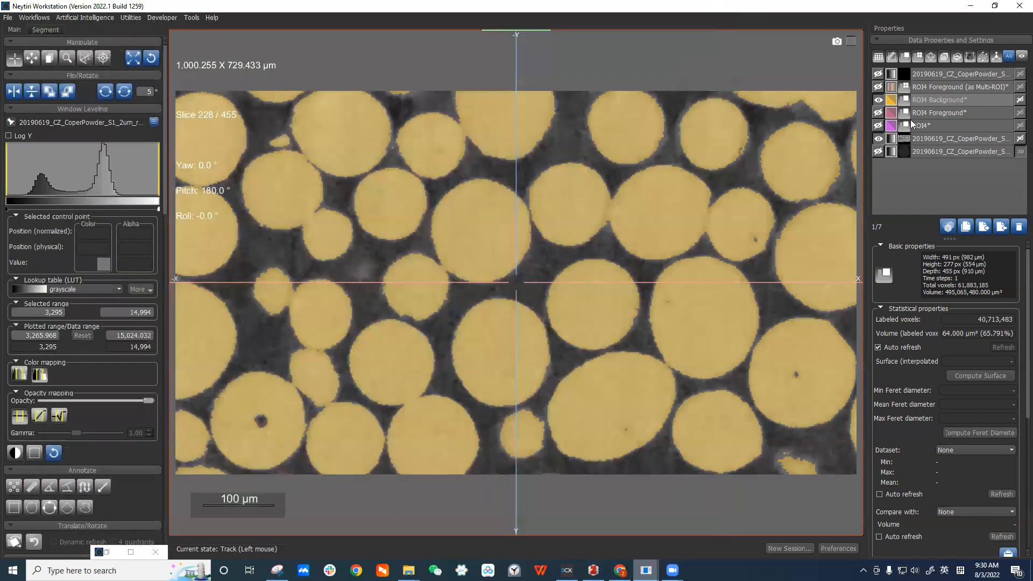
Hide the ROI4 Background overlay and zoom in on a contact between two particles.
left_click(878, 99)
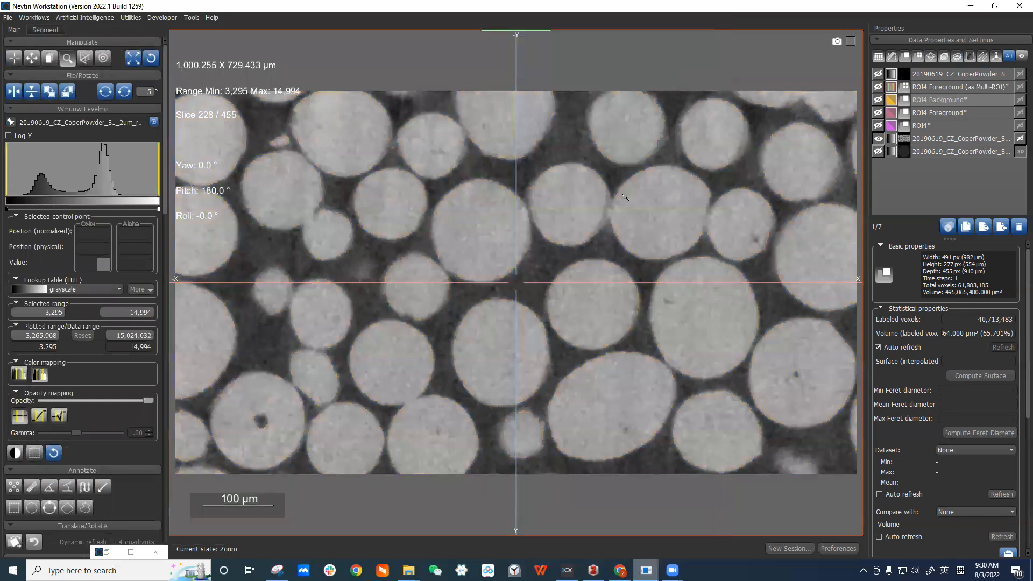
right_click_drag(630, 161, 496, 280)
right_click_drag(518, 218, 413, 122)
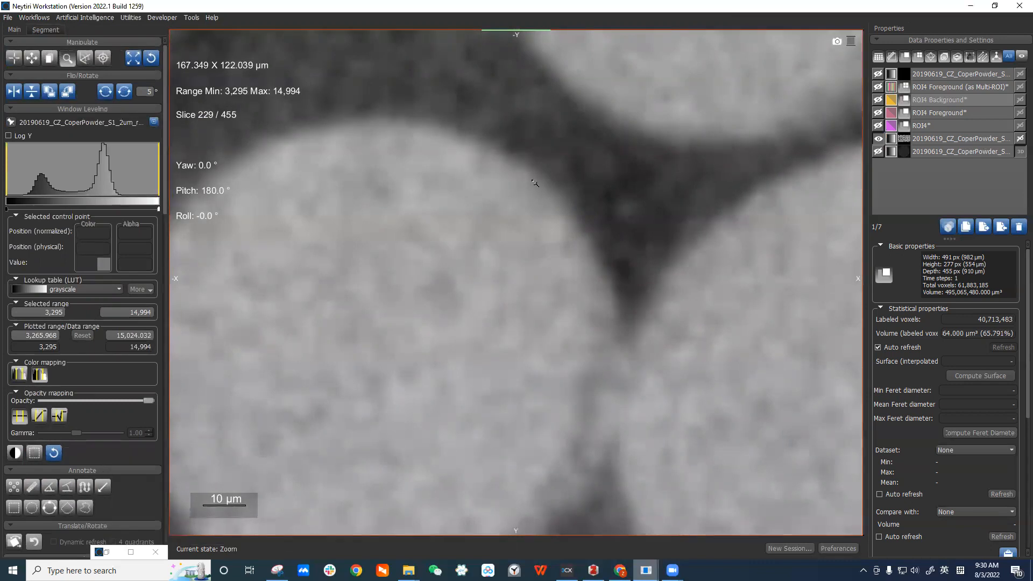
scroll(515, 164, "up", 2)
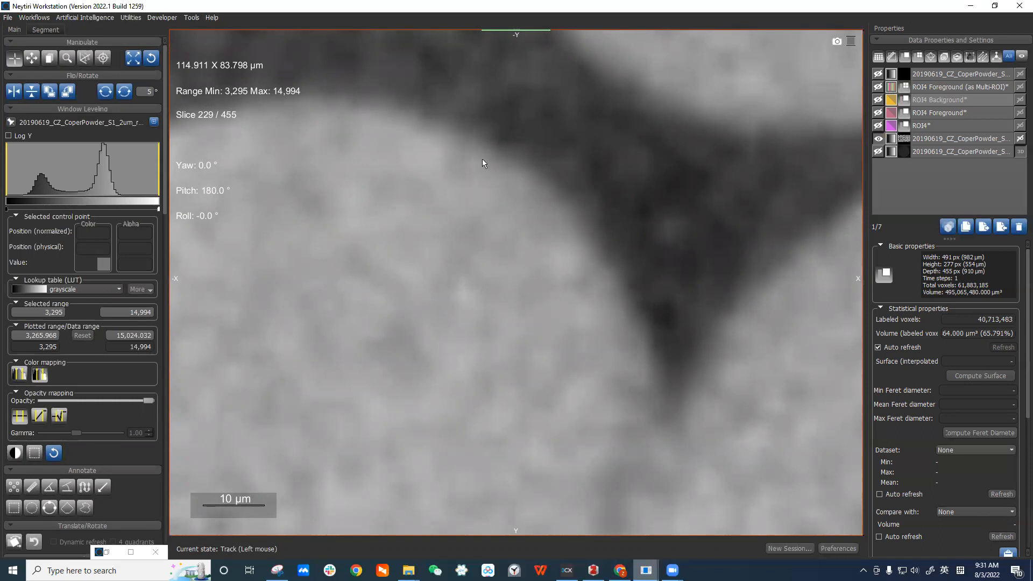
scroll(484, 245, "down", 1)
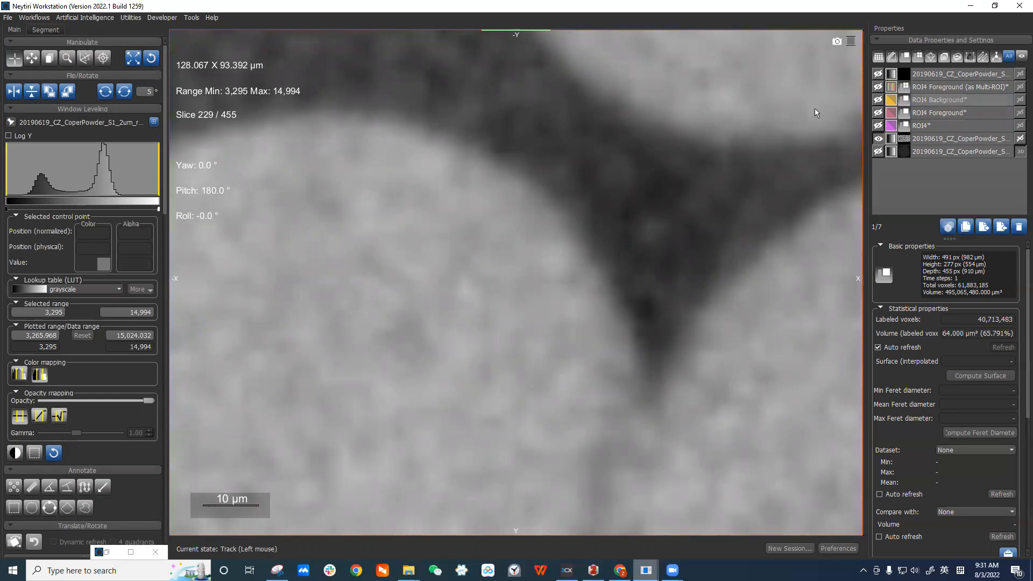
scroll(576, 265, "down", 2)
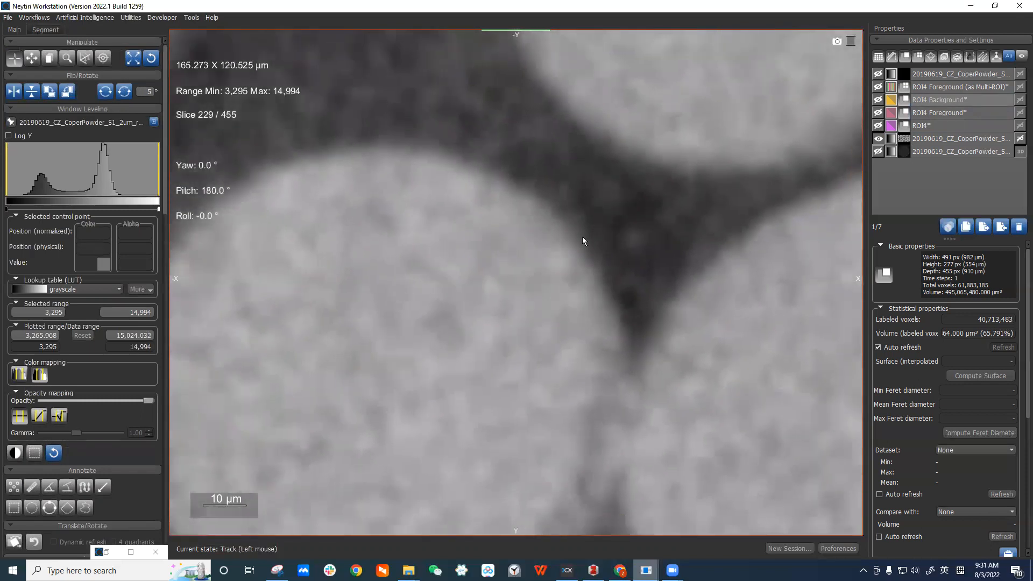
scroll(582, 237, "down", 1)
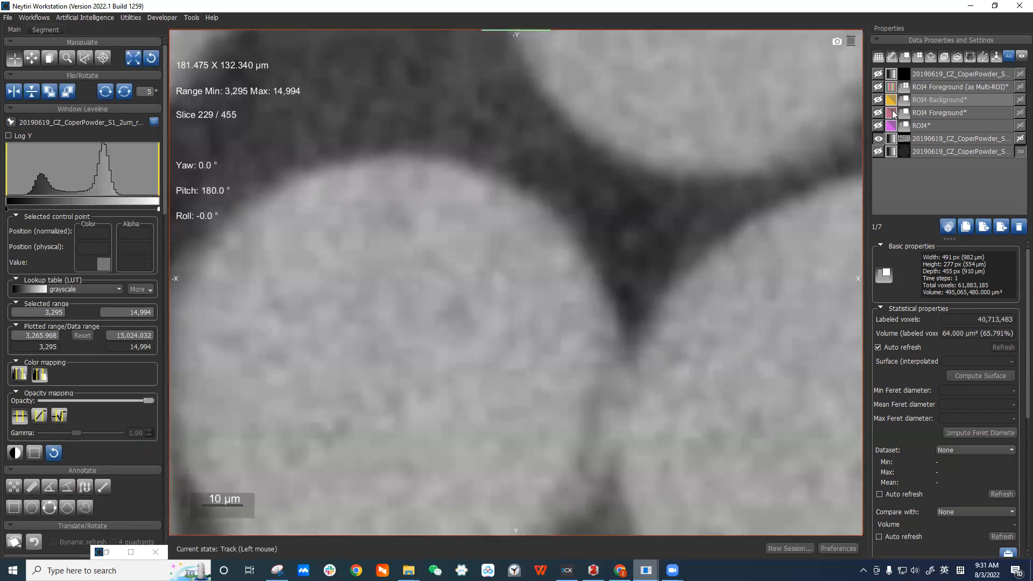
left_click(878, 74)
left_click(961, 74)
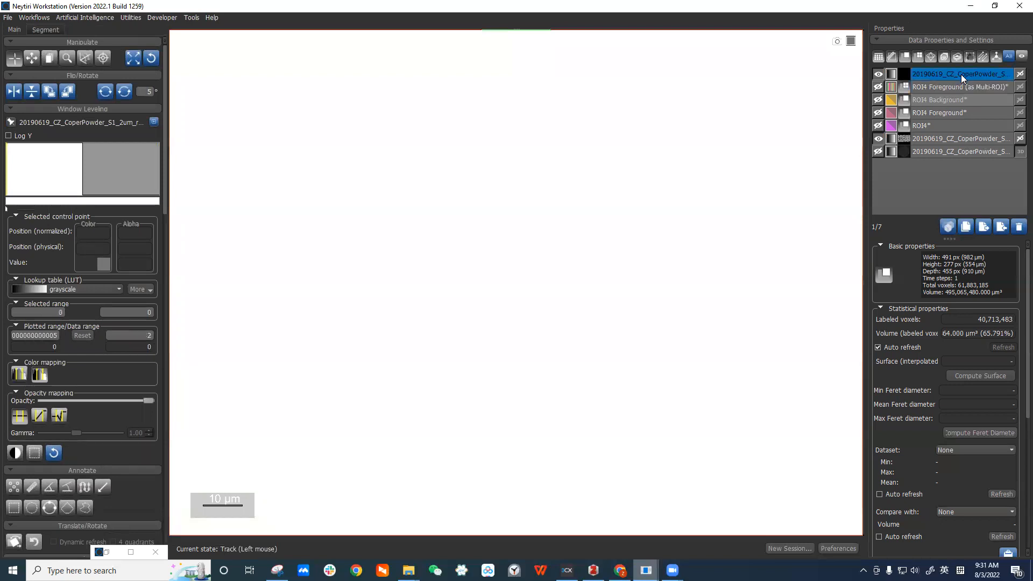
left_click(879, 75)
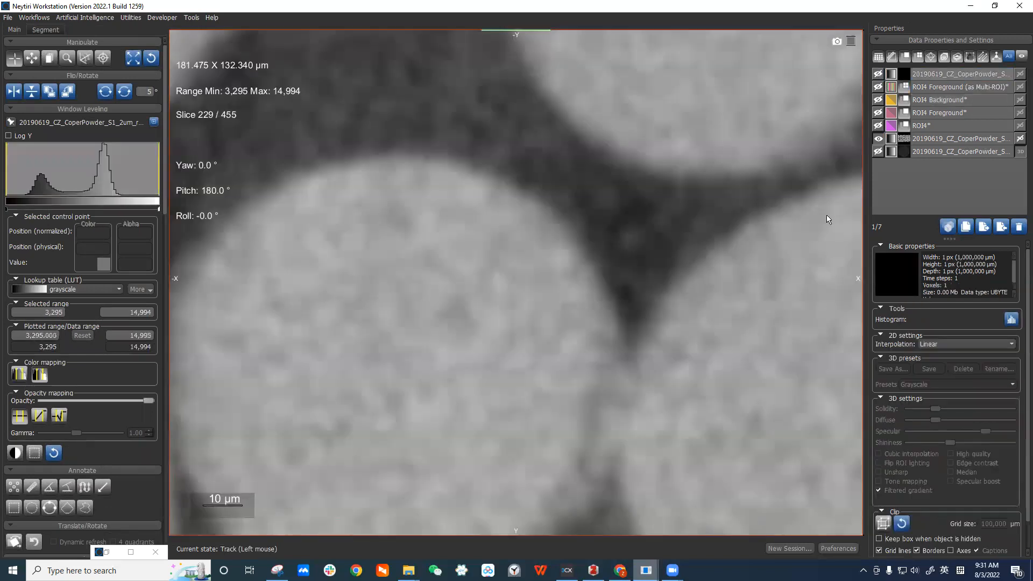
Show the ROI4* layer and zoom out over the particles.
left_click(878, 126)
scroll(838, 148, "down", 6)
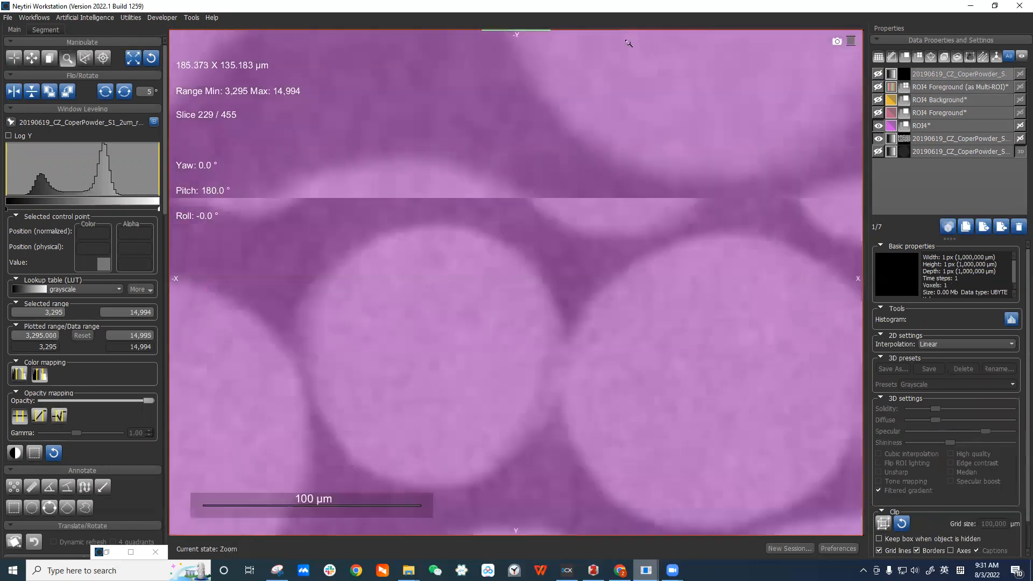
left_click_drag(620, 177, 585, 145)
Toggle the ROI4 Background and ROI4 Foreground overlays, leaving ROI4 Foreground shown over ROI4*.
left_click(878, 100)
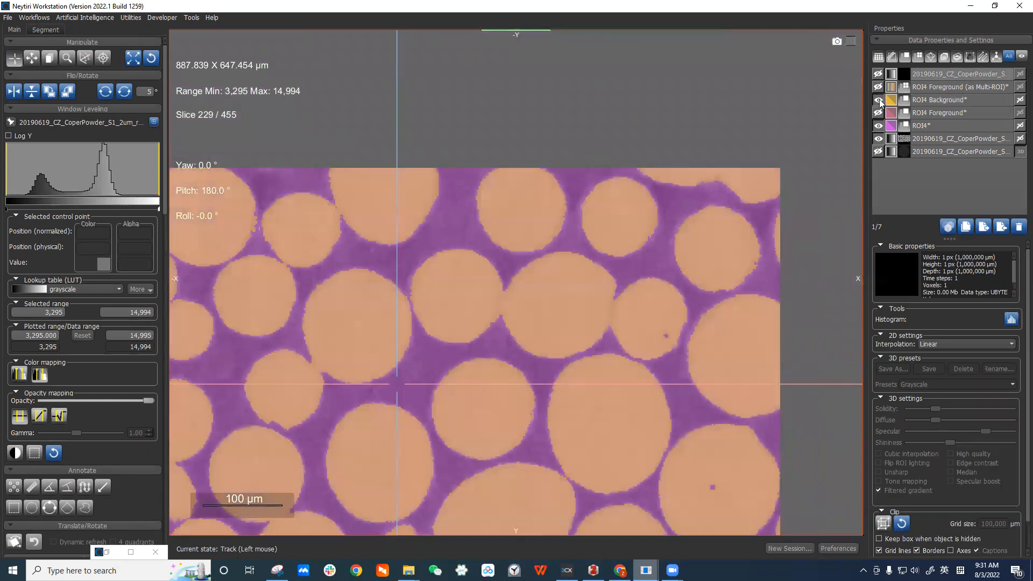
left_click(878, 100)
left_click(878, 113)
scroll(595, 198, "up", 3)
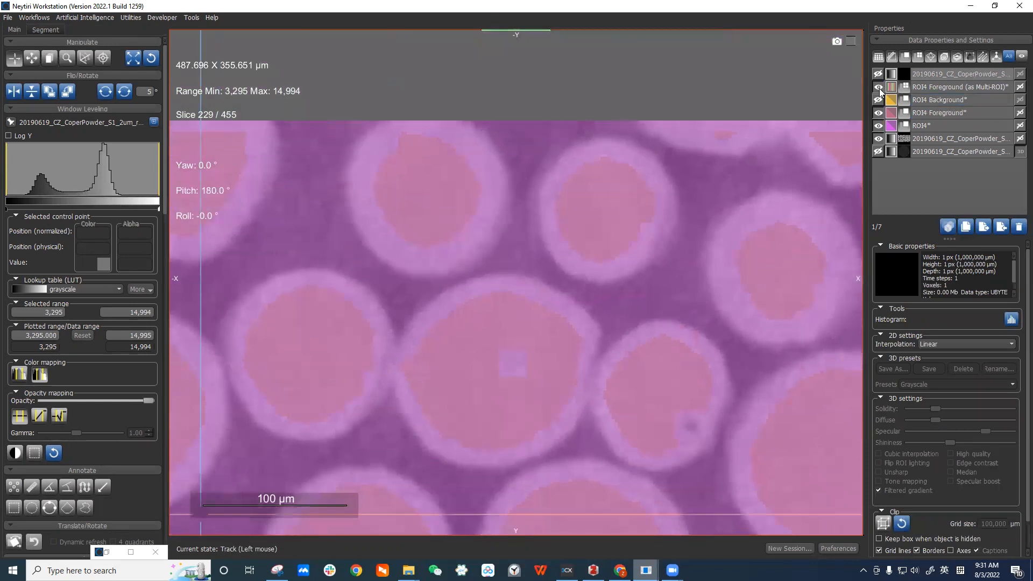
left_click(877, 113)
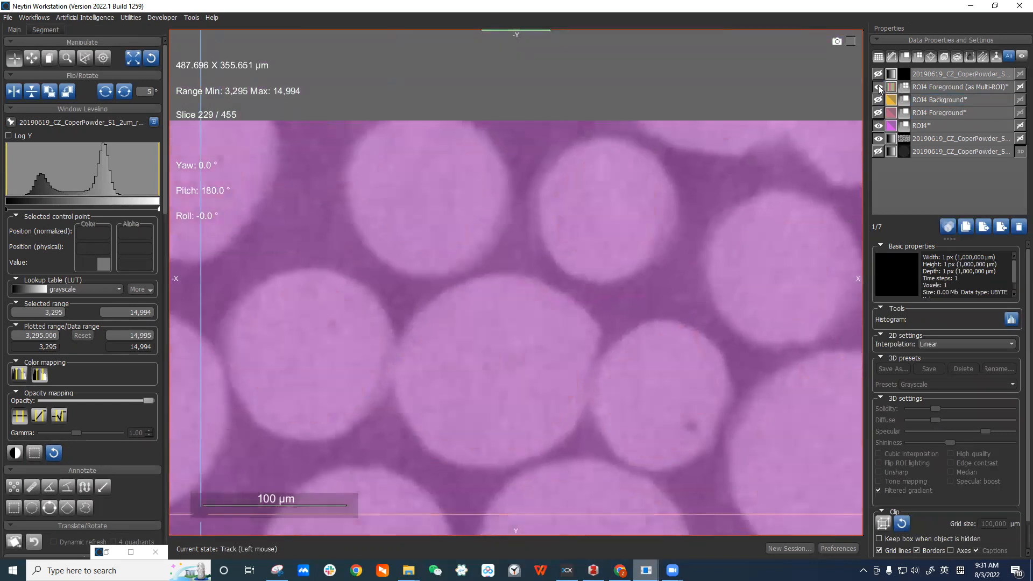
left_click(878, 113)
scroll(634, 234, "up", 4, "ctrl")
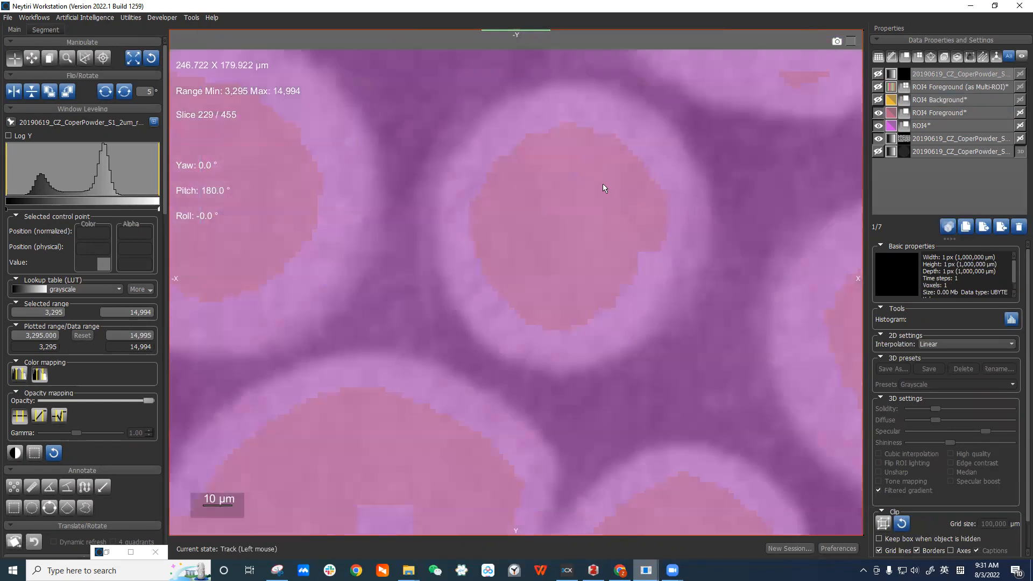
Hide the ROI4* overlay and show the ROI4 Background overlay instead.
middle_click_drag(603, 185, 675, 211)
middle_click_drag(558, 219, 539, 345)
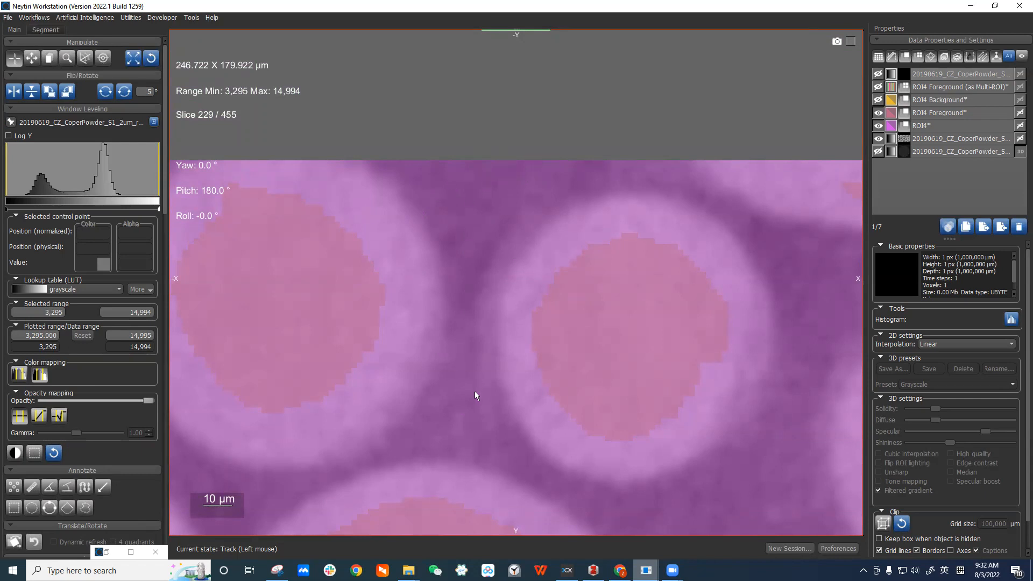
left_click(878, 126)
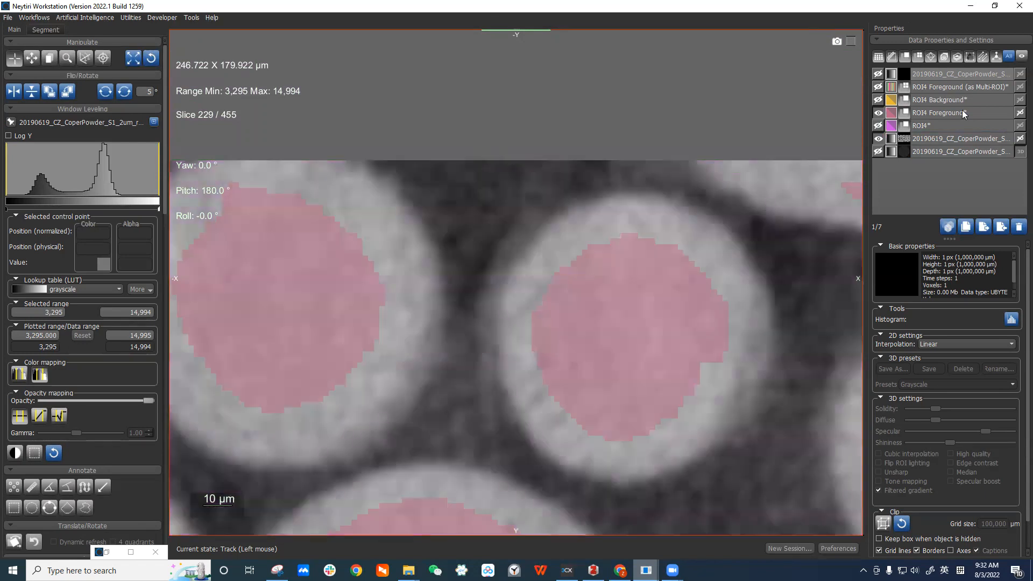
left_click(970, 112)
left_click(879, 99)
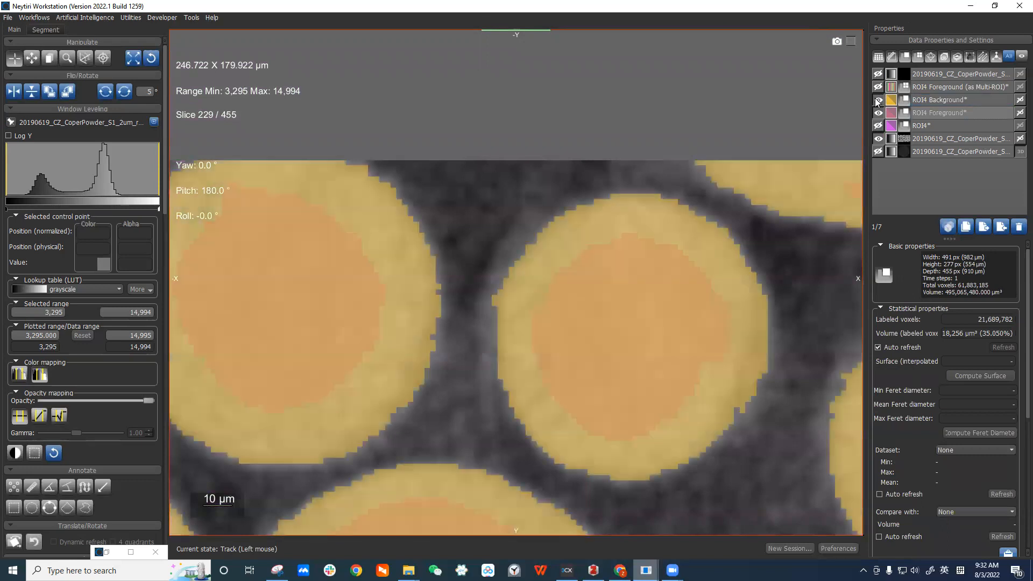
Zoom in on a single particle and hide the ROI4 Background overlay.
right_click_drag(574, 272, 544, 294)
scroll(545, 294, "up", 1)
middle_click_drag(544, 294, 525, 246)
scroll(519, 248, "up", 1)
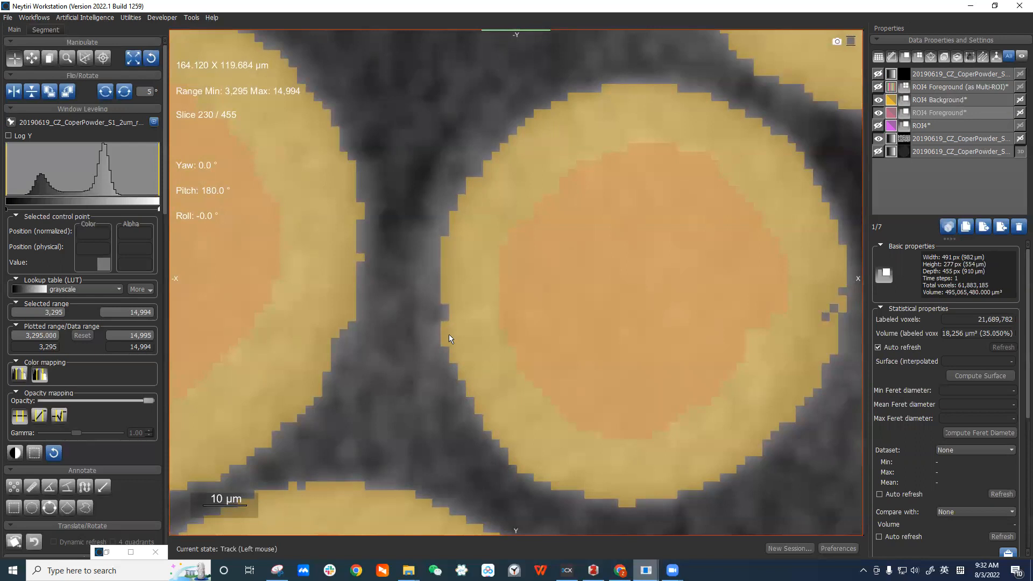
middle_click_drag(586, 325, 454, 291)
middle_click_drag(504, 69, 512, 67)
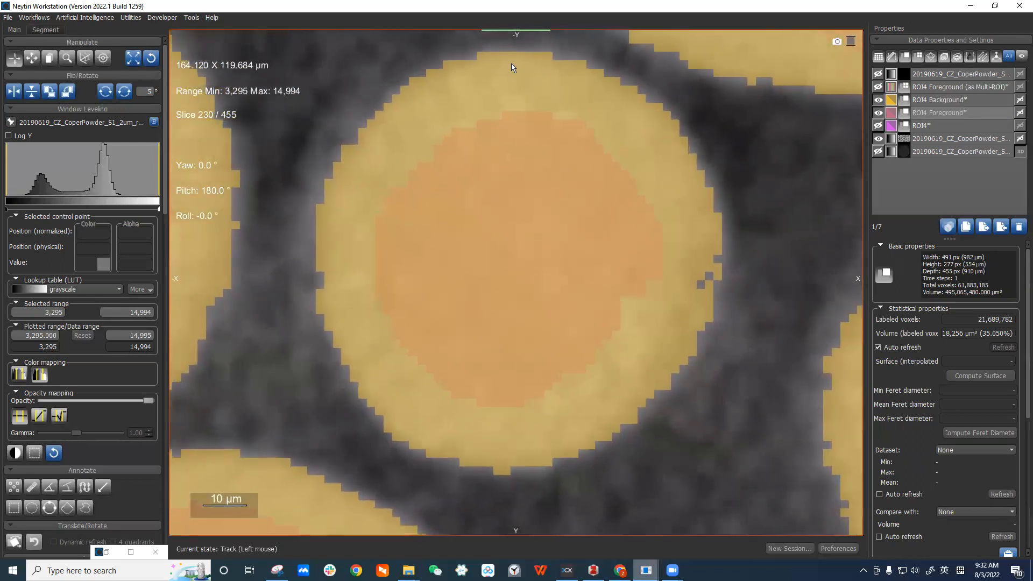
middle_click_drag(436, 119, 501, 177)
left_click(879, 100)
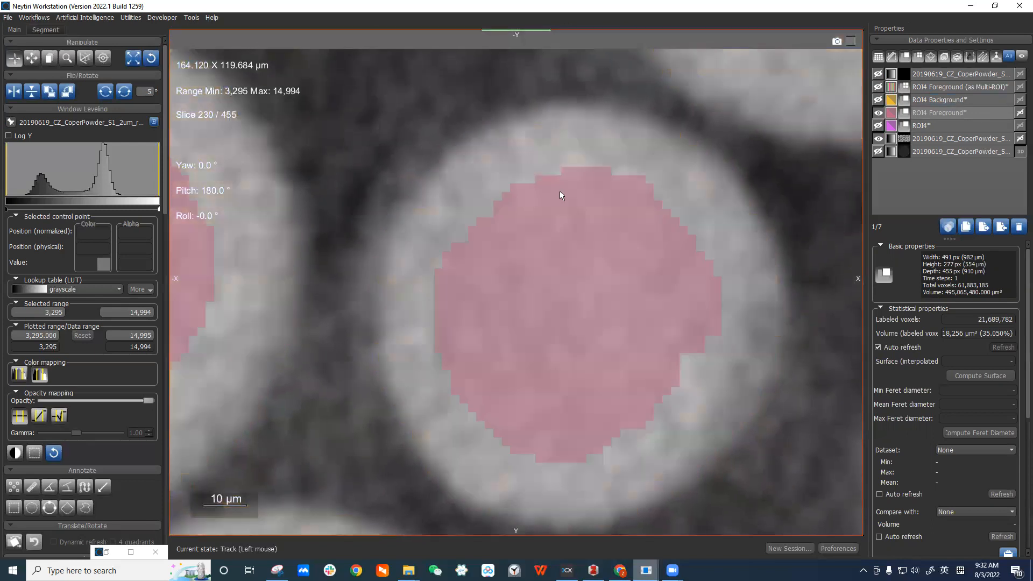
Examine the ROI4 Foreground overlay on the particles at different zoom levels.
right_click_drag(468, 170, 479, 146)
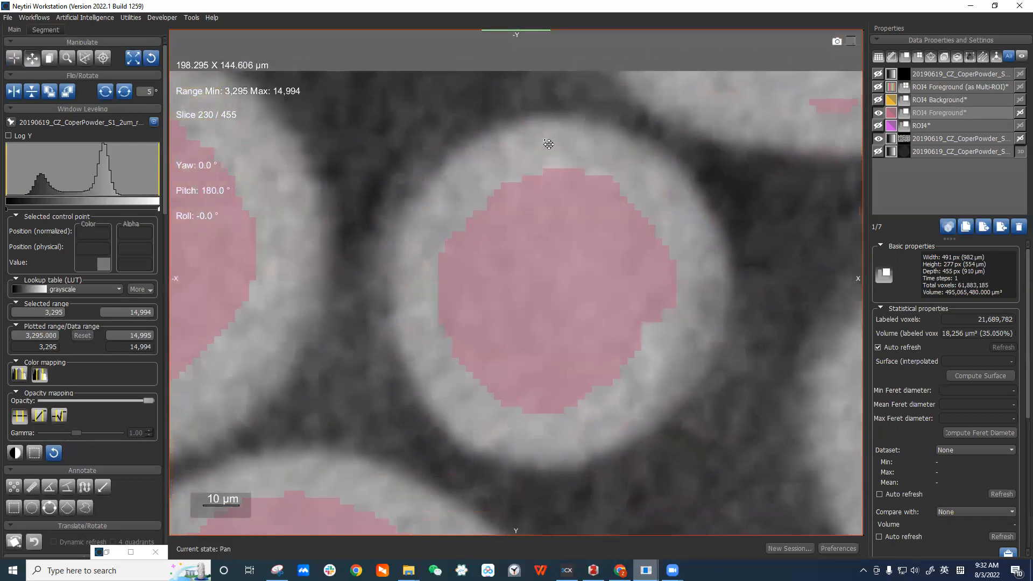
middle_click_drag(549, 144, 578, 149)
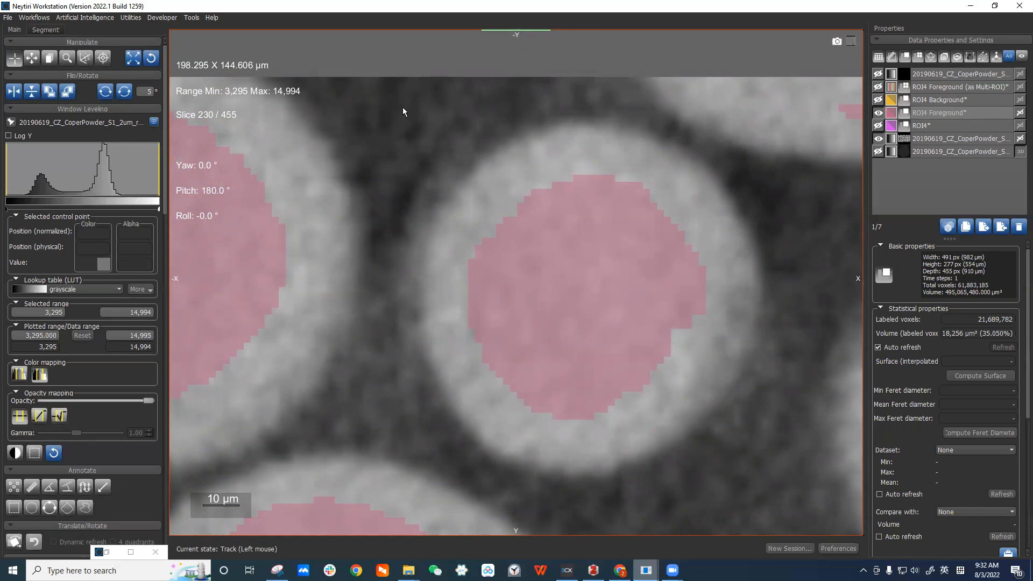
right_click_drag(543, 129, 536, 153)
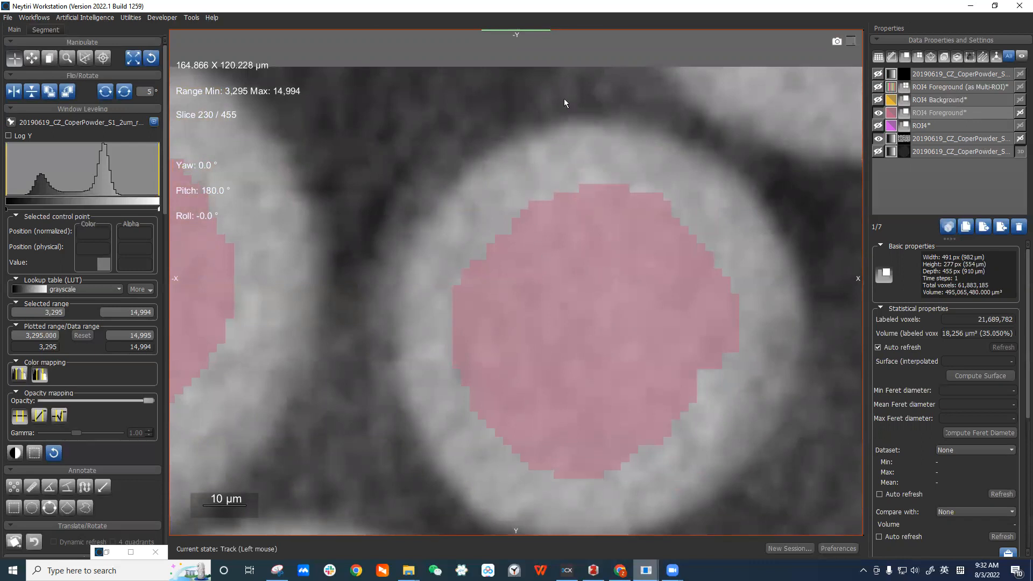
right_click_drag(531, 229, 544, 167)
middle_click_drag(538, 269, 558, 207)
scroll(569, 209, "down", 7)
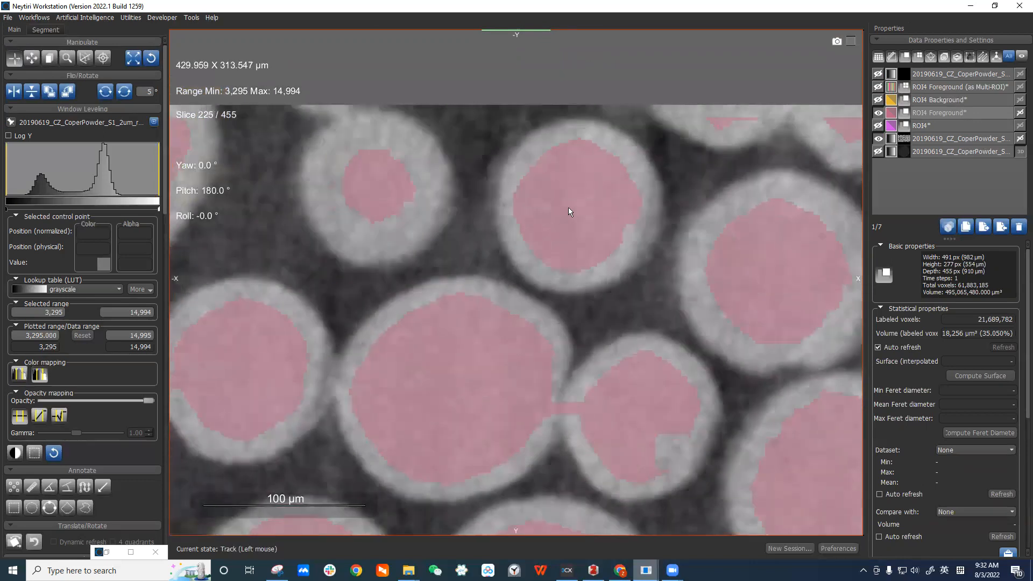
scroll(569, 209, "up", 2)
Show the ROI4 Background overlay again and select the ROI4 Background layer.
left_click(959, 113)
left_click(879, 101)
left_click(878, 100)
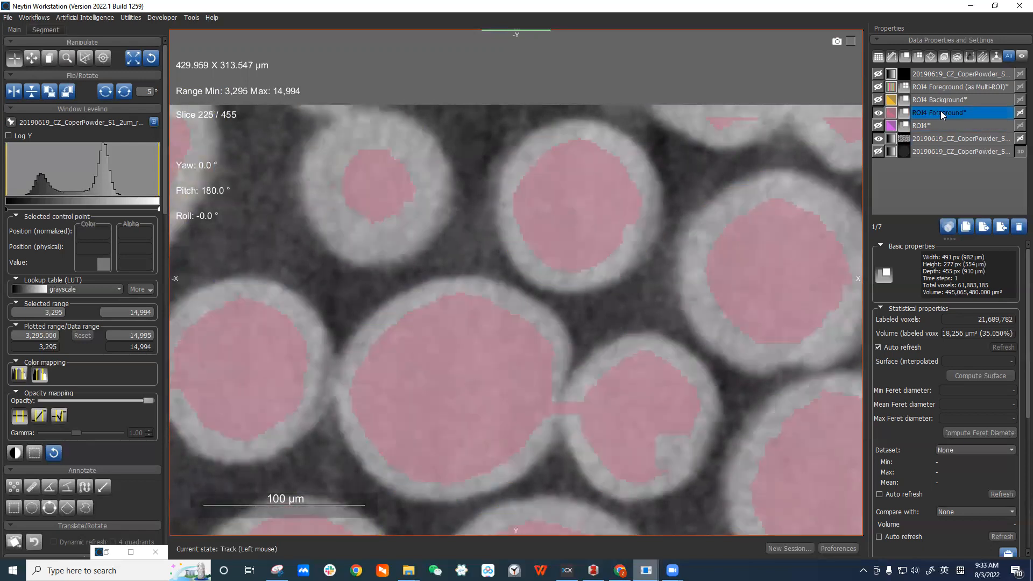
left_click(878, 101)
left_click(948, 100)
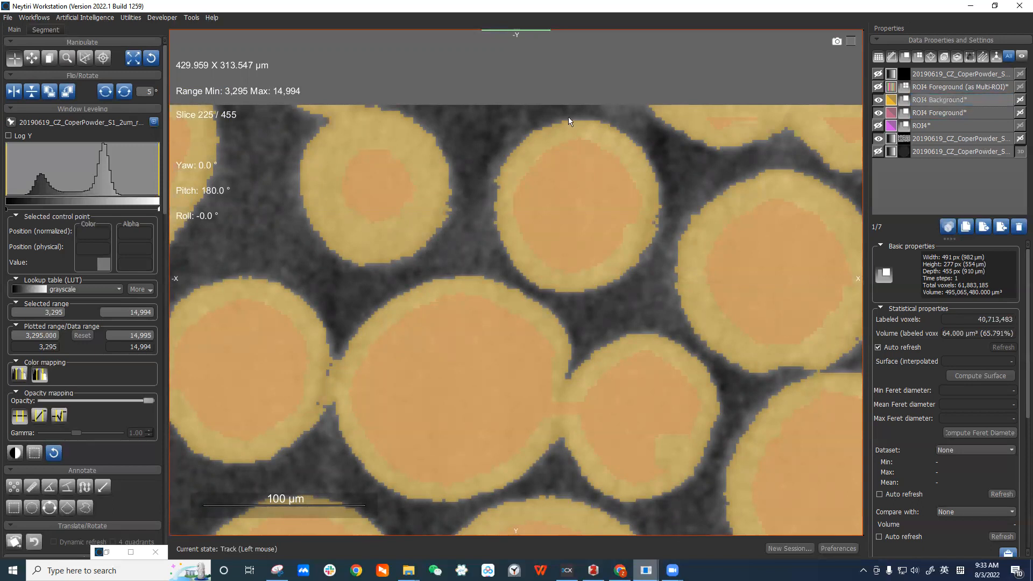
Invert the ROI4 Background ROI and erode it twice using a 3D cube kernel of size 3.
left_click(47, 30)
left_click(94, 61)
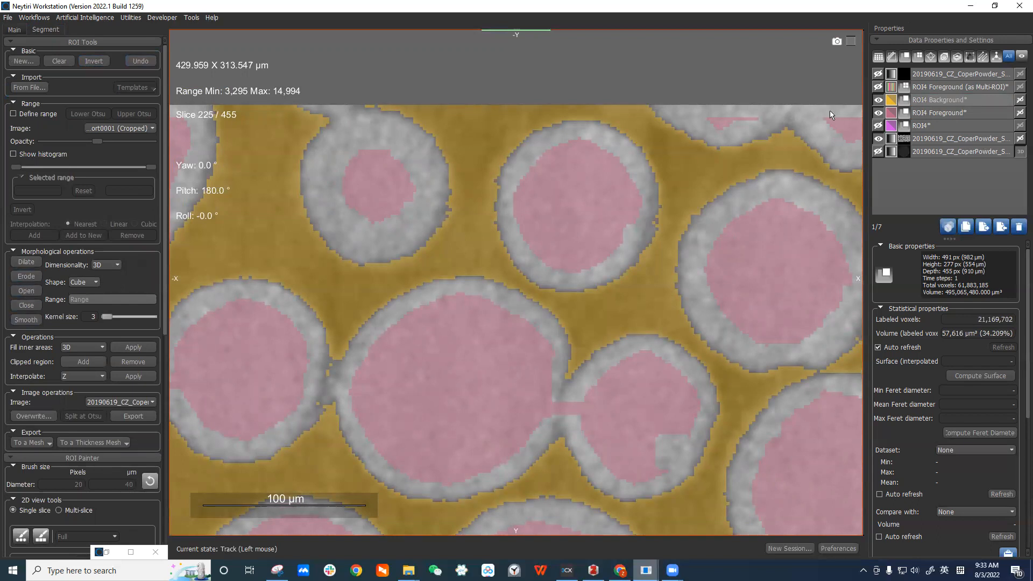
left_click(34, 274)
left_click(35, 274)
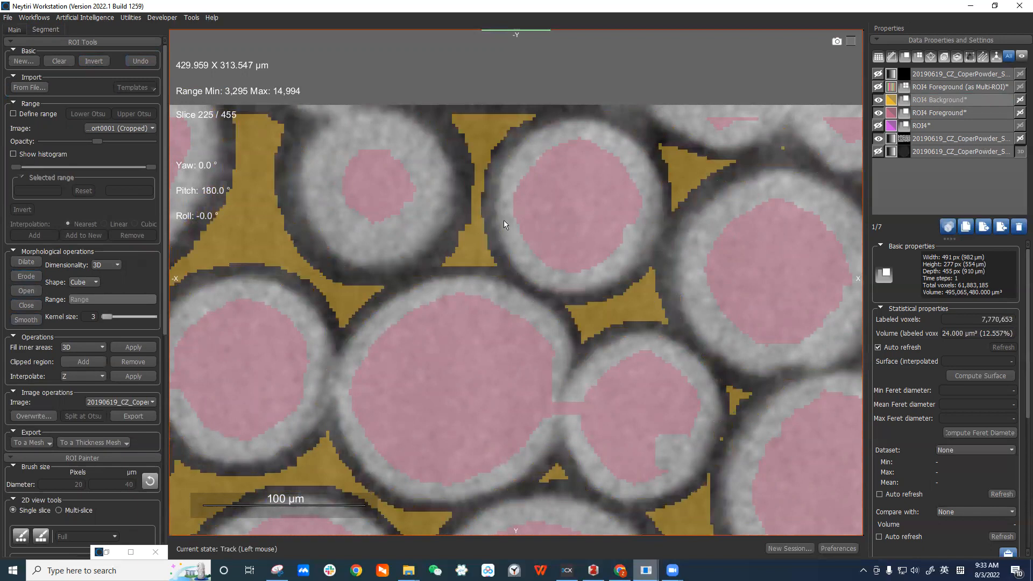
Select the ROI4 Foreground (as Multi-ROI) layer and examine the eroded pore regions between particles up close.
right_click_drag(504, 220, 526, 162)
right_click_drag(504, 298, 527, 159)
middle_click_drag(568, 205, 525, 221)
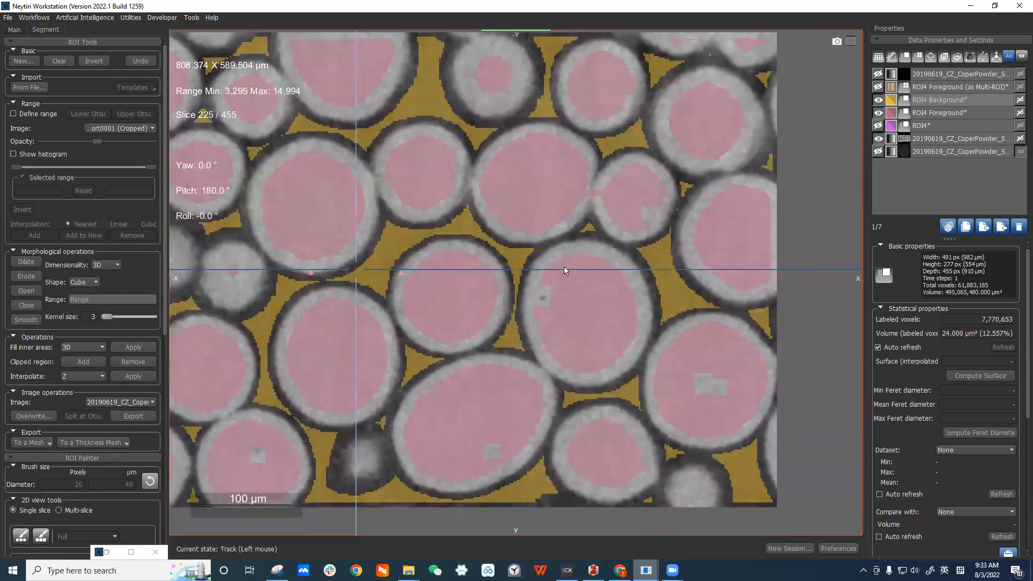
left_click(960, 87)
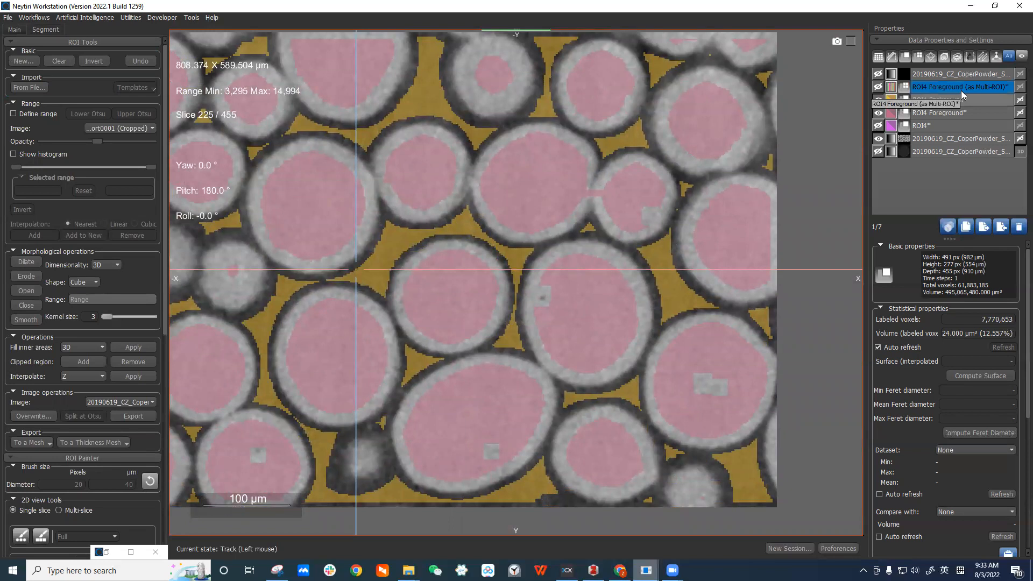
right_click_drag(534, 327, 523, 446)
middle_click_drag(520, 426, 511, 360)
middle_click_drag(517, 411, 487, 312)
right_click_drag(430, 391, 450, 490)
middle_click_drag(457, 430, 437, 311)
right_click_drag(436, 311, 452, 441)
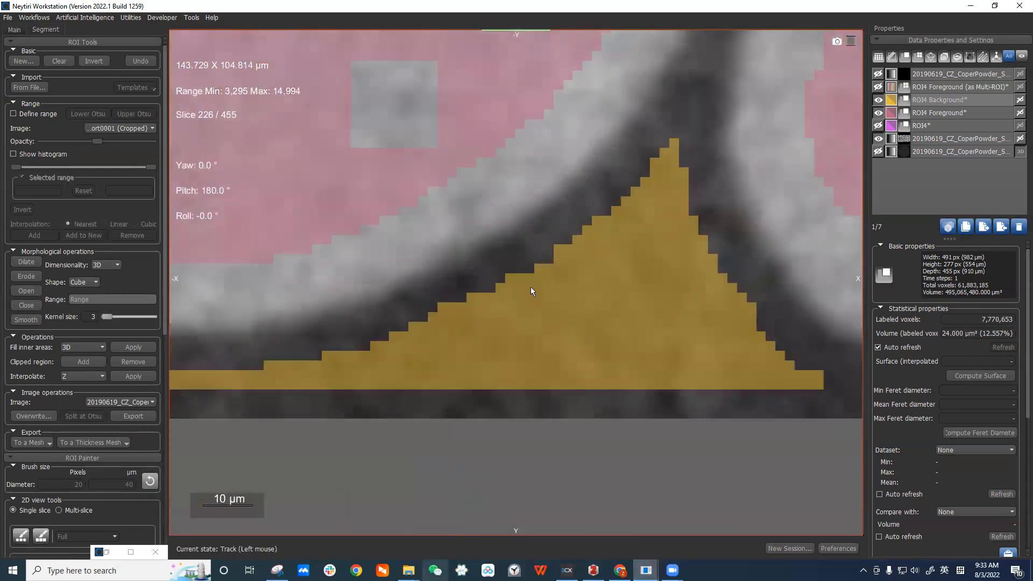
middle_click_drag(539, 278, 543, 325)
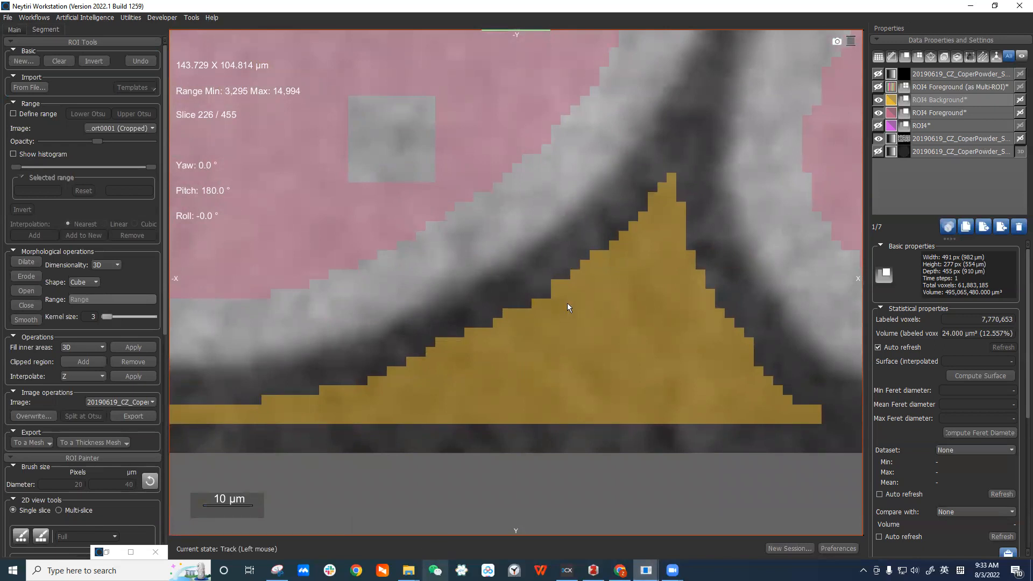
right_click_drag(567, 304, 601, 190)
middle_click_drag(600, 200, 515, 264)
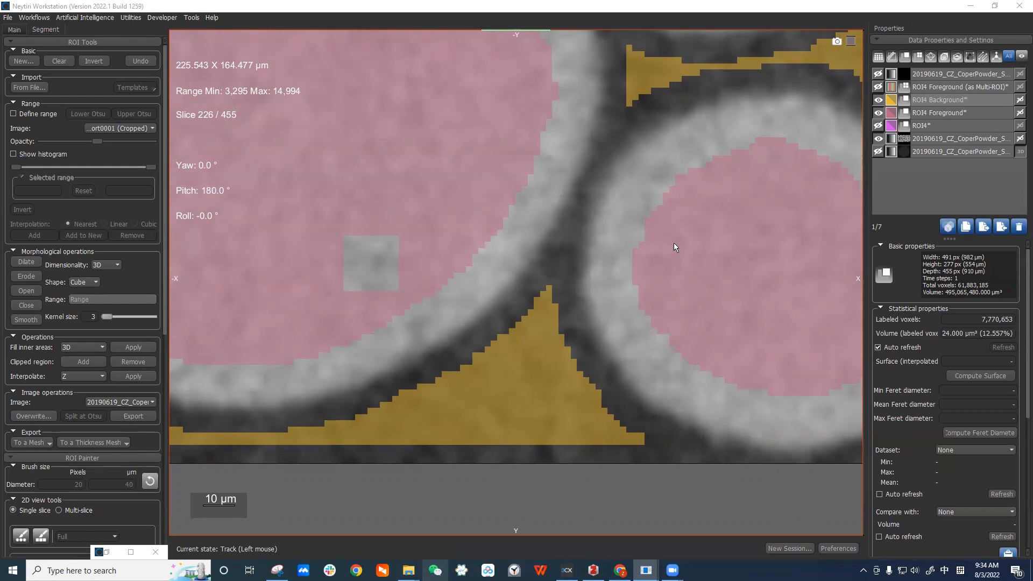
left_click(984, 569)
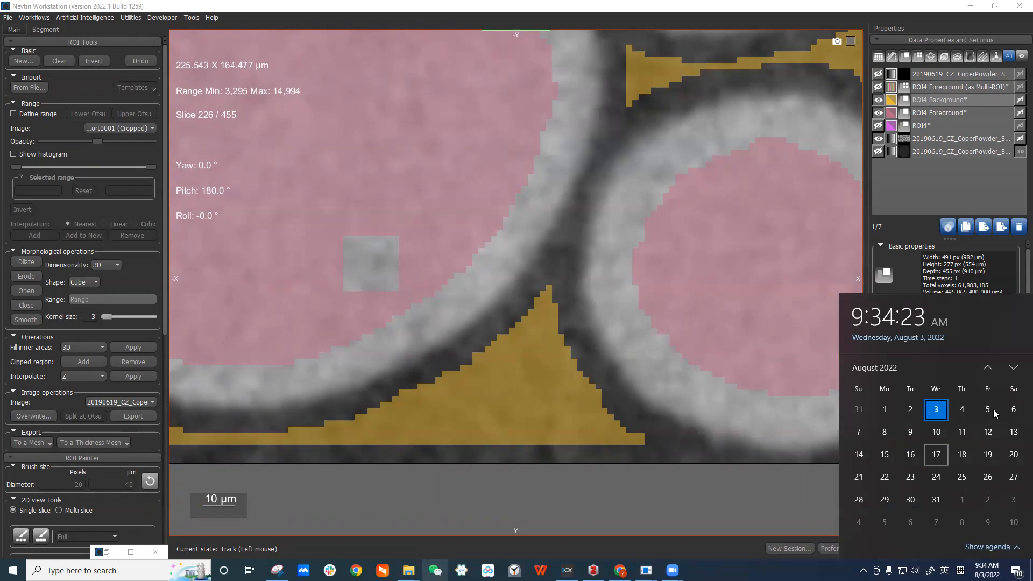
key("Escape")
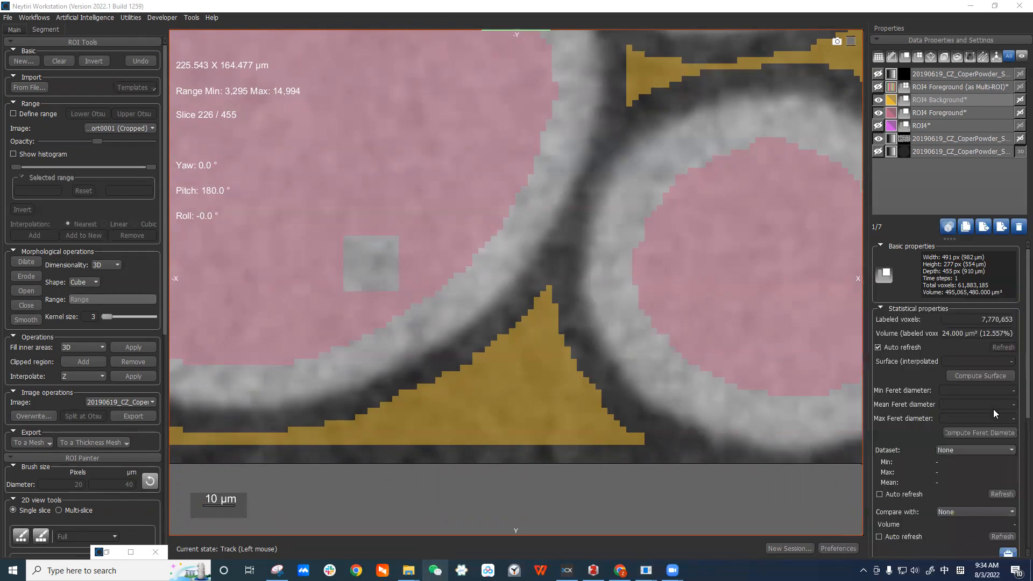